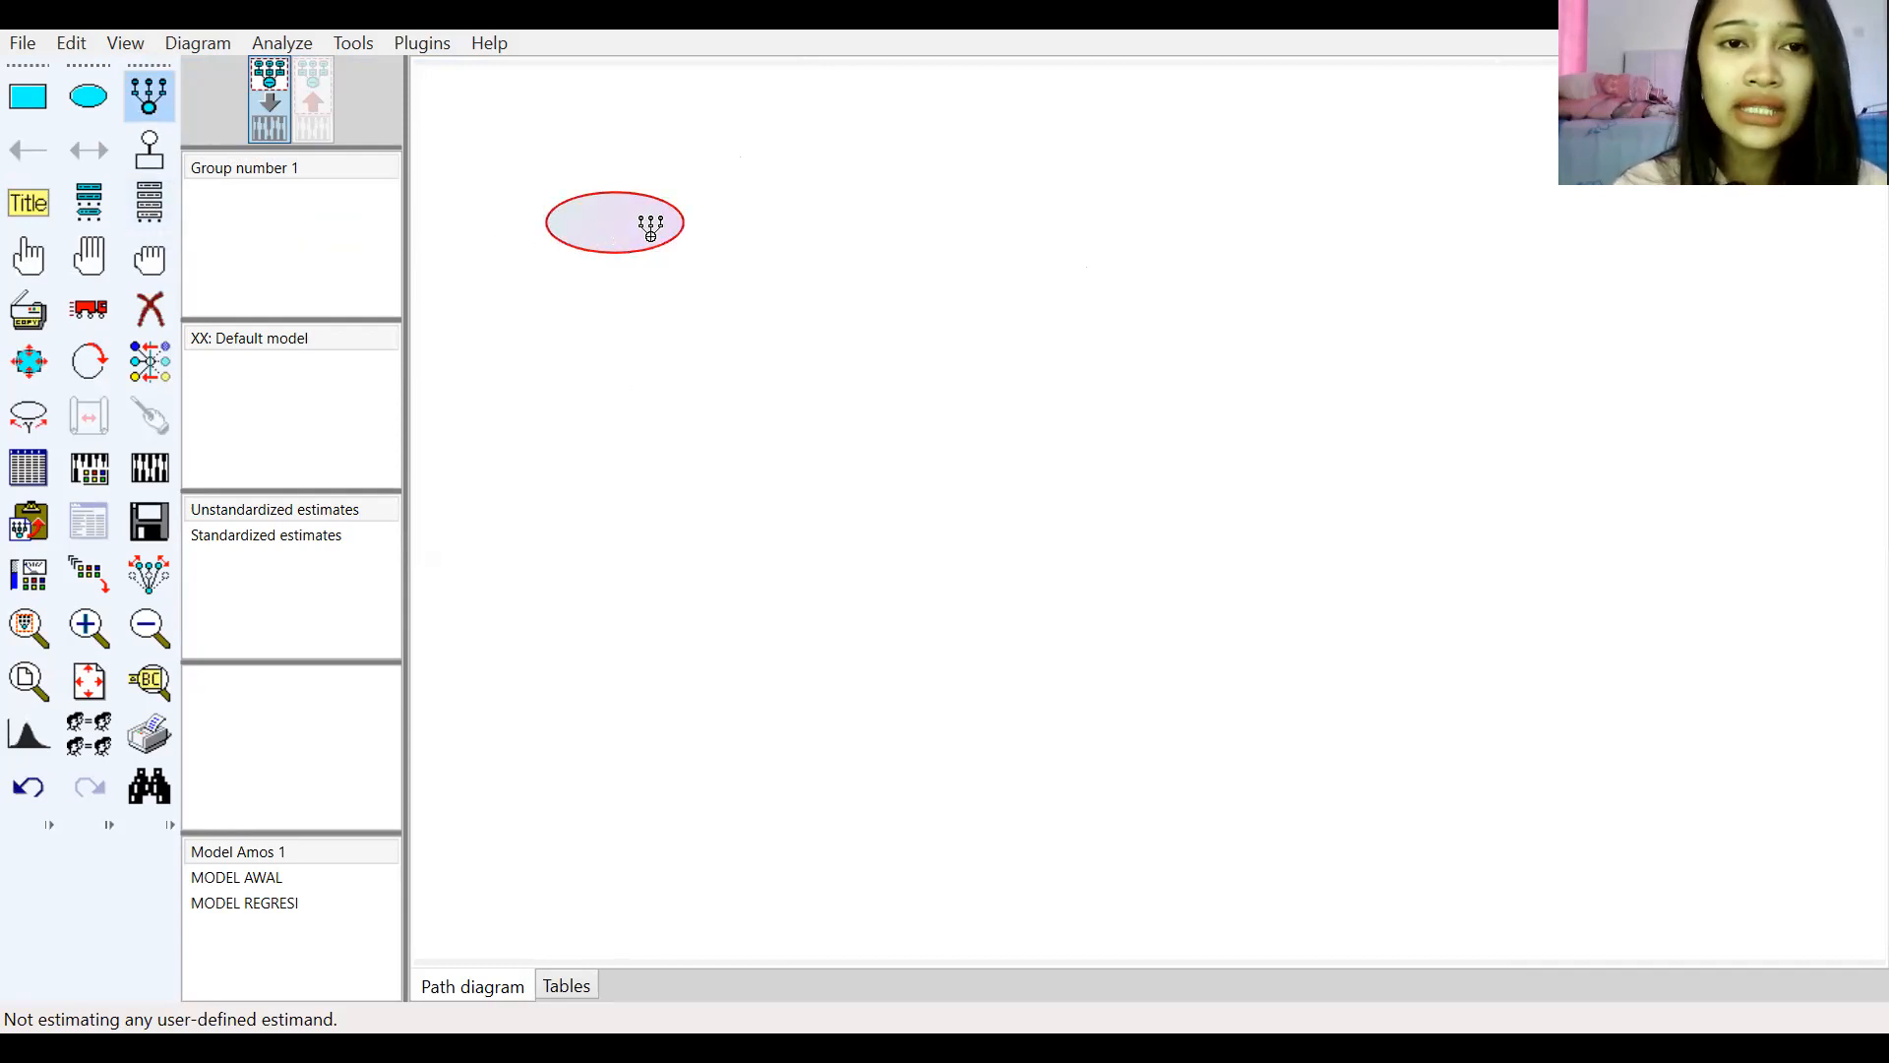
Step: Add three indicator variables with error terms to the latent variable
{"action": "left_click", "coordinate": [609, 225]}
{"action": "left_click", "coordinate": [608, 224]}
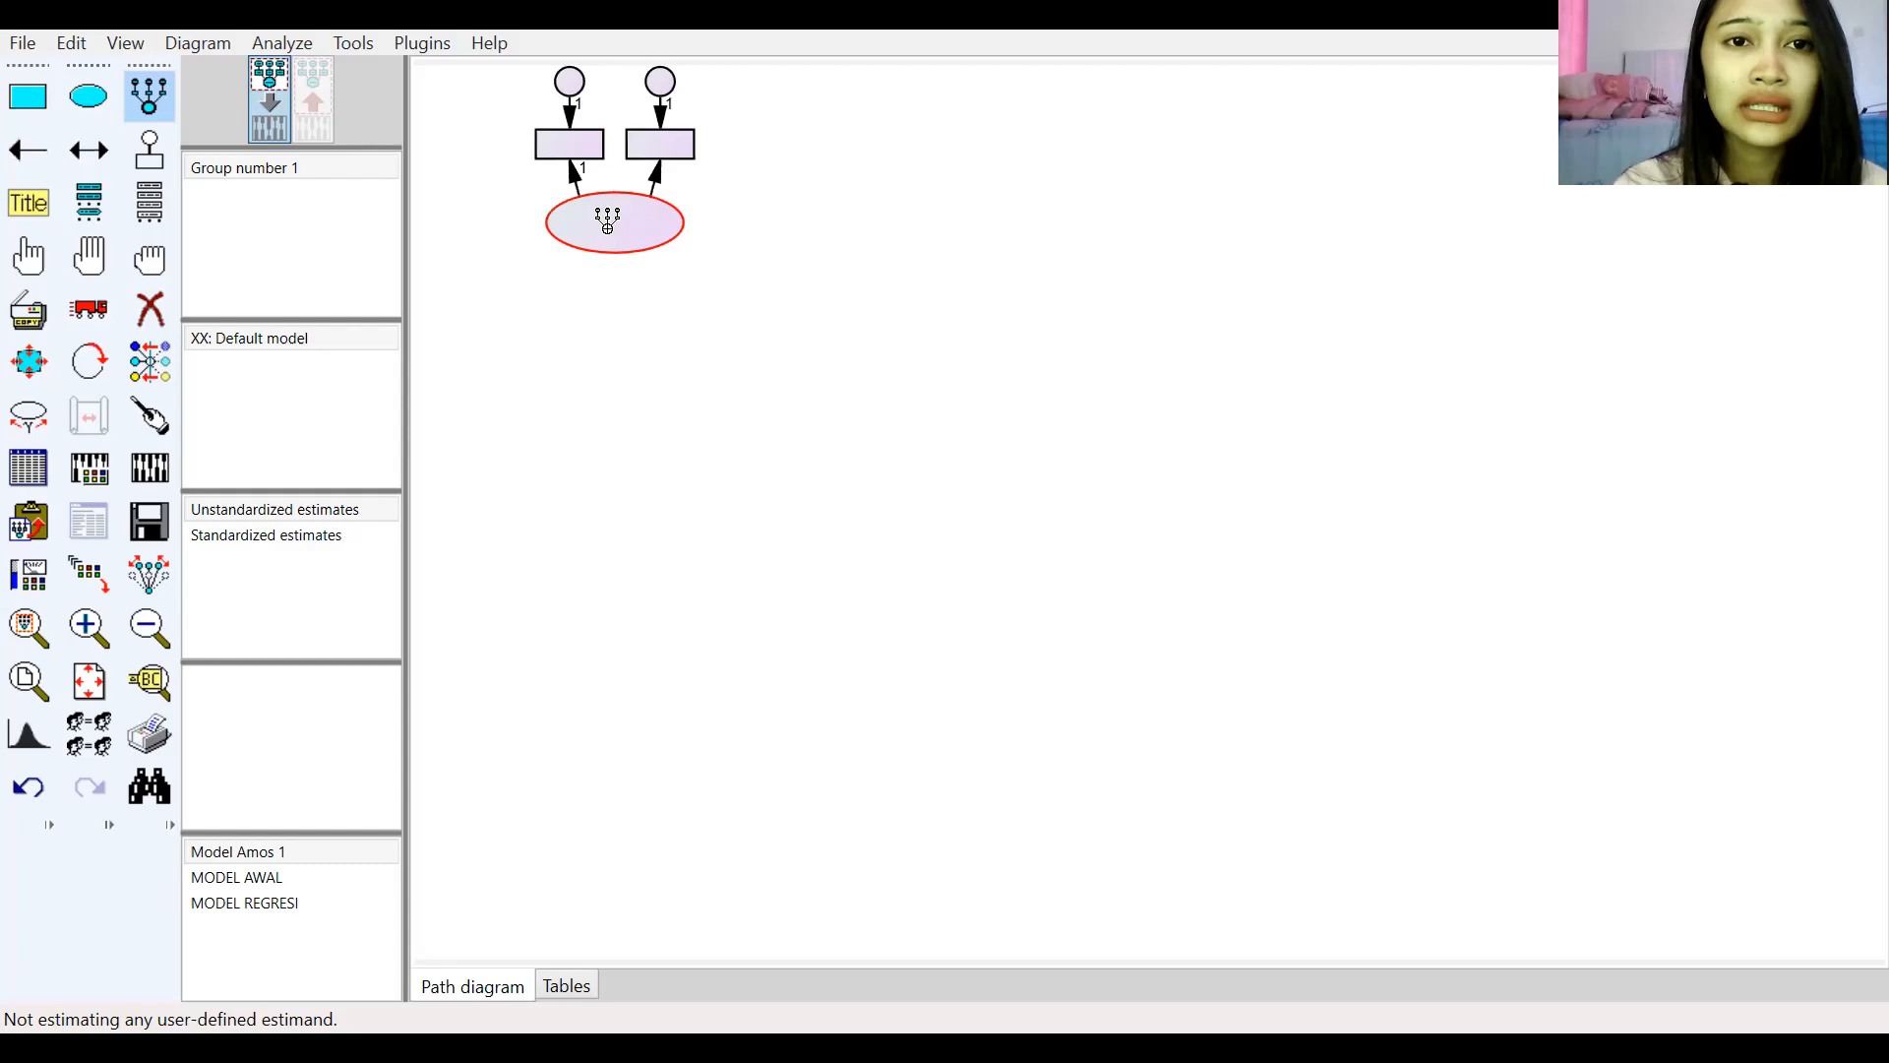
{"action": "left_click", "coordinate": [607, 224]}
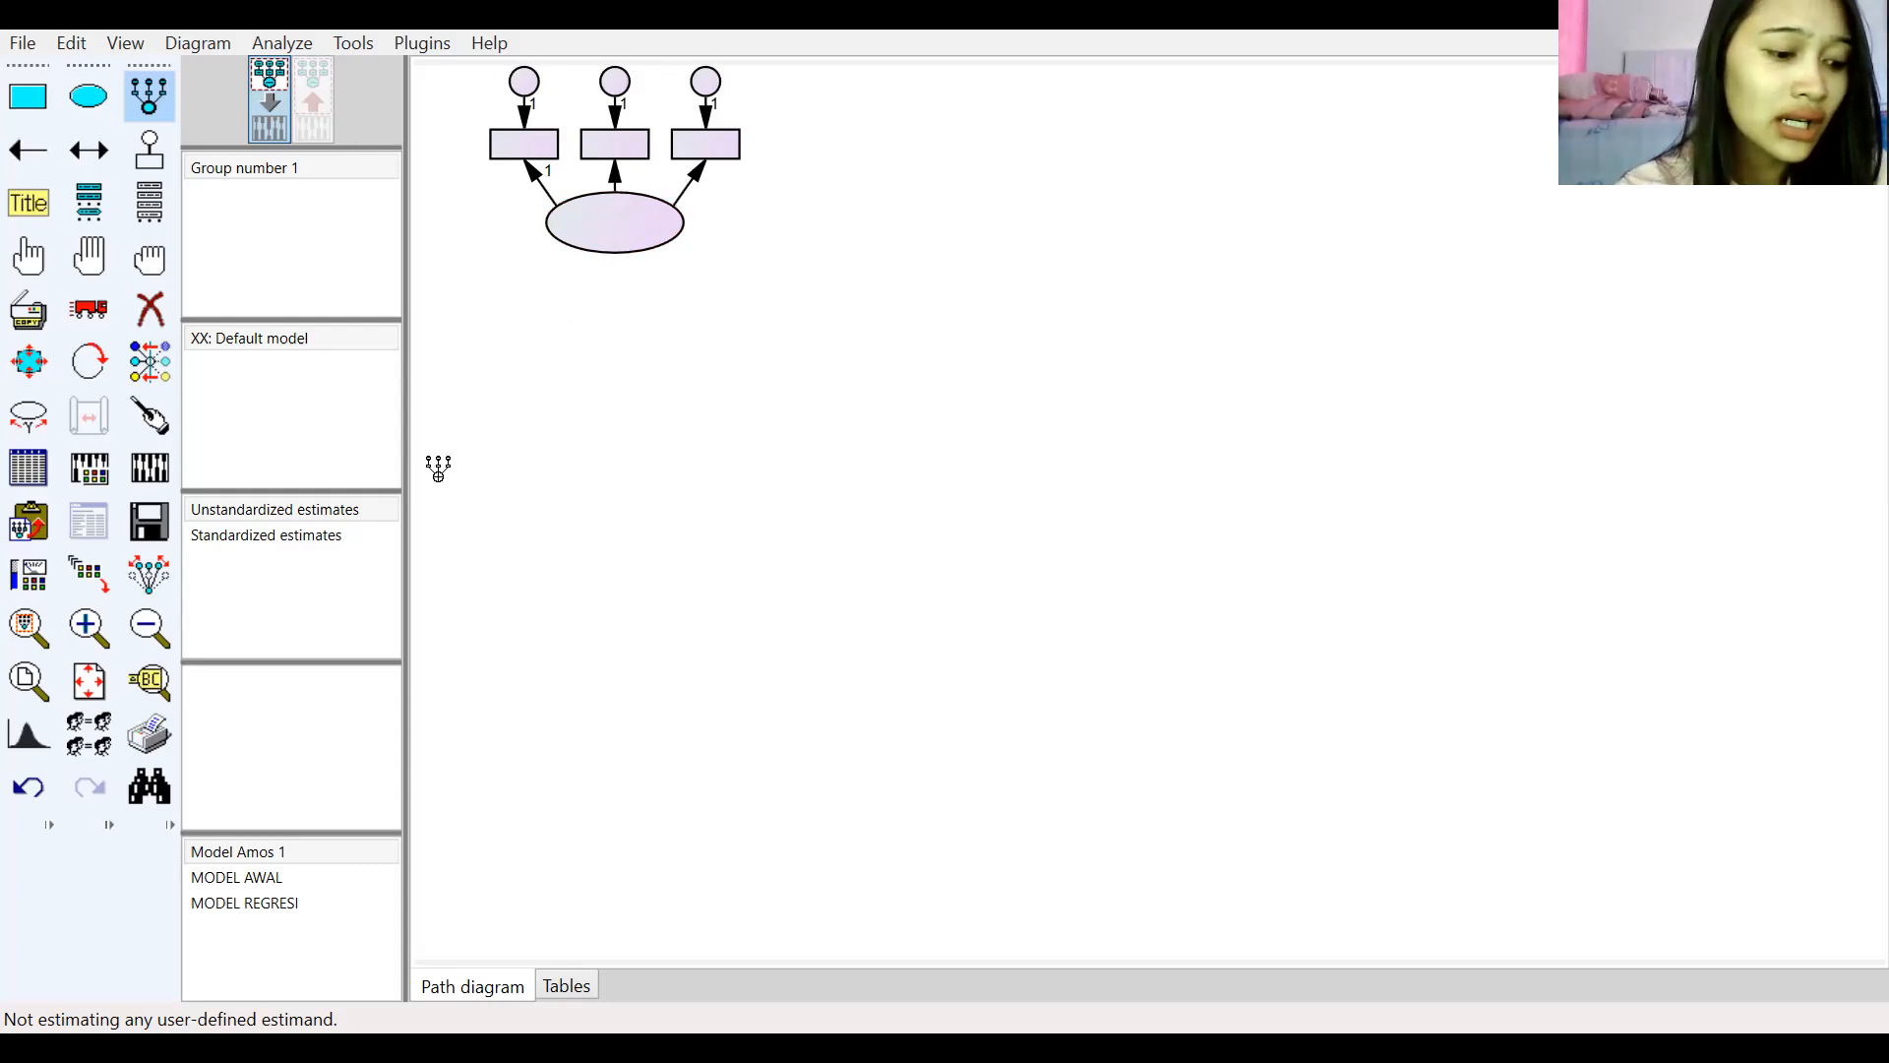
Step: Rotate the latent variable's indicators so they sit to its left
{"action": "left_click", "coordinate": [366, 534]}
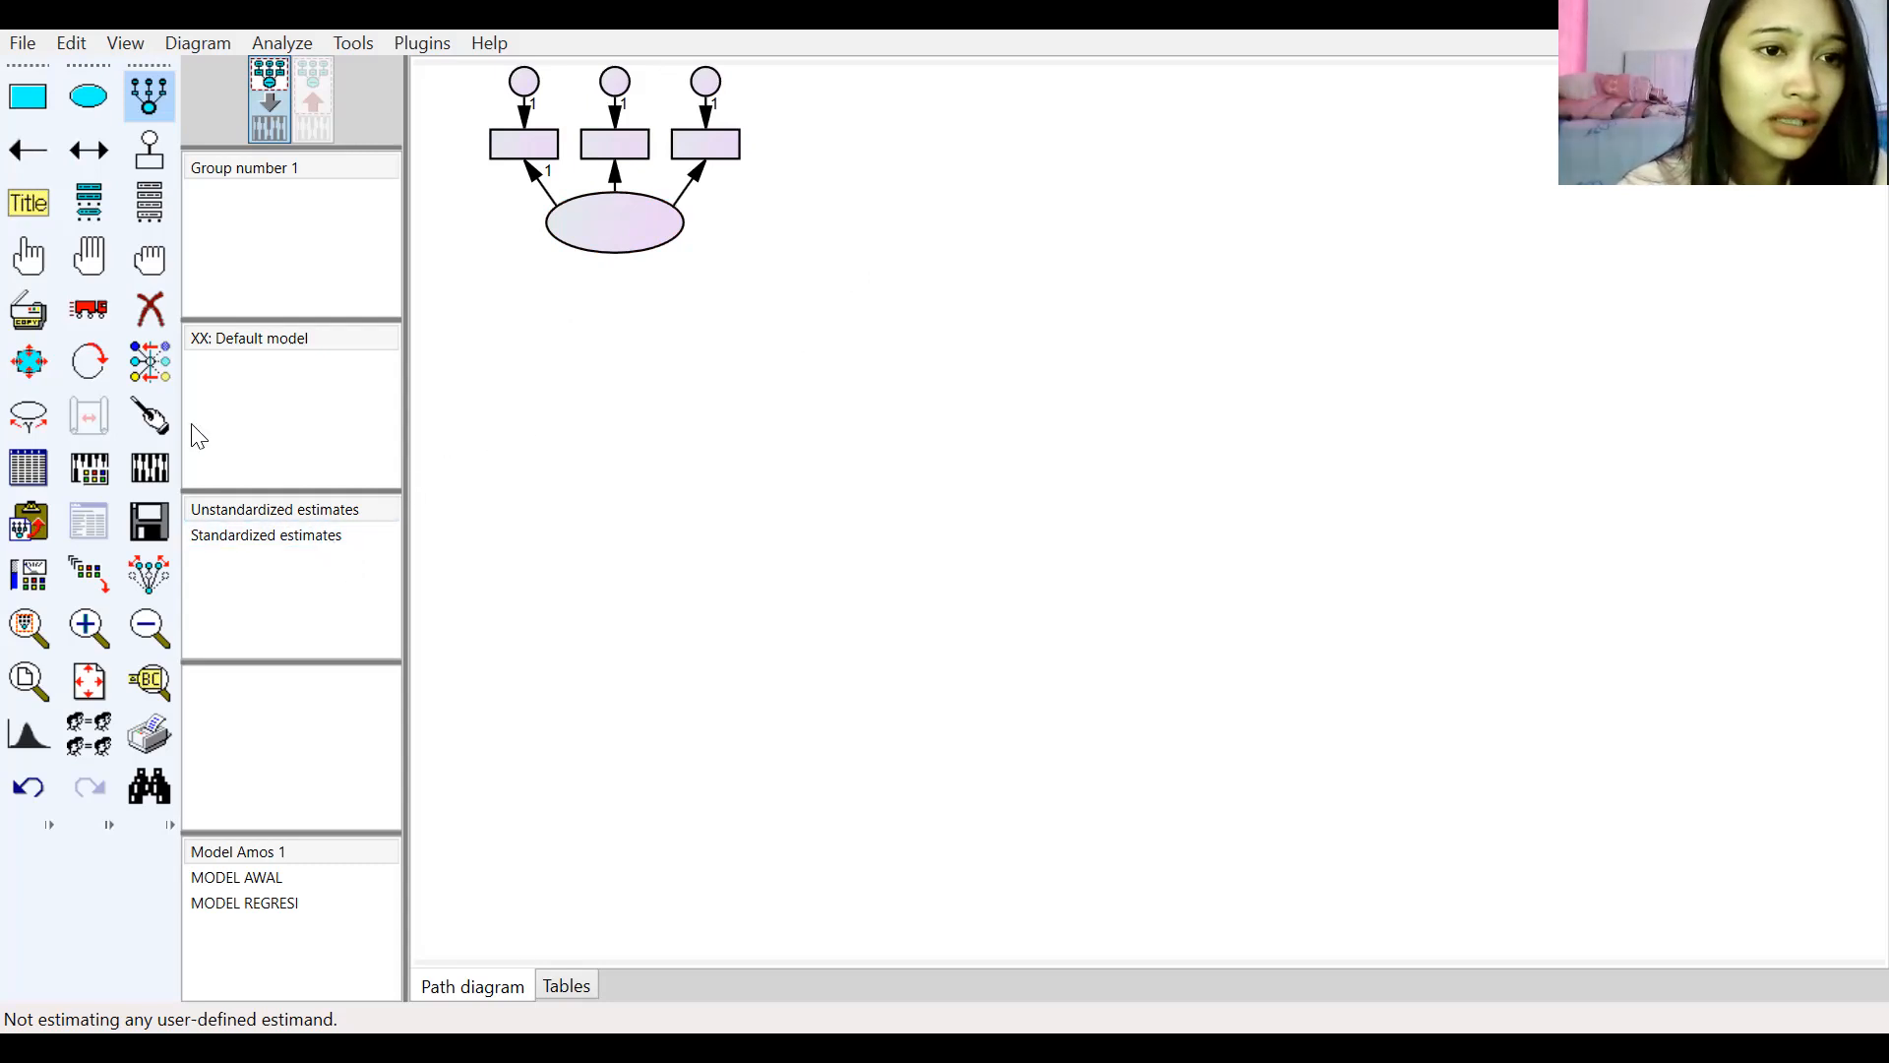
{"action": "left_click", "coordinate": [103, 380]}
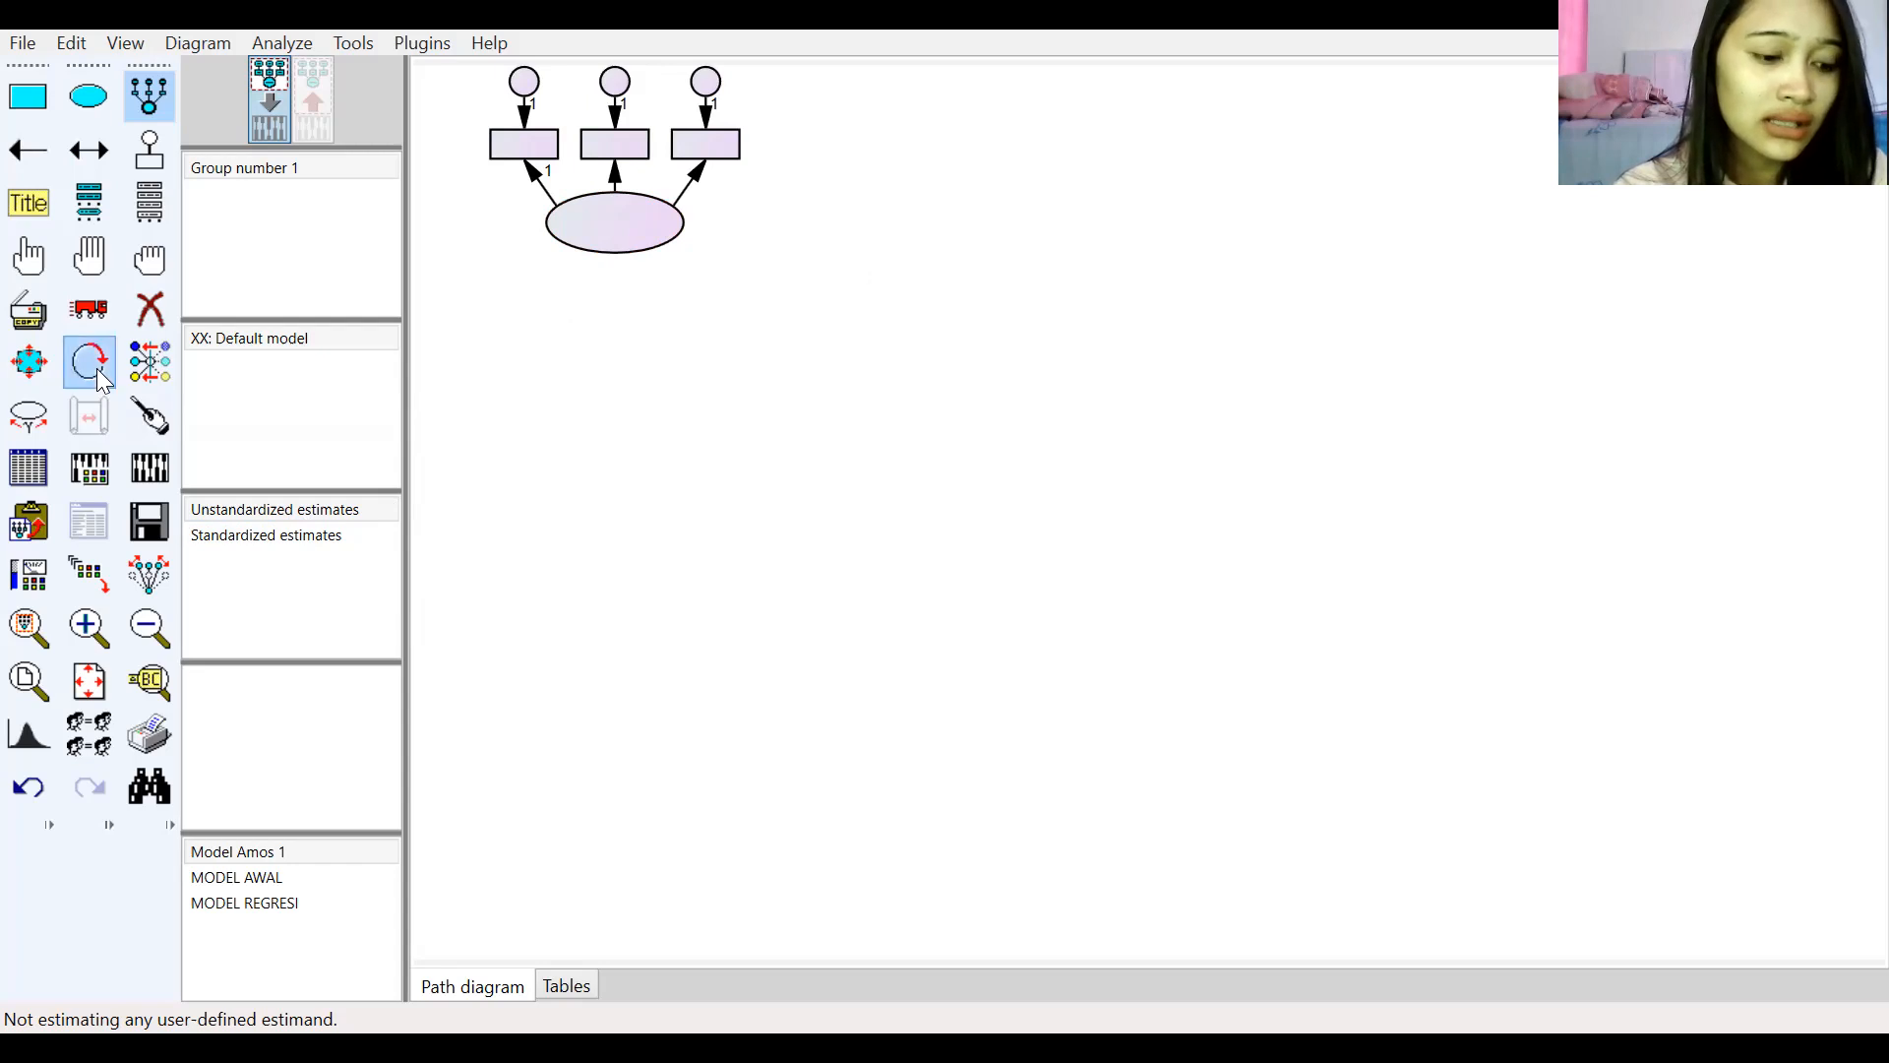
{"action": "left_click", "coordinate": [624, 251]}
{"action": "left_click", "coordinate": [623, 251]}
{"action": "left_click", "coordinate": [622, 252]}
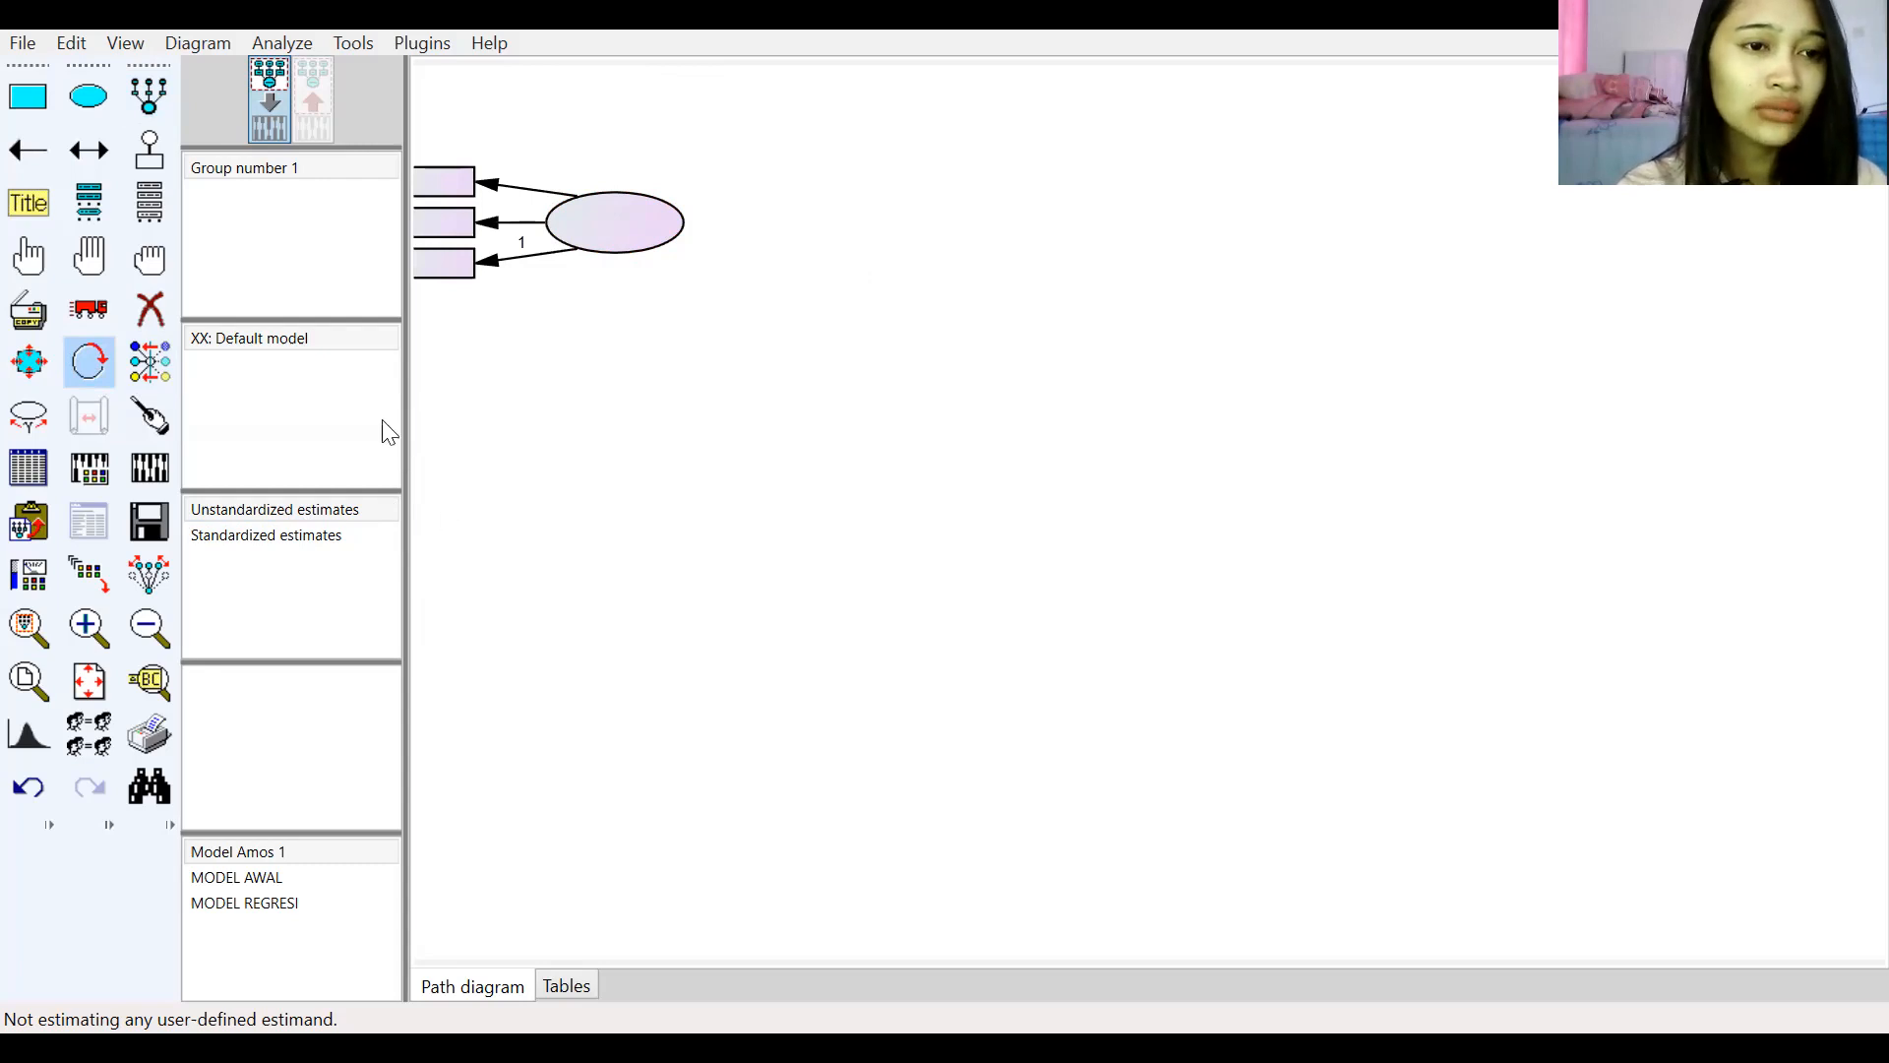
Step: Move the whole measurement model rightward with symmetries preserved
{"action": "left_click", "coordinate": [148, 573]}
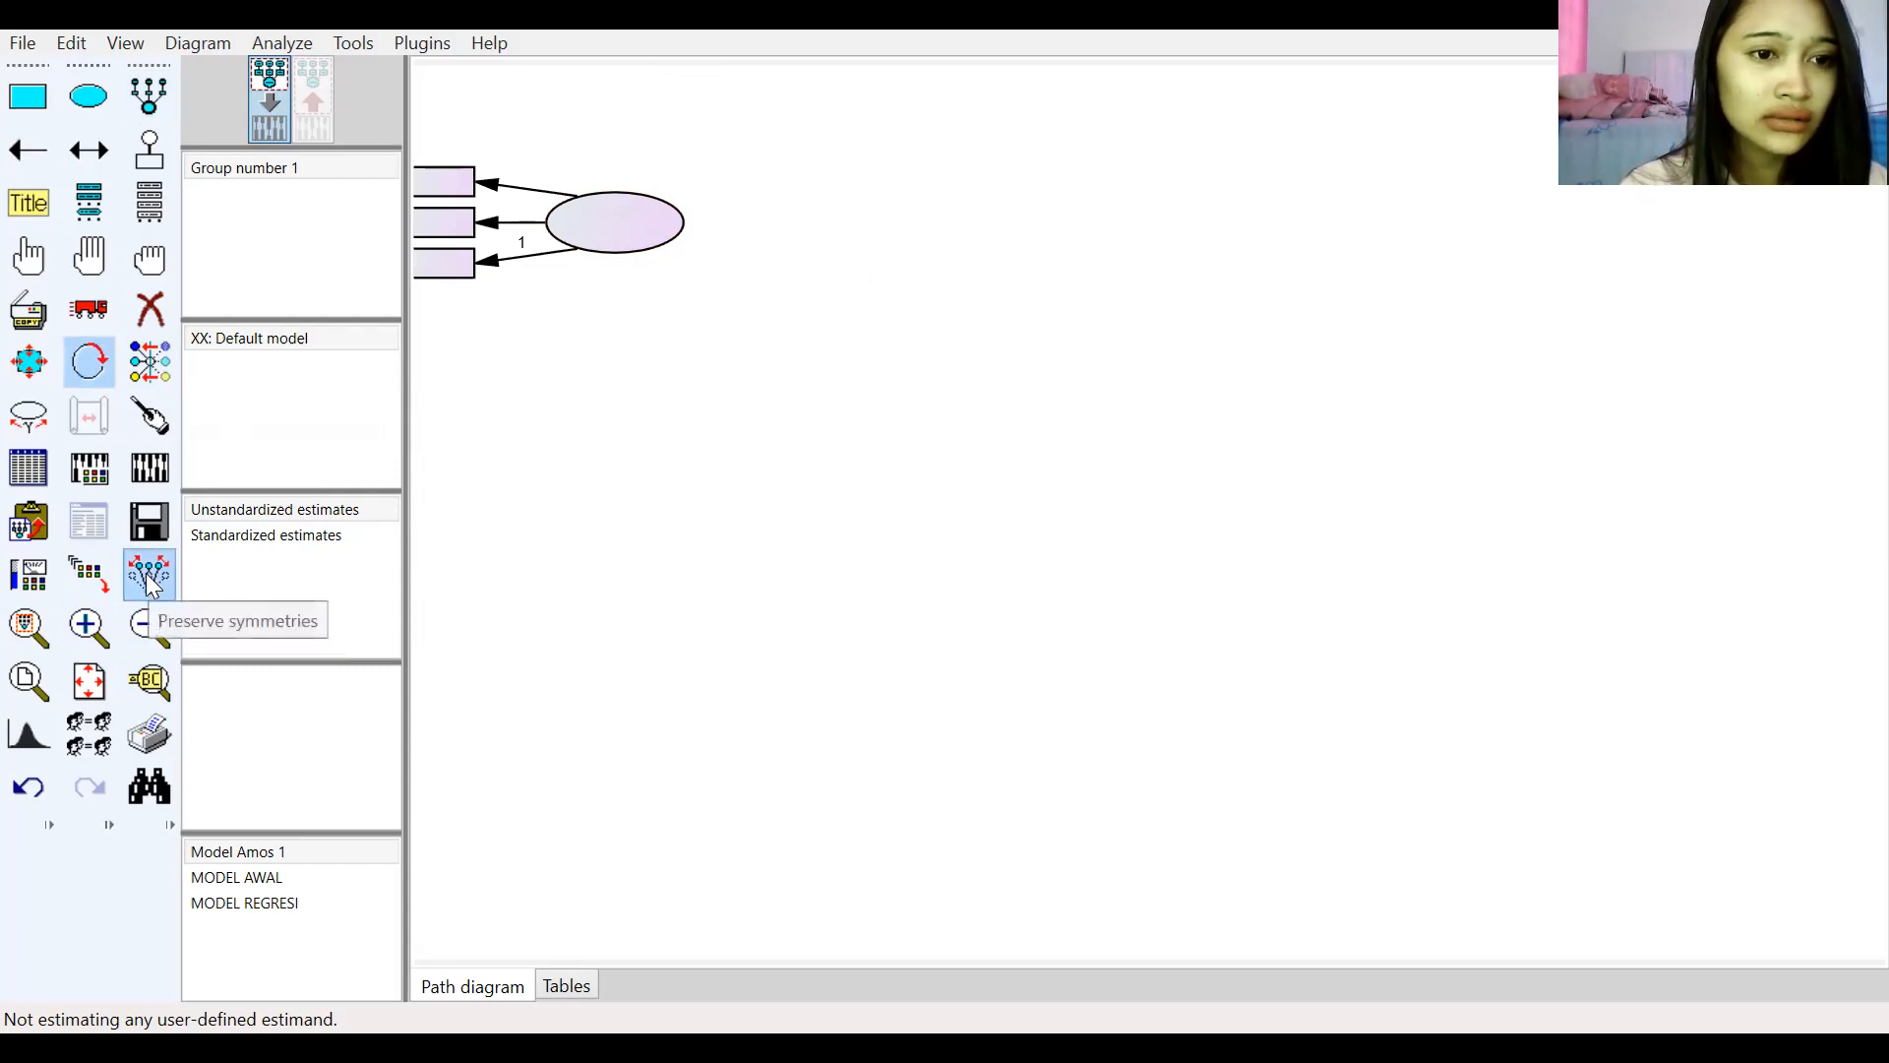
{"action": "left_click", "coordinate": [89, 308]}
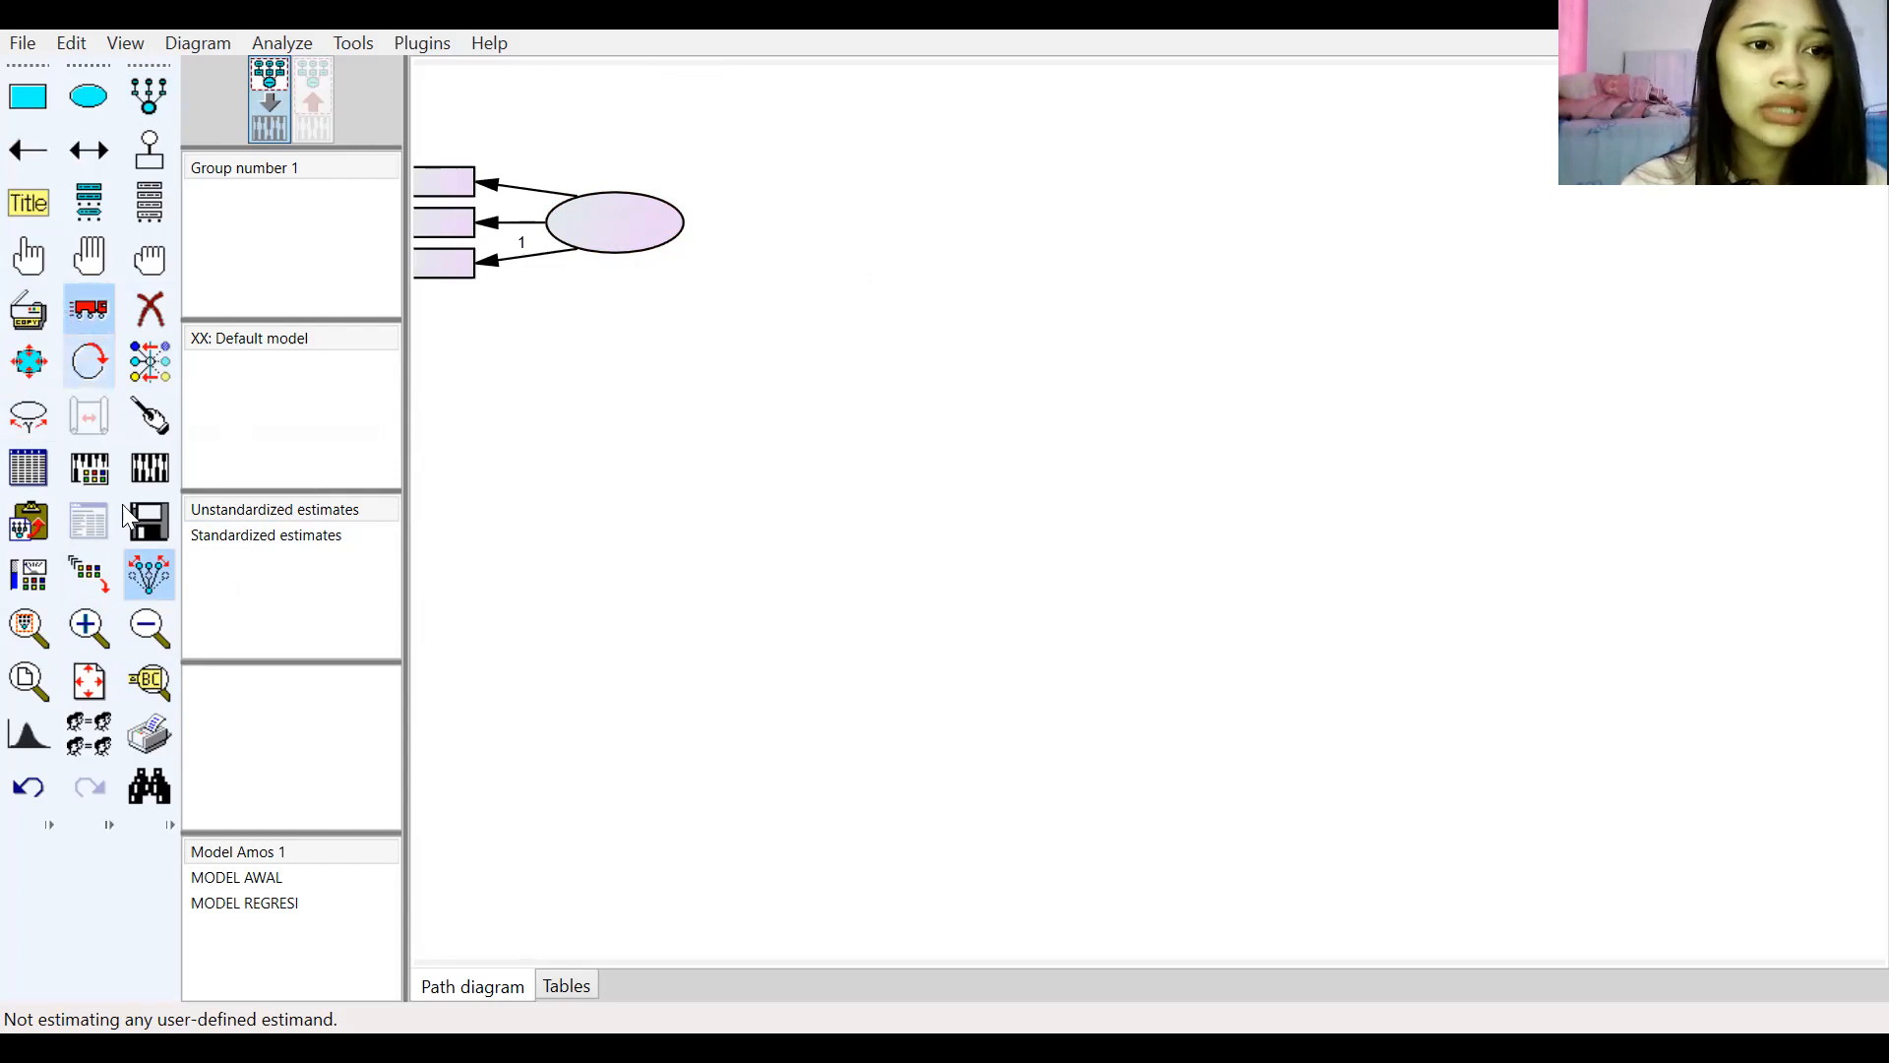
{"action": "left_click_drag", "start_coordinate": [583, 233], "coordinate": [745, 263]}
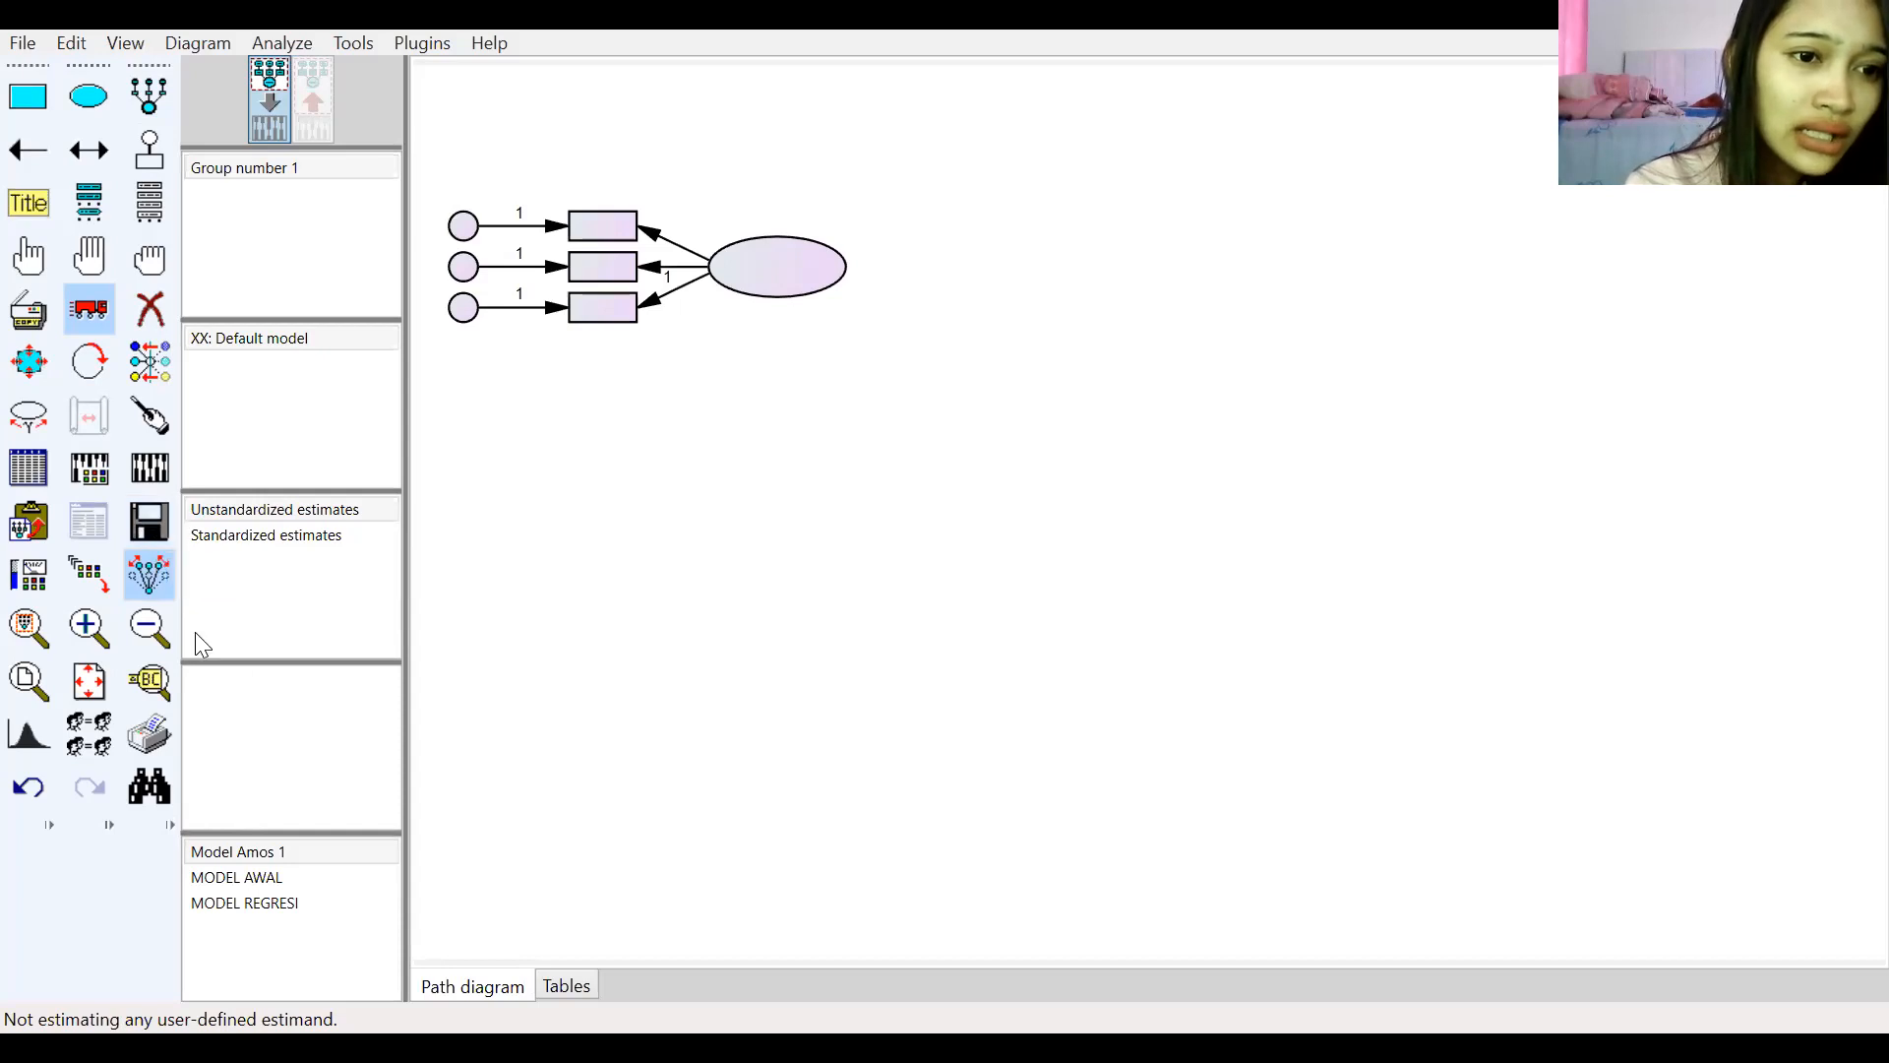
Step: Duplicate the measurement model into a column of five copies stacked down the canvas
{"action": "left_click", "coordinate": [143, 579]}
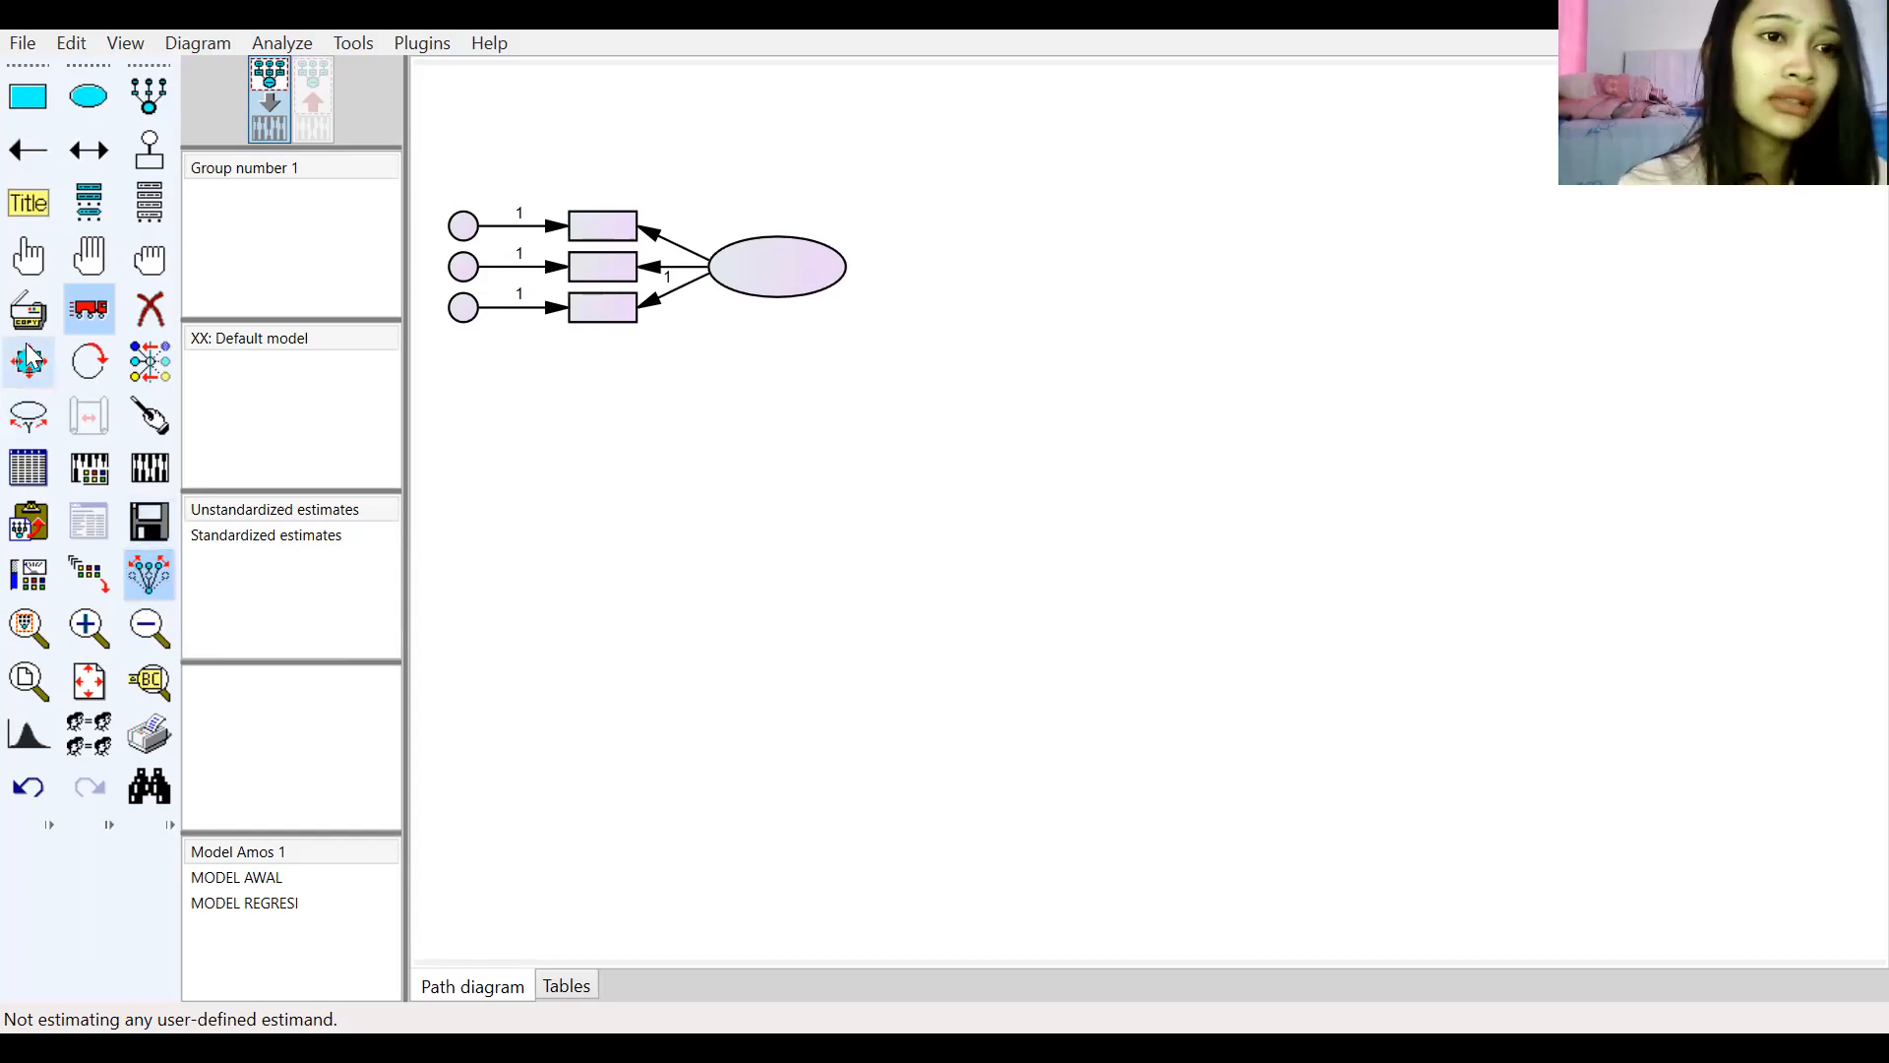
{"action": "left_click", "coordinate": [29, 311]}
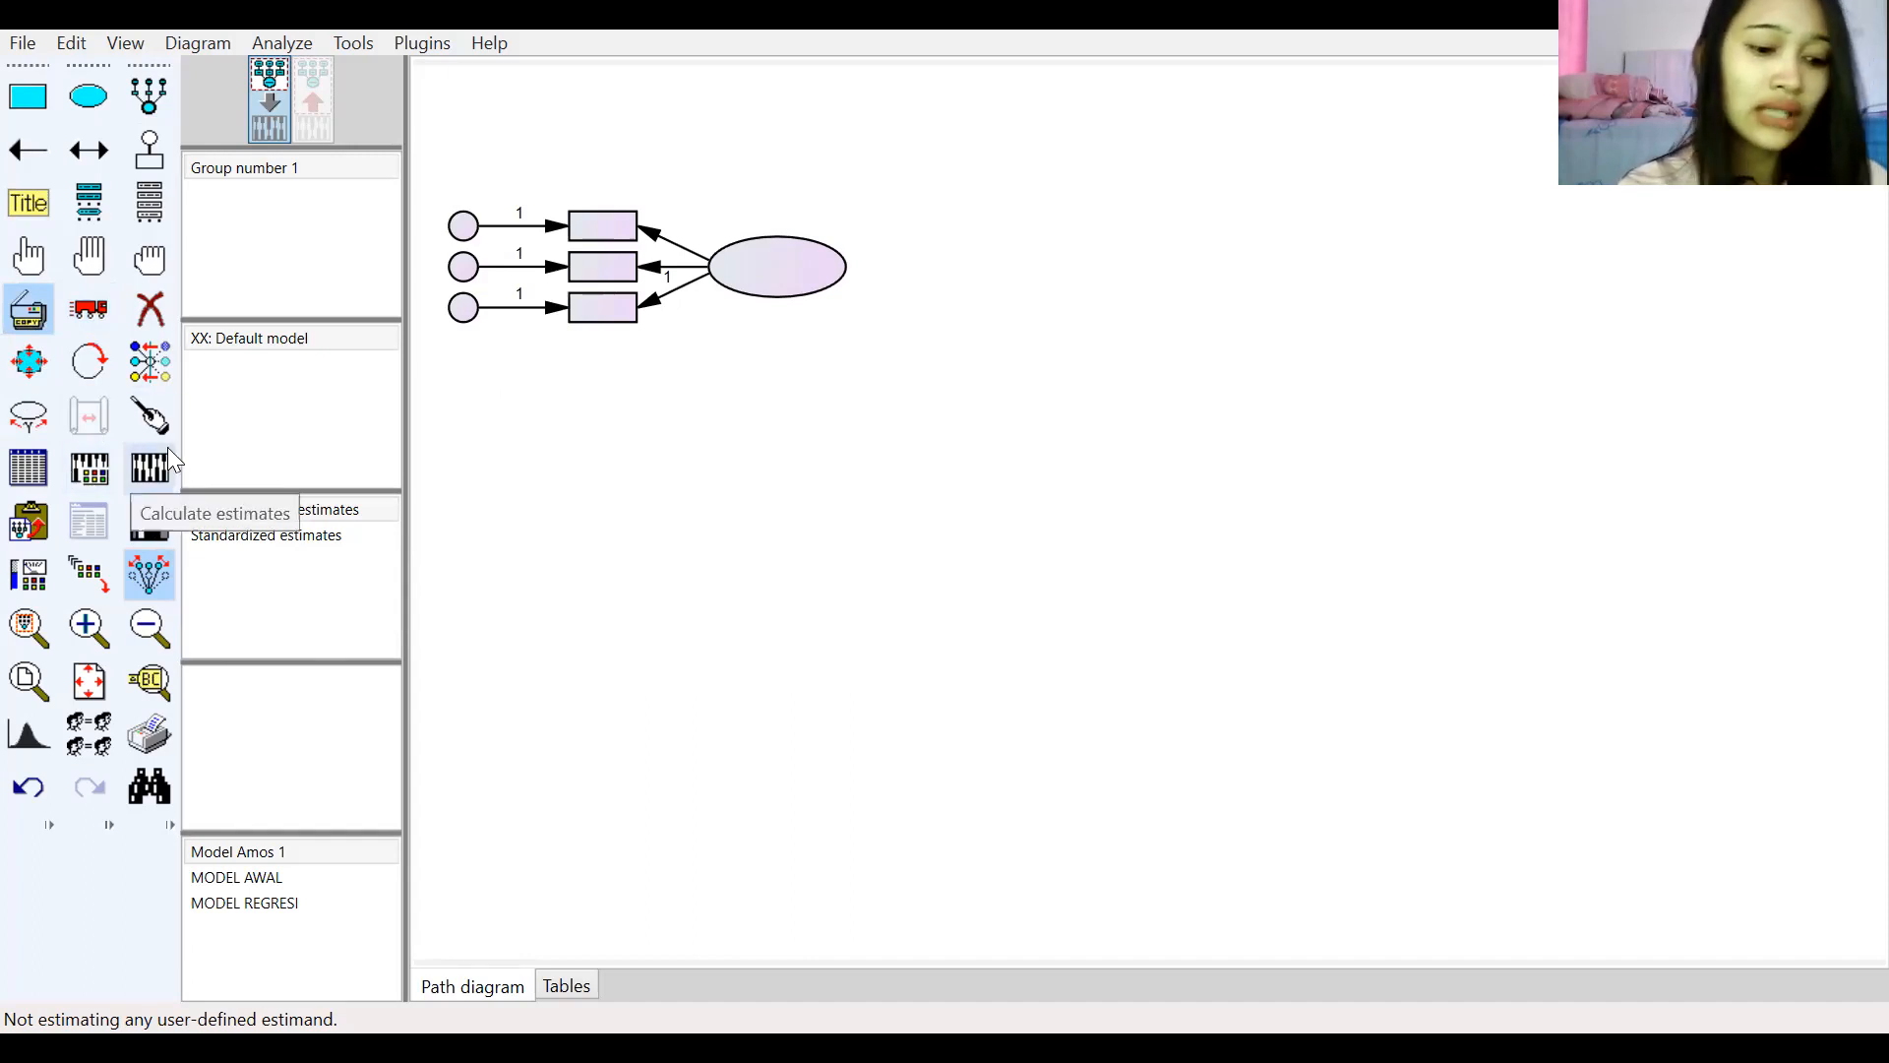
{"action": "left_click_drag", "start_coordinate": [779, 270], "coordinate": [781, 807]}
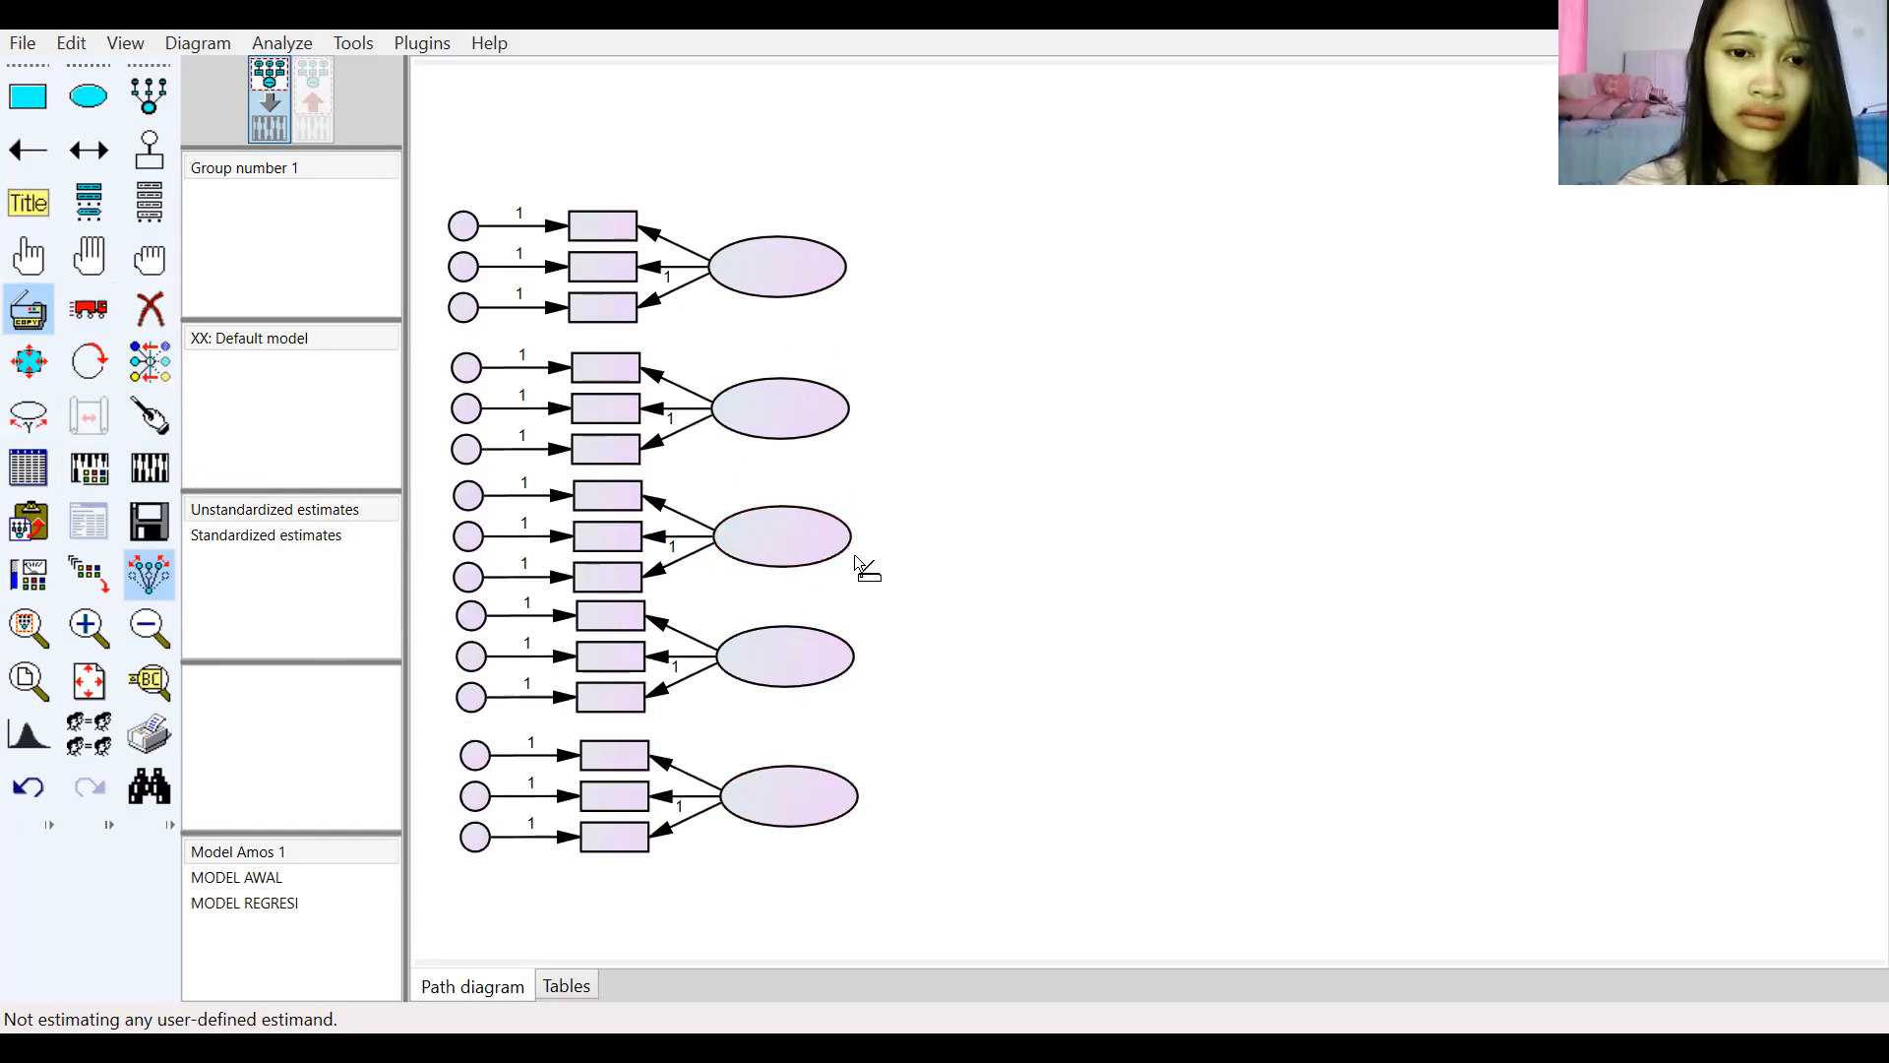
Step: Duplicate the bottom measurement model twice, placing one copy upper right and one lower right
{"action": "mouse_move", "coordinate": [796, 787]}
{"action": "left_mouse_down"}
{"action": "mouse_move", "coordinate": [1262, 297]}
{"action": "mouse_move", "coordinate": [1317, 341]}
{"action": "mouse_move", "coordinate": [1415, 339]}
{"action": "left_mouse_up"}
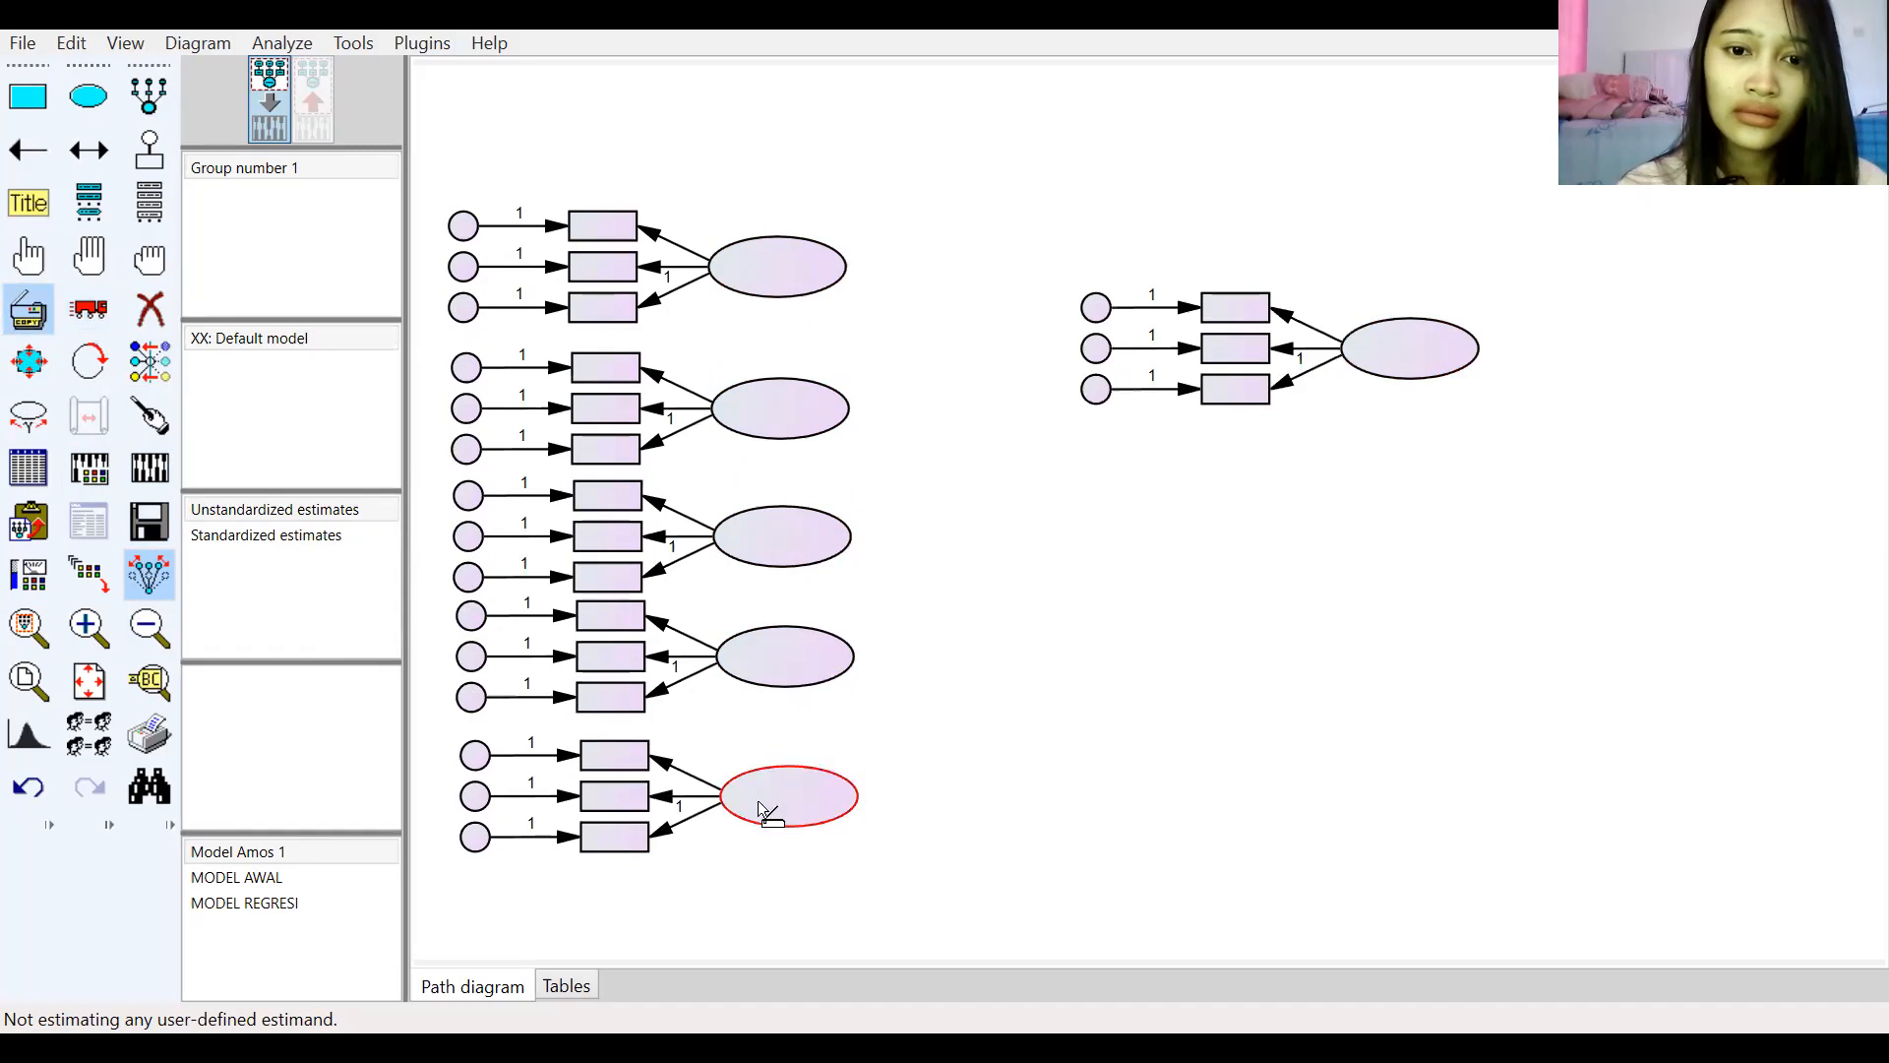
{"action": "left_click_drag", "start_coordinate": [781, 793], "coordinate": [1127, 676]}
{"action": "left_click_drag", "start_coordinate": [1397, 605], "coordinate": [1398, 605]}
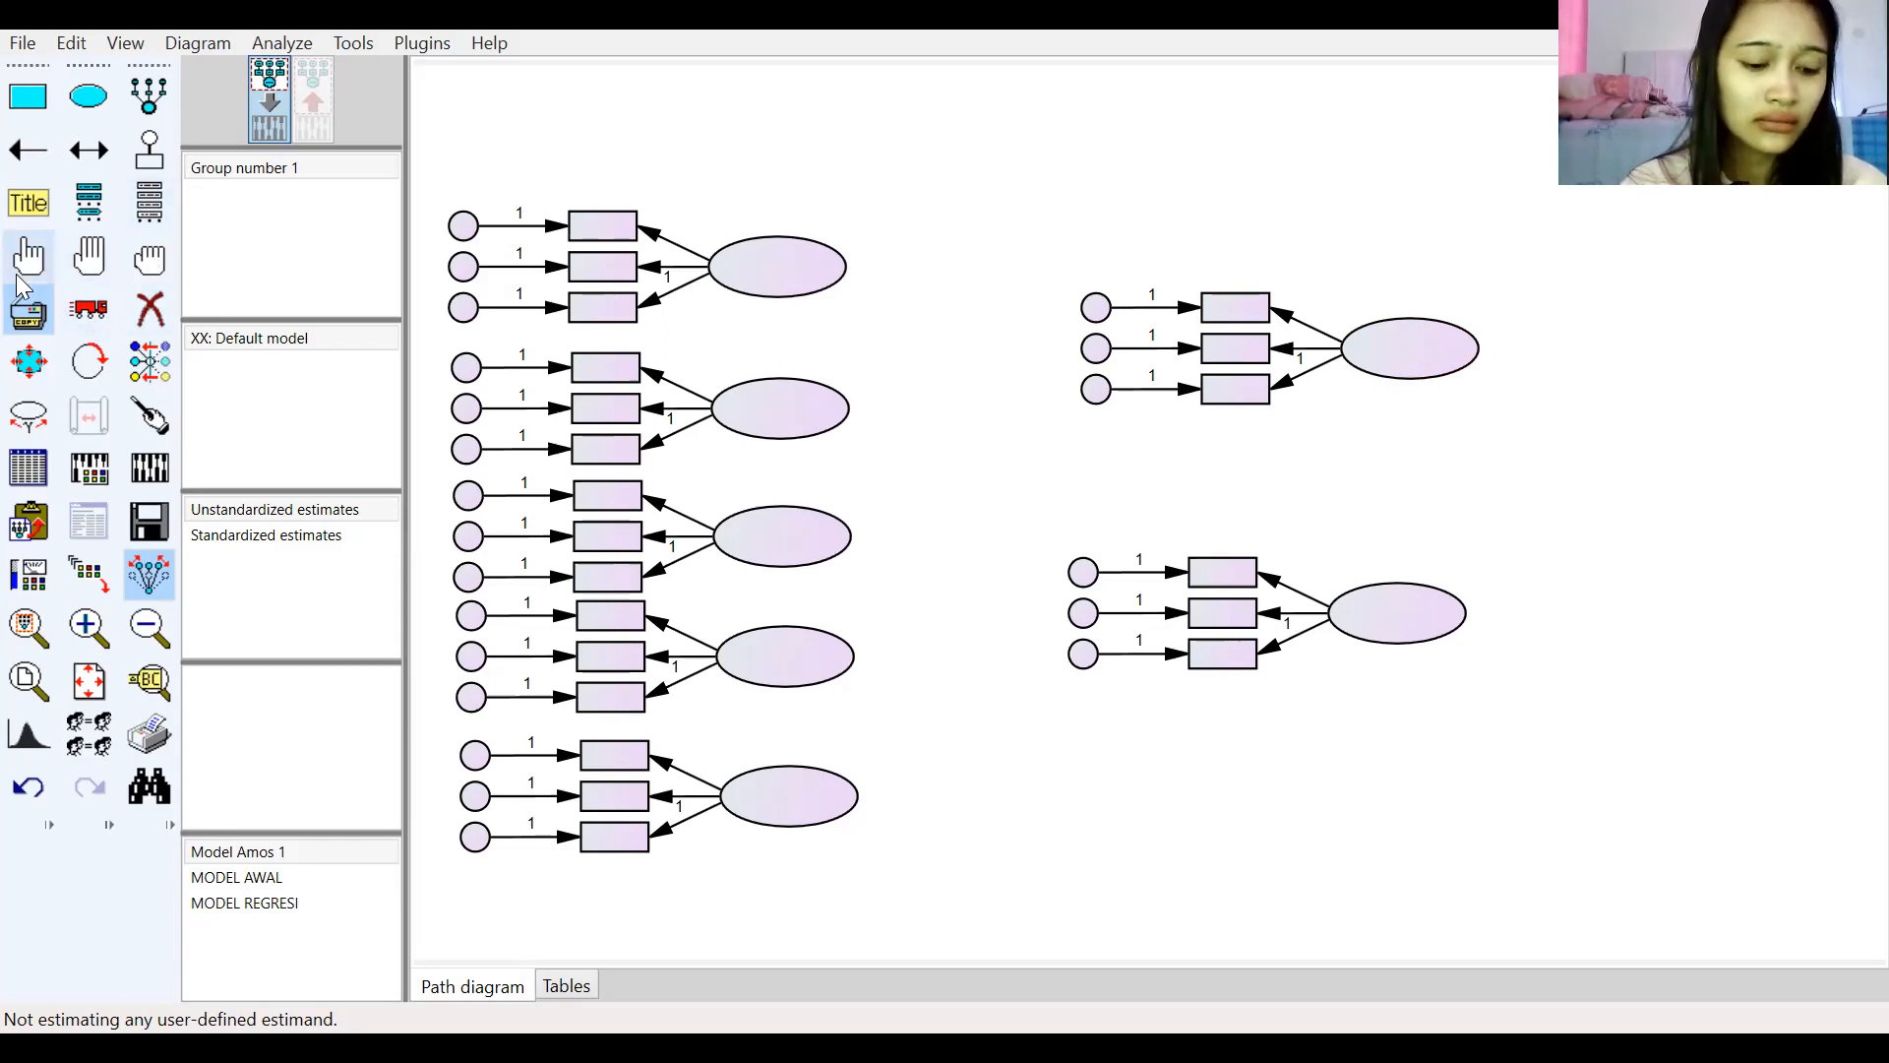
Step: Rotate both right-side measurement models so their indicators point to the right
{"action": "left_click", "coordinate": [27, 309]}
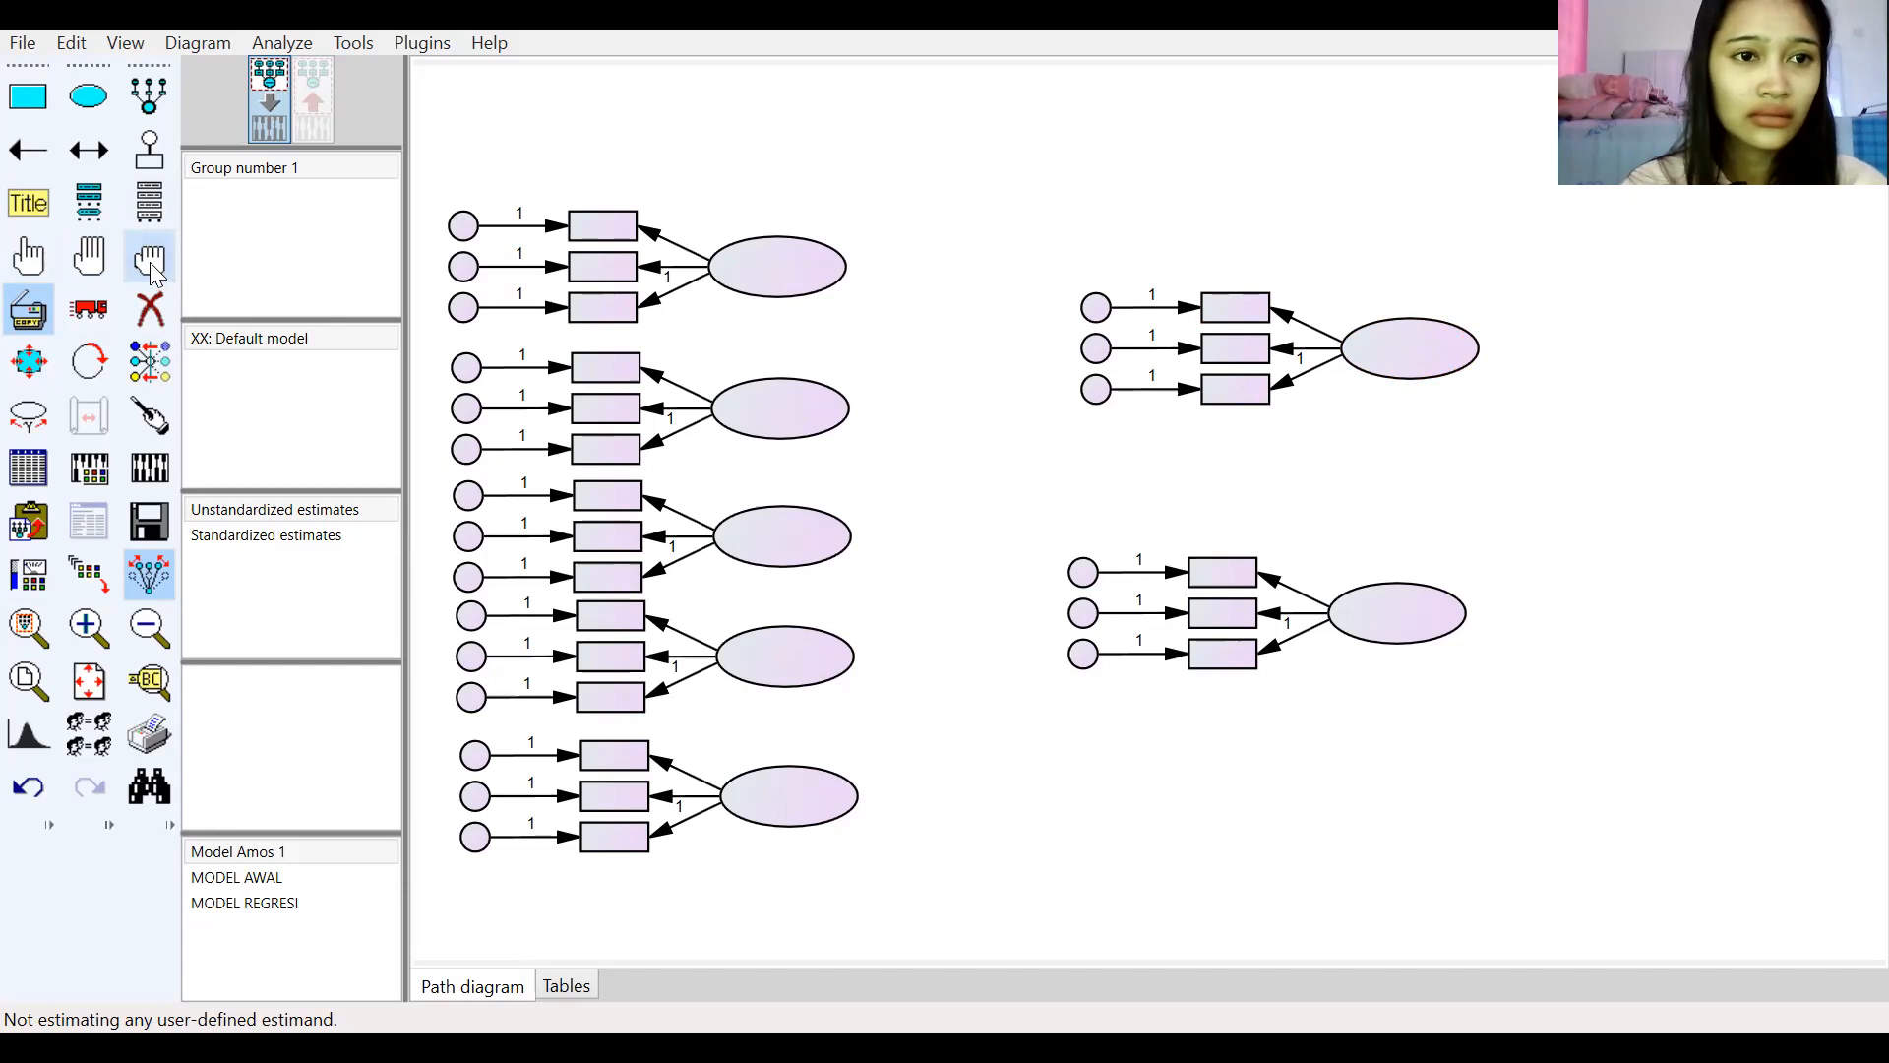
{"action": "left_click", "coordinate": [28, 309]}
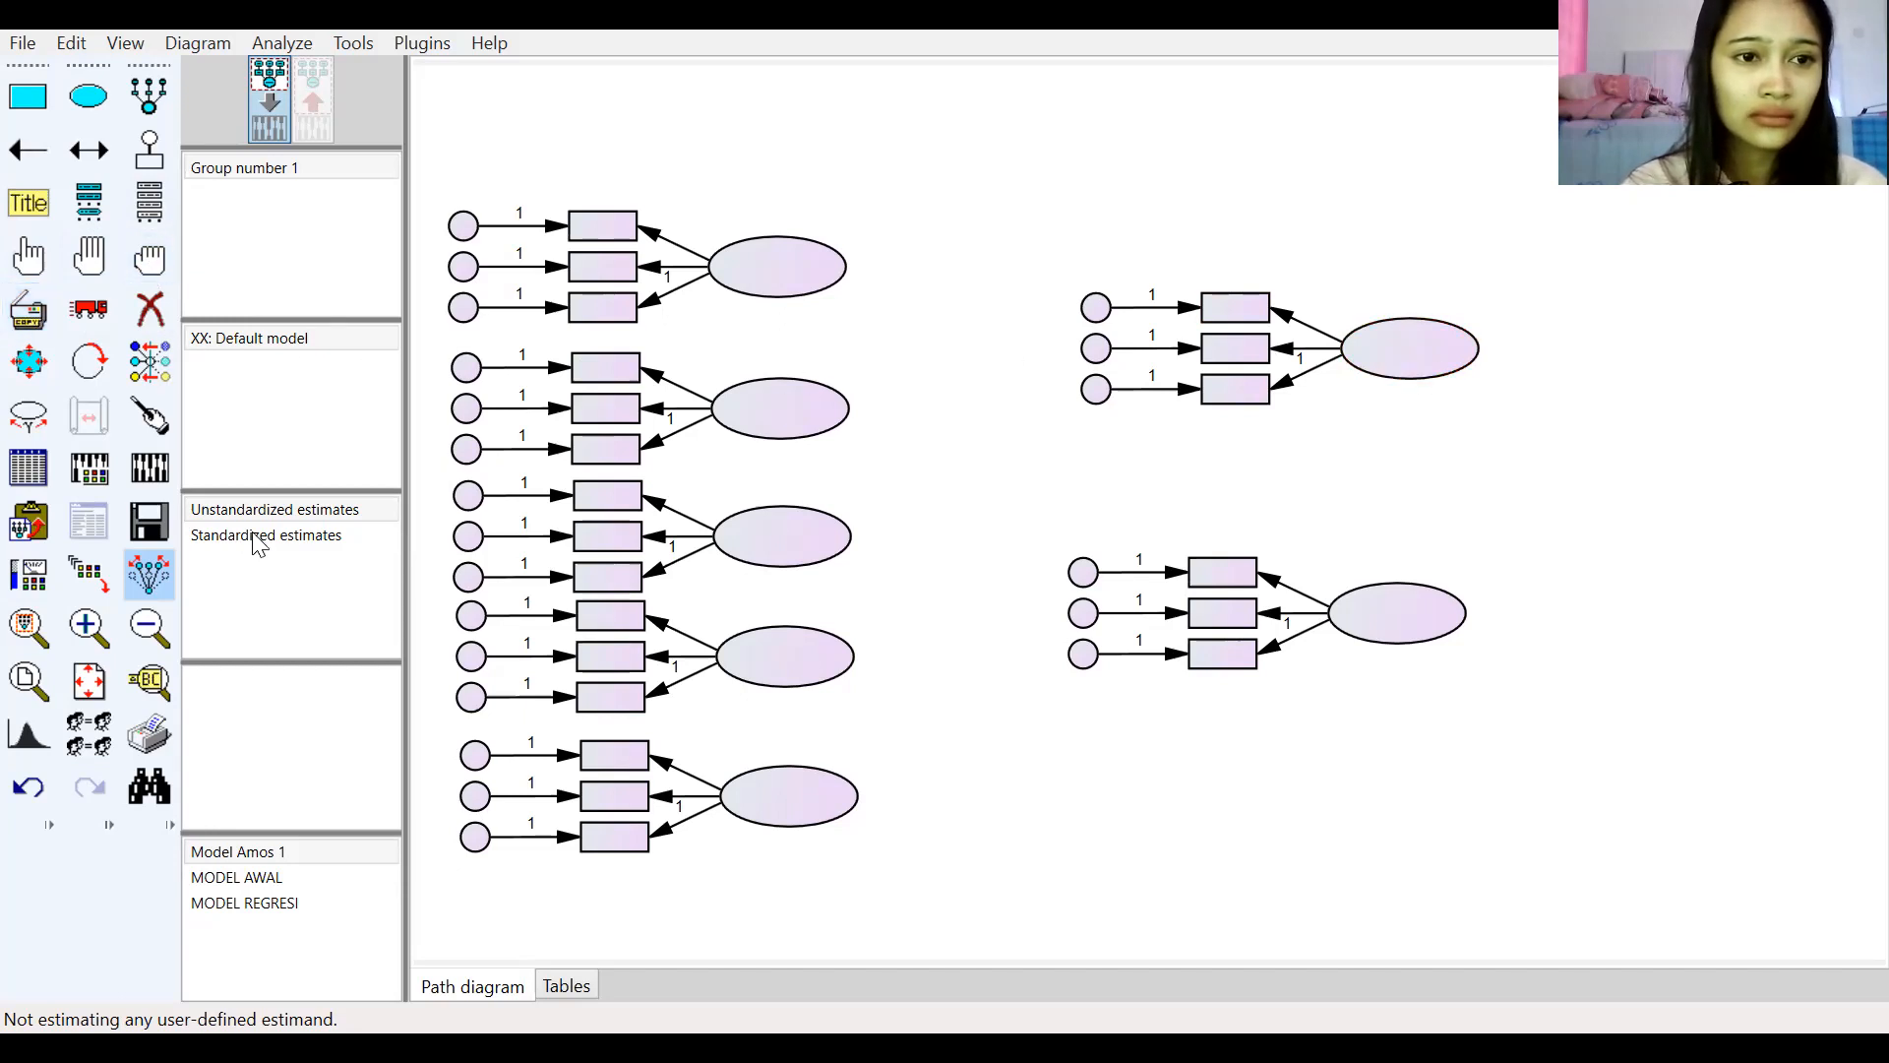
{"action": "right_click", "coordinate": [1408, 359]}
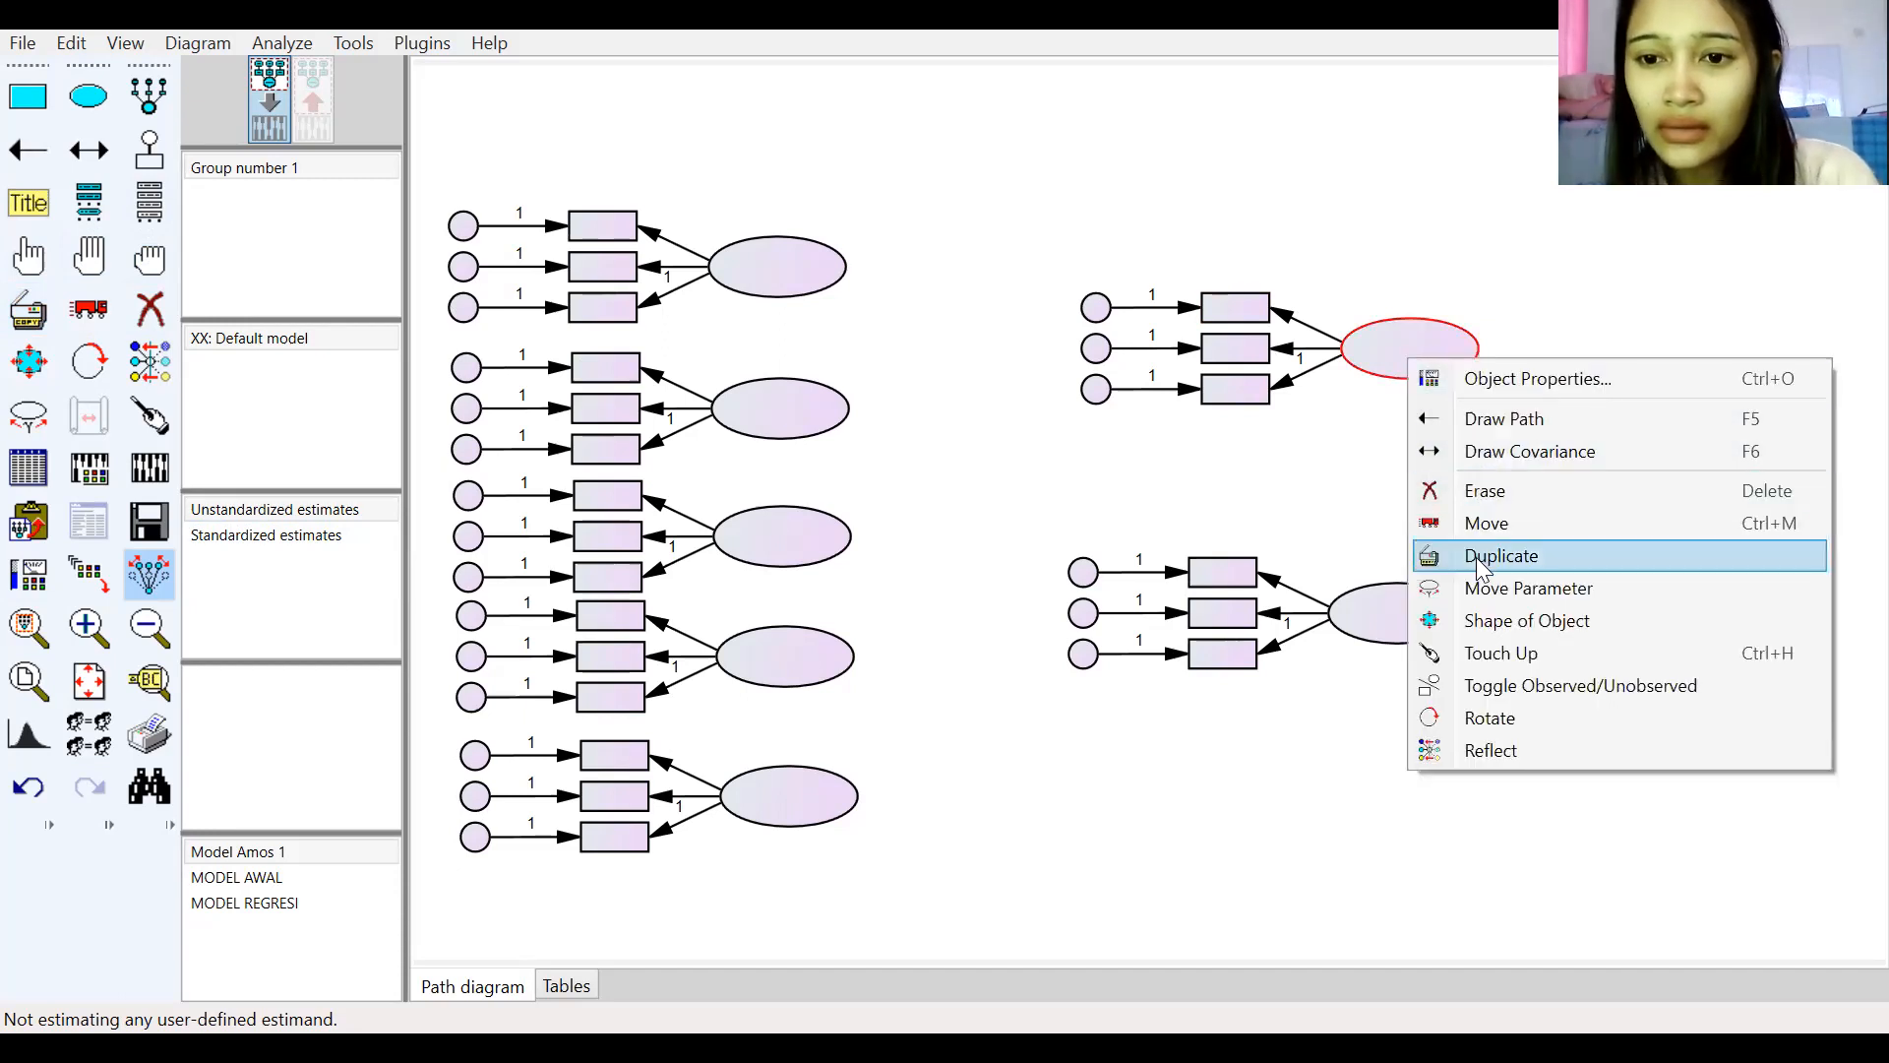
{"action": "left_click", "coordinate": [1491, 718]}
{"action": "left_click", "coordinate": [1392, 335]}
{"action": "left_click", "coordinate": [1391, 337]}
{"action": "left_click", "coordinate": [1391, 339]}
{"action": "left_click", "coordinate": [1392, 338]}
{"action": "left_click", "coordinate": [1392, 341]}
{"action": "left_click", "coordinate": [1392, 342]}
{"action": "left_click", "coordinate": [1404, 622]}
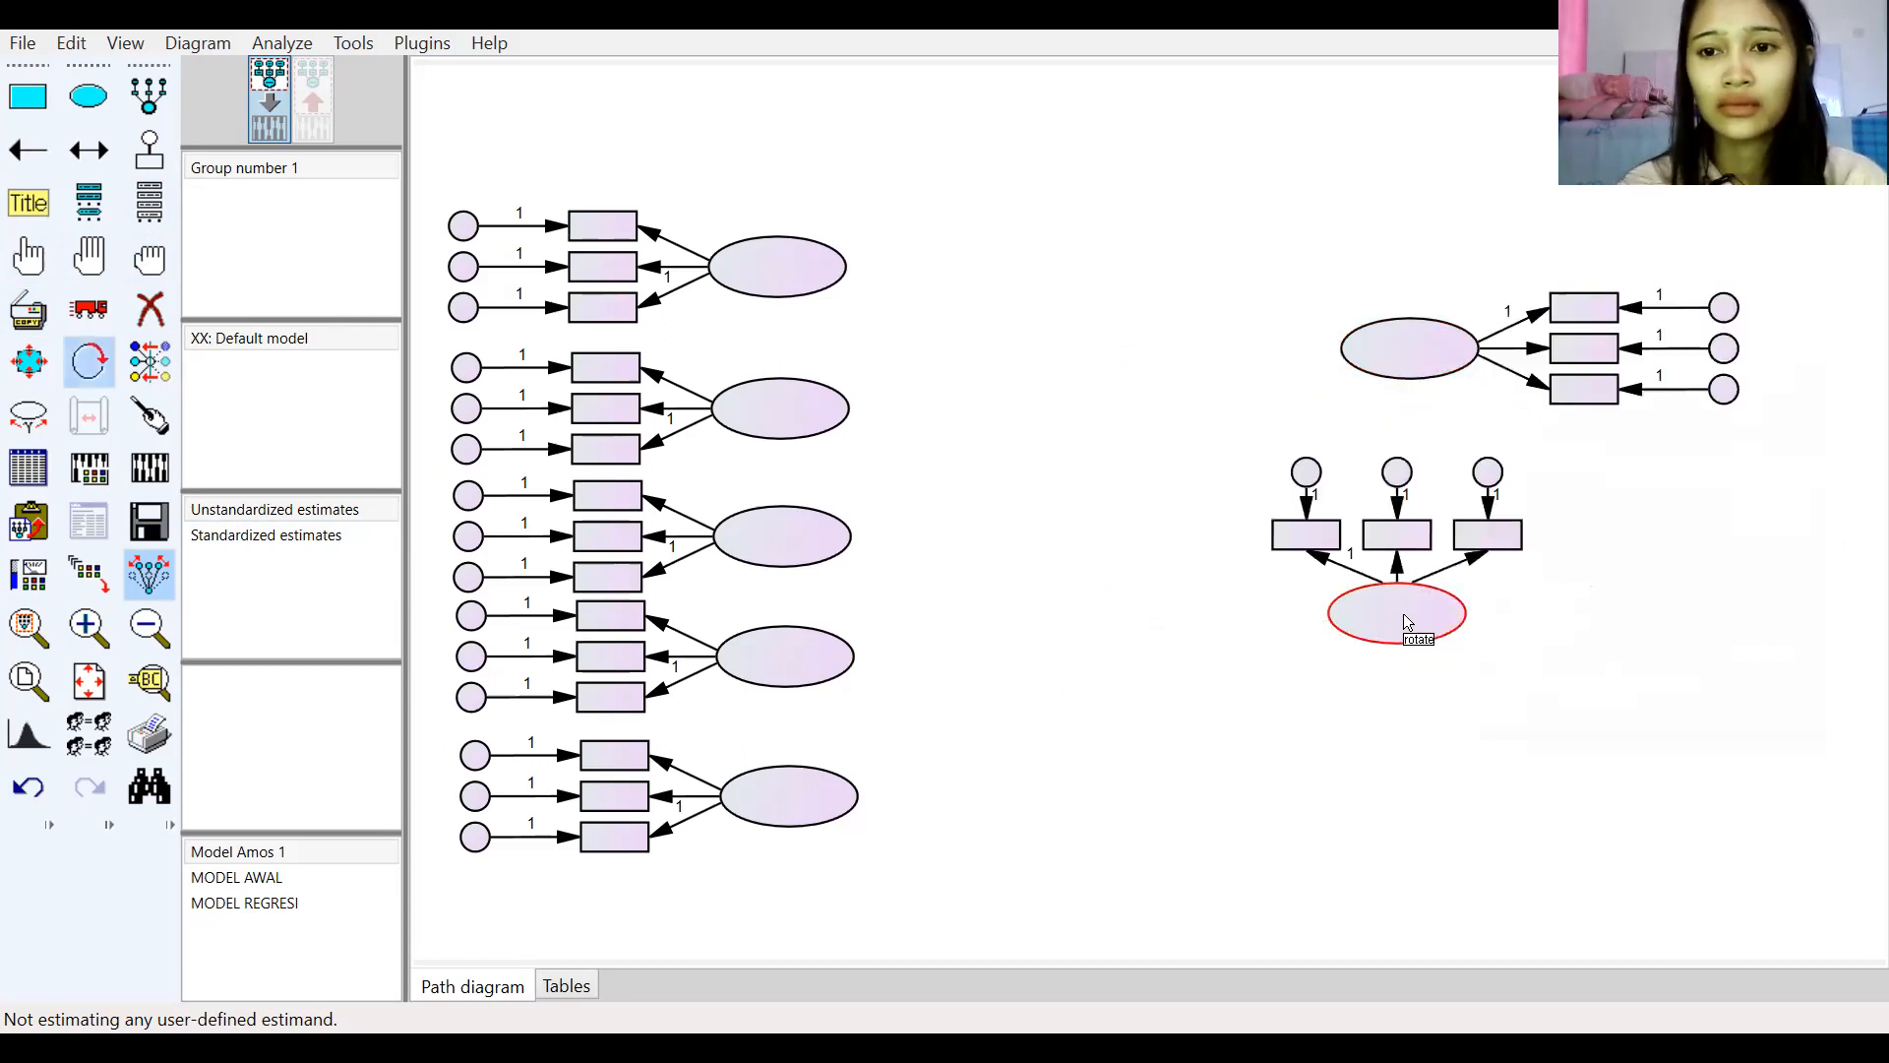
{"action": "left_click", "coordinate": [1405, 626]}
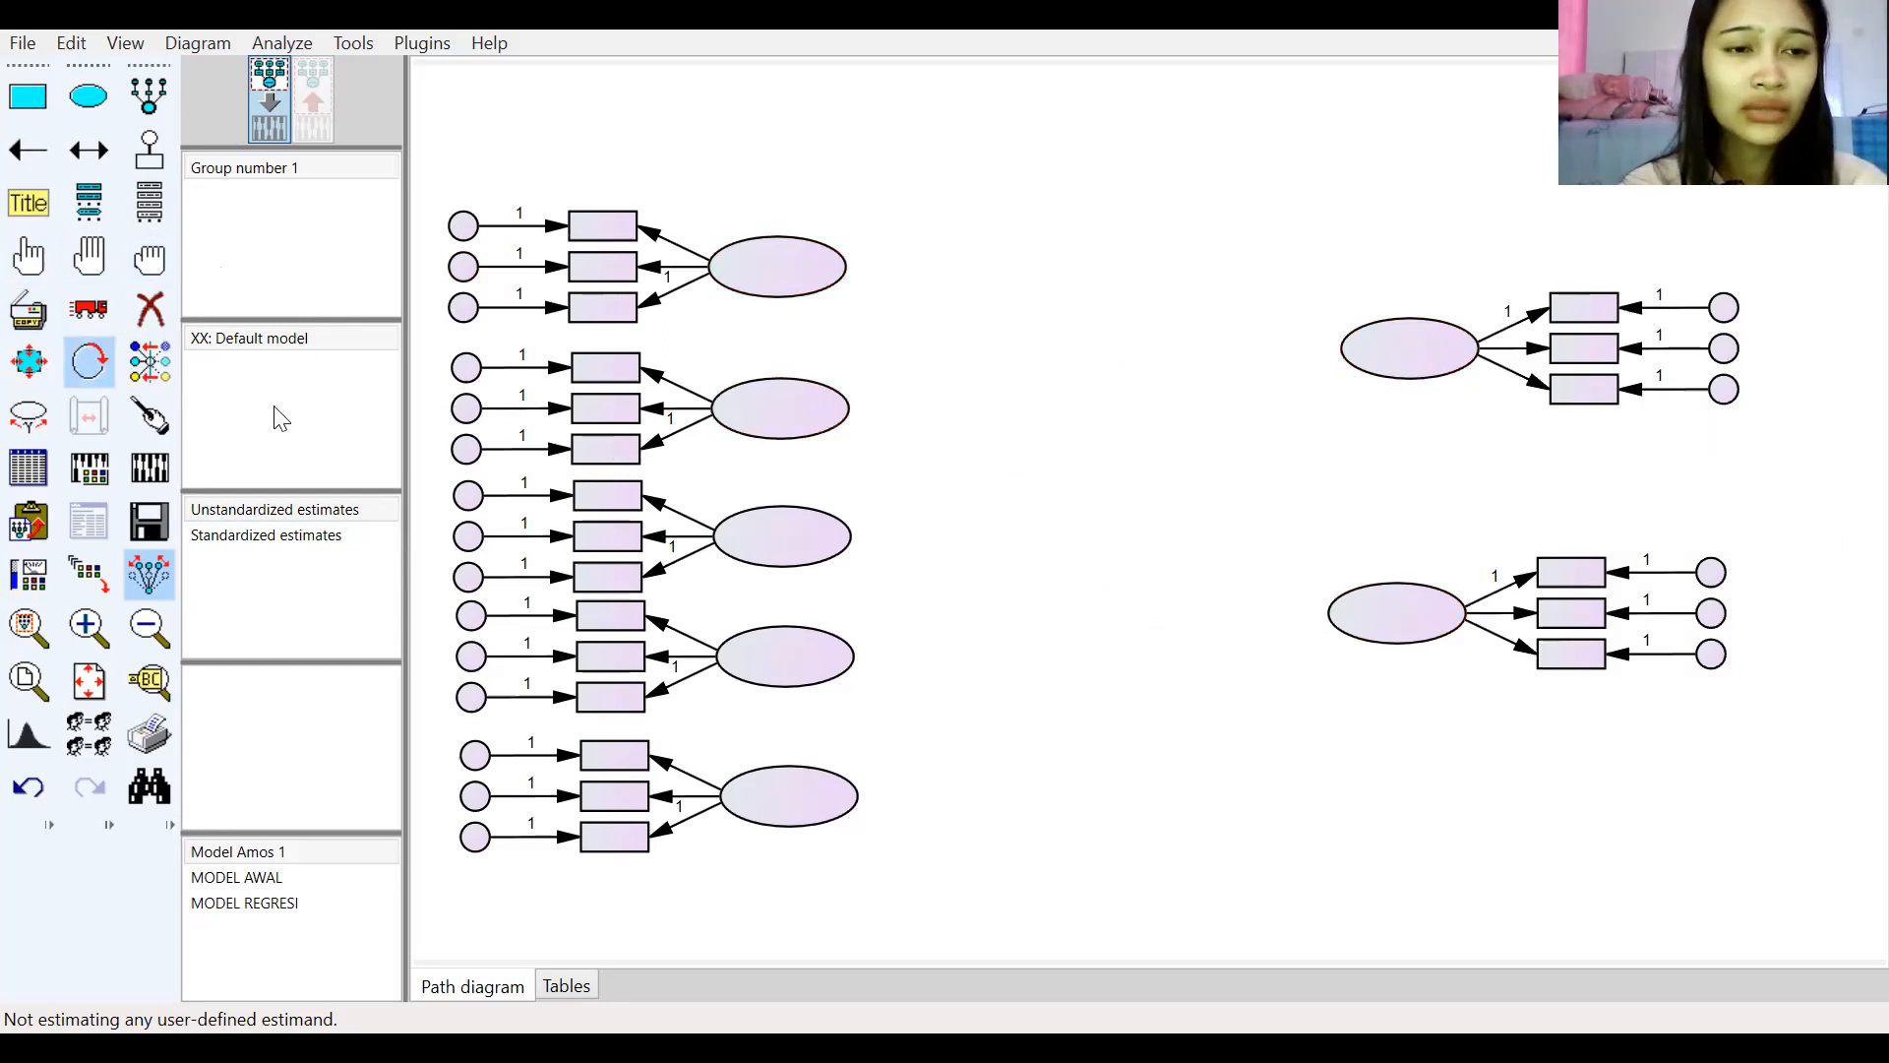
Step: Move the two right-side measurement models leftward, placing the lower one further down
{"action": "left_click", "coordinate": [154, 425]}
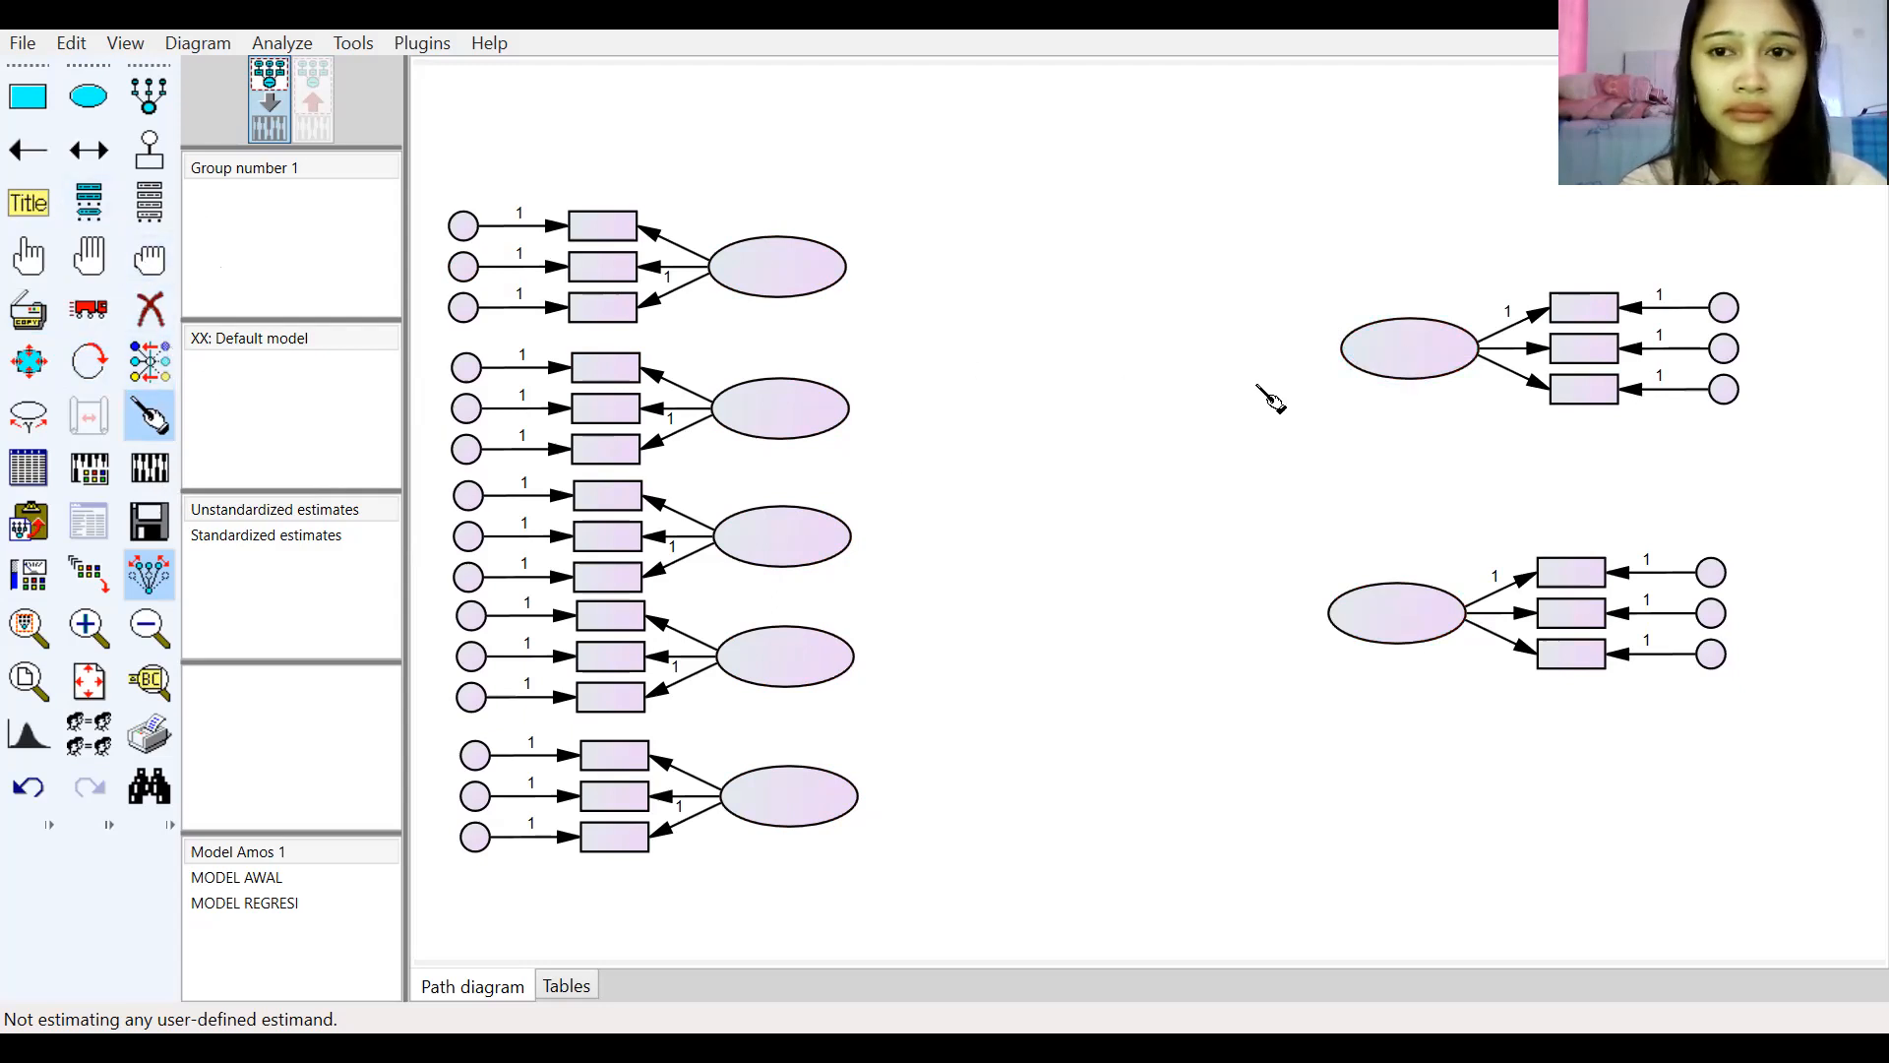
{"action": "left_click", "coordinate": [150, 416]}
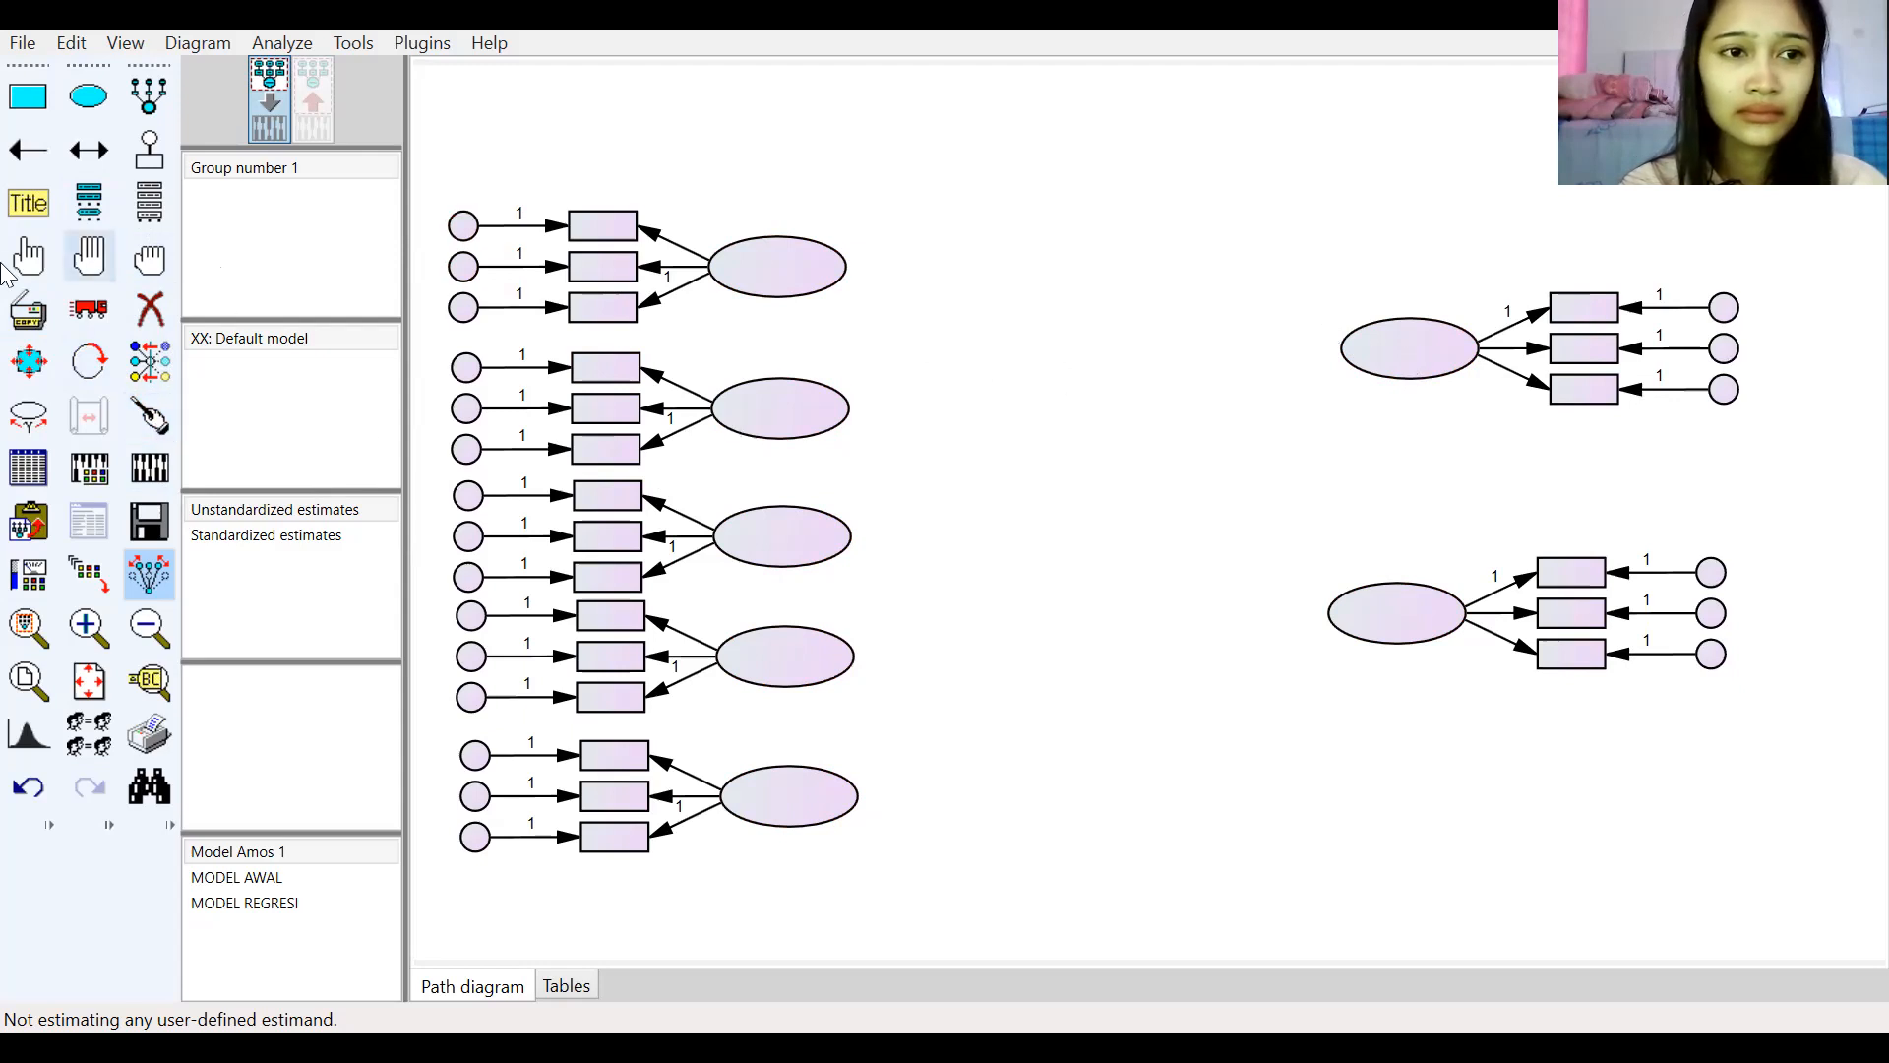
{"action": "left_click", "coordinate": [145, 578]}
{"action": "left_click", "coordinate": [91, 313]}
{"action": "left_click_drag", "start_coordinate": [1413, 358], "coordinate": [1265, 371]}
{"action": "left_click_drag", "start_coordinate": [1372, 623], "coordinate": [1276, 760]}
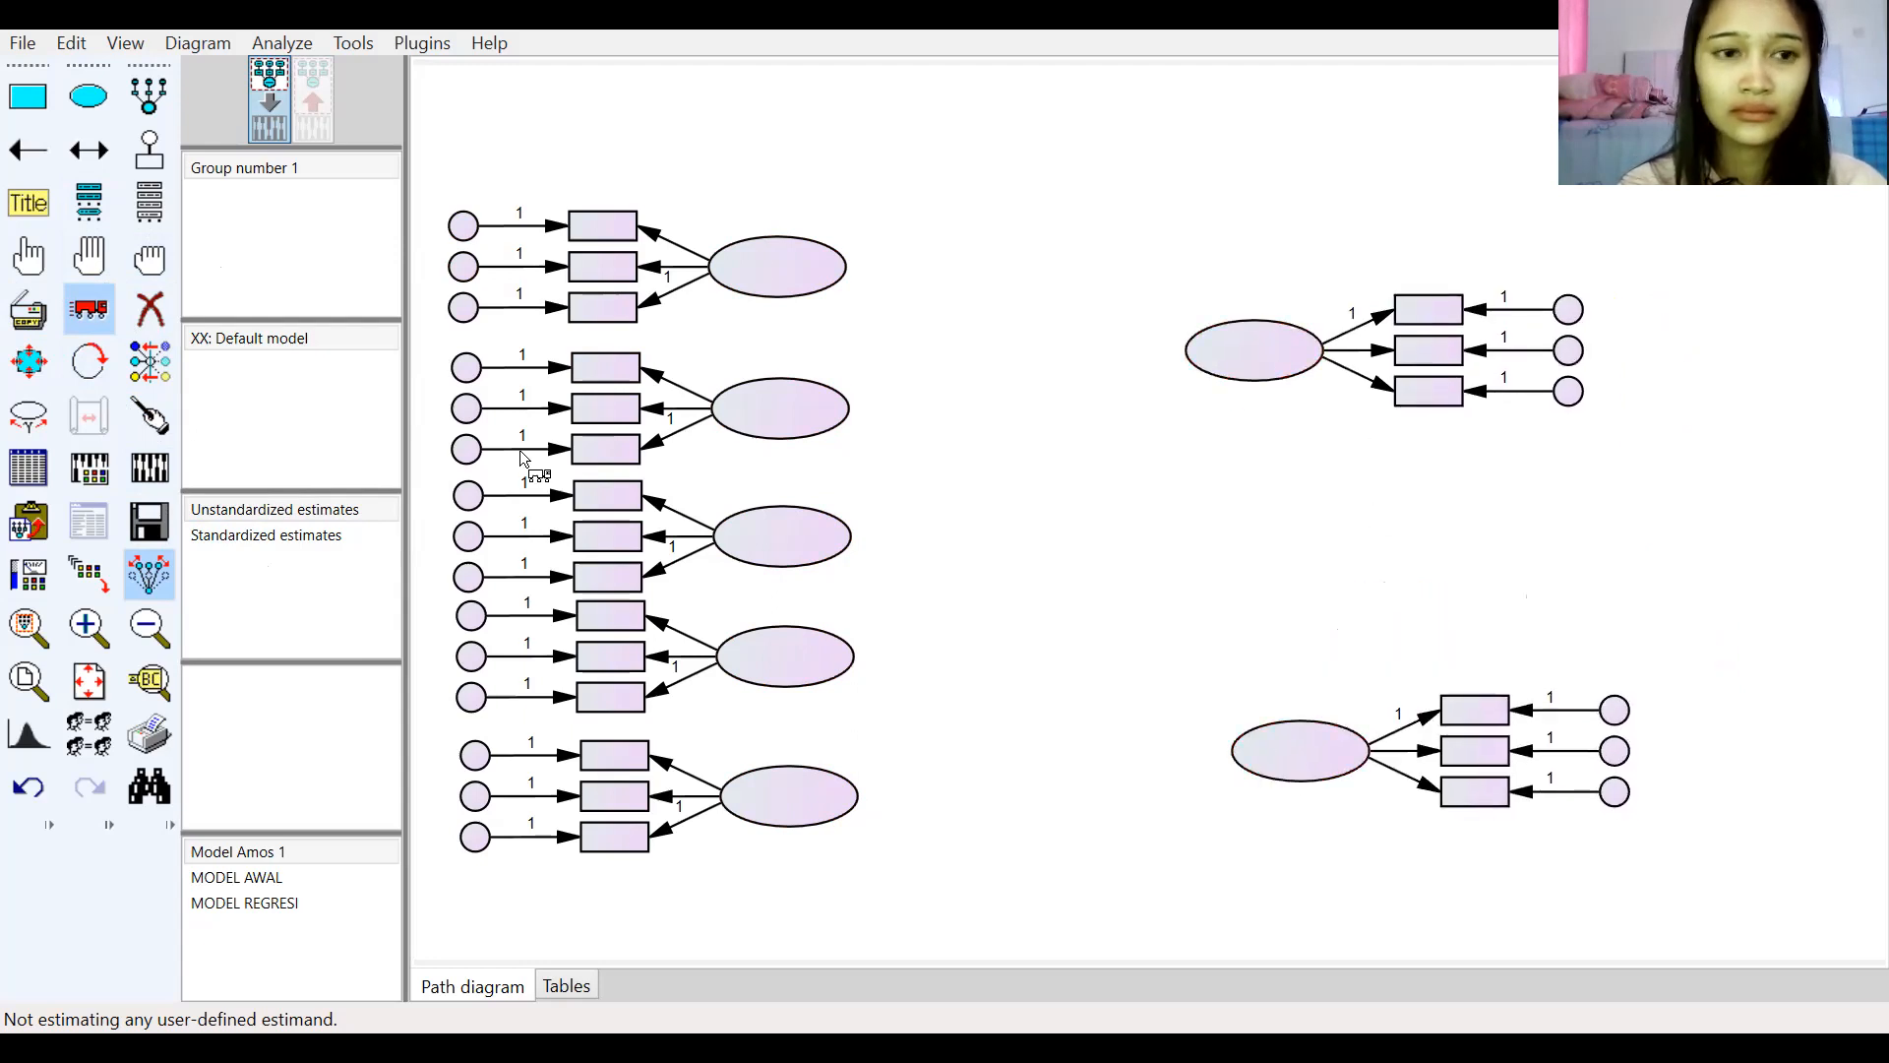
Step: Nudge the lower right measurement model slightly up and to the left
{"action": "left_click", "coordinate": [144, 421]}
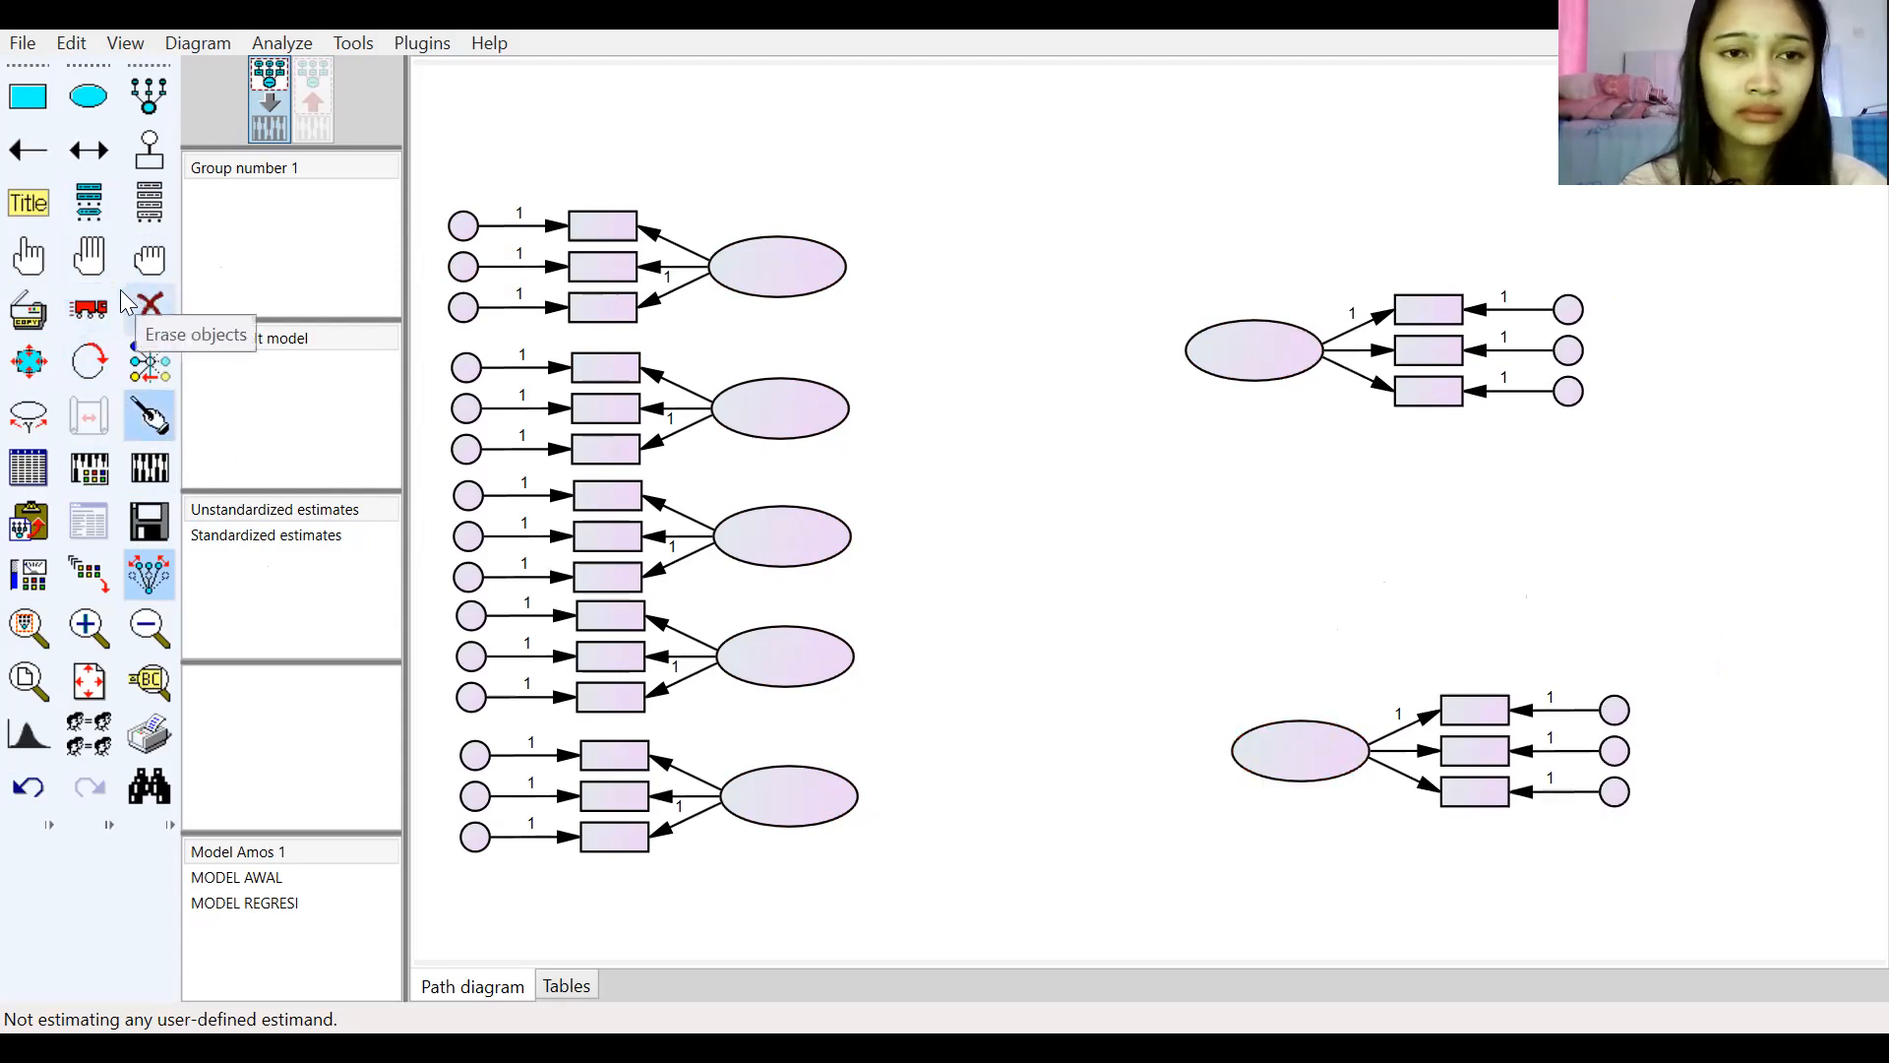
{"action": "left_click", "coordinate": [88, 308]}
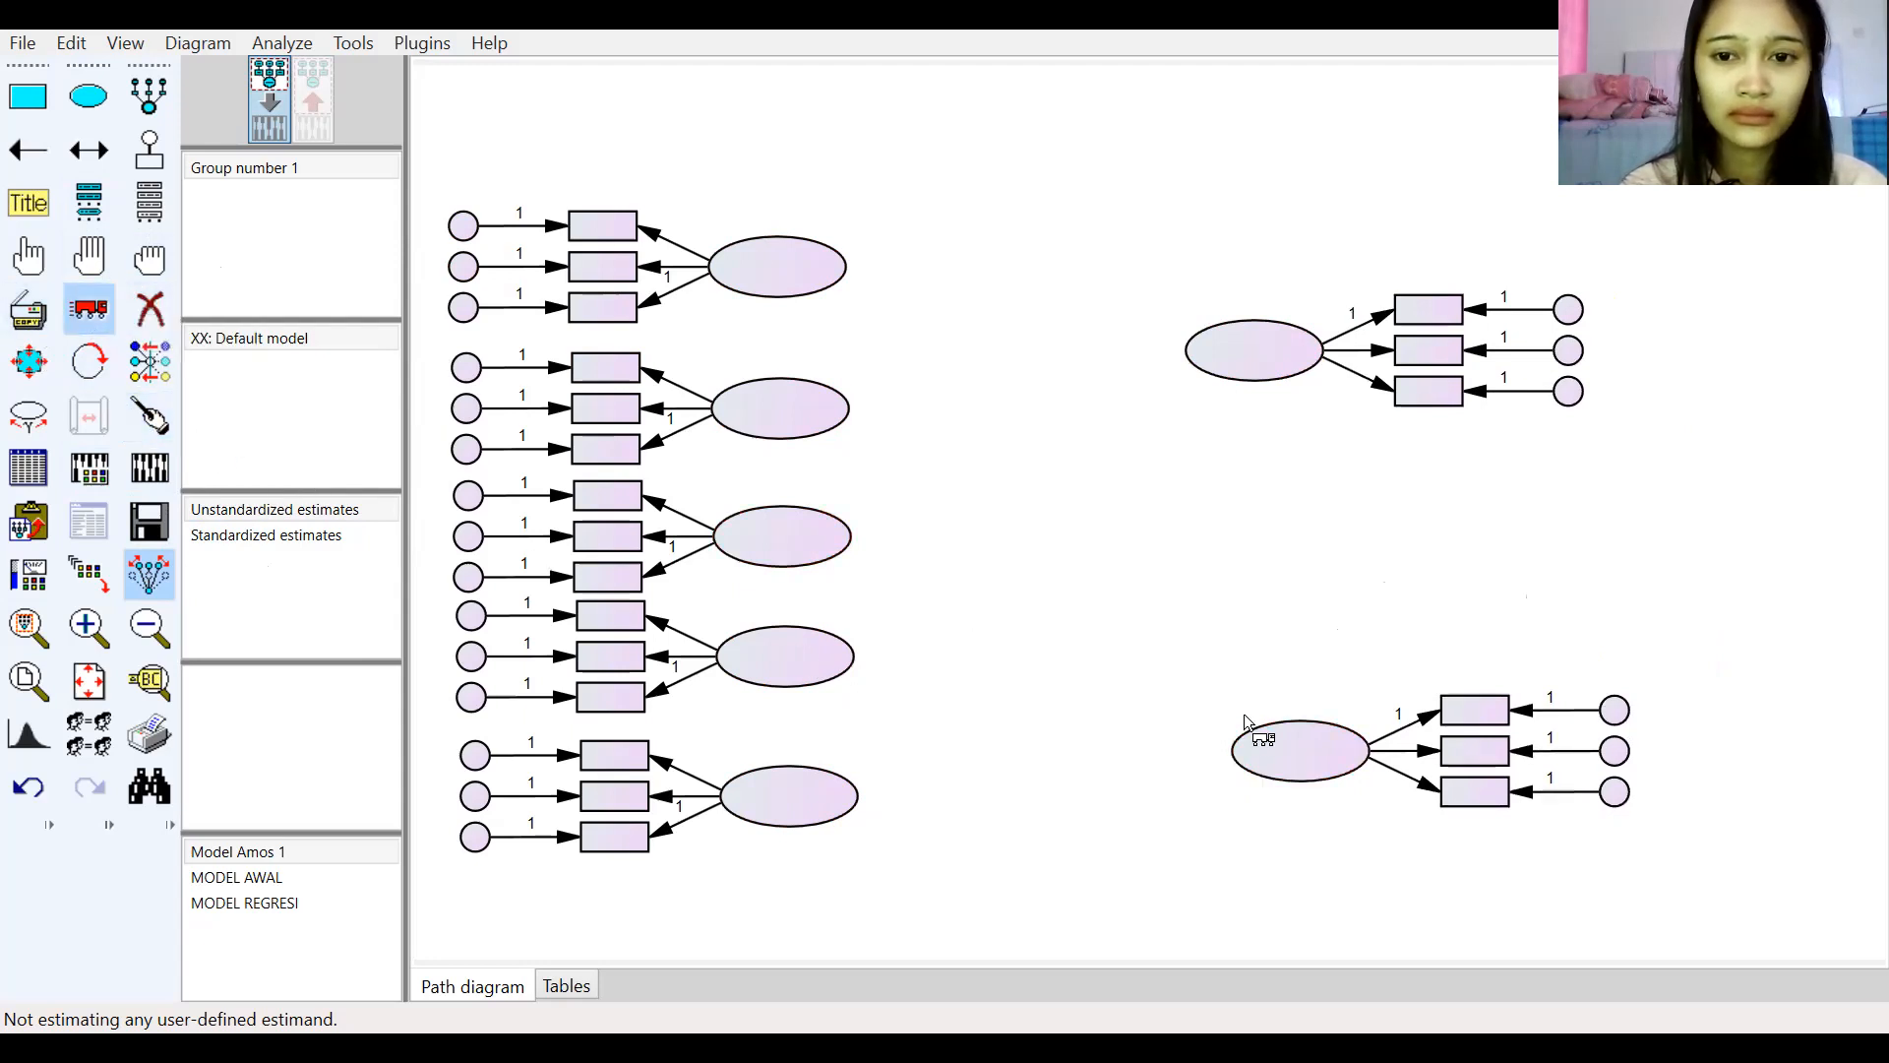
{"action": "left_click_drag", "start_coordinate": [1263, 752], "coordinate": [1227, 715]}
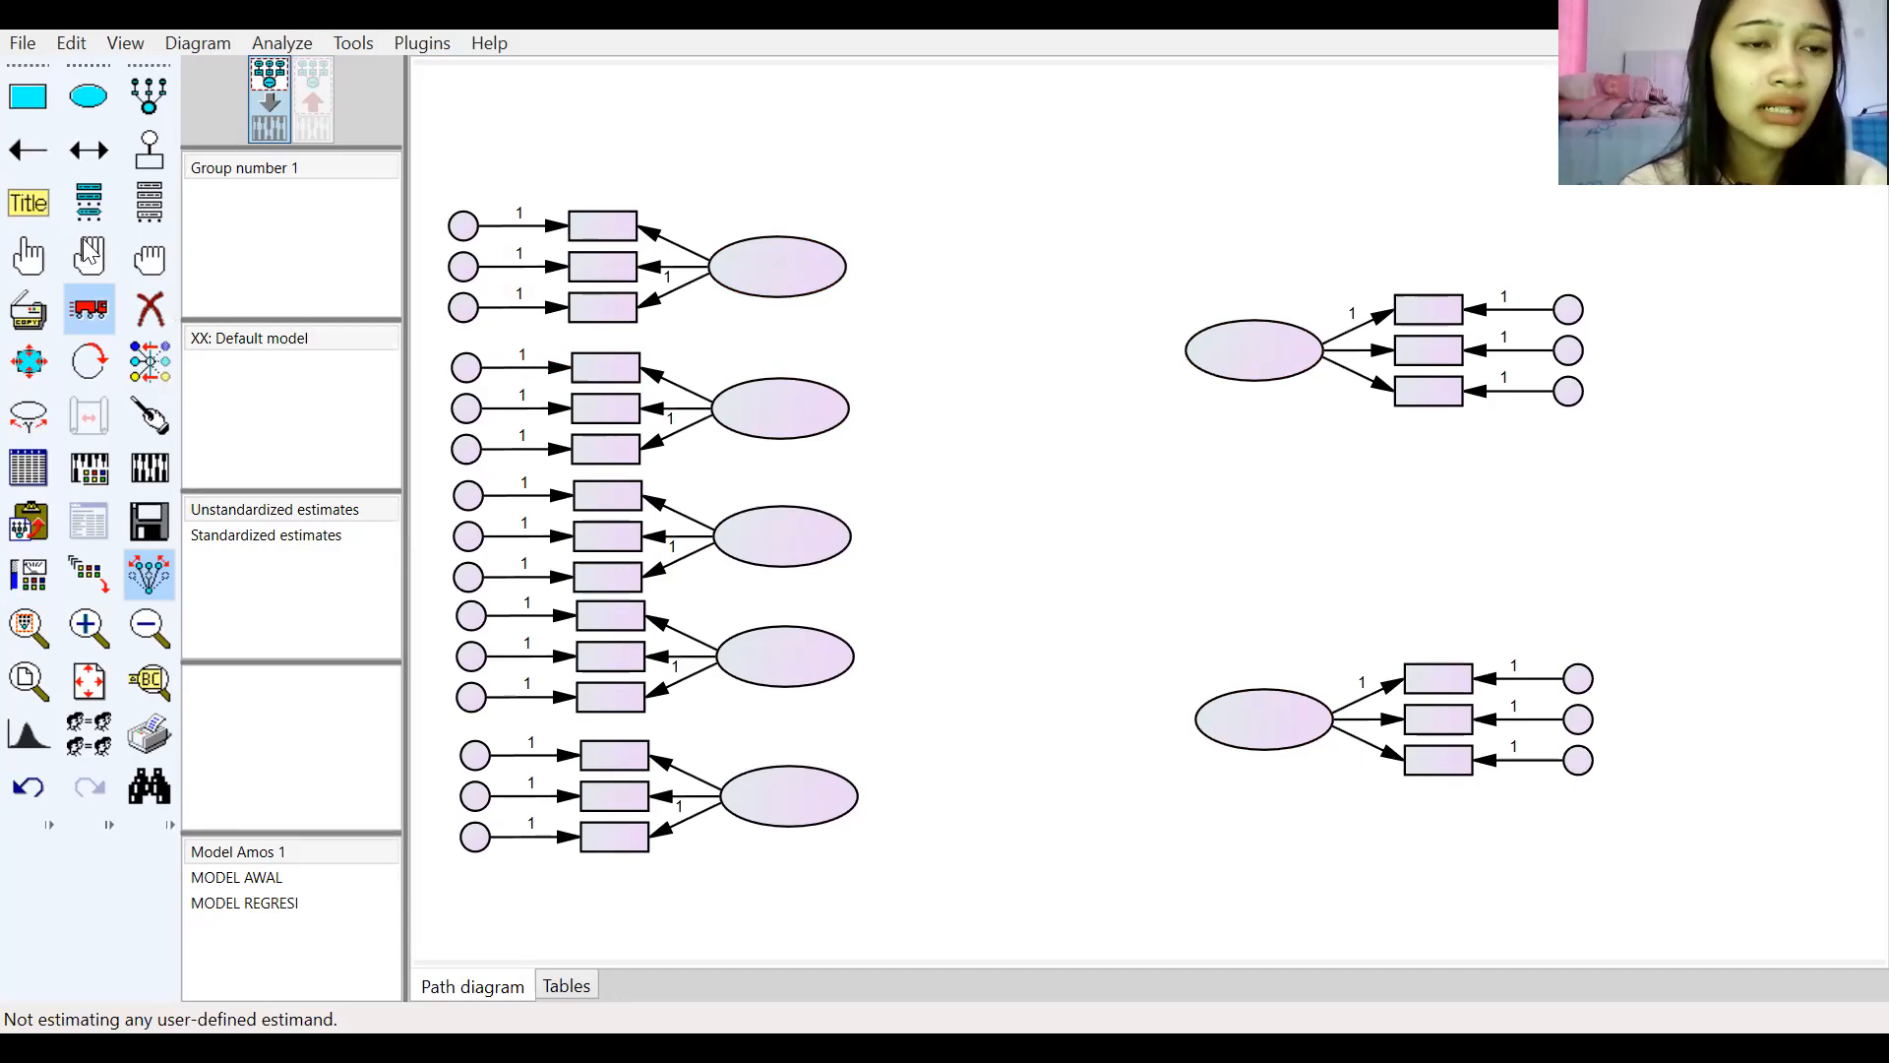
Step: Draw single-headed paths from each of the five left latent variables to the upper right latent variable
{"action": "left_click", "coordinate": [31, 161]}
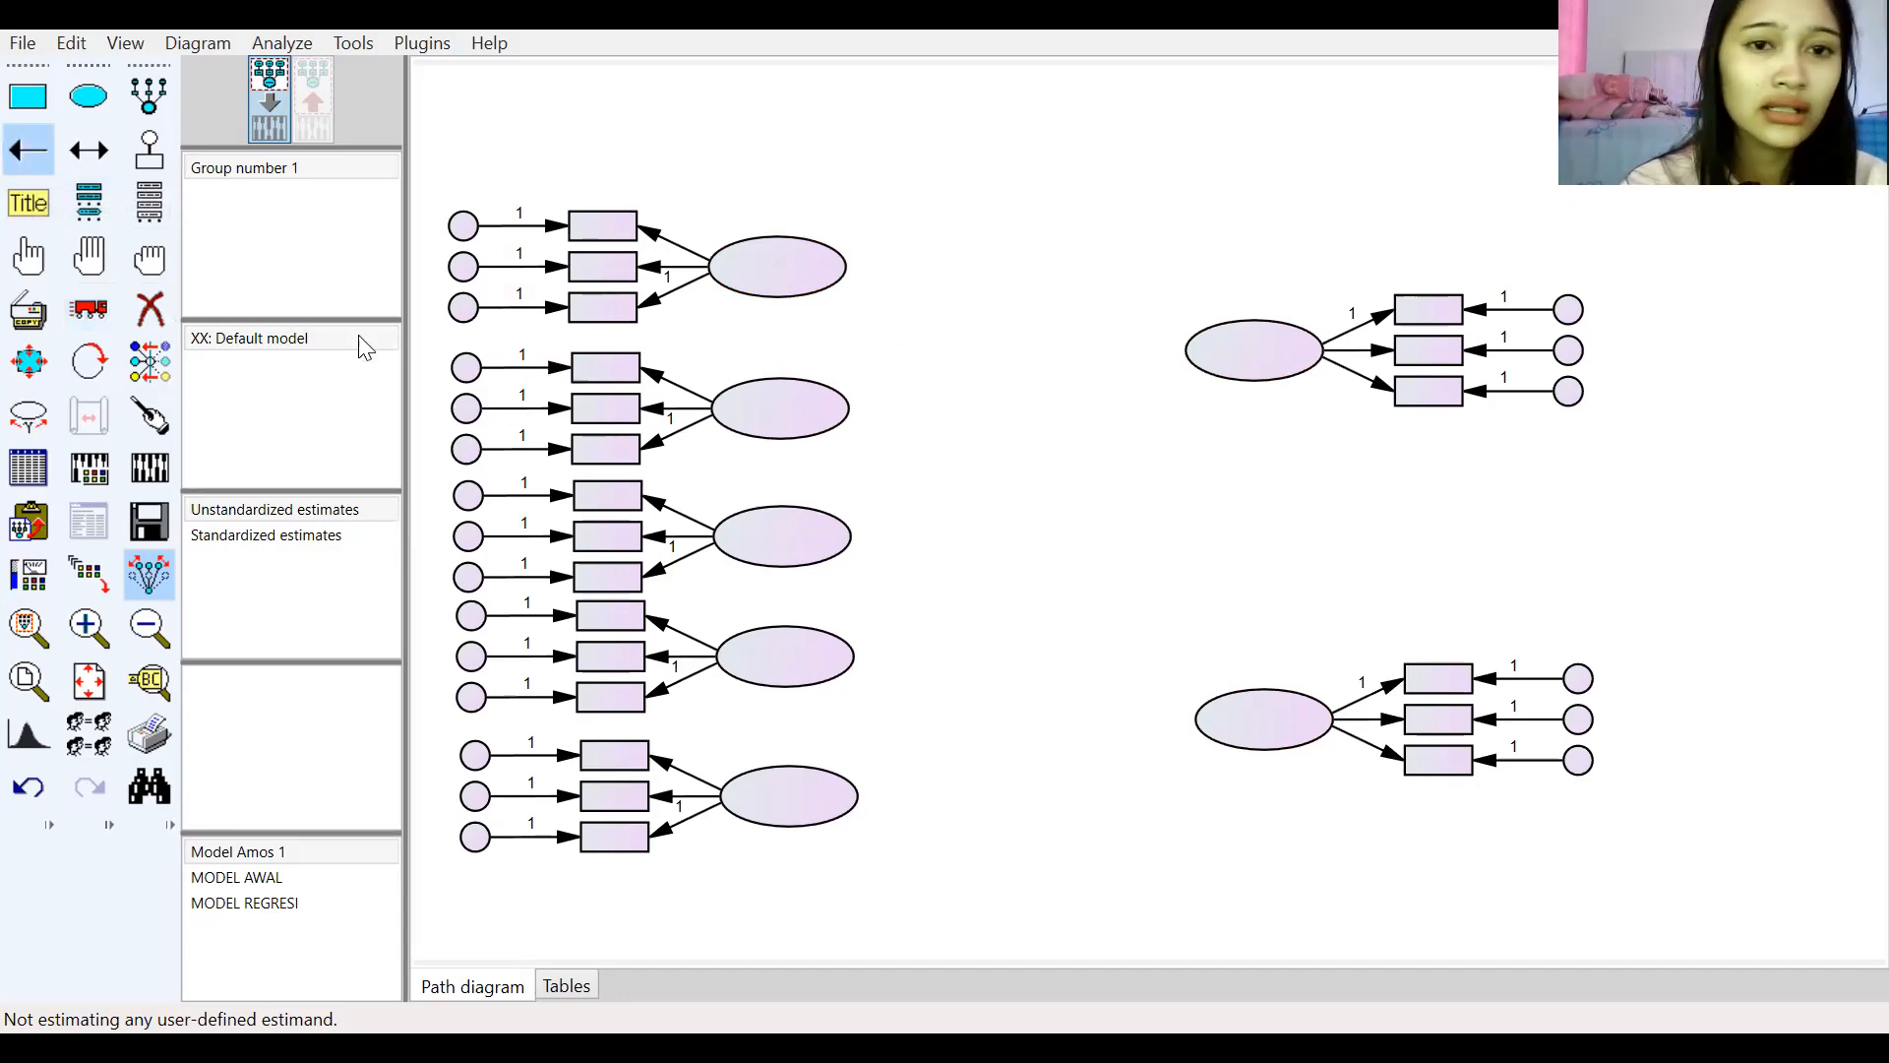
{"action": "left_click_drag", "start_coordinate": [775, 275], "coordinate": [1257, 353]}
{"action": "left_click_drag", "start_coordinate": [782, 407], "coordinate": [1238, 346]}
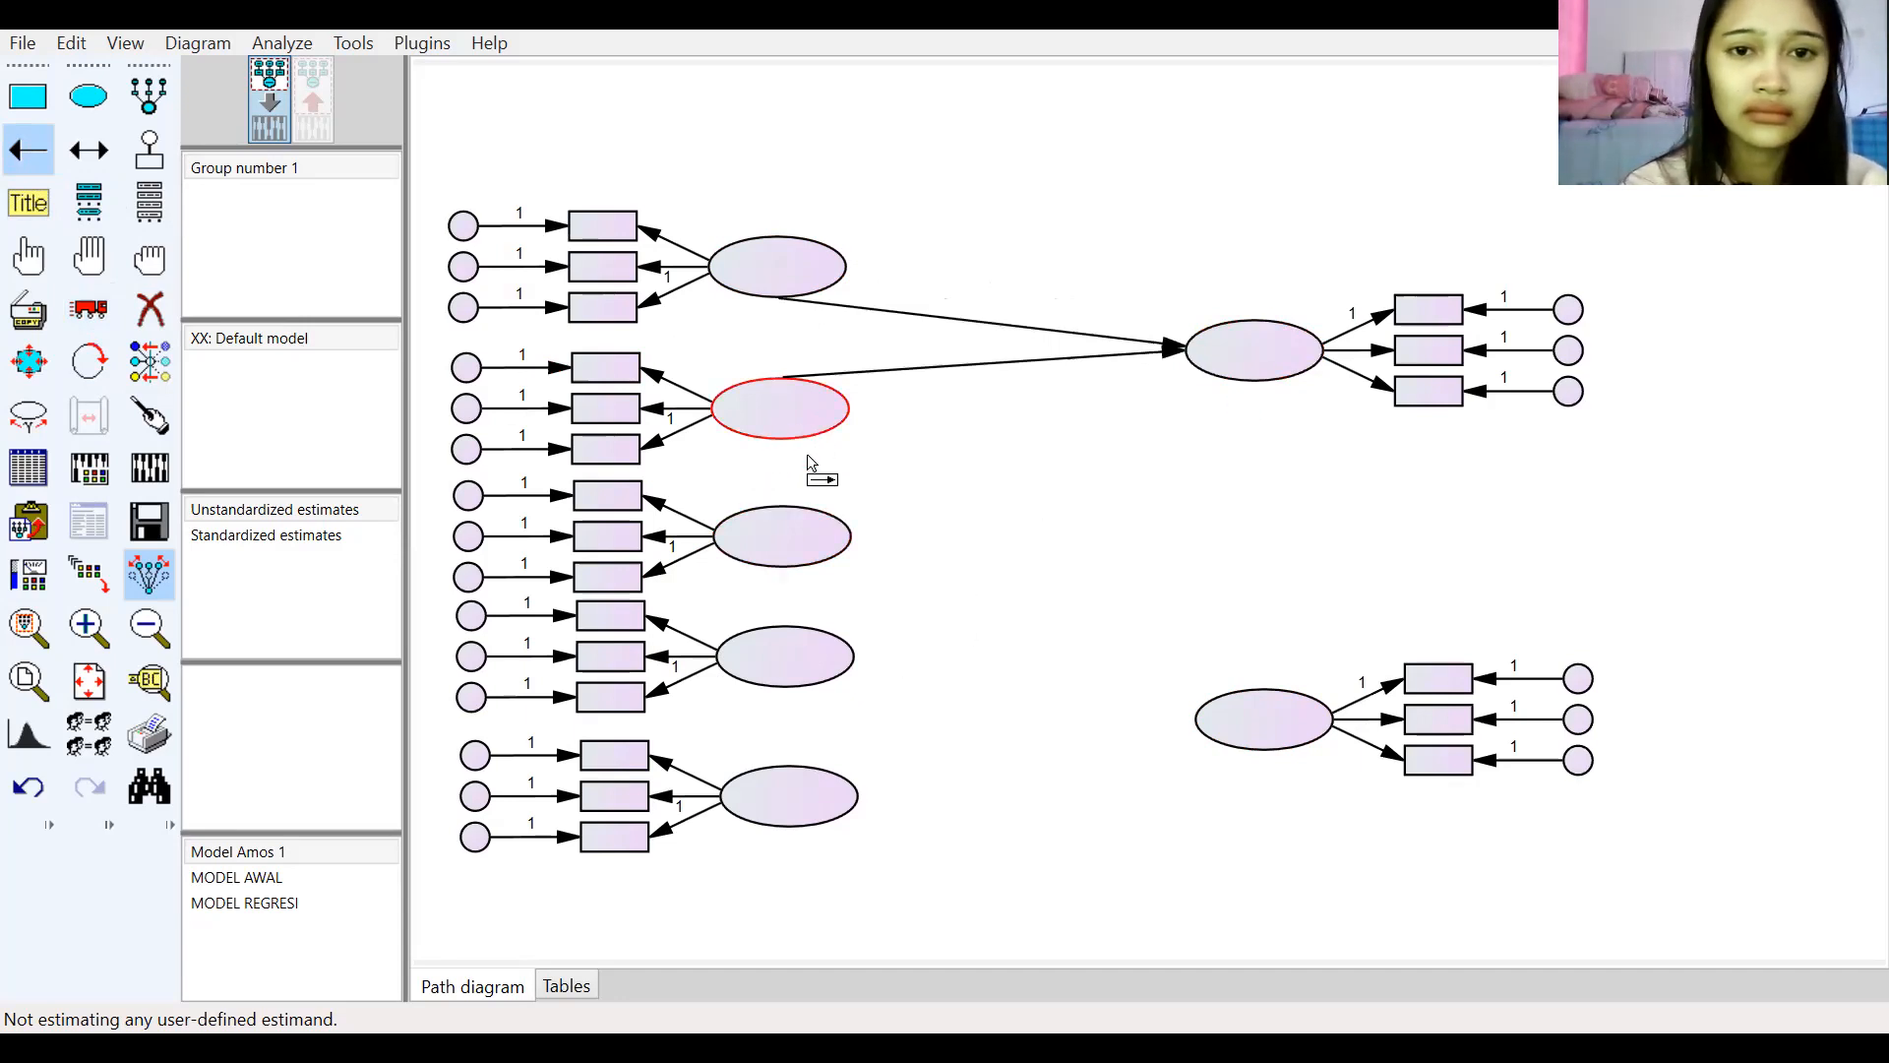
{"action": "left_click_drag", "start_coordinate": [811, 532], "coordinate": [1231, 366]}
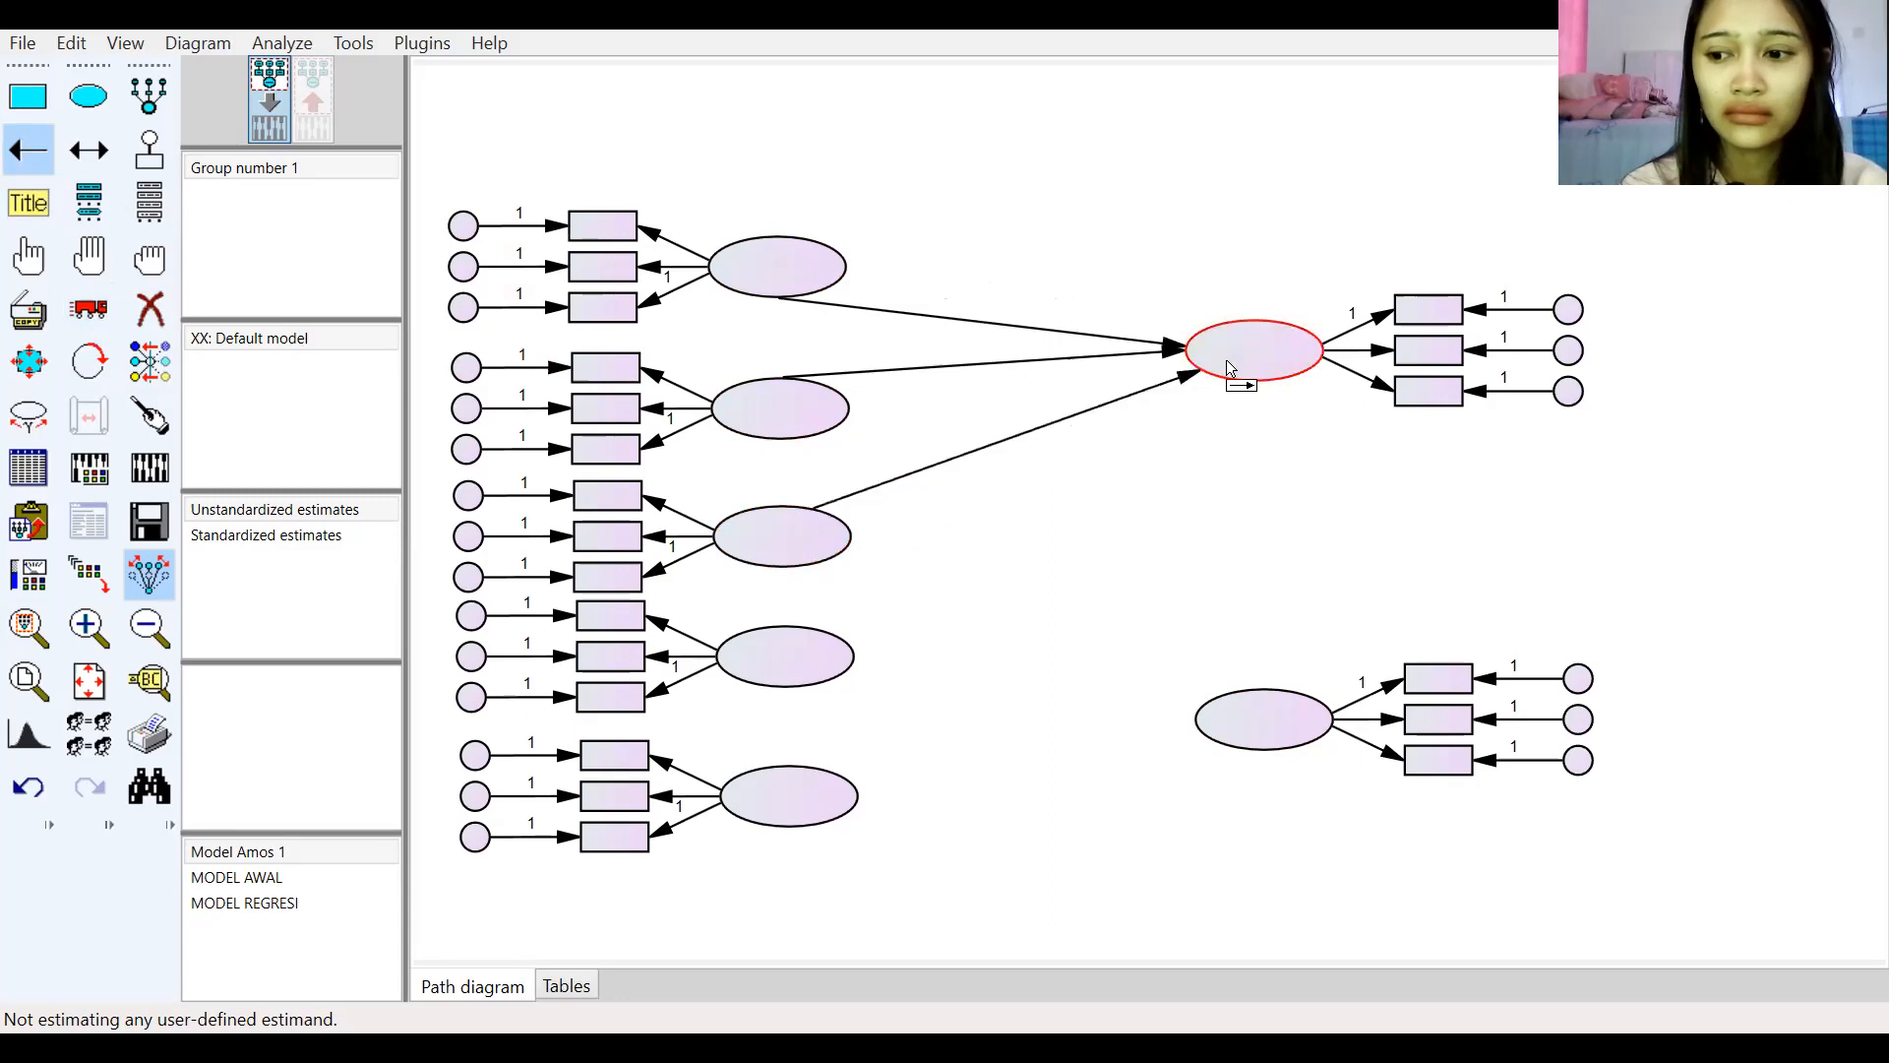
{"action": "left_click_drag", "start_coordinate": [788, 652], "coordinate": [1262, 341]}
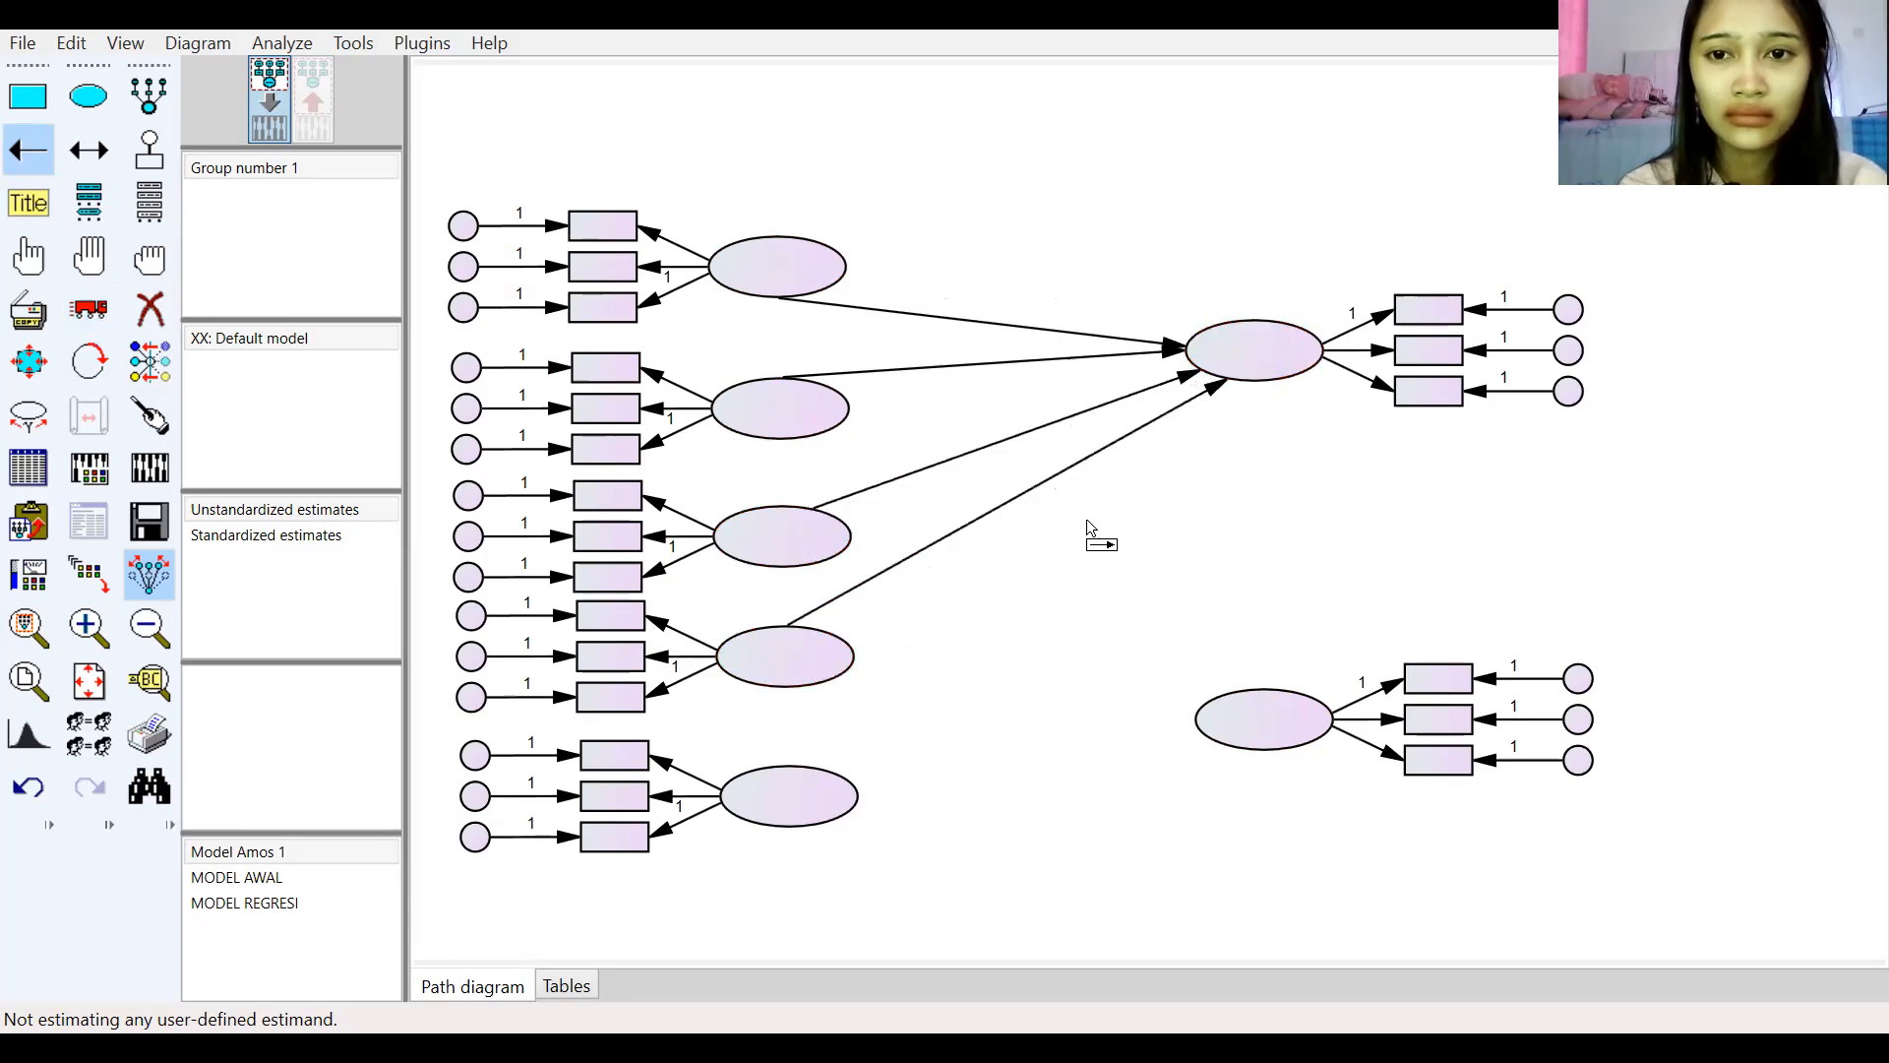
{"action": "left_click_drag", "start_coordinate": [809, 795], "coordinate": [1238, 375]}
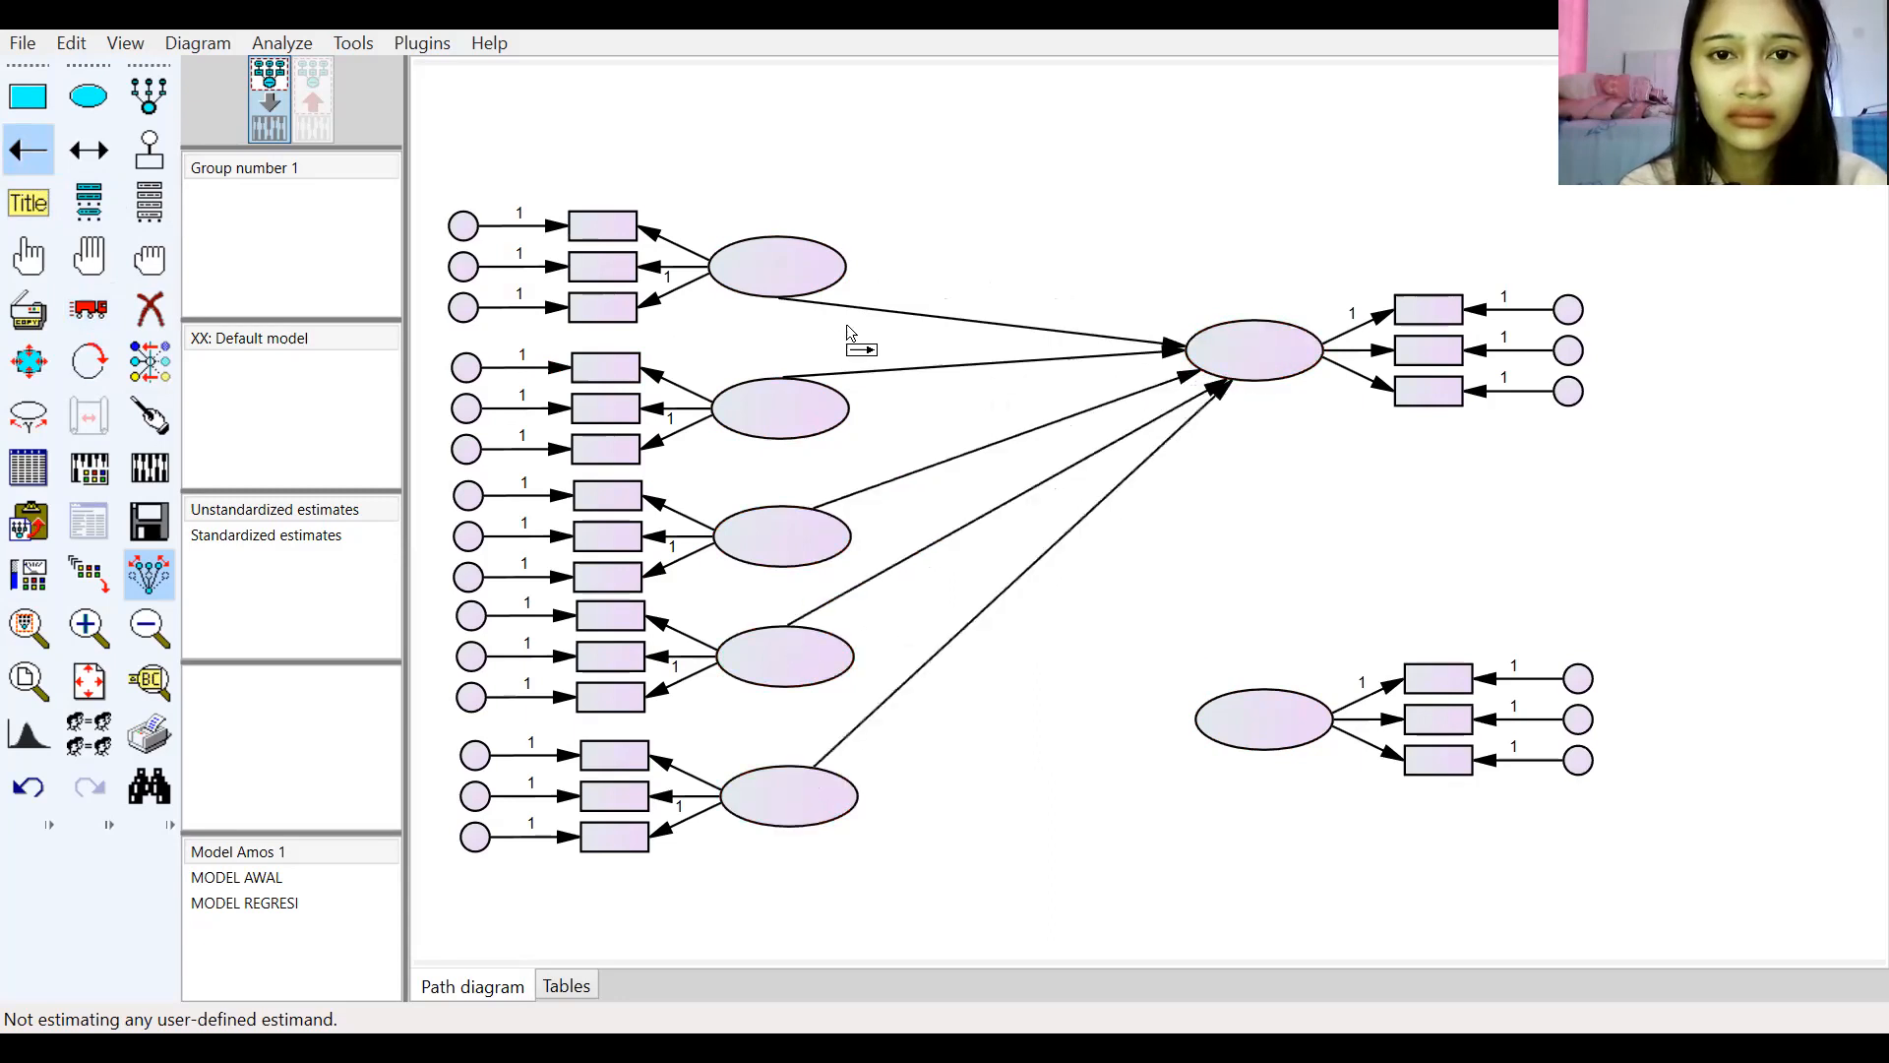
Step: Draw paths from the first two left latent variables to the lower right latent variable
{"action": "left_click_drag", "start_coordinate": [785, 269], "coordinate": [1254, 710]}
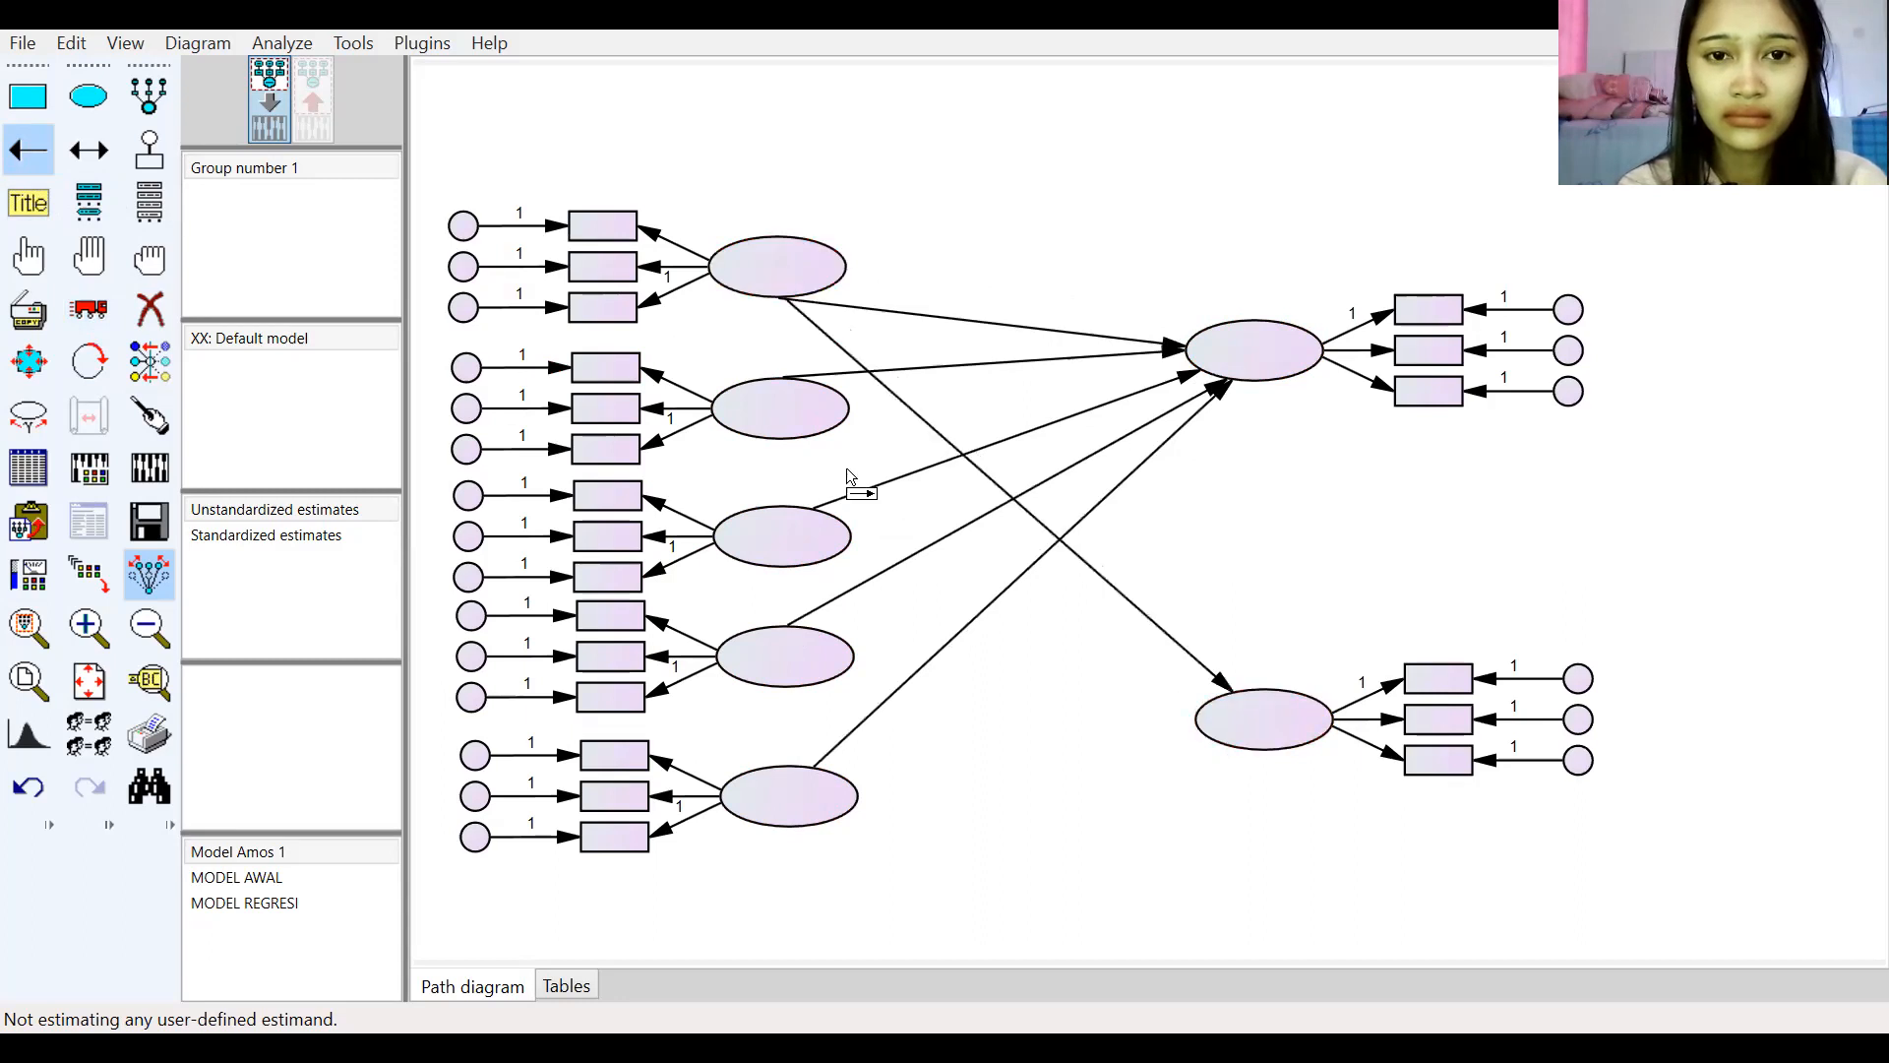
{"action": "left_click_drag", "start_coordinate": [1186, 628], "coordinate": [1254, 712]}
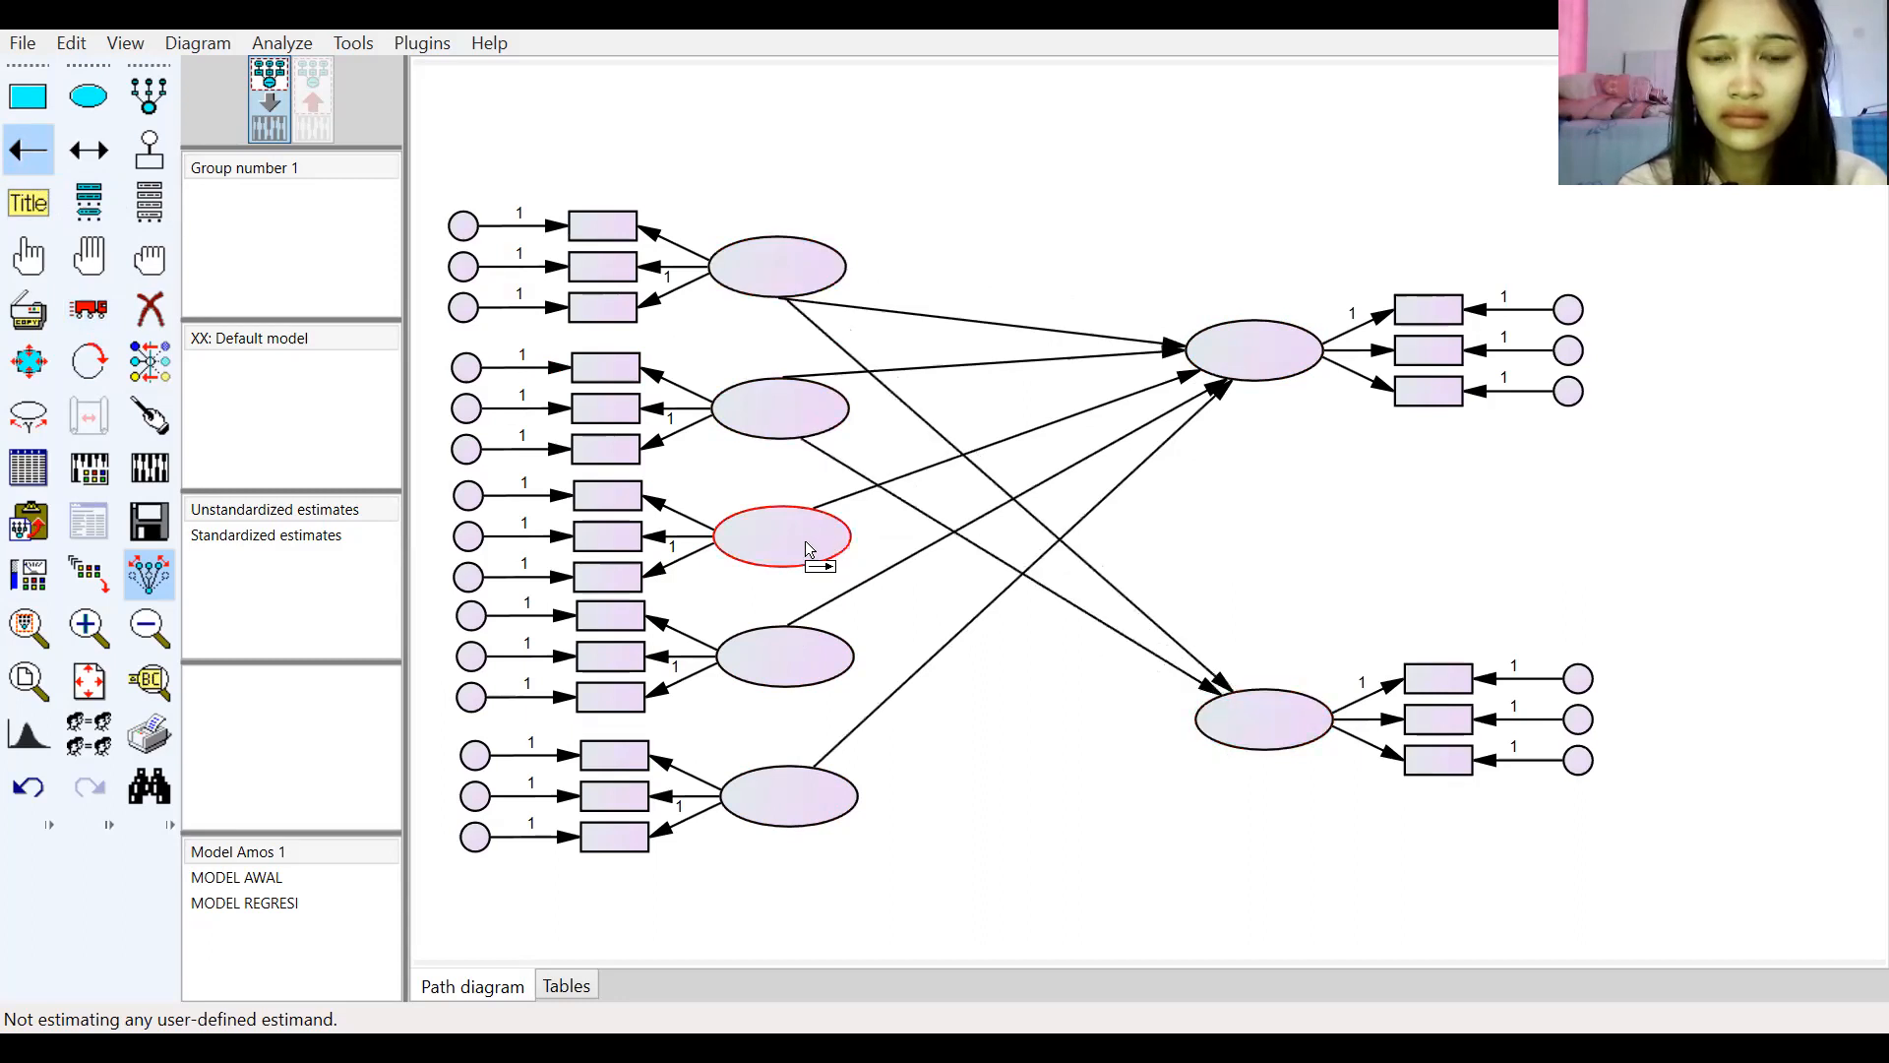
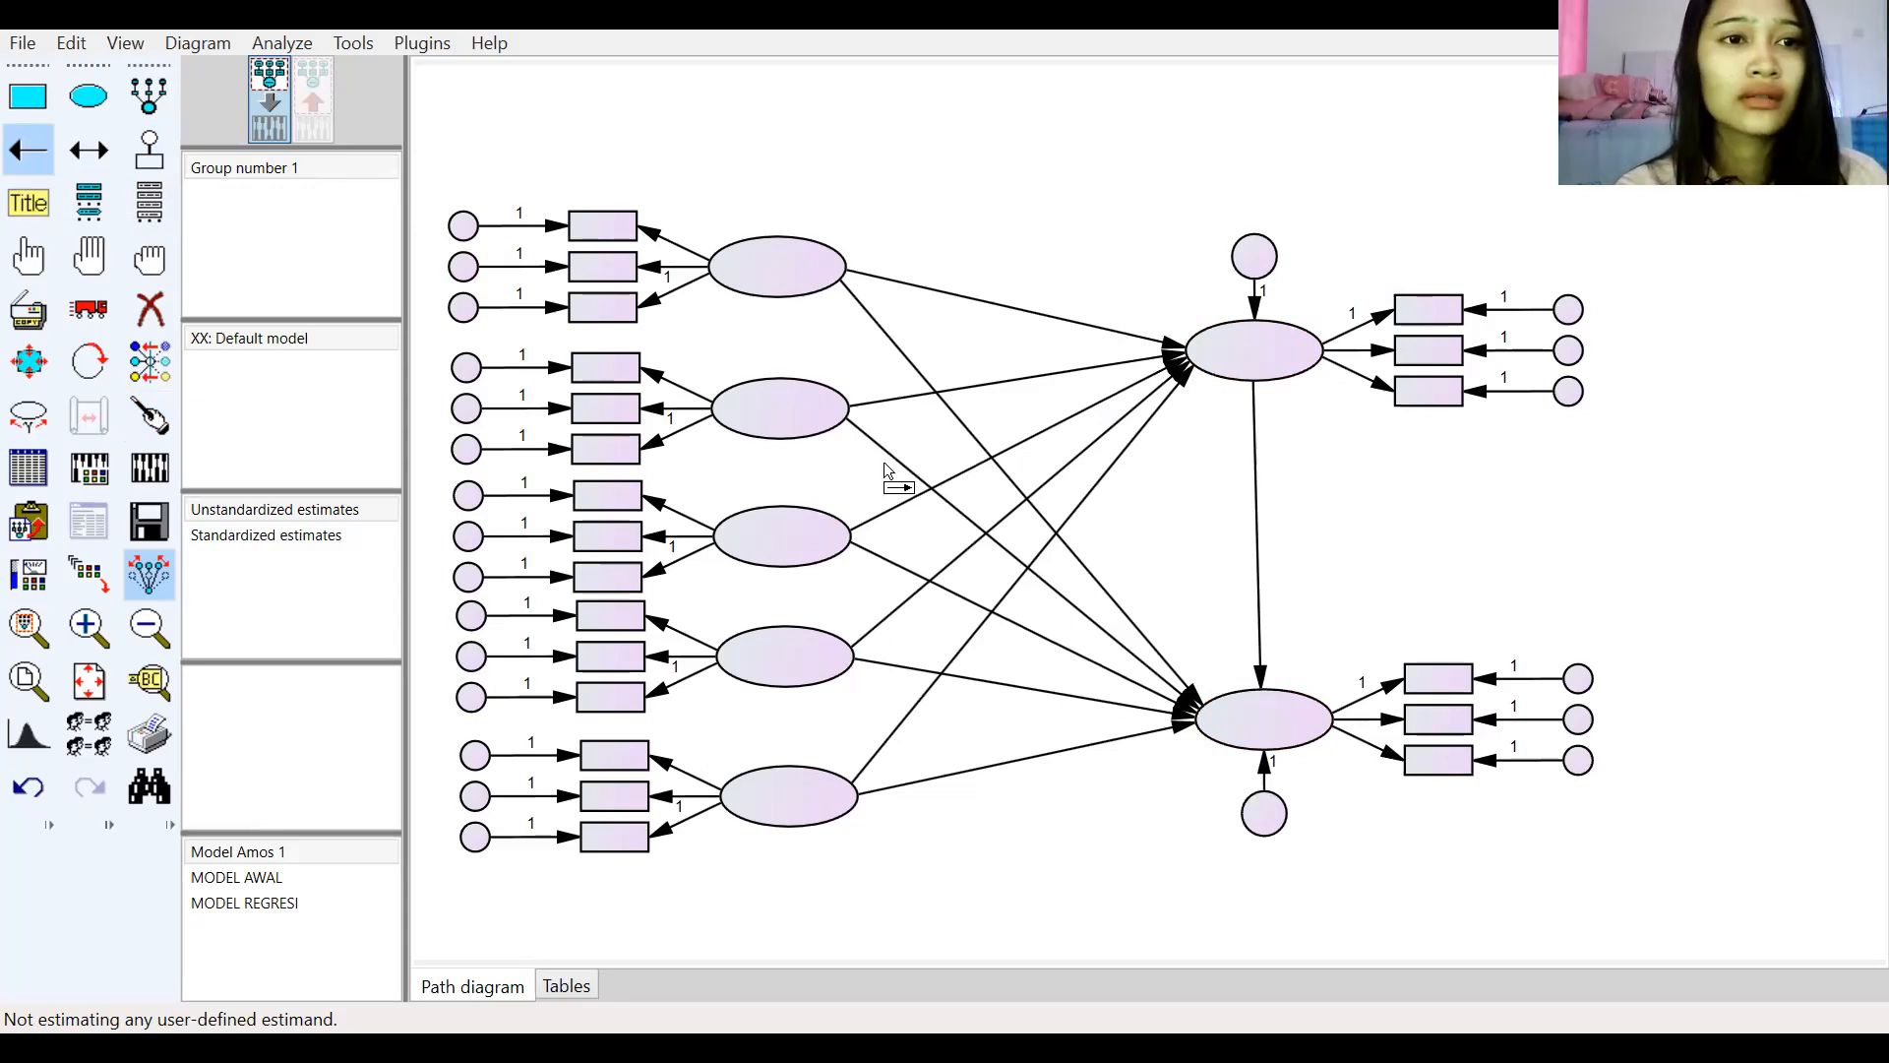
Step: Name all unobserved variables automatically with the Name Unobserved Variables plugin
{"action": "left_click", "coordinate": [41, 266]}
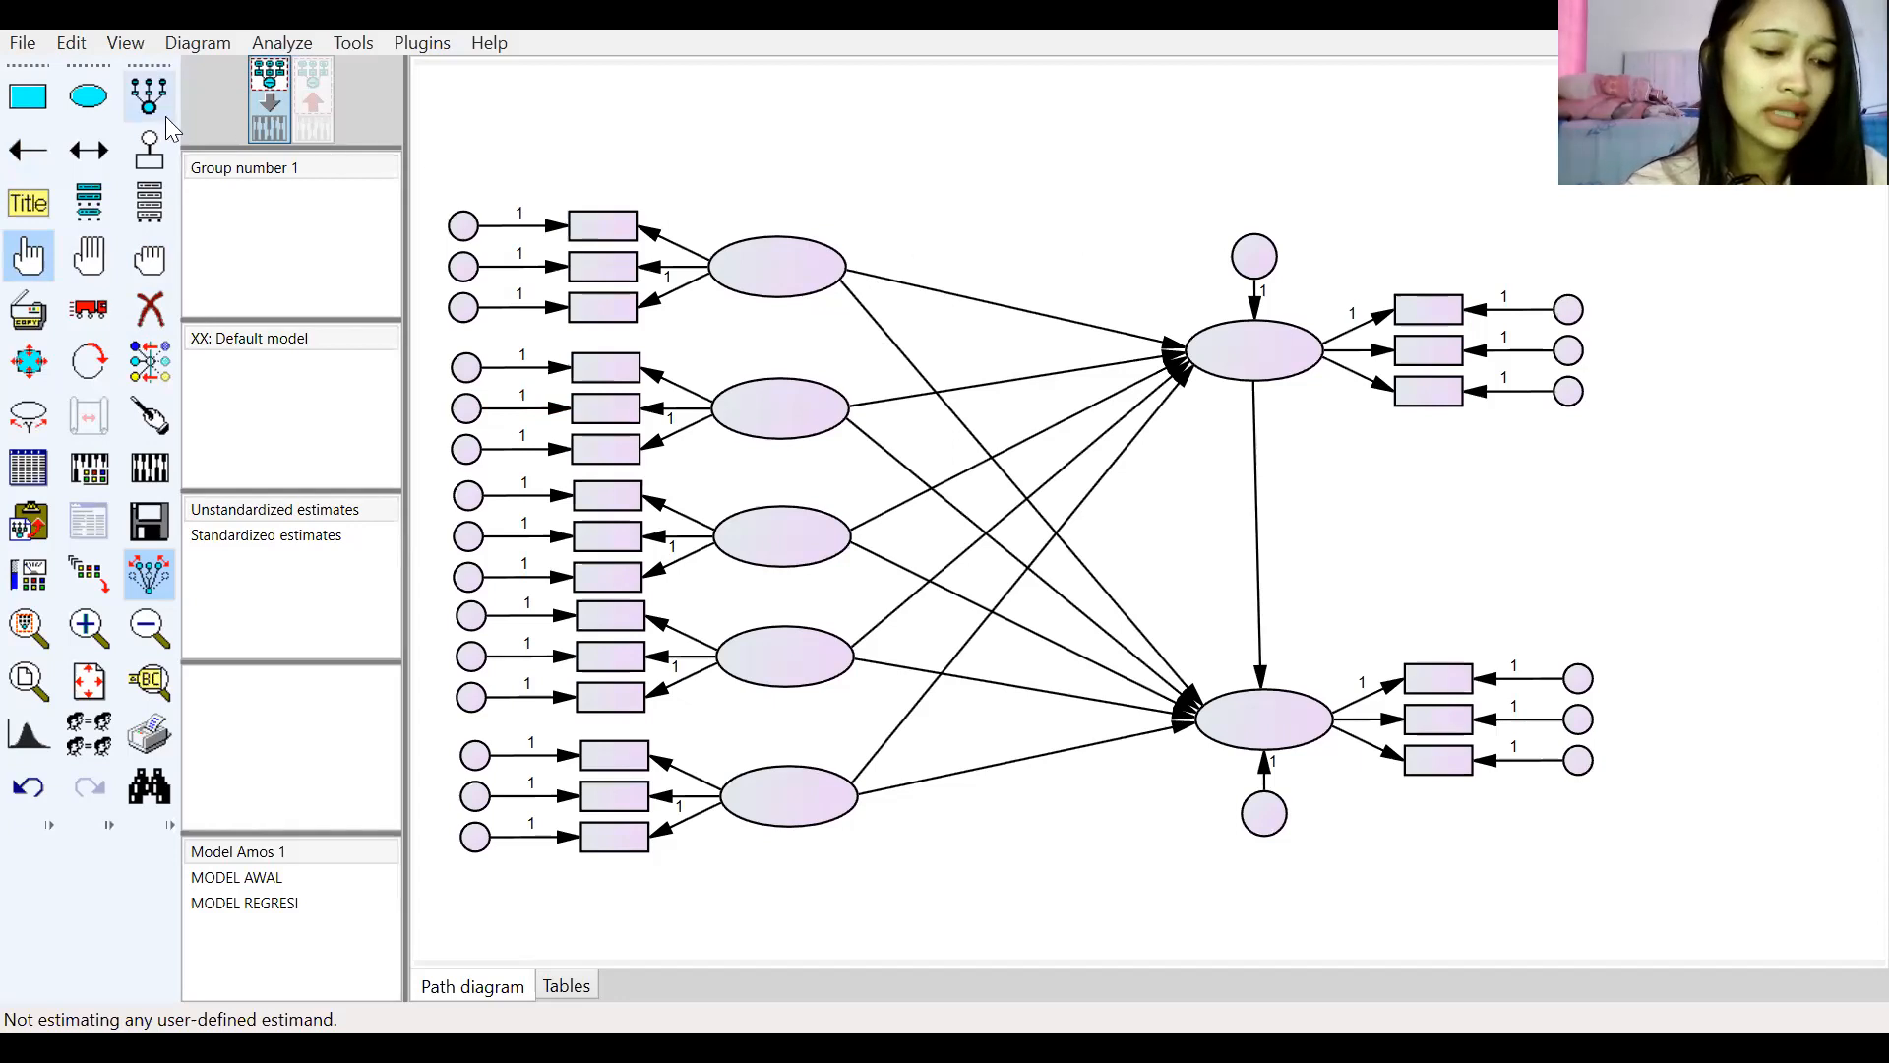
{"action": "left_click", "coordinate": [384, 54]}
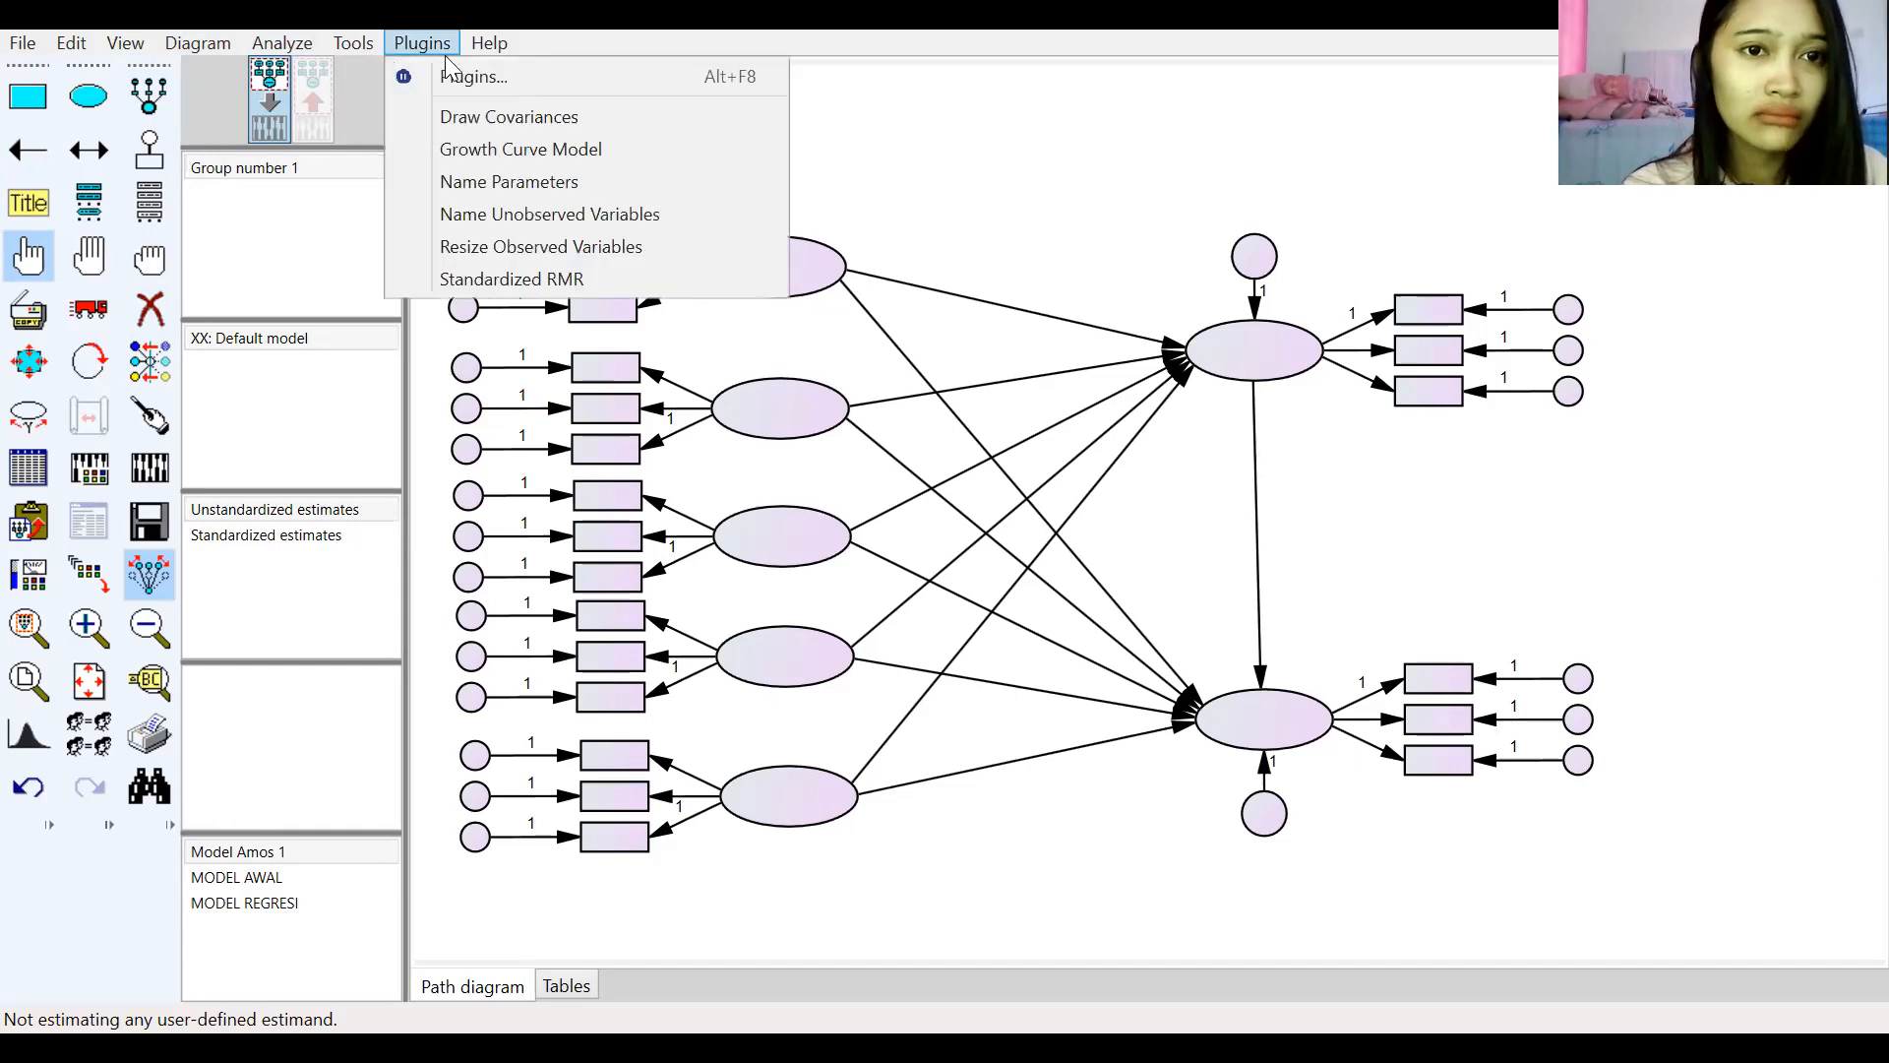
{"action": "left_click", "coordinate": [500, 216]}
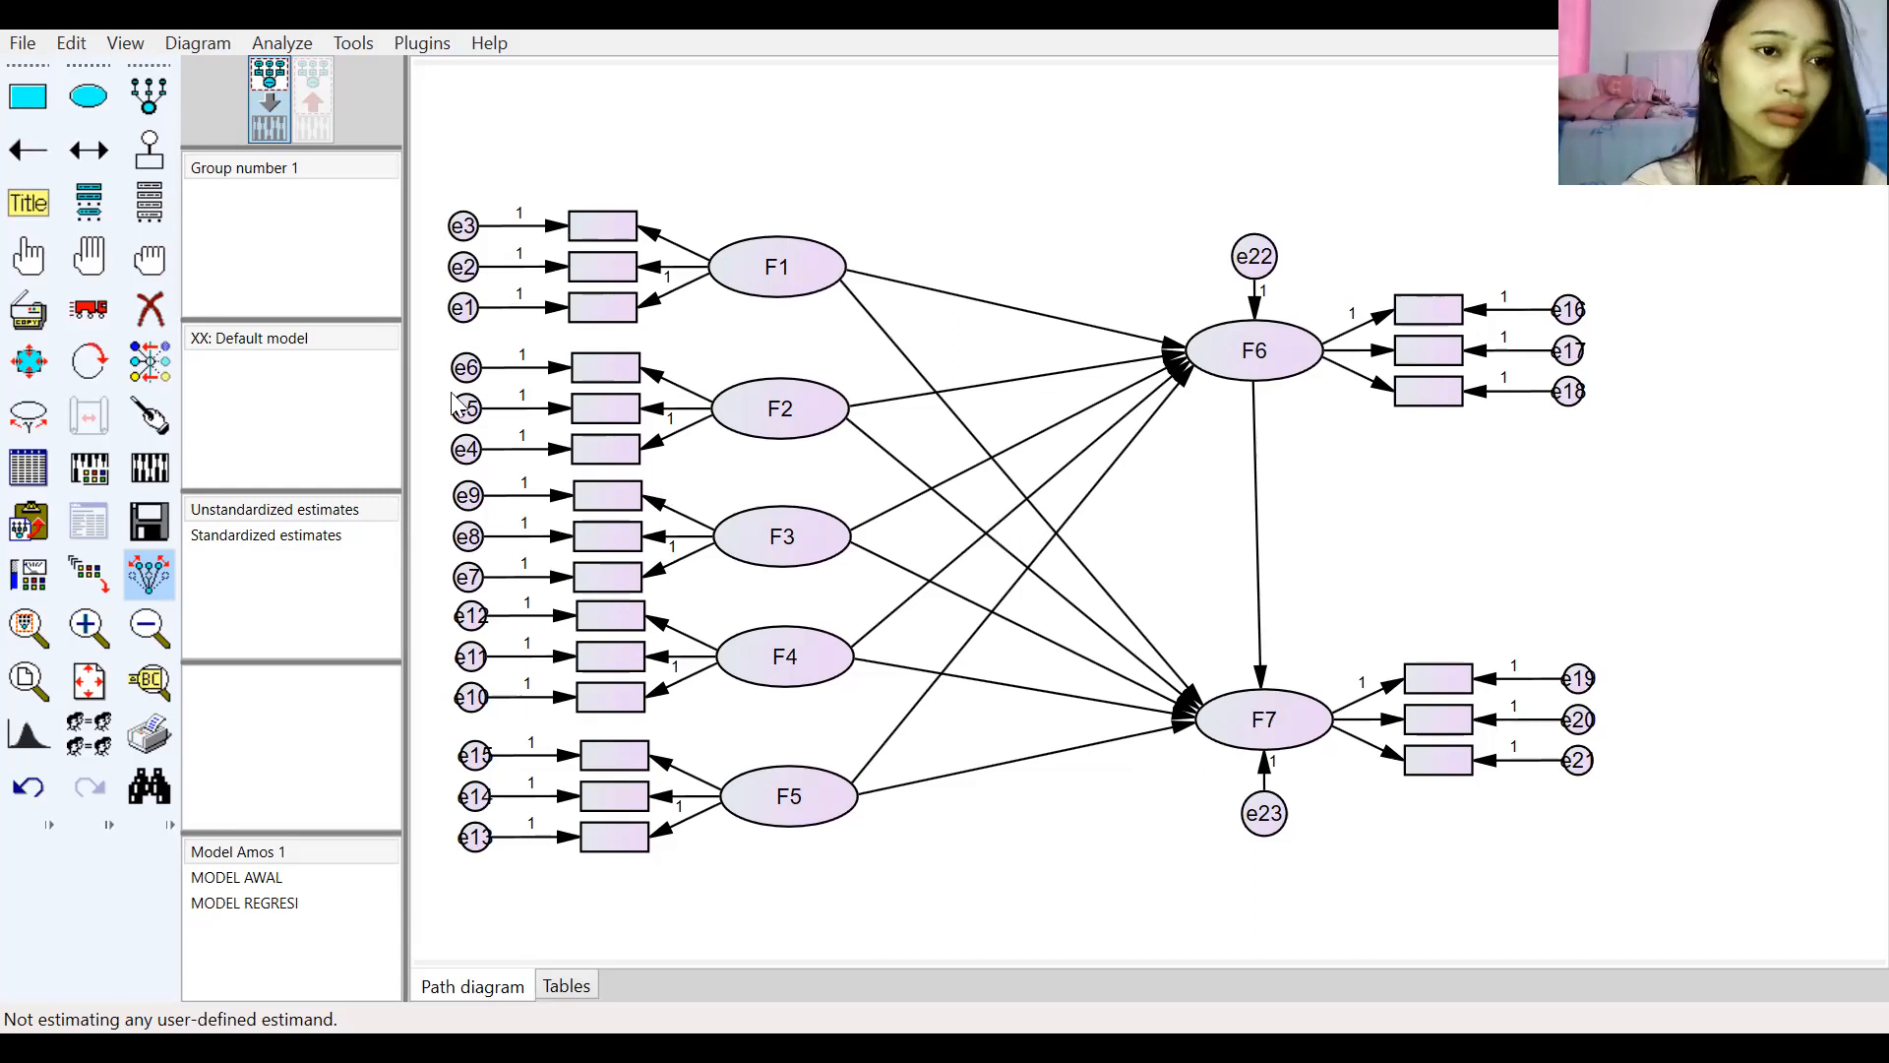
Step: Select the five left latent variables F1 to F5 and draw covariances among them with the Draw Covariances plugin, then deselect all
{"action": "left_click", "coordinate": [39, 272]}
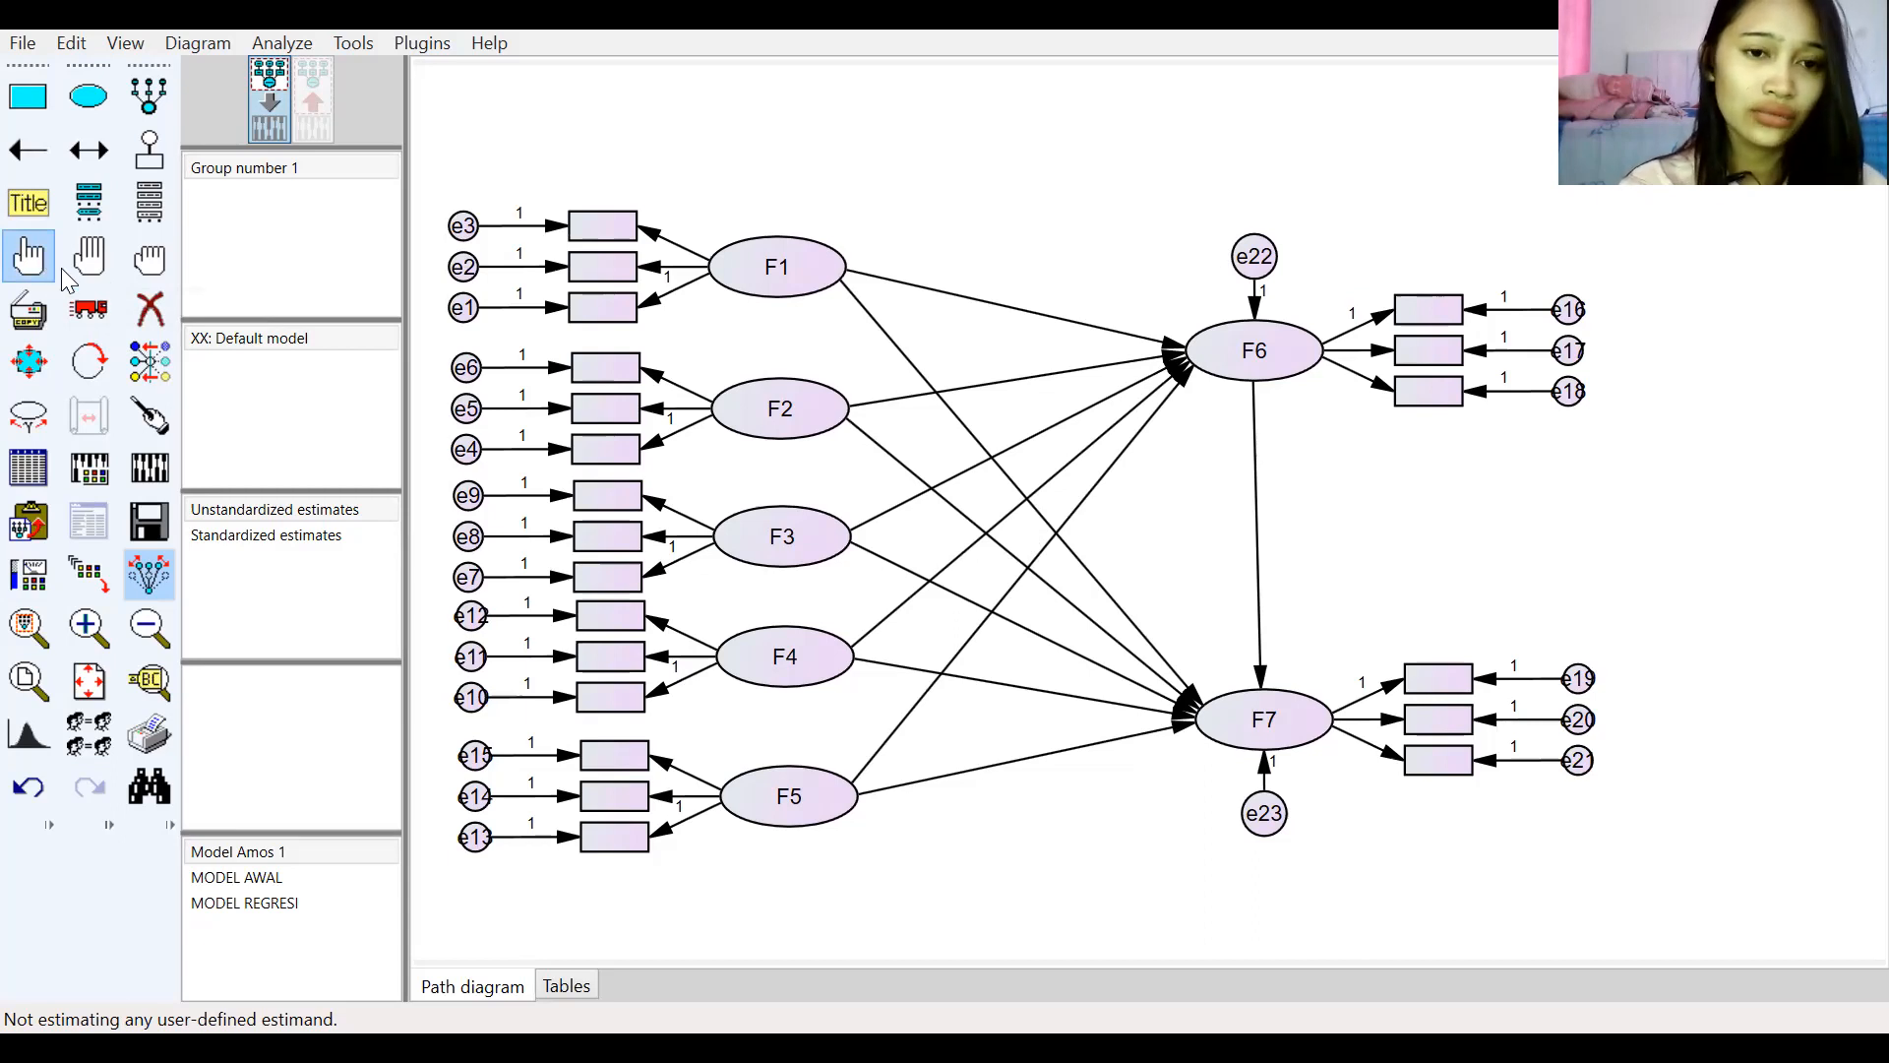
{"action": "left_click", "coordinate": [768, 366]}
{"action": "left_click", "coordinate": [778, 402]}
{"action": "left_click", "coordinate": [790, 561]}
{"action": "left_click", "coordinate": [784, 657]}
{"action": "left_click", "coordinate": [826, 785]}
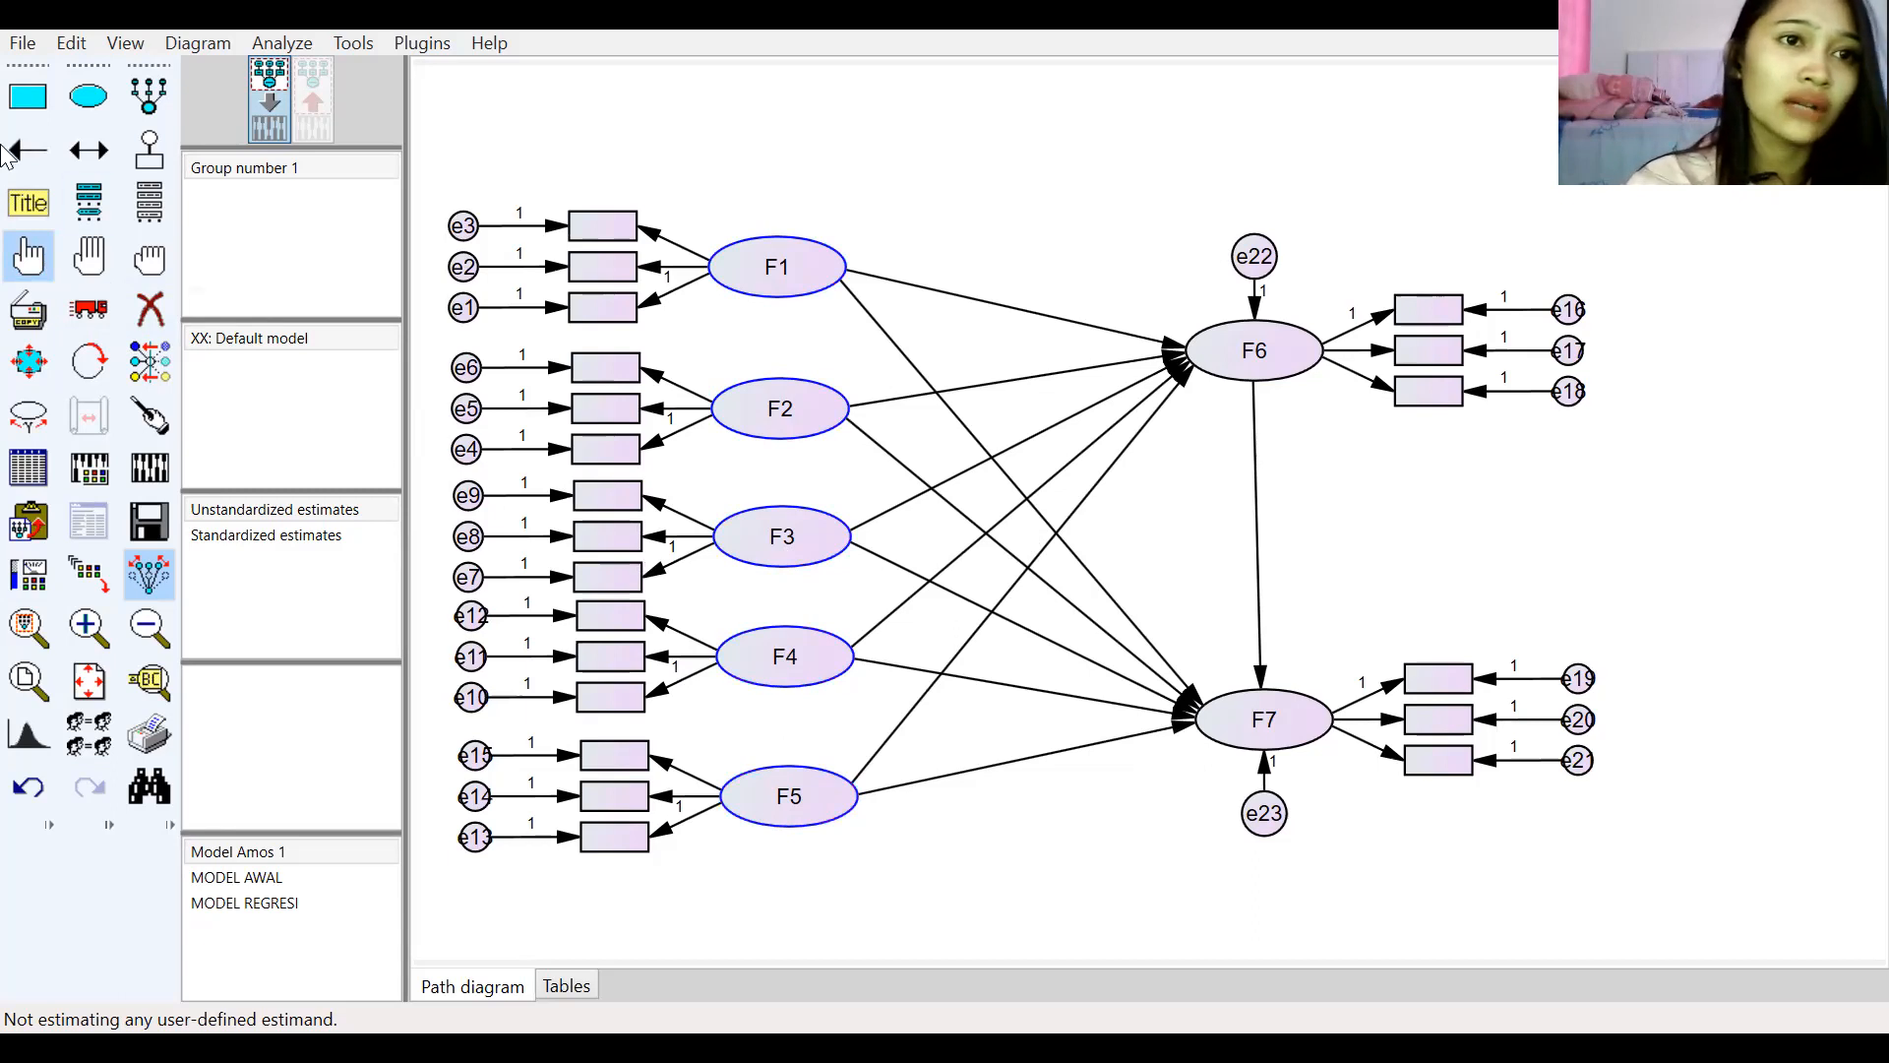
{"action": "left_click", "coordinate": [423, 43]}
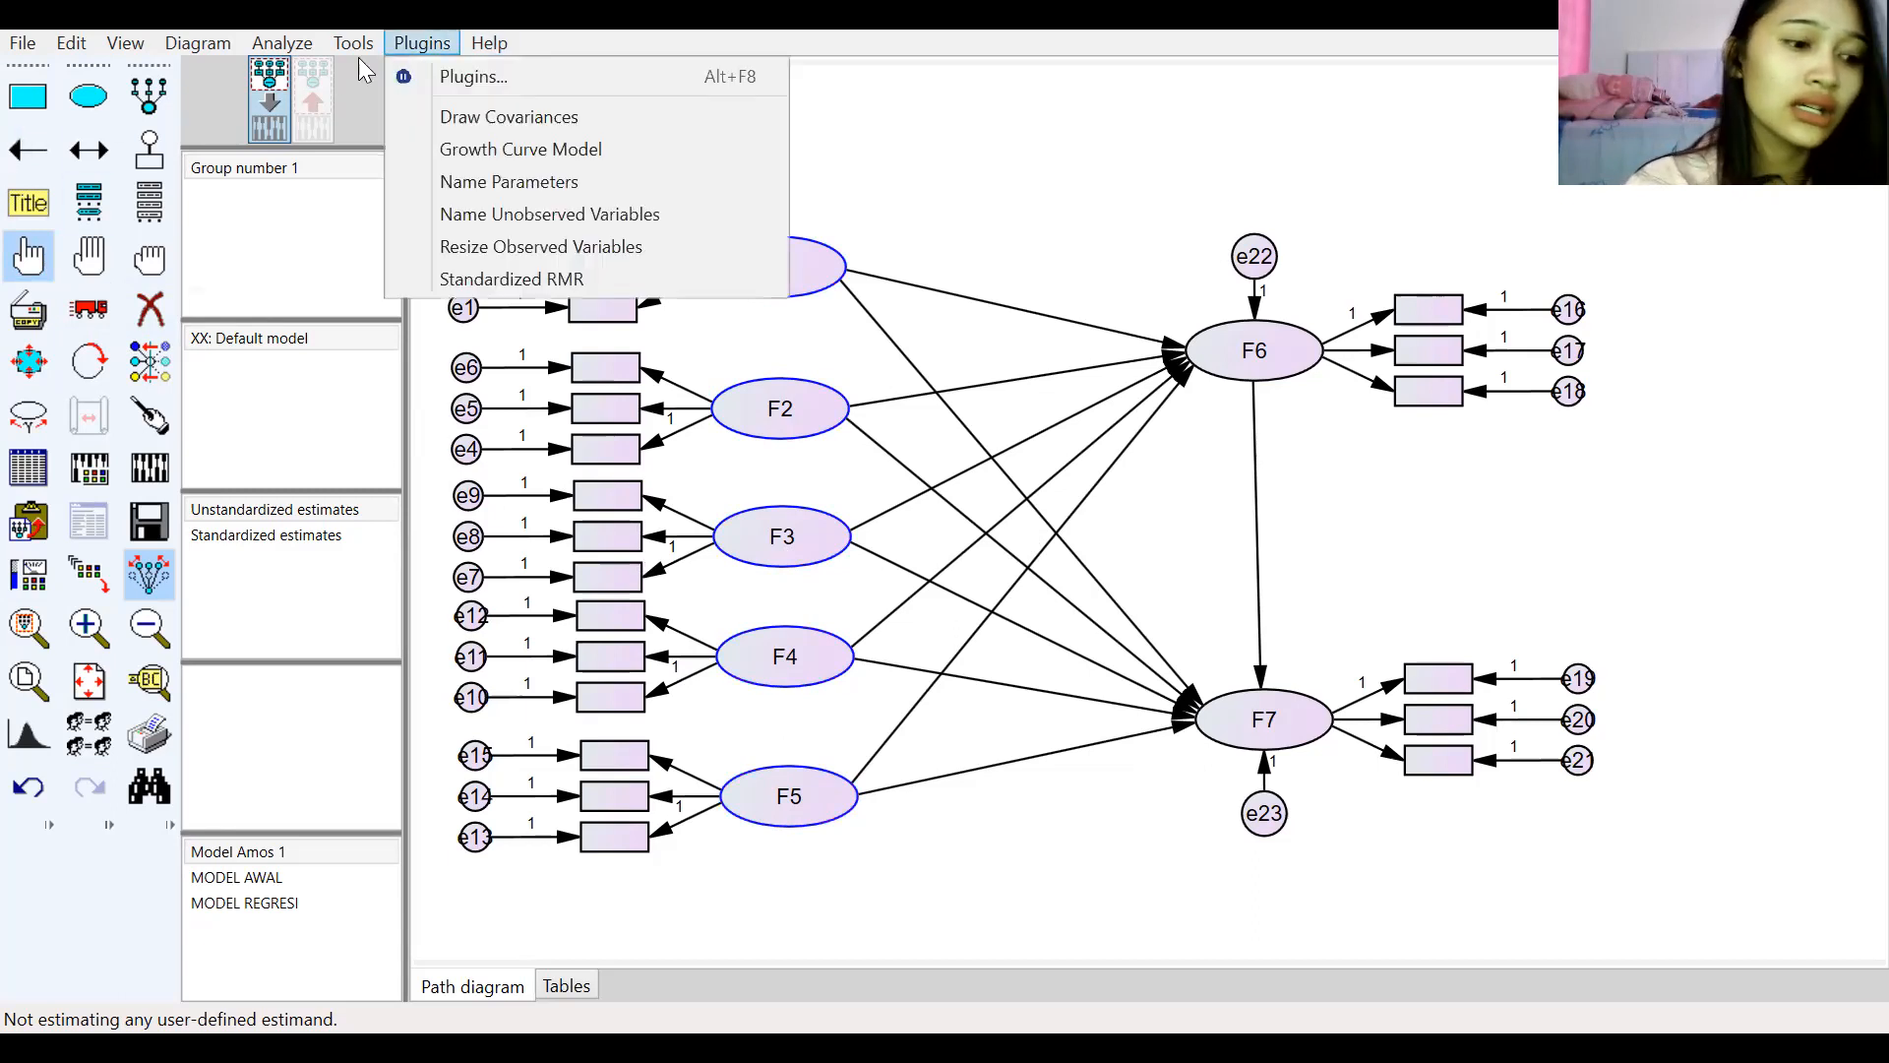
{"action": "left_click", "coordinate": [471, 120]}
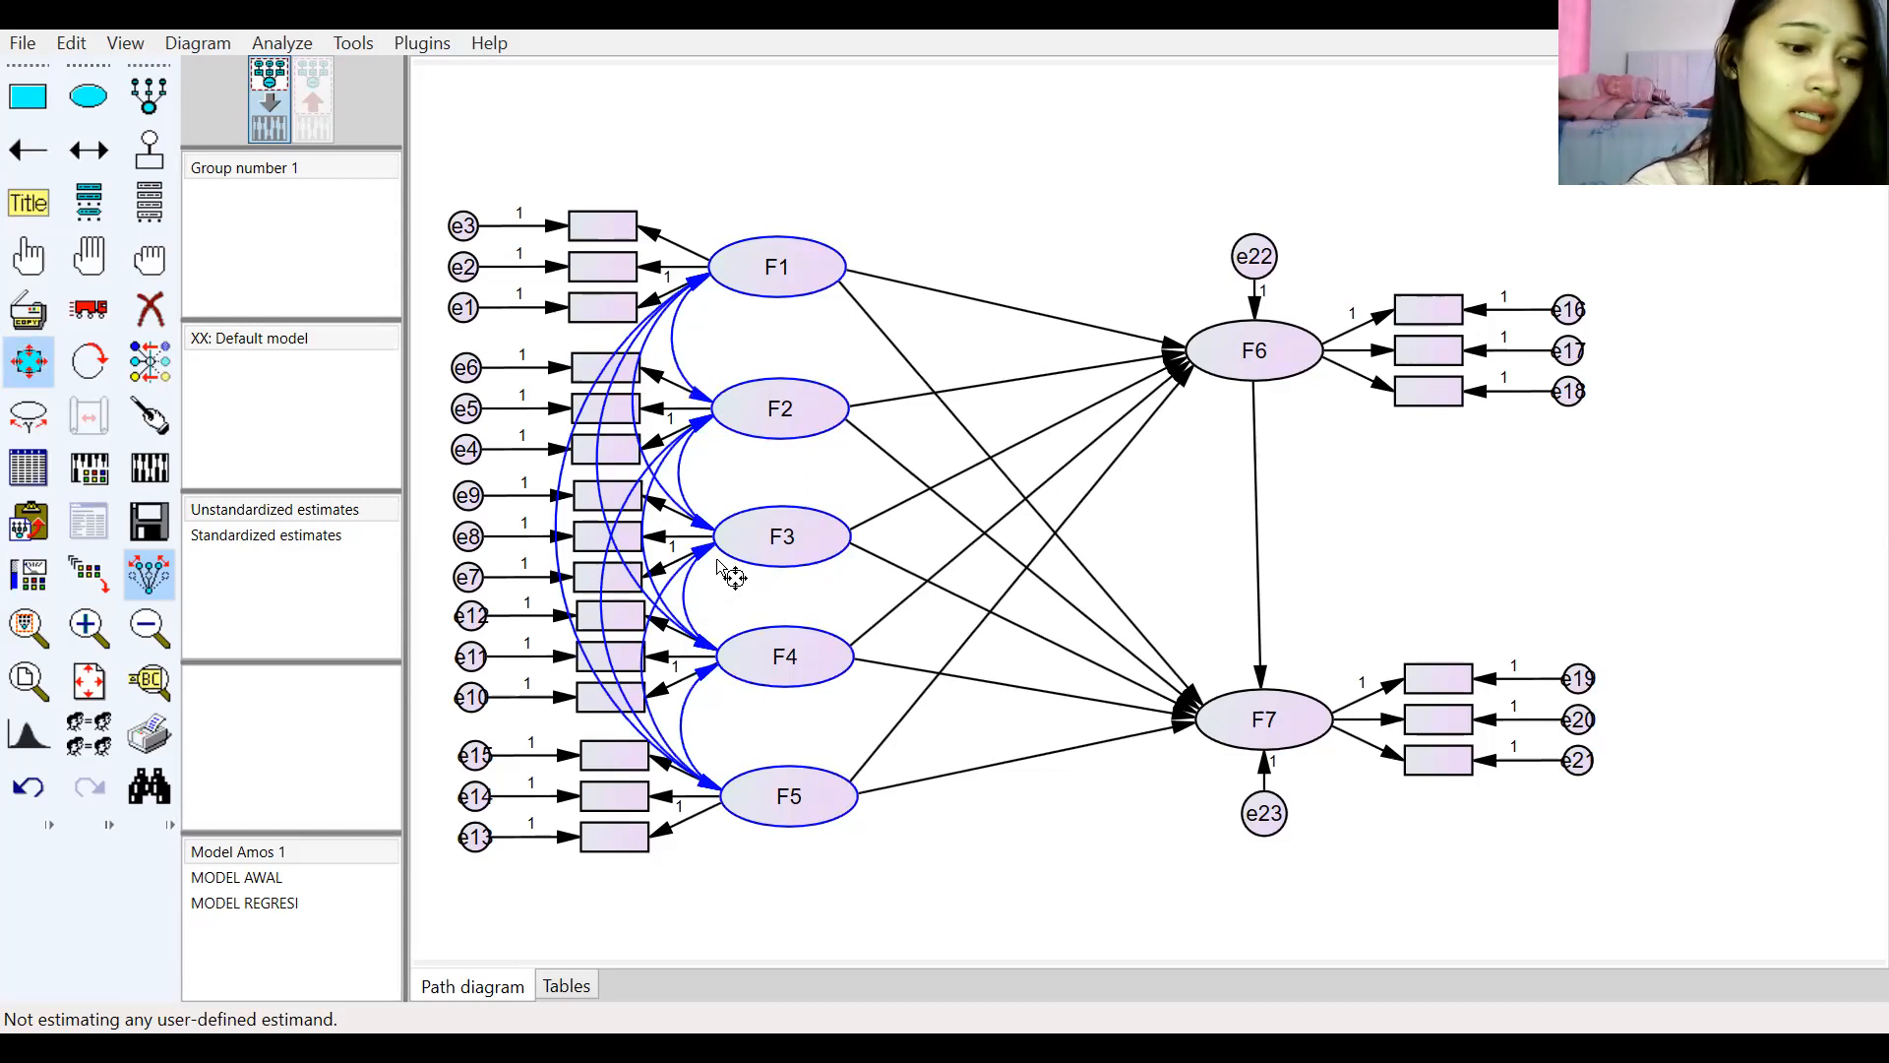
{"action": "left_click", "coordinate": [147, 261]}
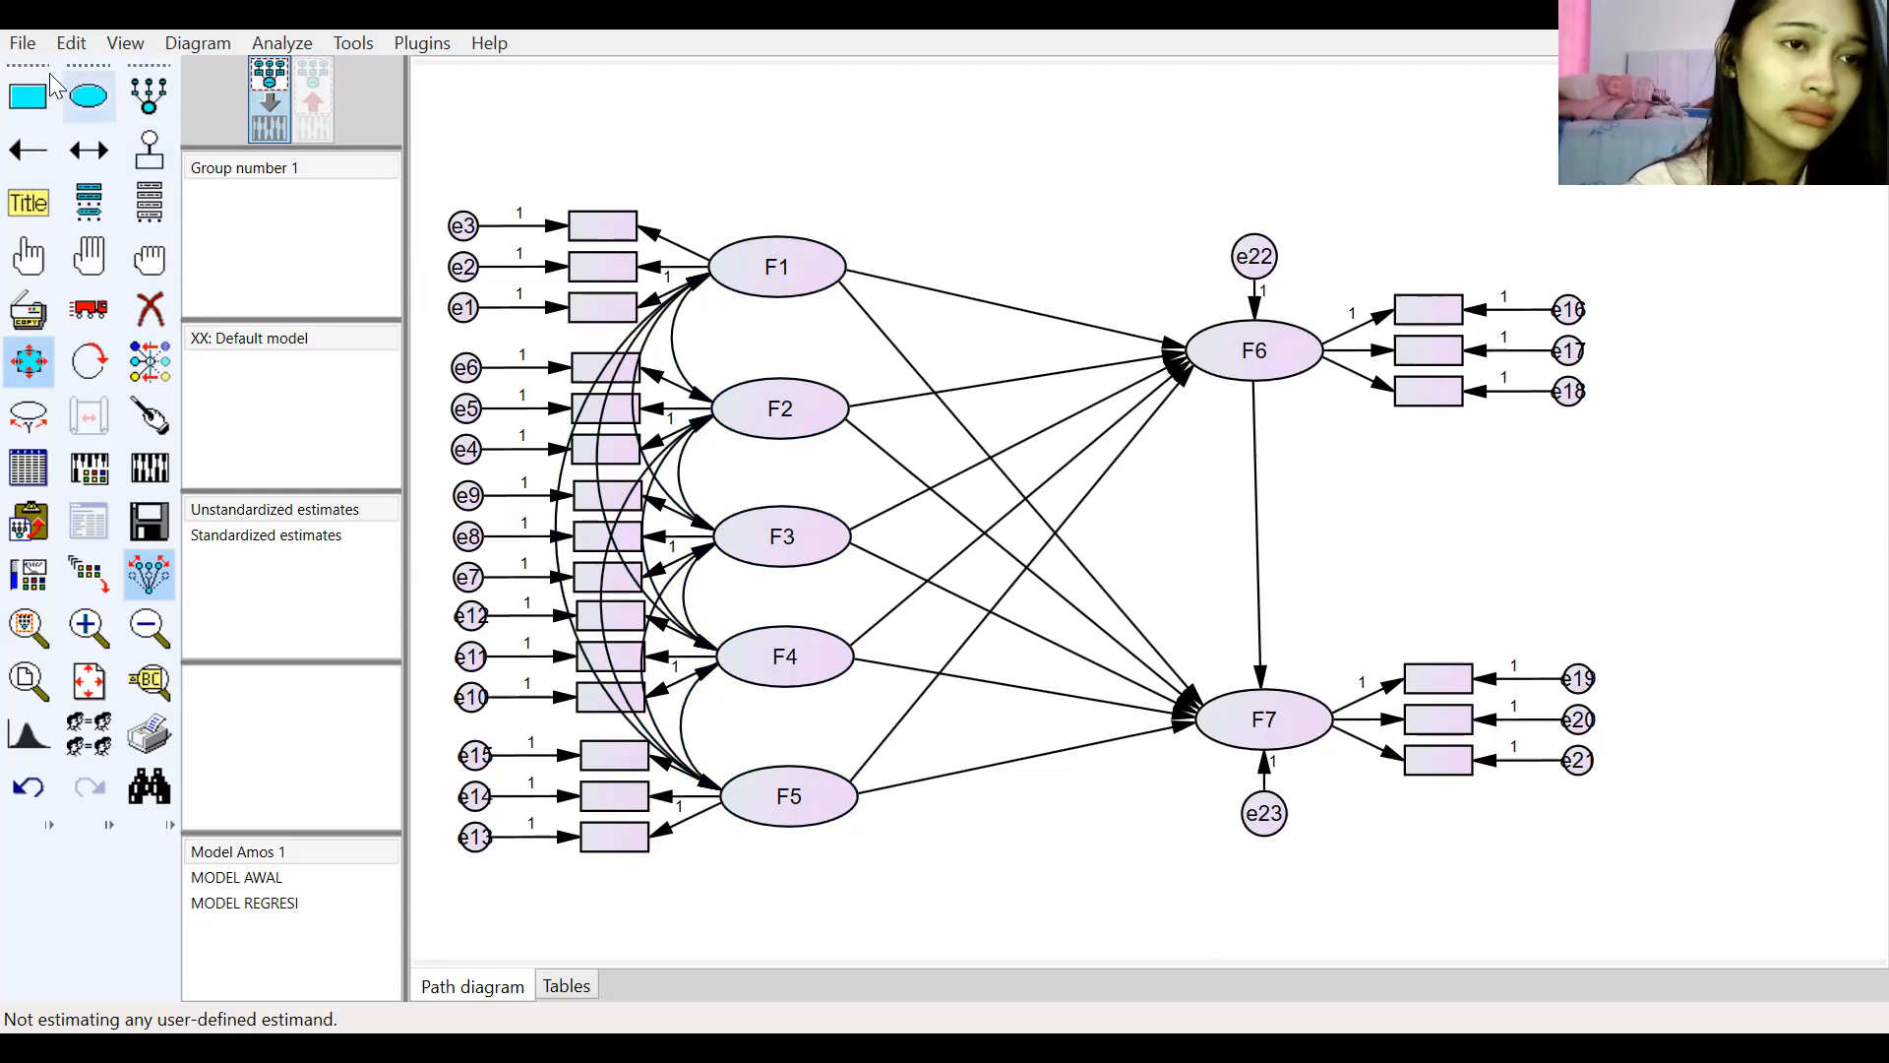
Step: Assign the data file 2. Data 123 Responden from the Documents AMOS folder to the model's group
{"action": "left_click", "coordinate": [14, 49]}
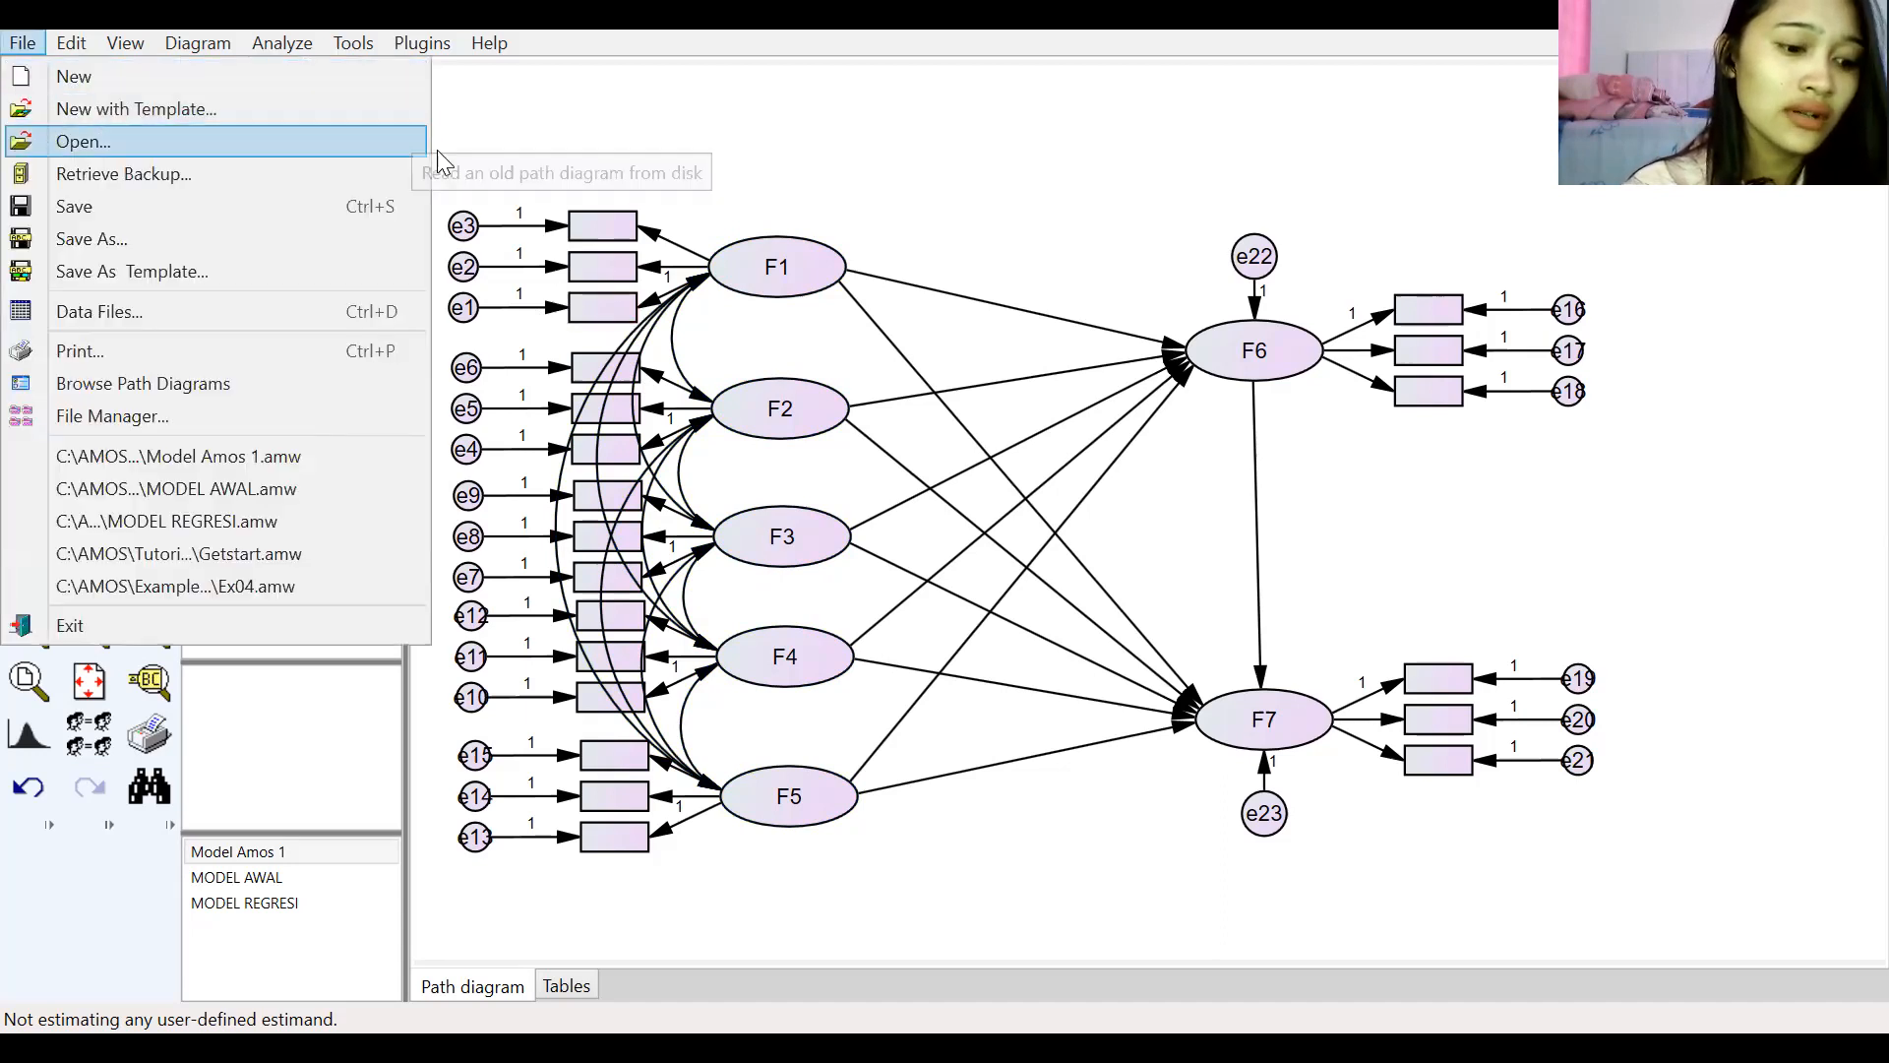
{"action": "left_click", "coordinate": [1015, 121]}
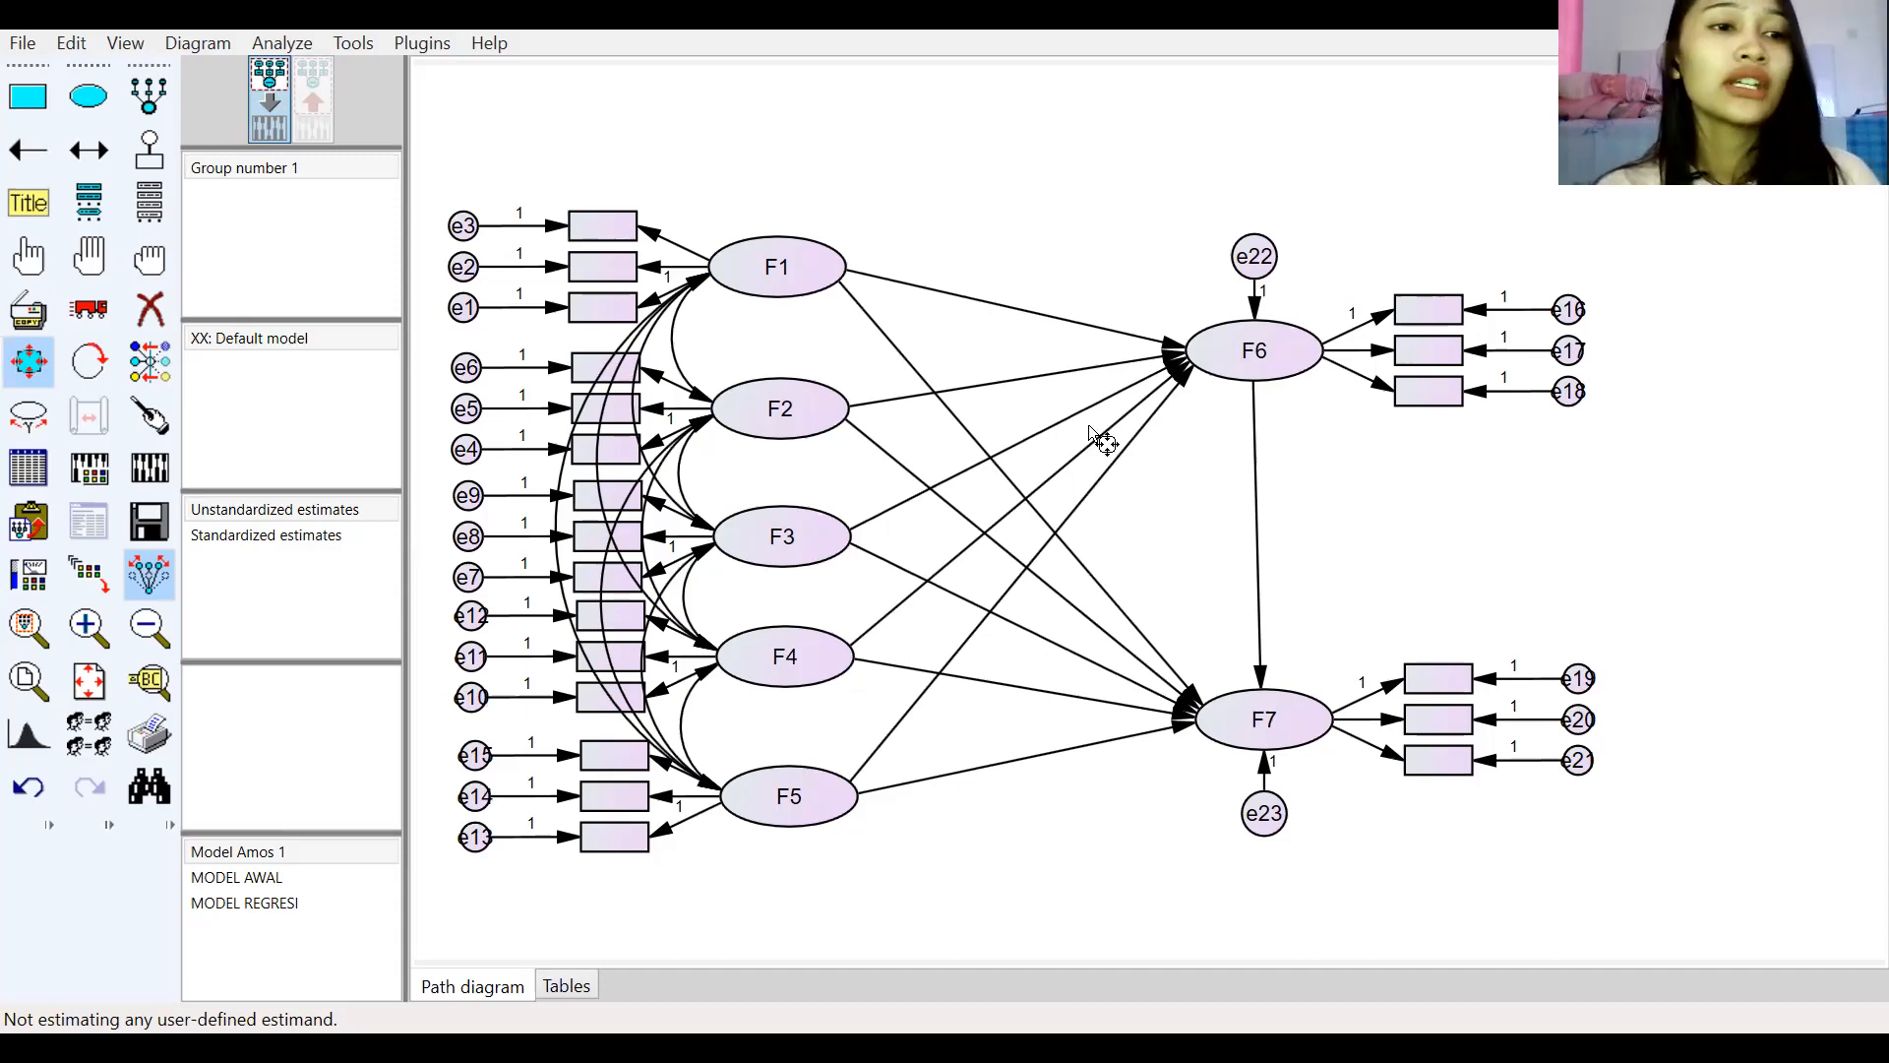
{"action": "left_click", "coordinate": [28, 472]}
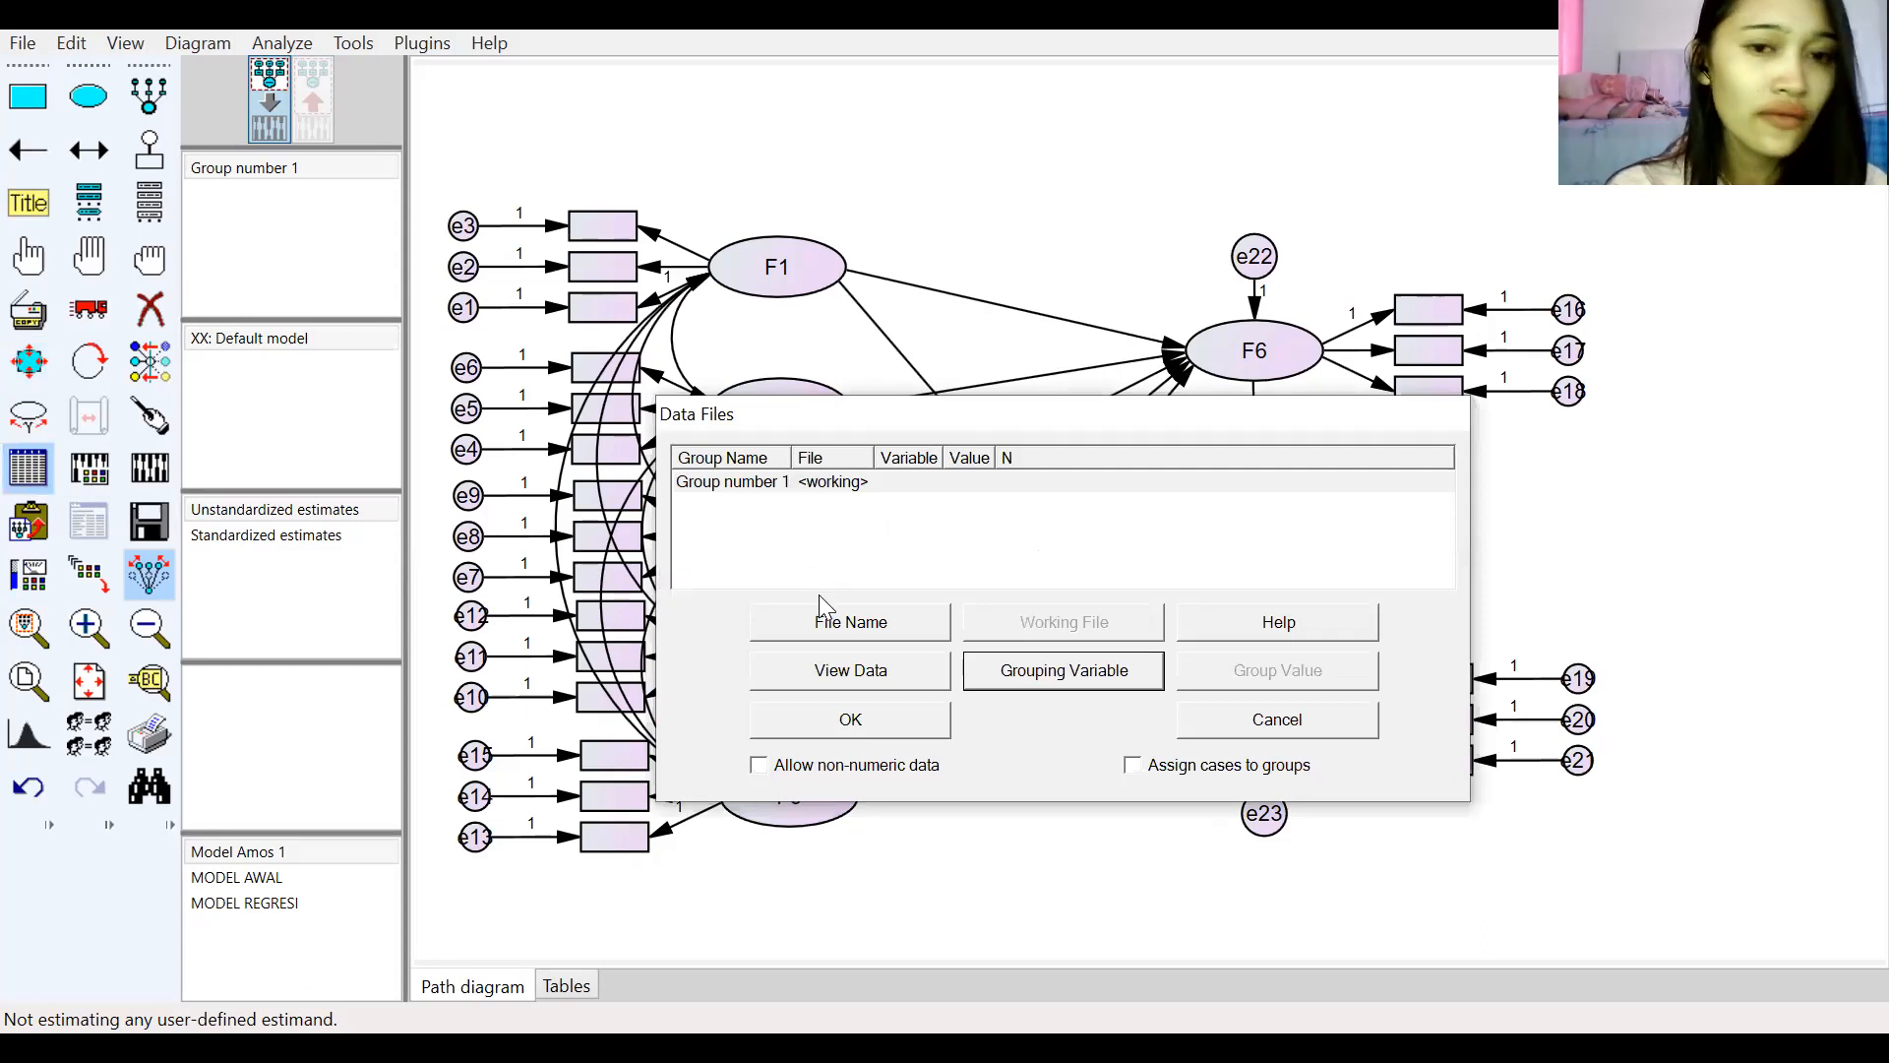
{"action": "left_click", "coordinate": [862, 631]}
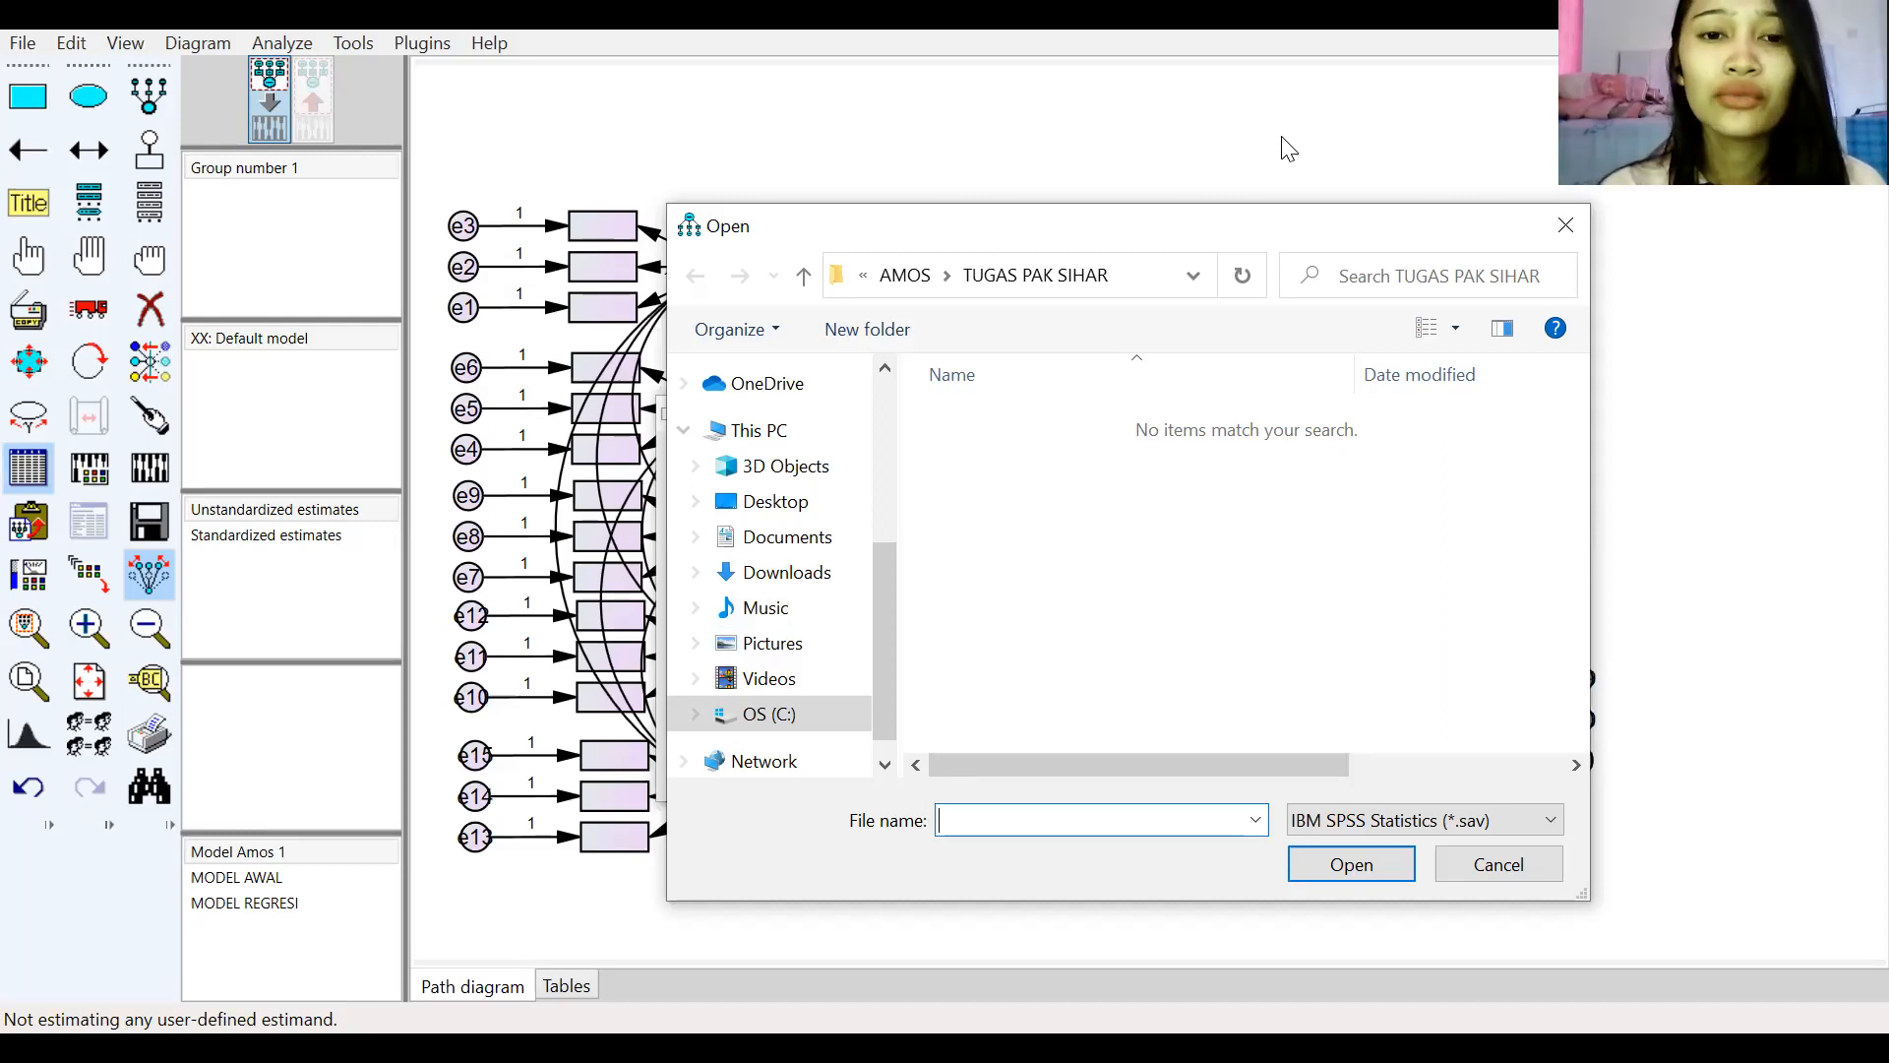
{"action": "scroll", "coordinate": [886, 485], "scroll_direction": "up", "scroll_amount": 1}
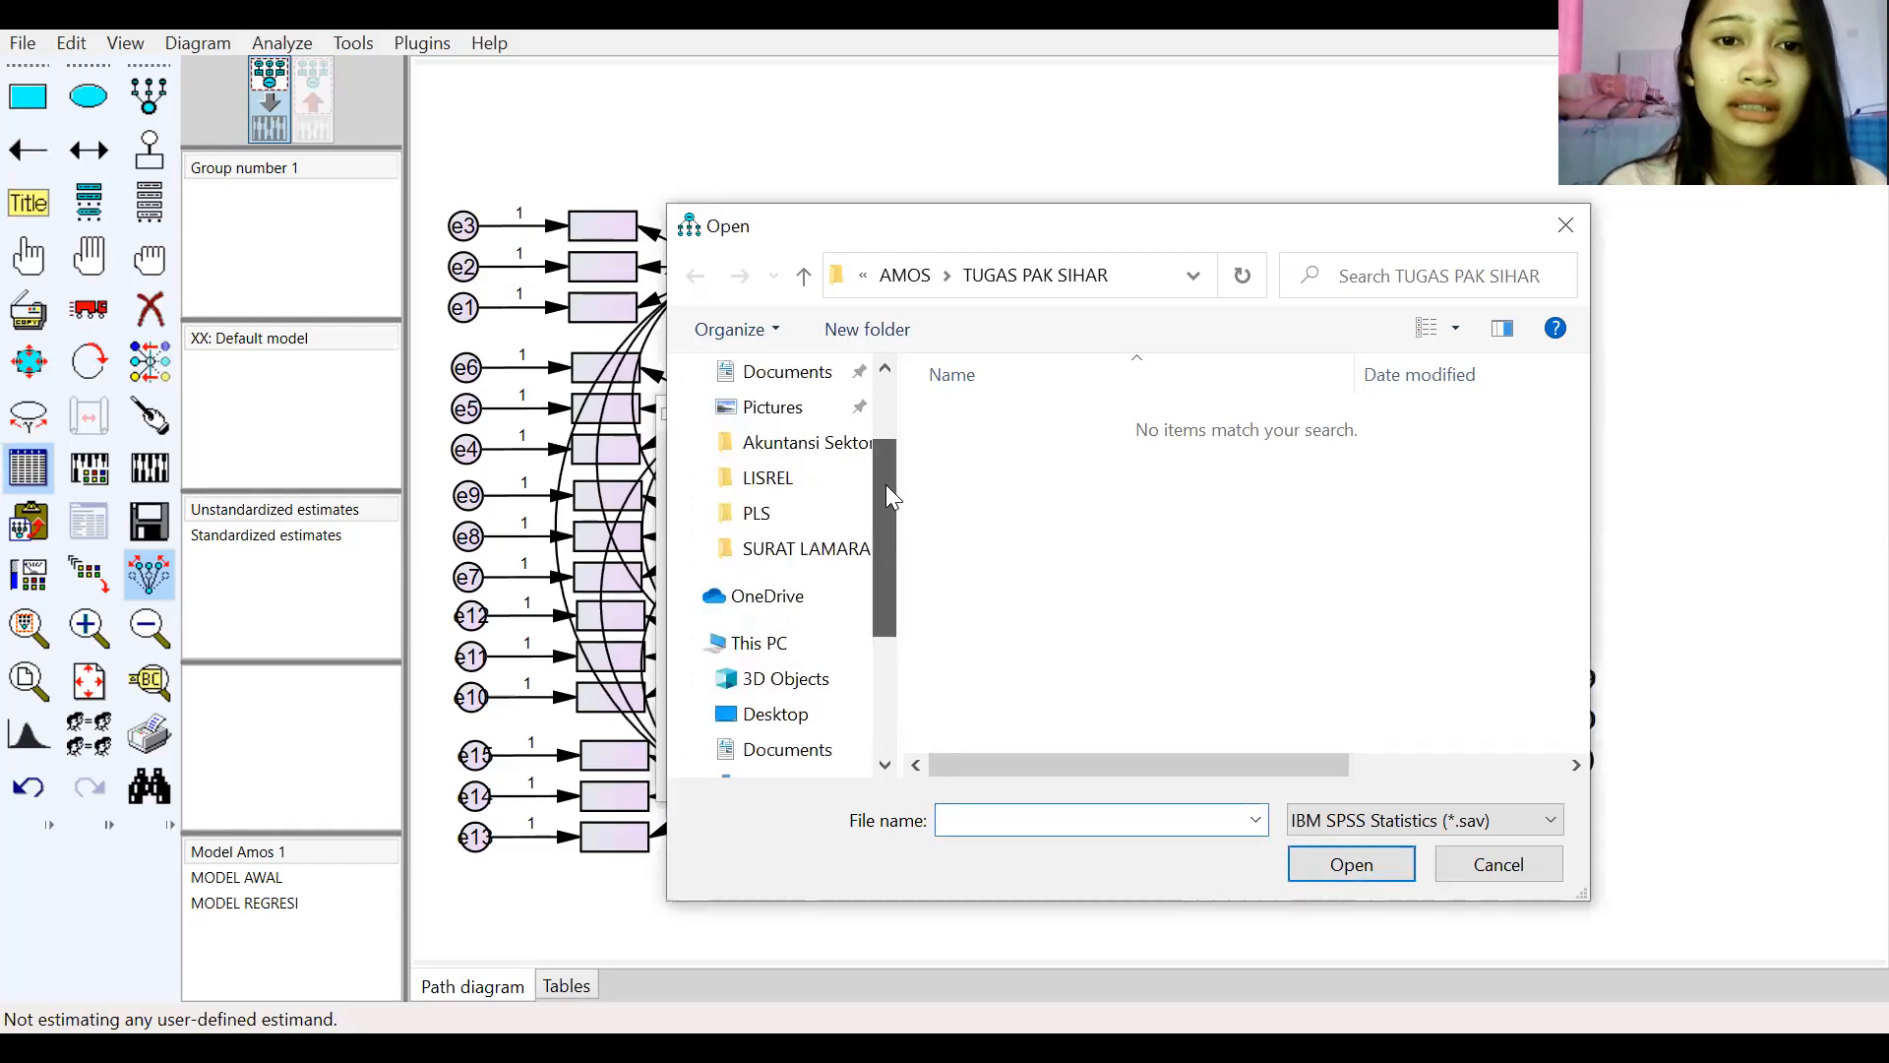
{"action": "left_click", "coordinate": [865, 642]}
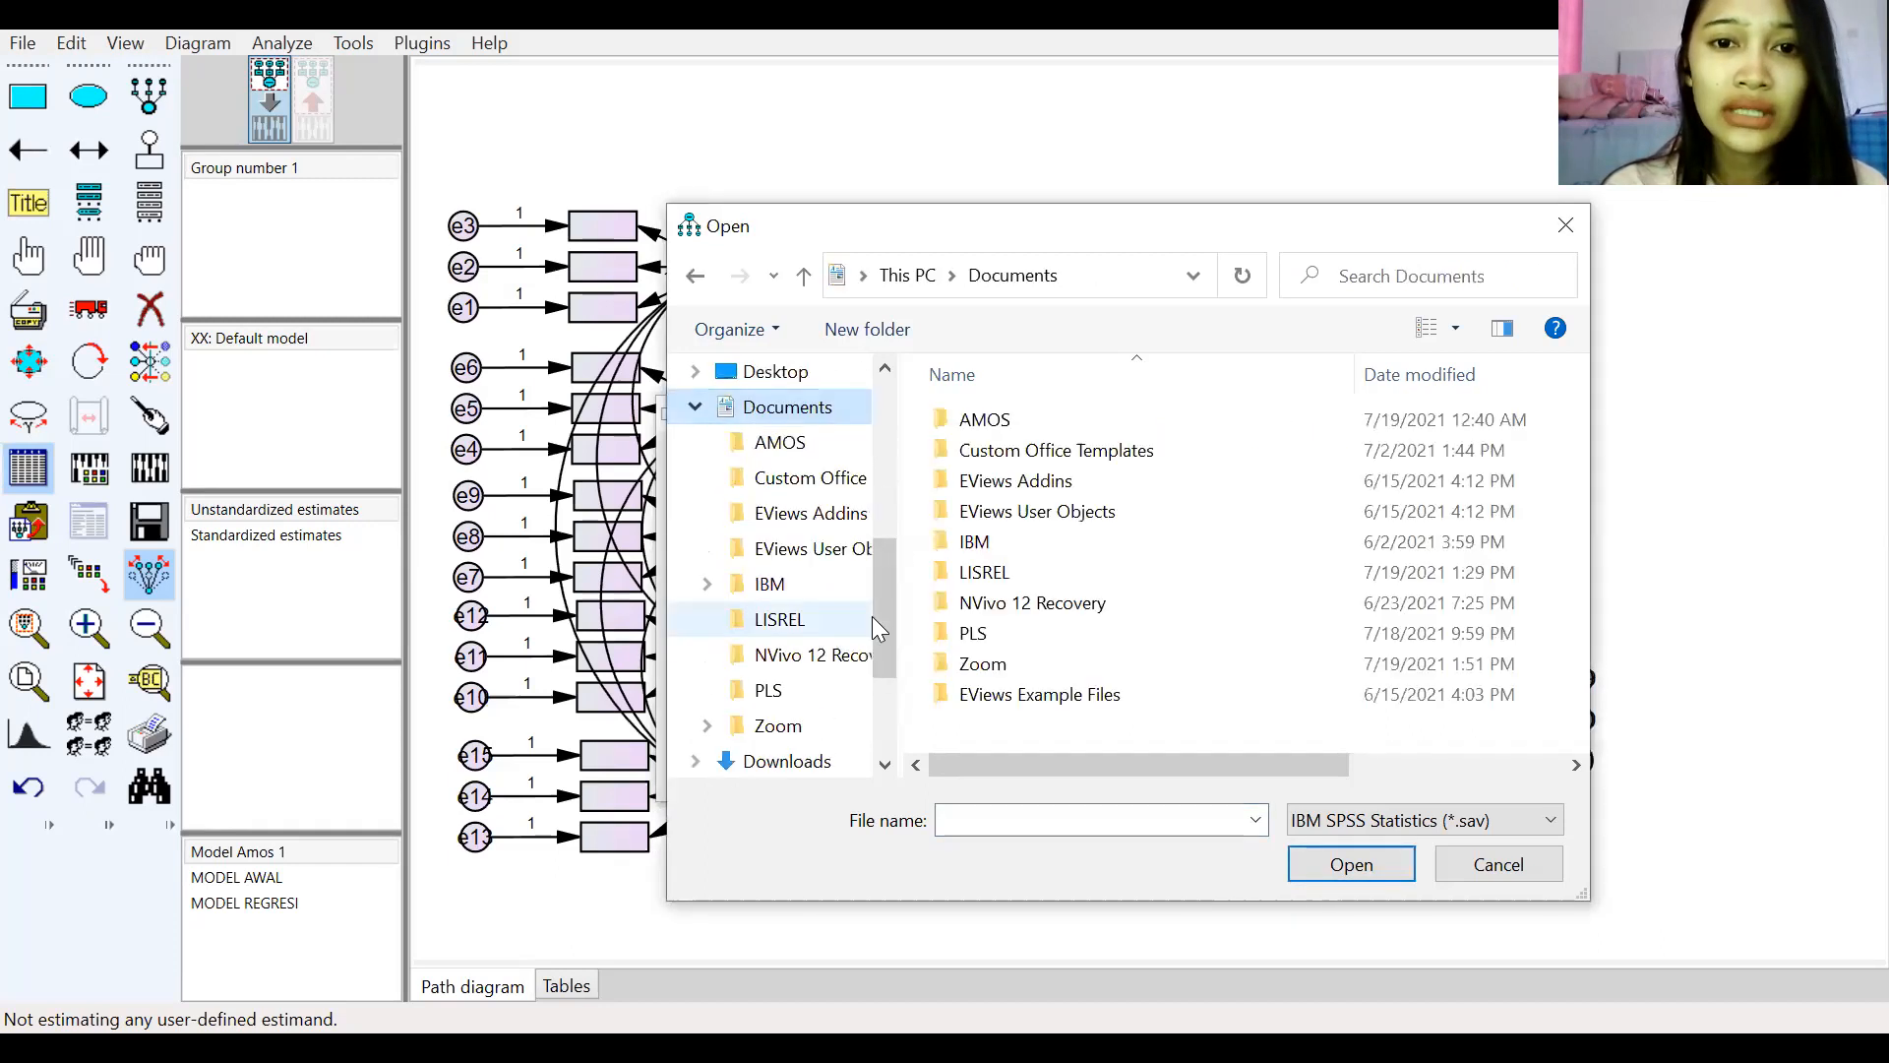
{"action": "double_click", "coordinate": [984, 421]}
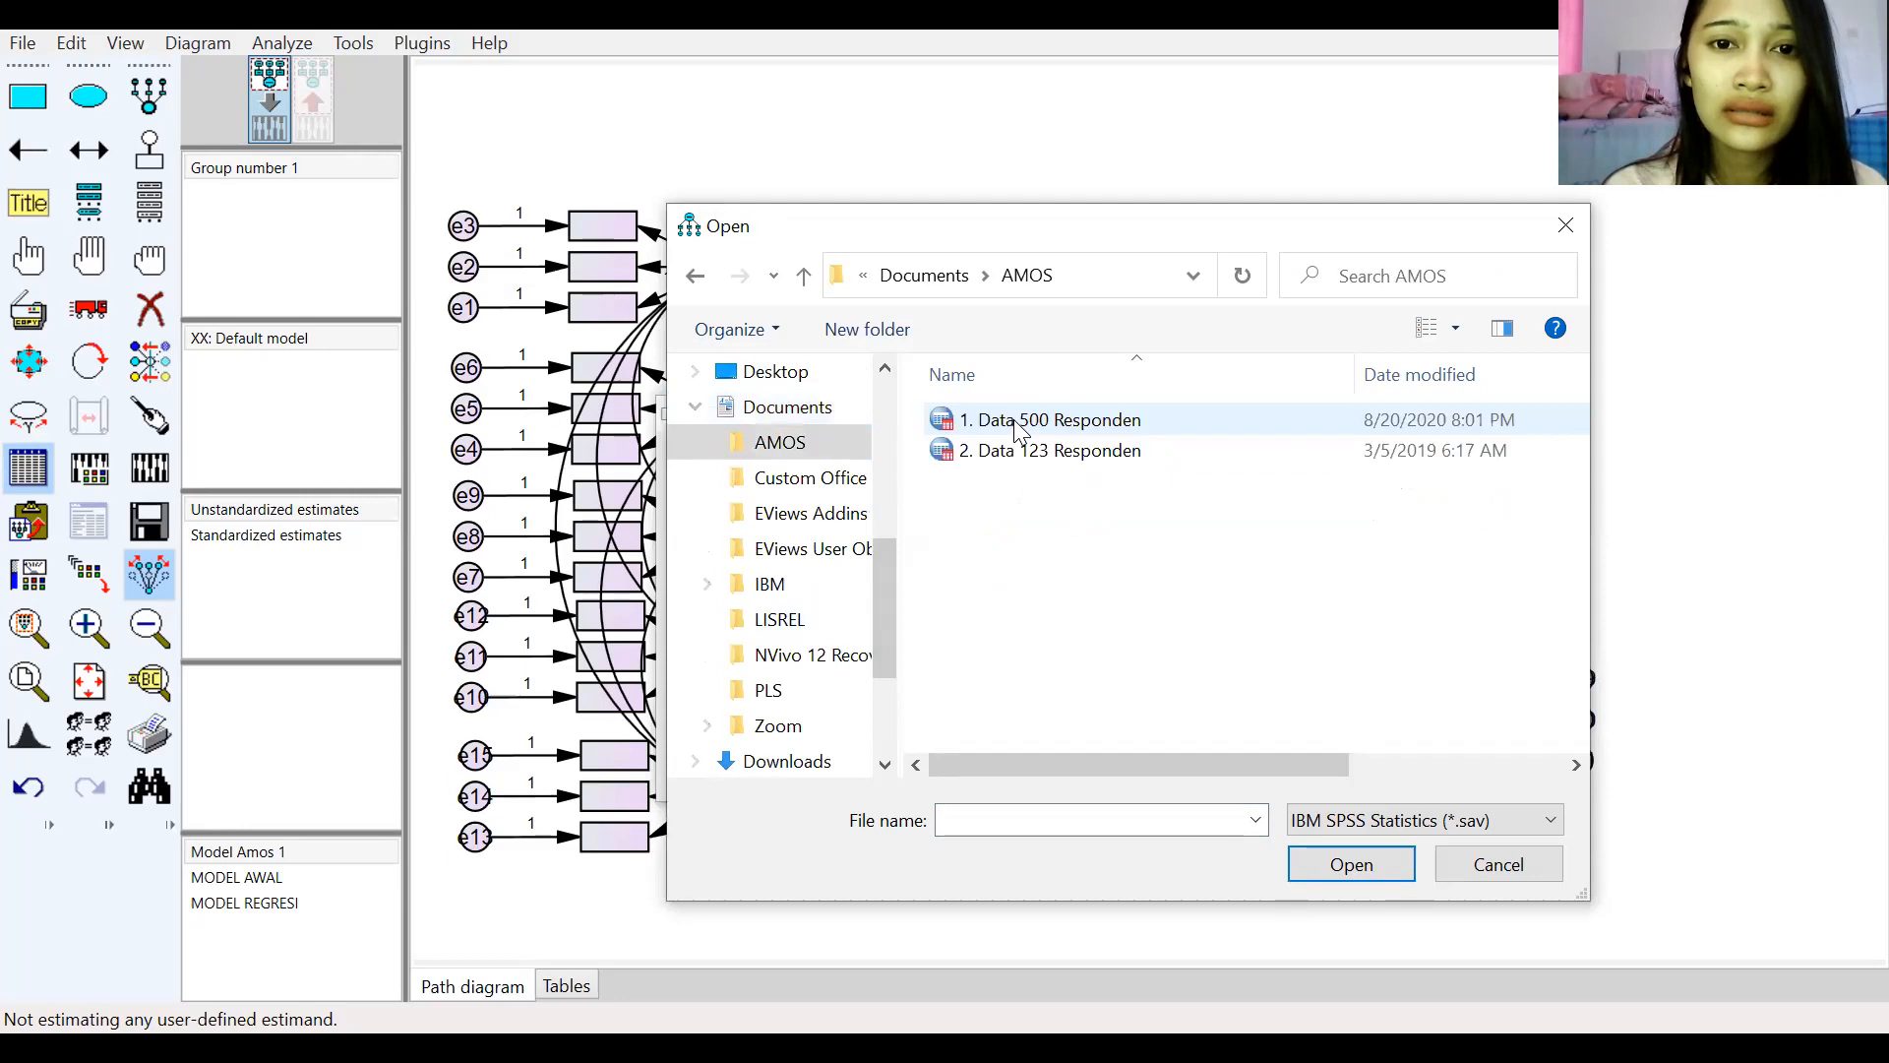
{"action": "left_click", "coordinate": [1028, 451]}
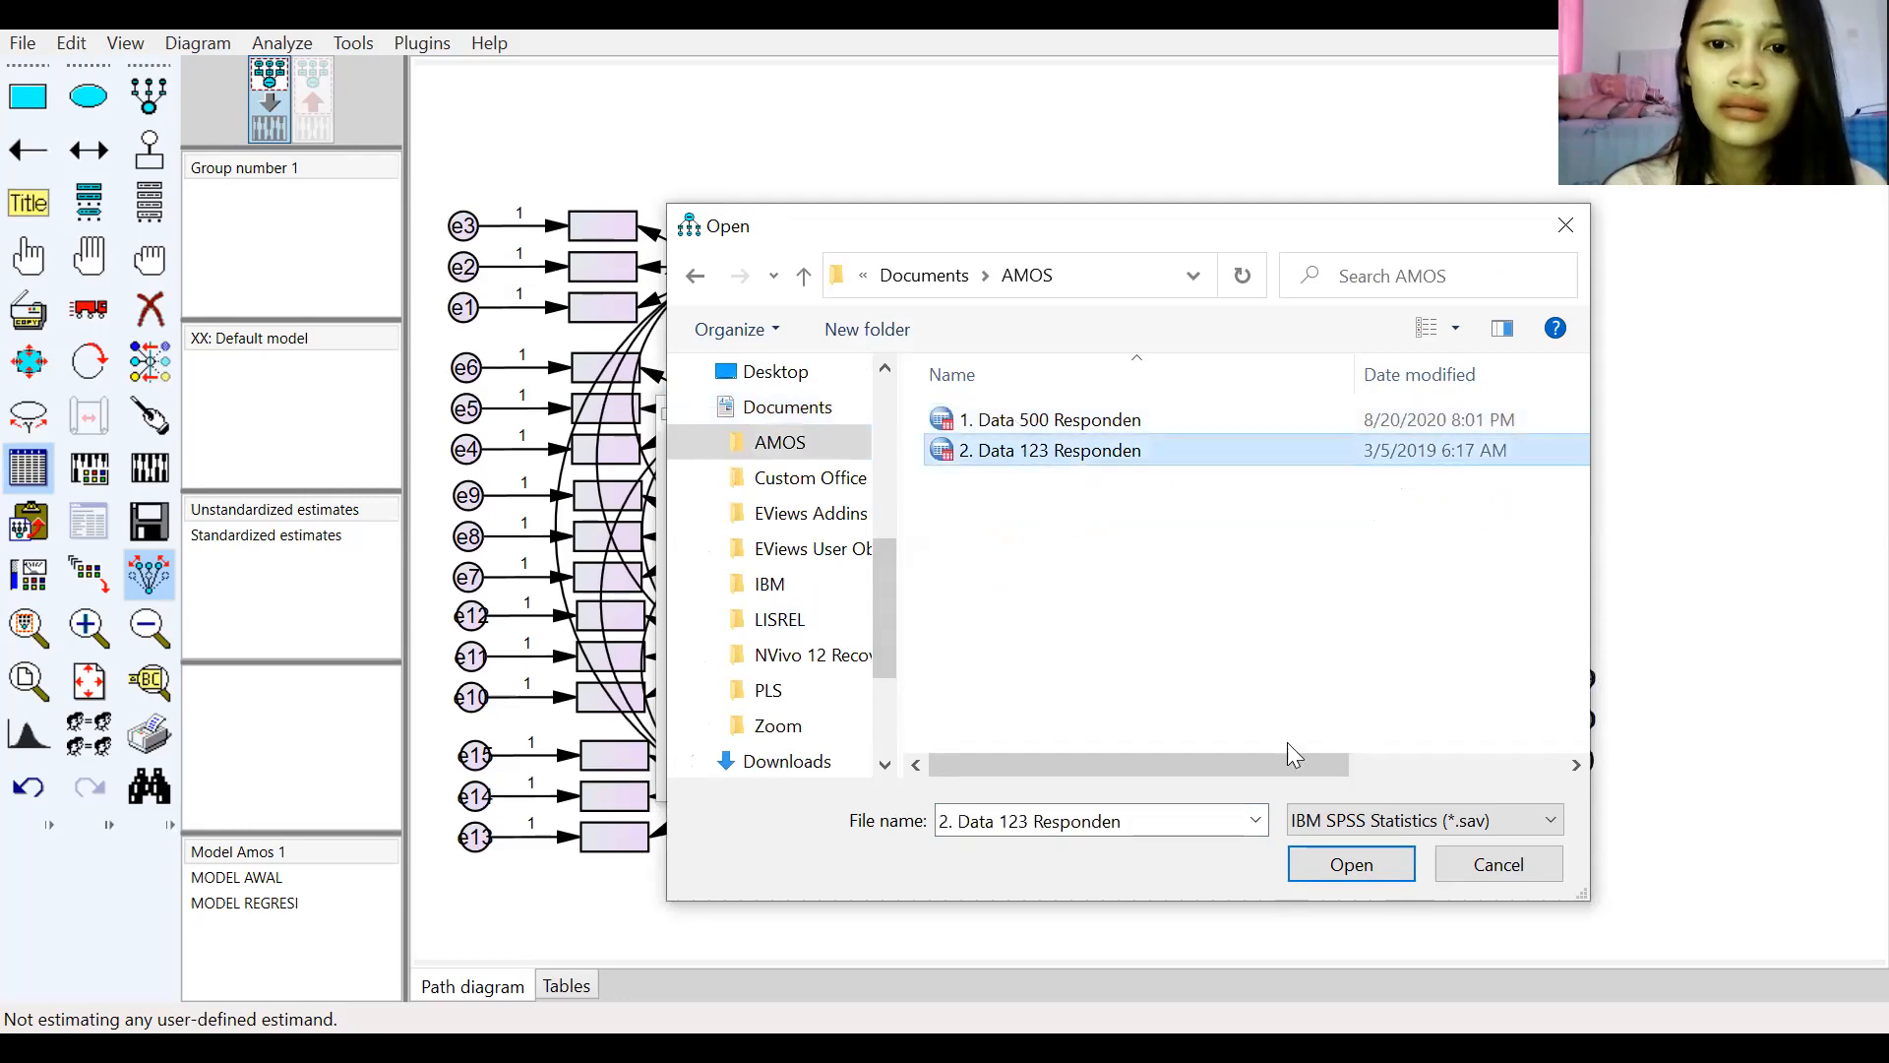
{"action": "left_click", "coordinate": [1319, 872]}
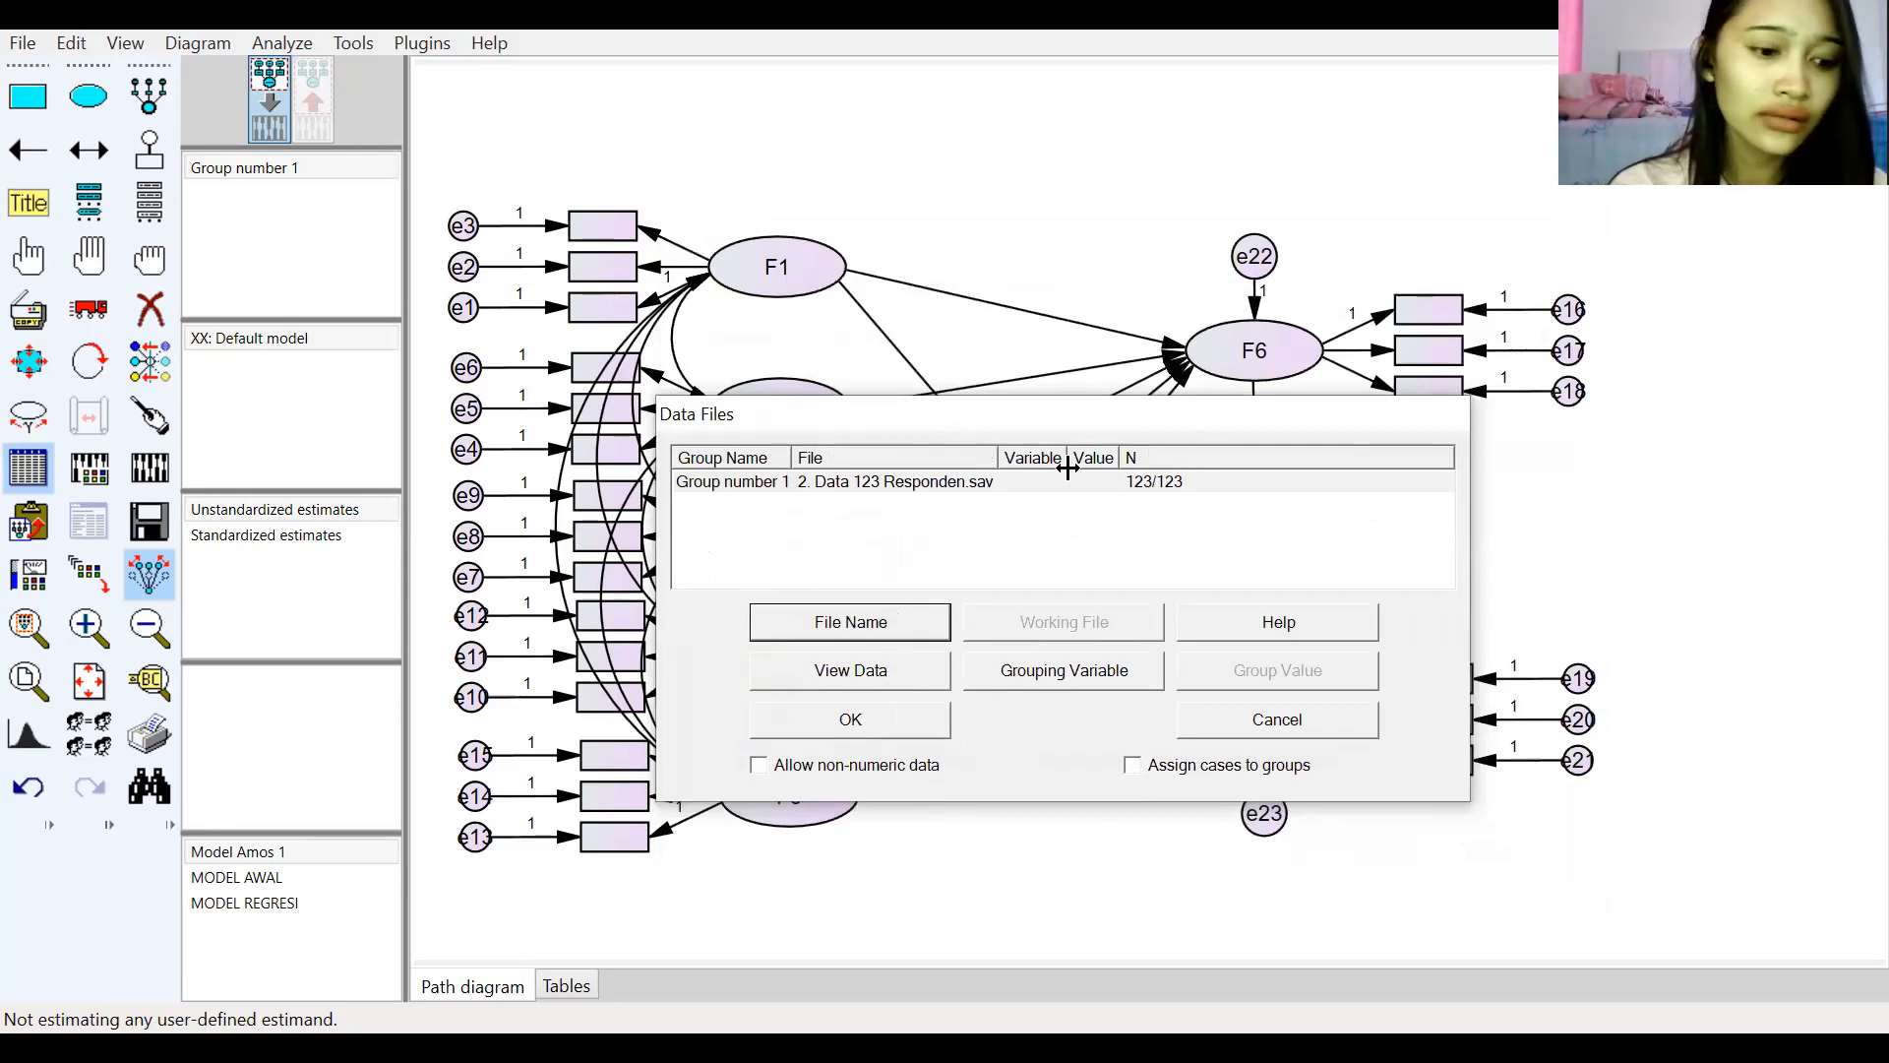
{"action": "left_click", "coordinate": [853, 722]}
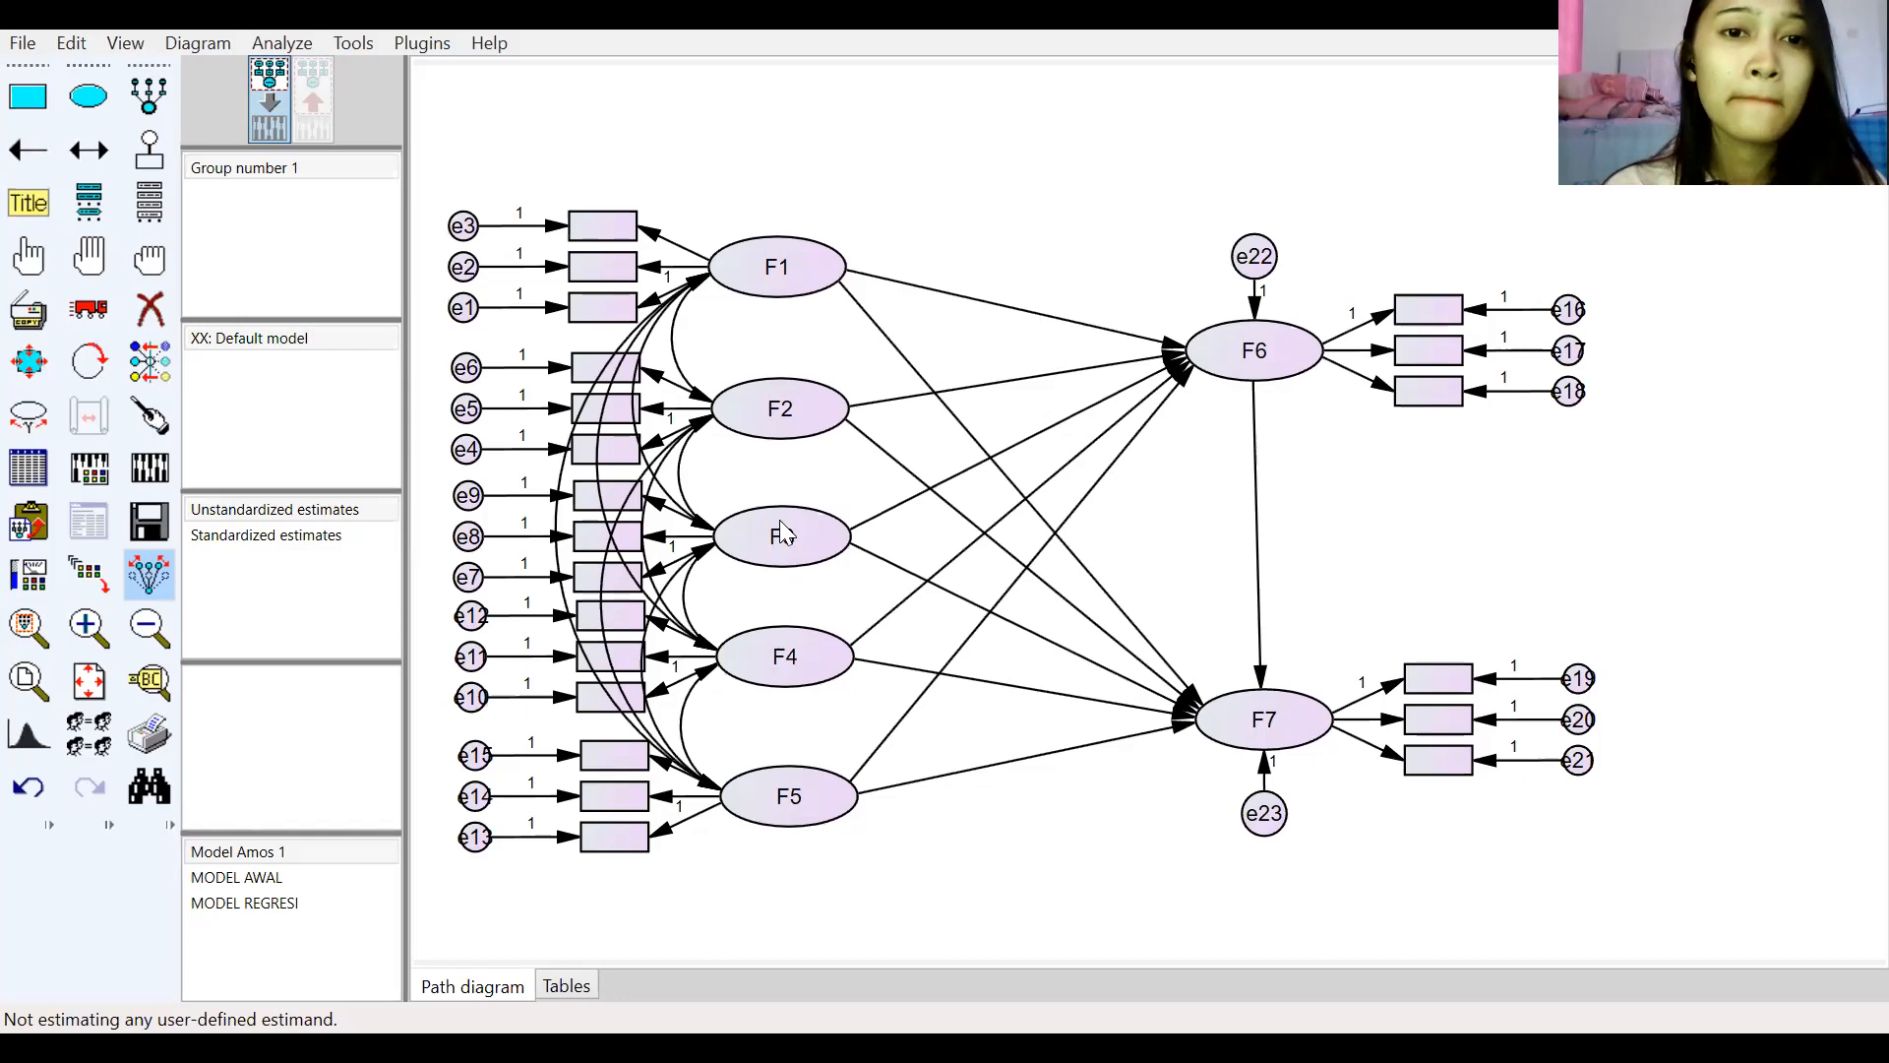
Step: Reopen the data files dialog to check the assigned data file, then close it
{"action": "key", "text": "ctrl+d"}
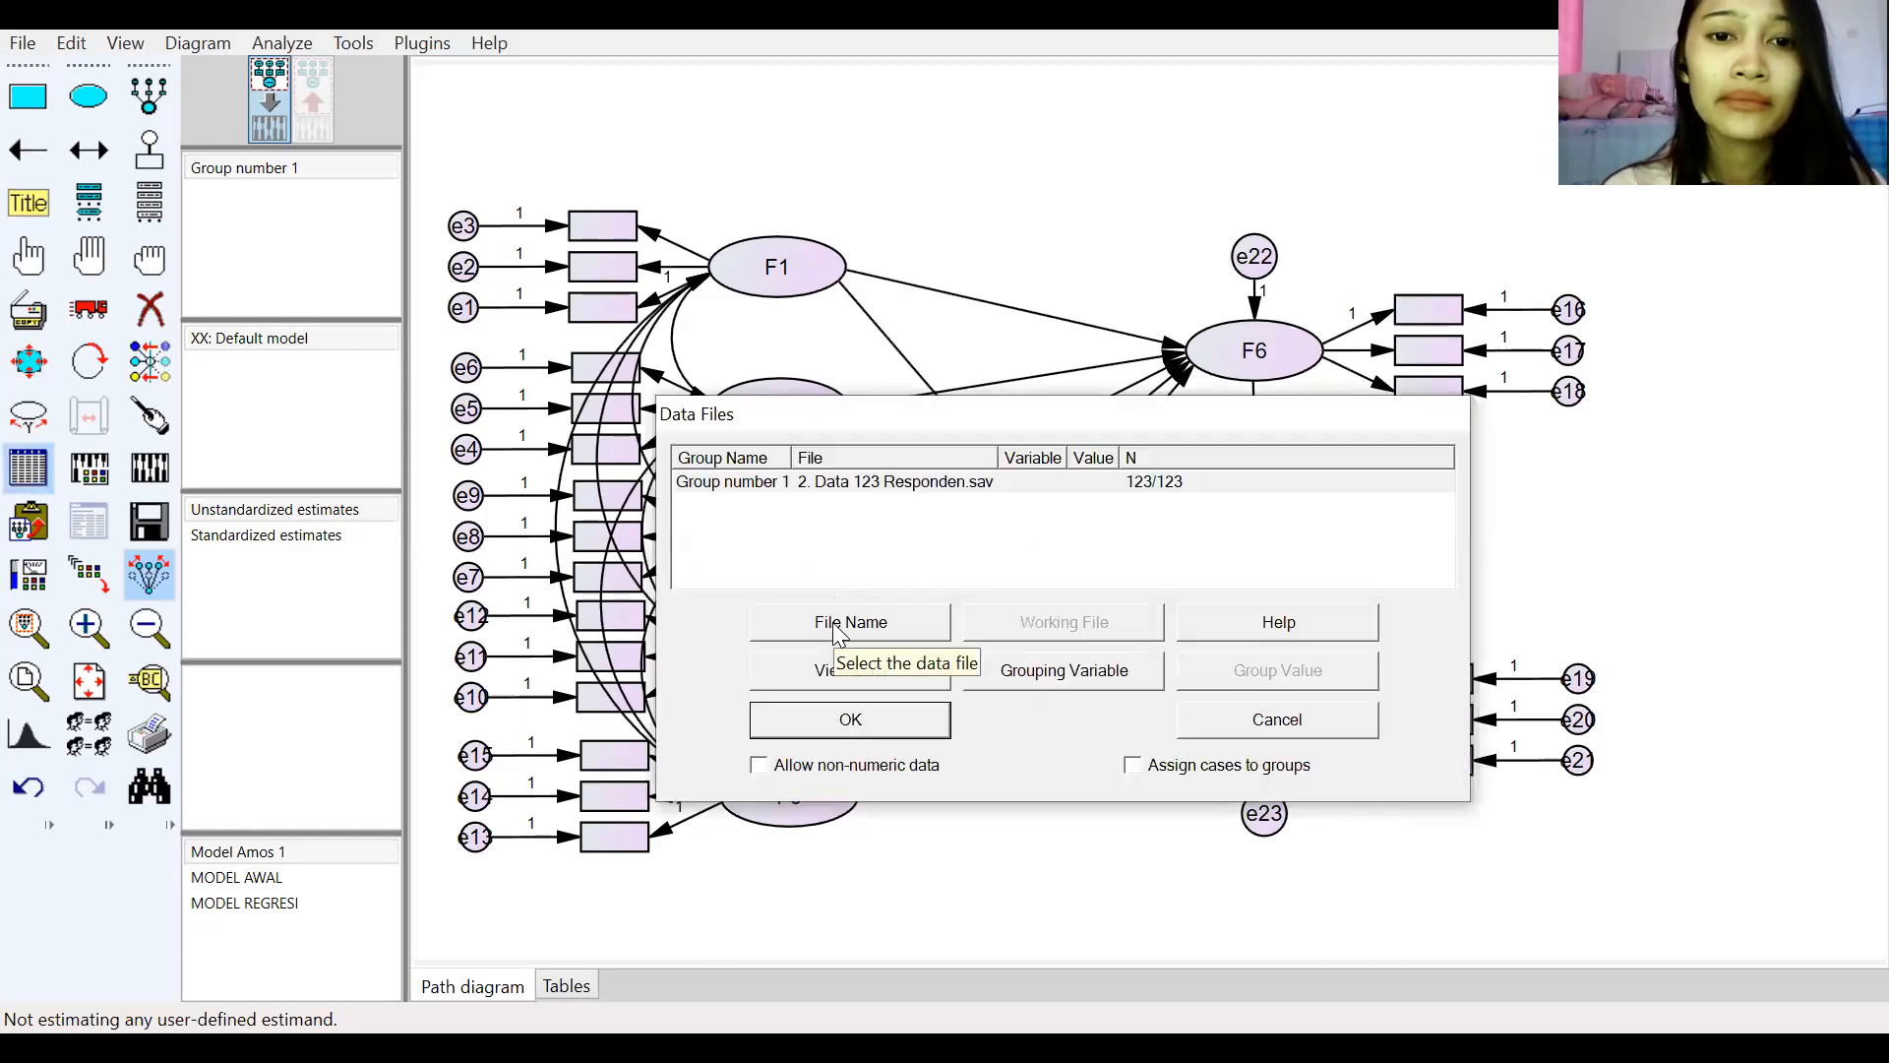
{"action": "left_click", "coordinate": [828, 479]}
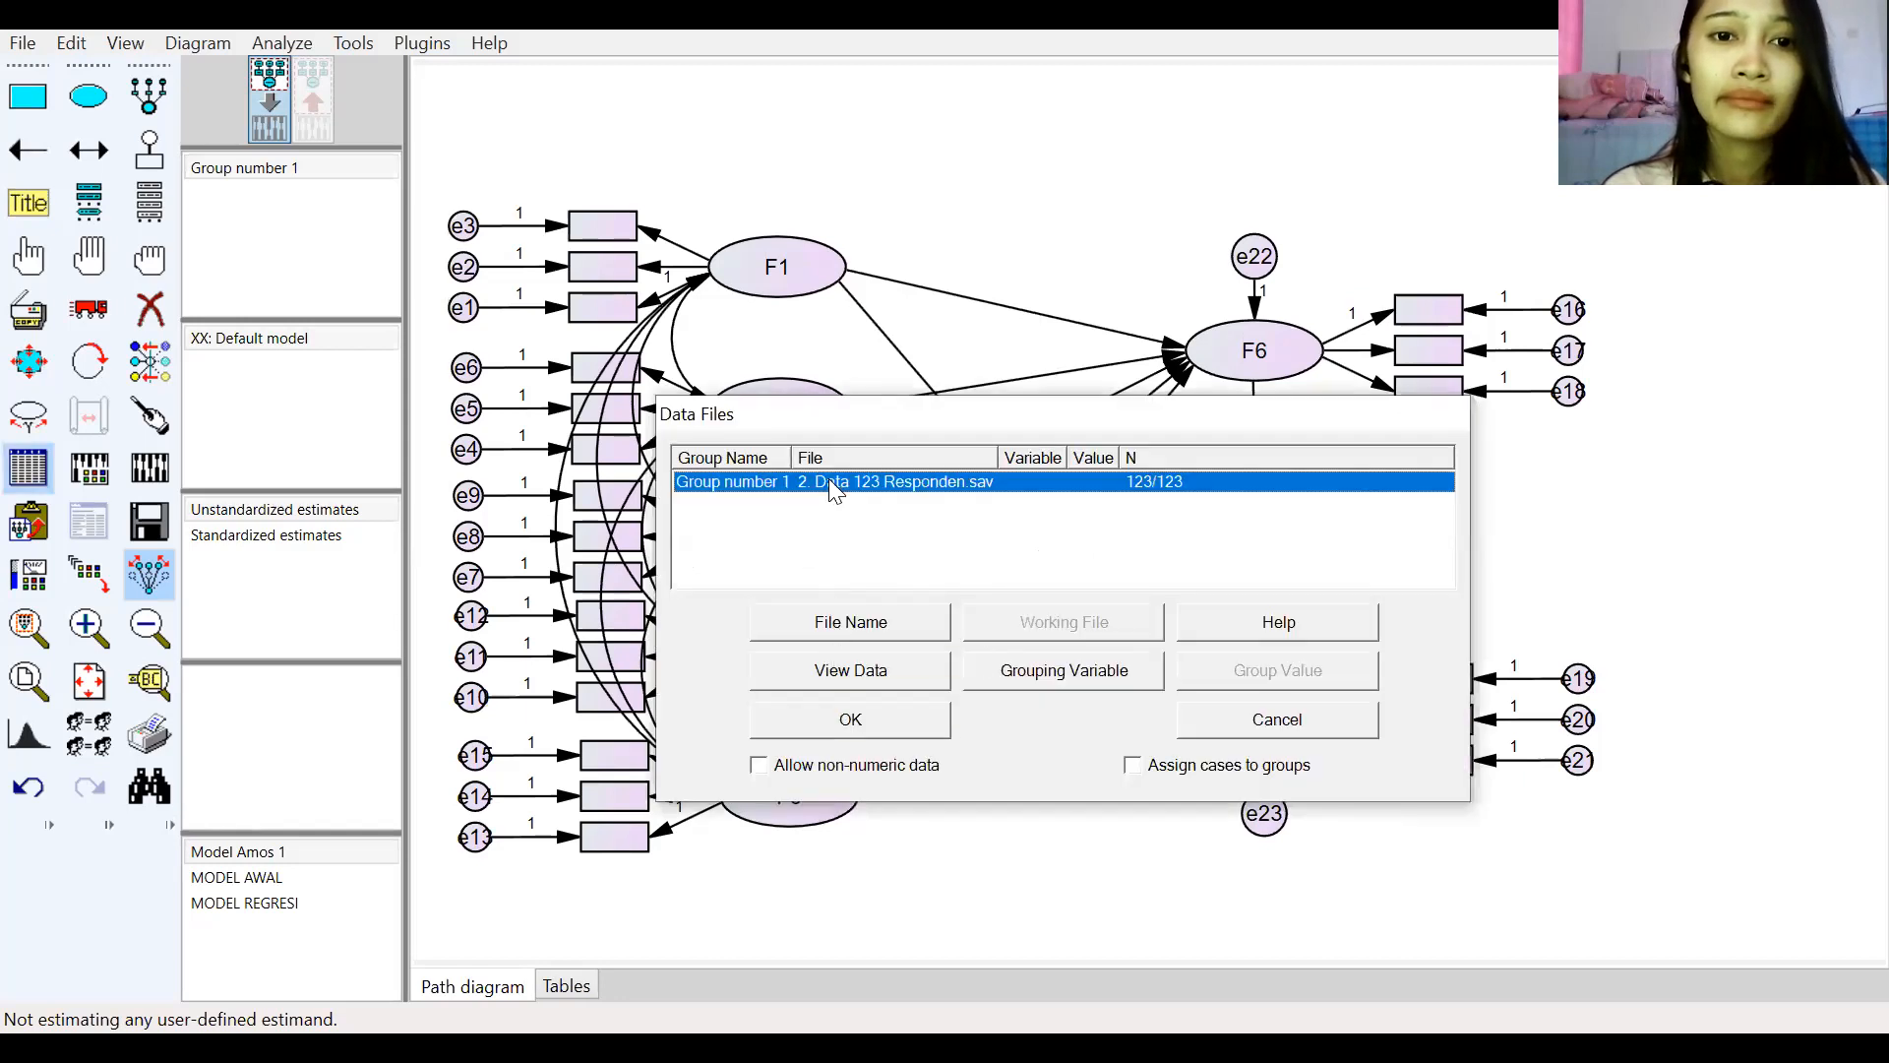
{"action": "left_click", "coordinate": [850, 721]}
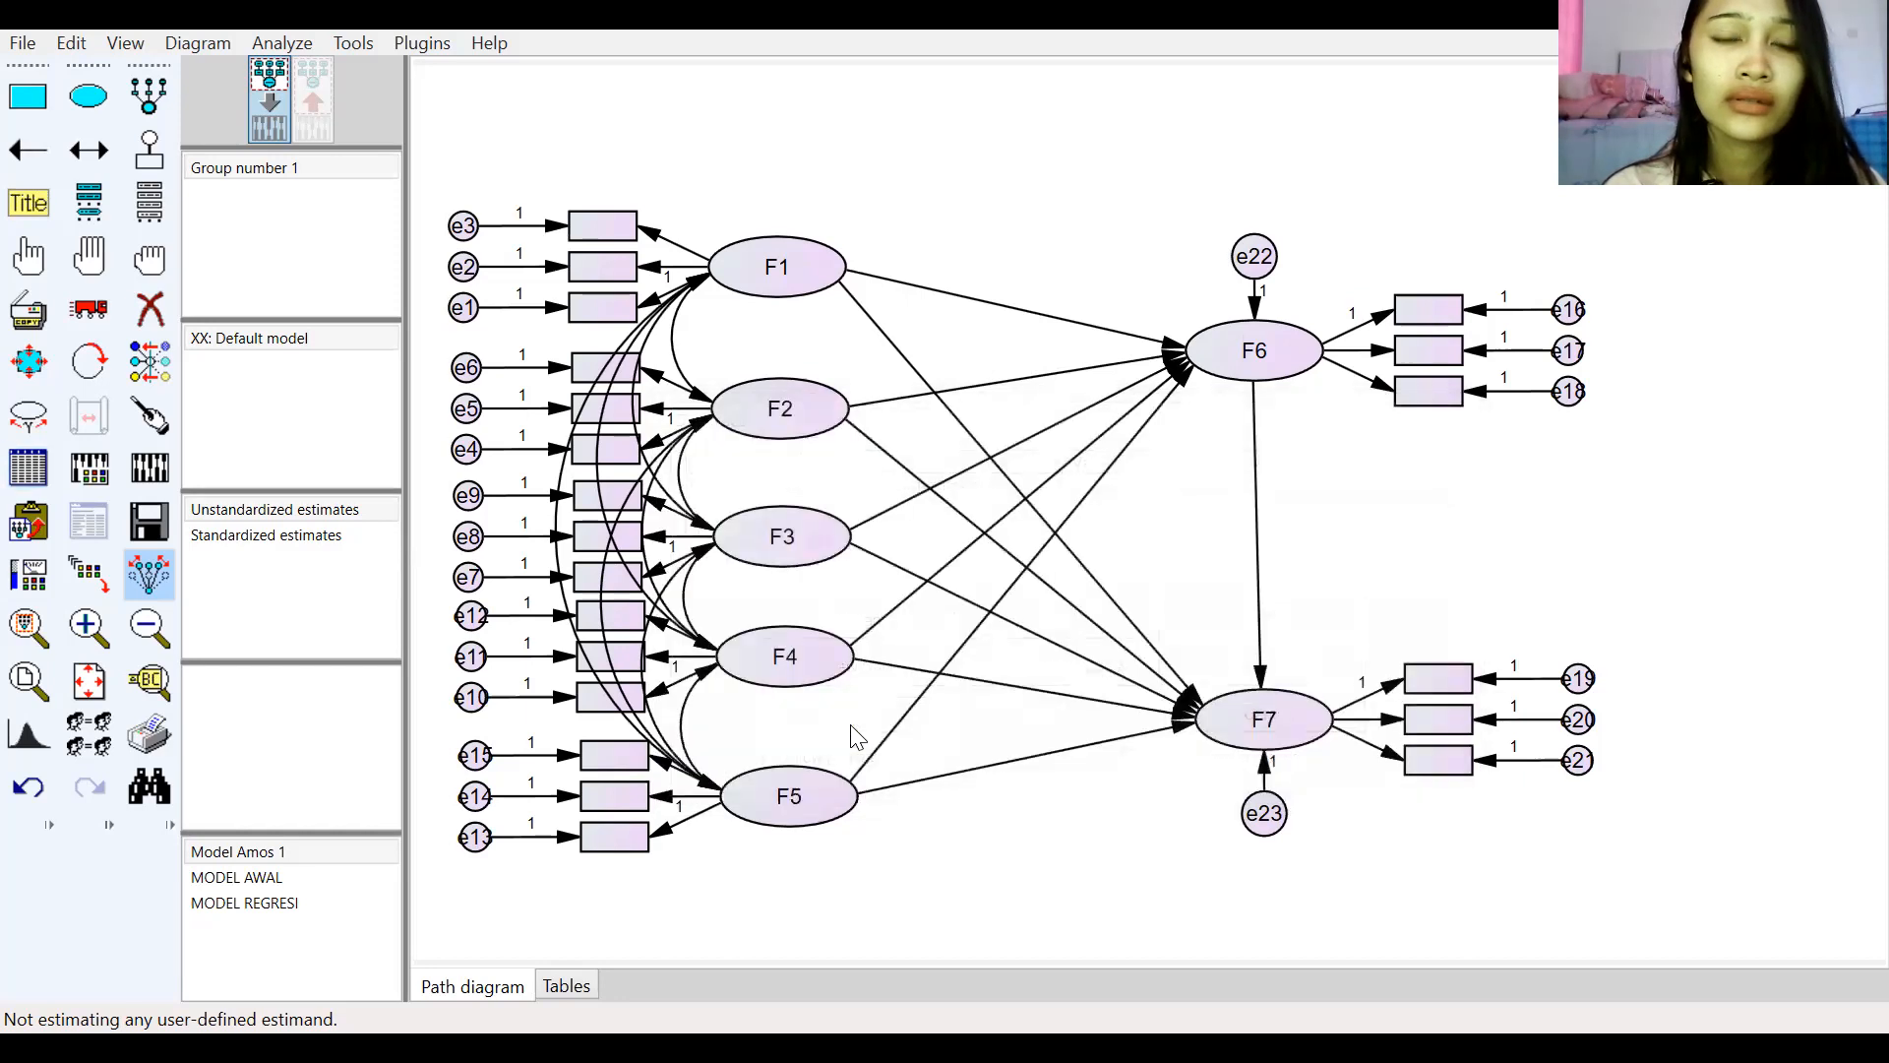
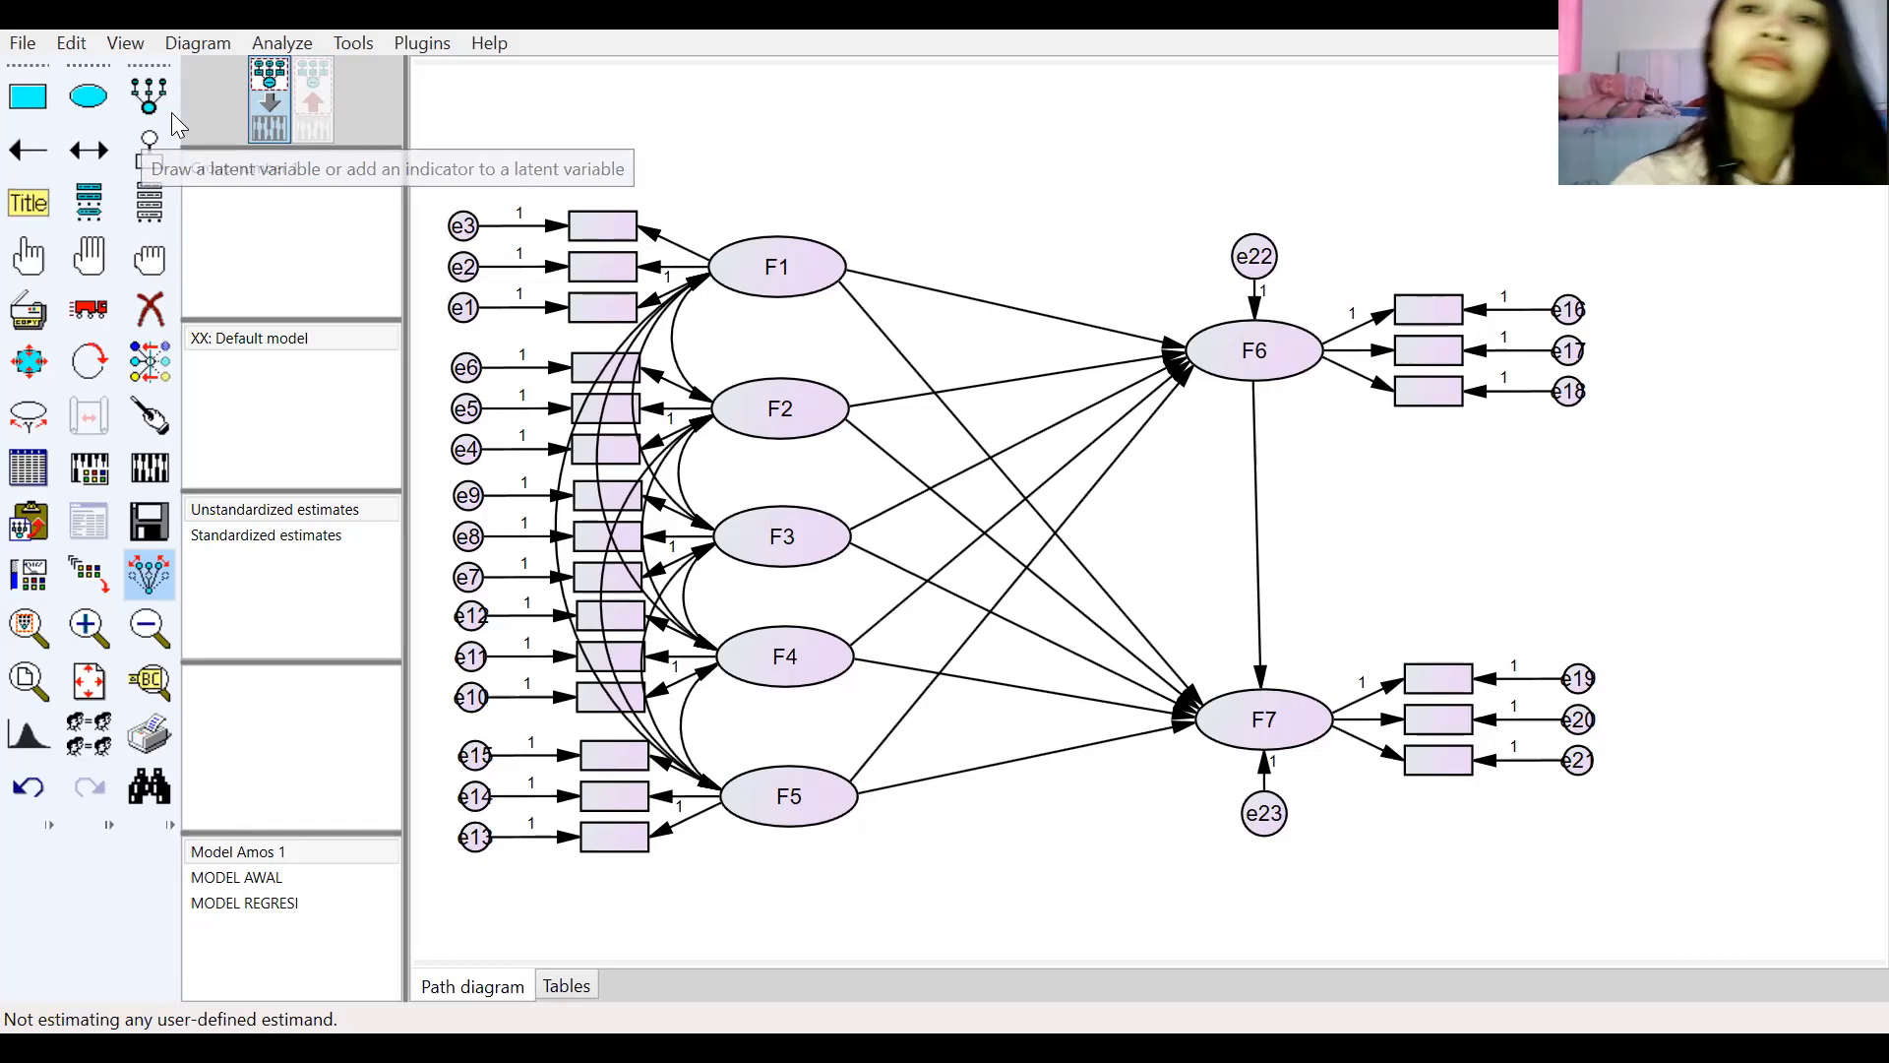
Step: Assign the dataset variables OP1–OP3, IN1–IN3 and AL1–AL3 to the indicator boxes of F1, F2 and F3
{"action": "left_click", "coordinate": [149, 200]}
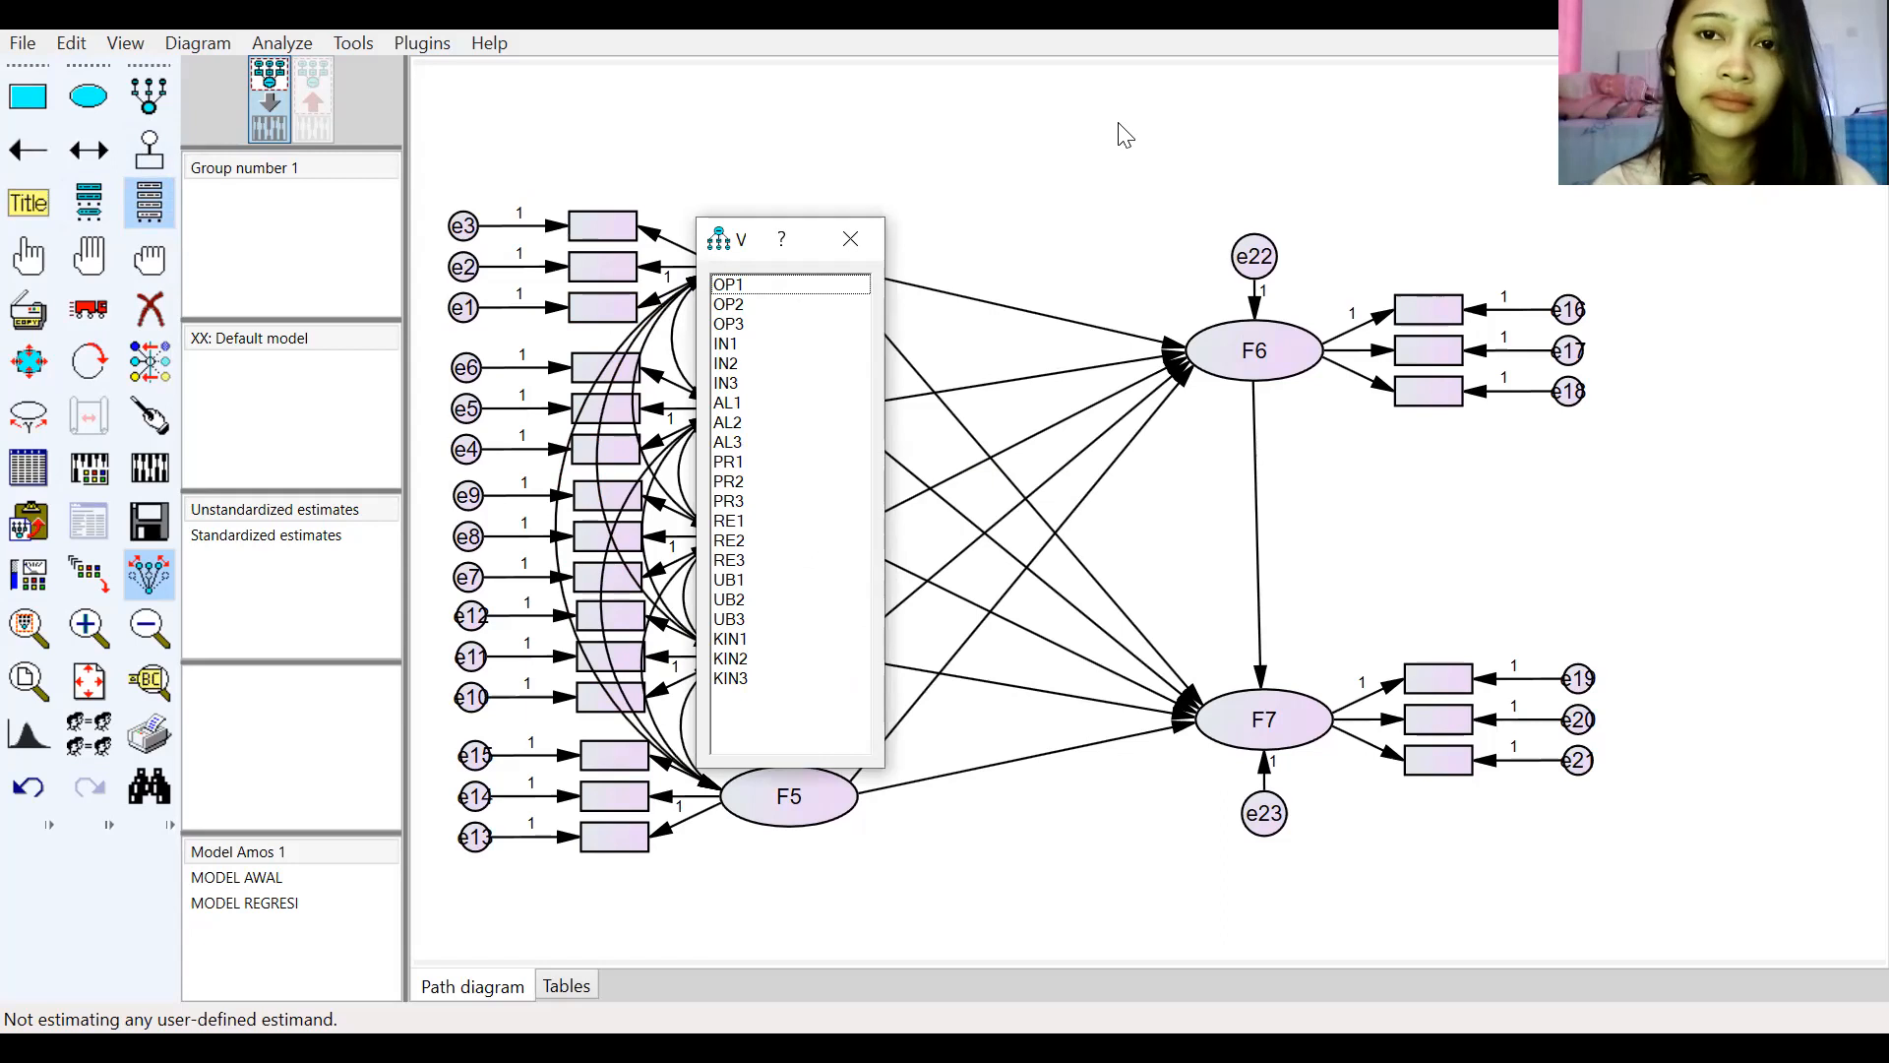
{"action": "left_click_drag", "start_coordinate": [739, 287], "coordinate": [608, 264]}
{"action": "left_click_drag", "start_coordinate": [733, 325], "coordinate": [616, 299]}
{"action": "left_click_drag", "start_coordinate": [733, 345], "coordinate": [592, 366]}
{"action": "left_click_drag", "start_coordinate": [728, 364], "coordinate": [610, 451]}
{"action": "left_click_drag", "start_coordinate": [739, 405], "coordinate": [610, 537]}
{"action": "left_click_drag", "start_coordinate": [731, 443], "coordinate": [603, 577]}
{"action": "mouse_move", "coordinate": [769, 463]}
{"action": "left_mouse_down"}
{"action": "mouse_move", "coordinate": [667, 620]}
{"action": "mouse_move", "coordinate": [625, 612]}
{"action": "mouse_move", "coordinate": [774, 461]}
{"action": "left_mouse_up"}
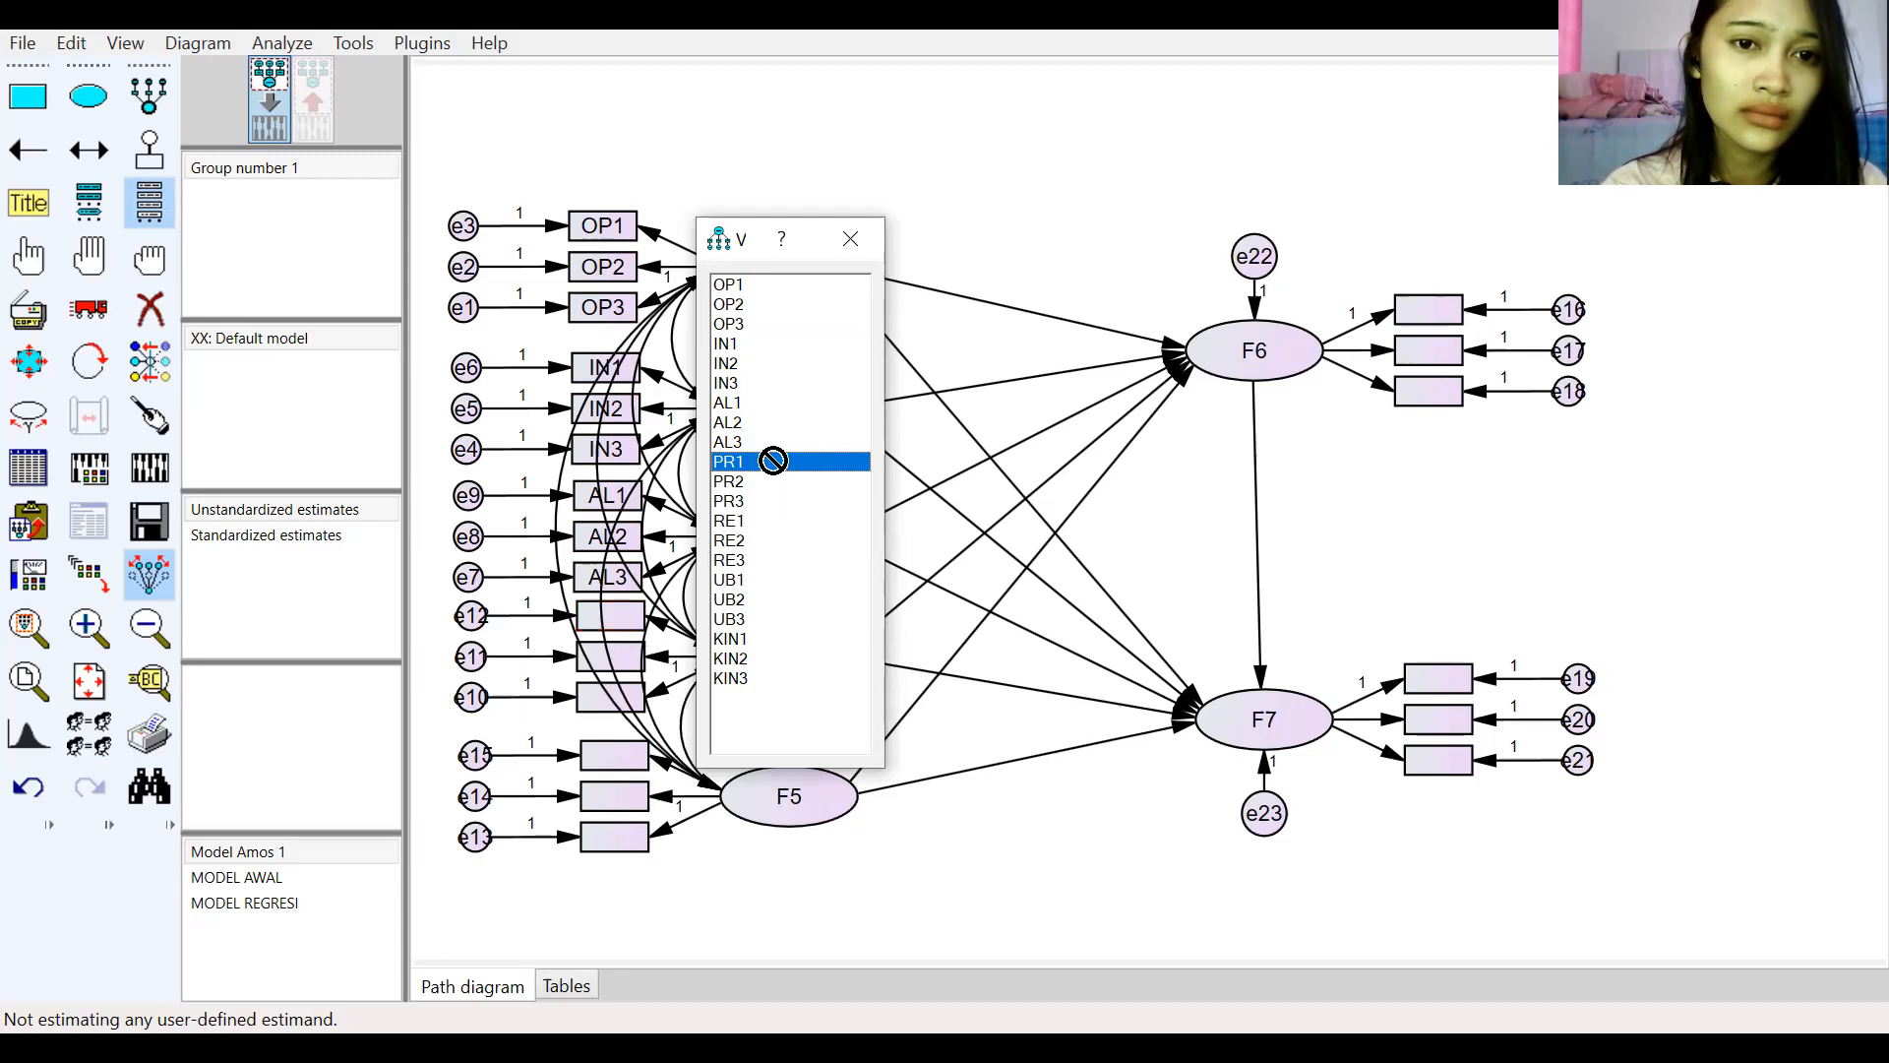
Step: Drop an extra OP1 variable box between F1 and F6, then close the dataset variable list
{"action": "left_click_drag", "start_coordinate": [809, 286], "coordinate": [946, 312]}
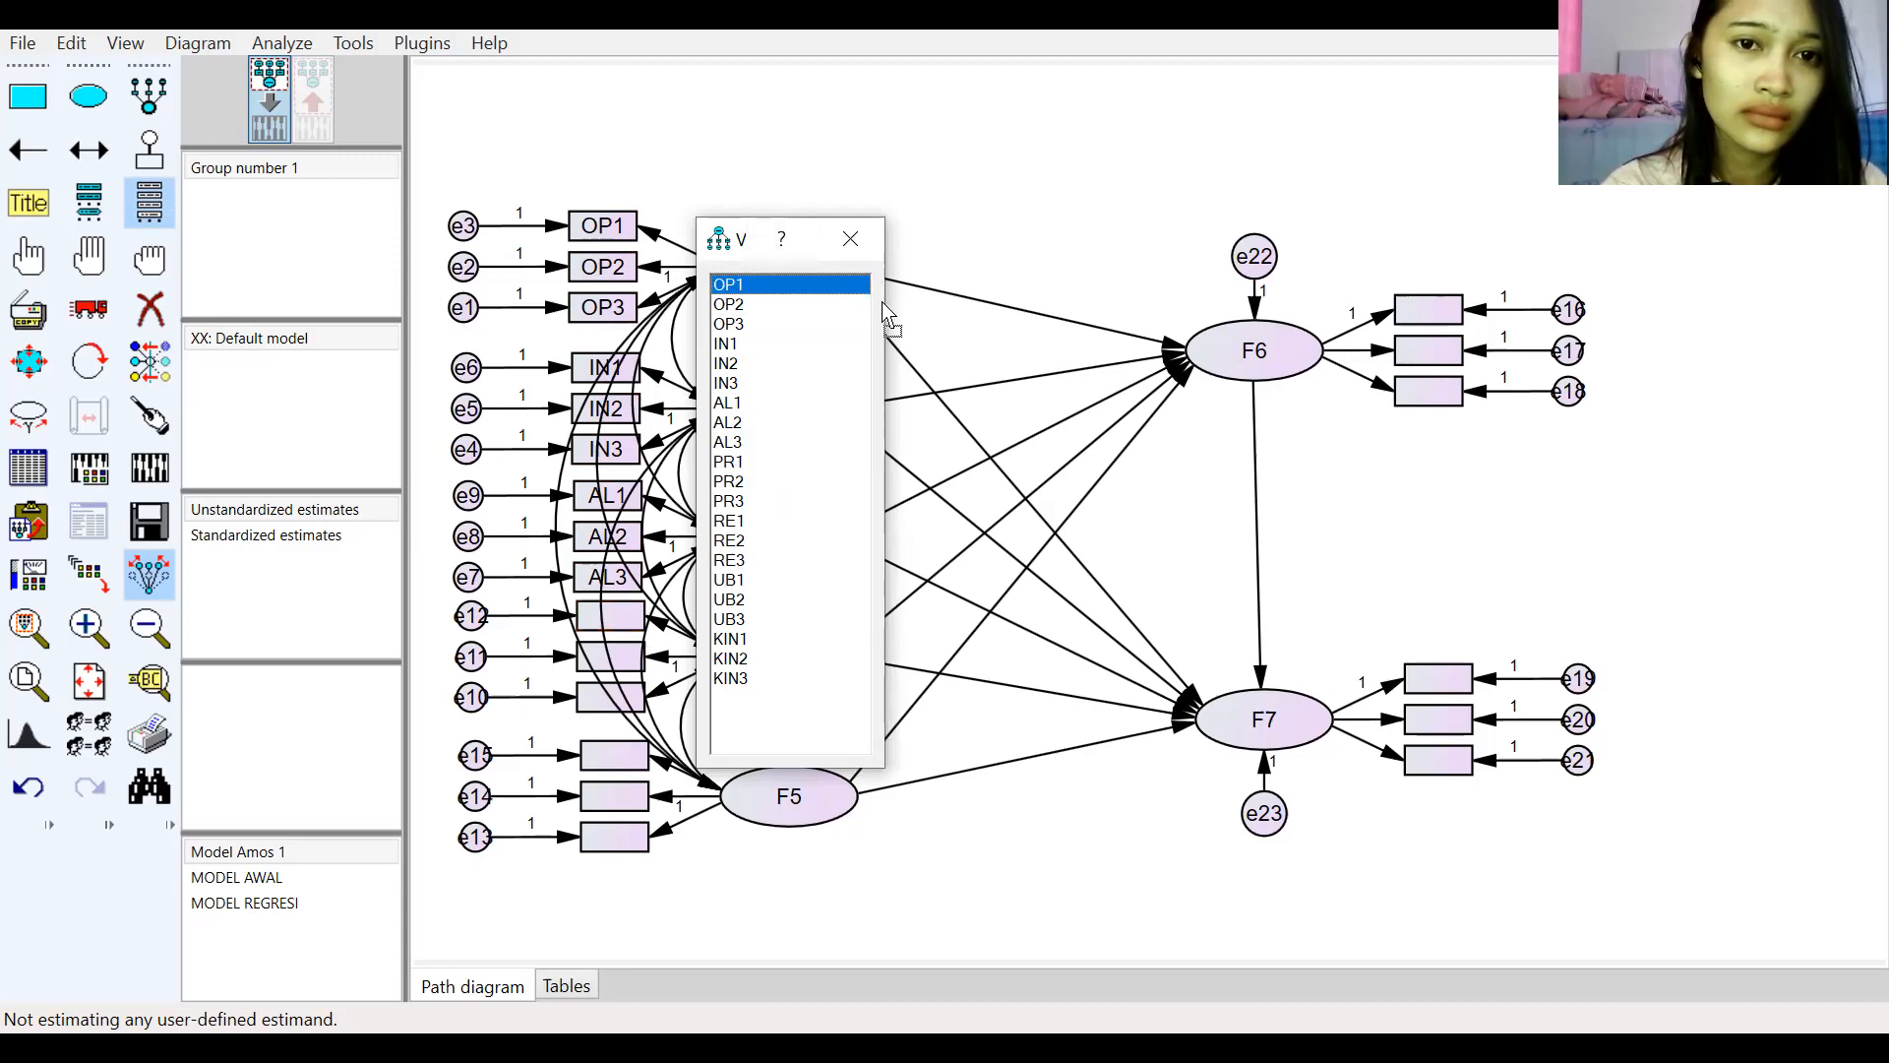
{"action": "left_click", "coordinate": [760, 753]}
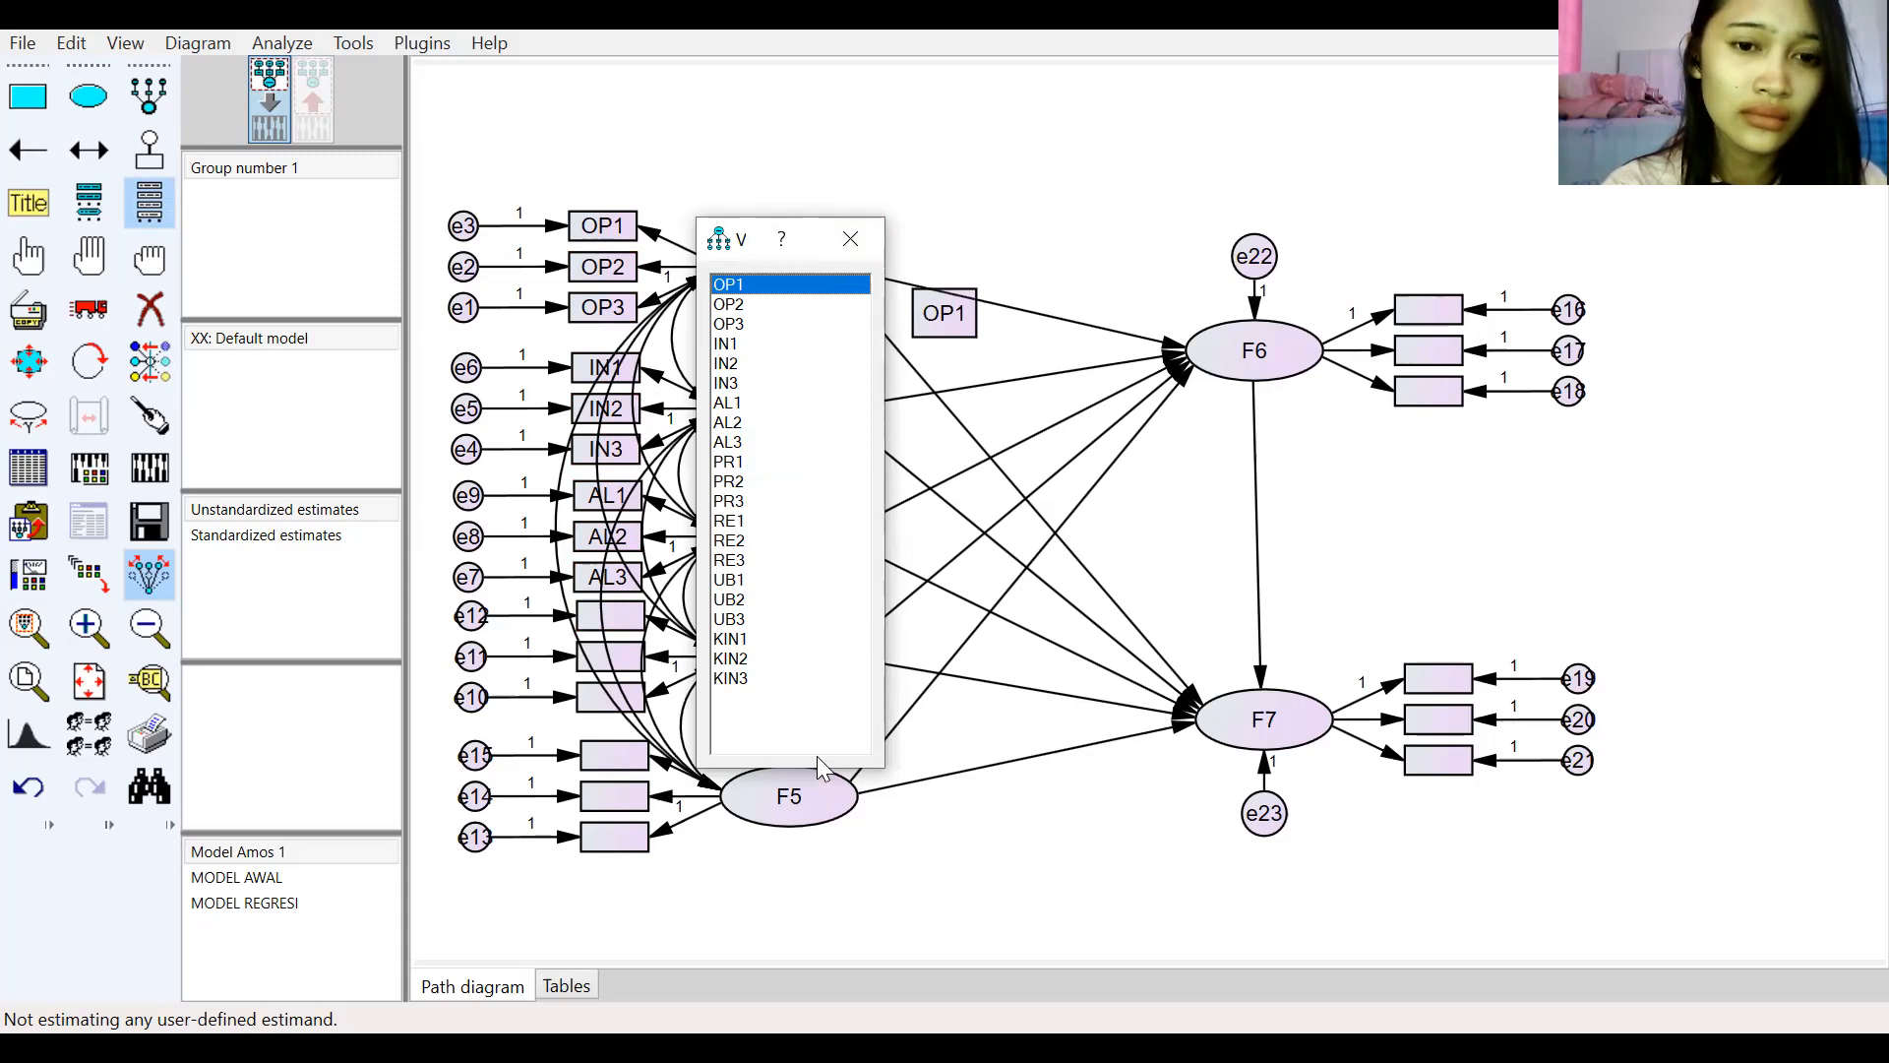
{"action": "left_click", "coordinate": [847, 240]}
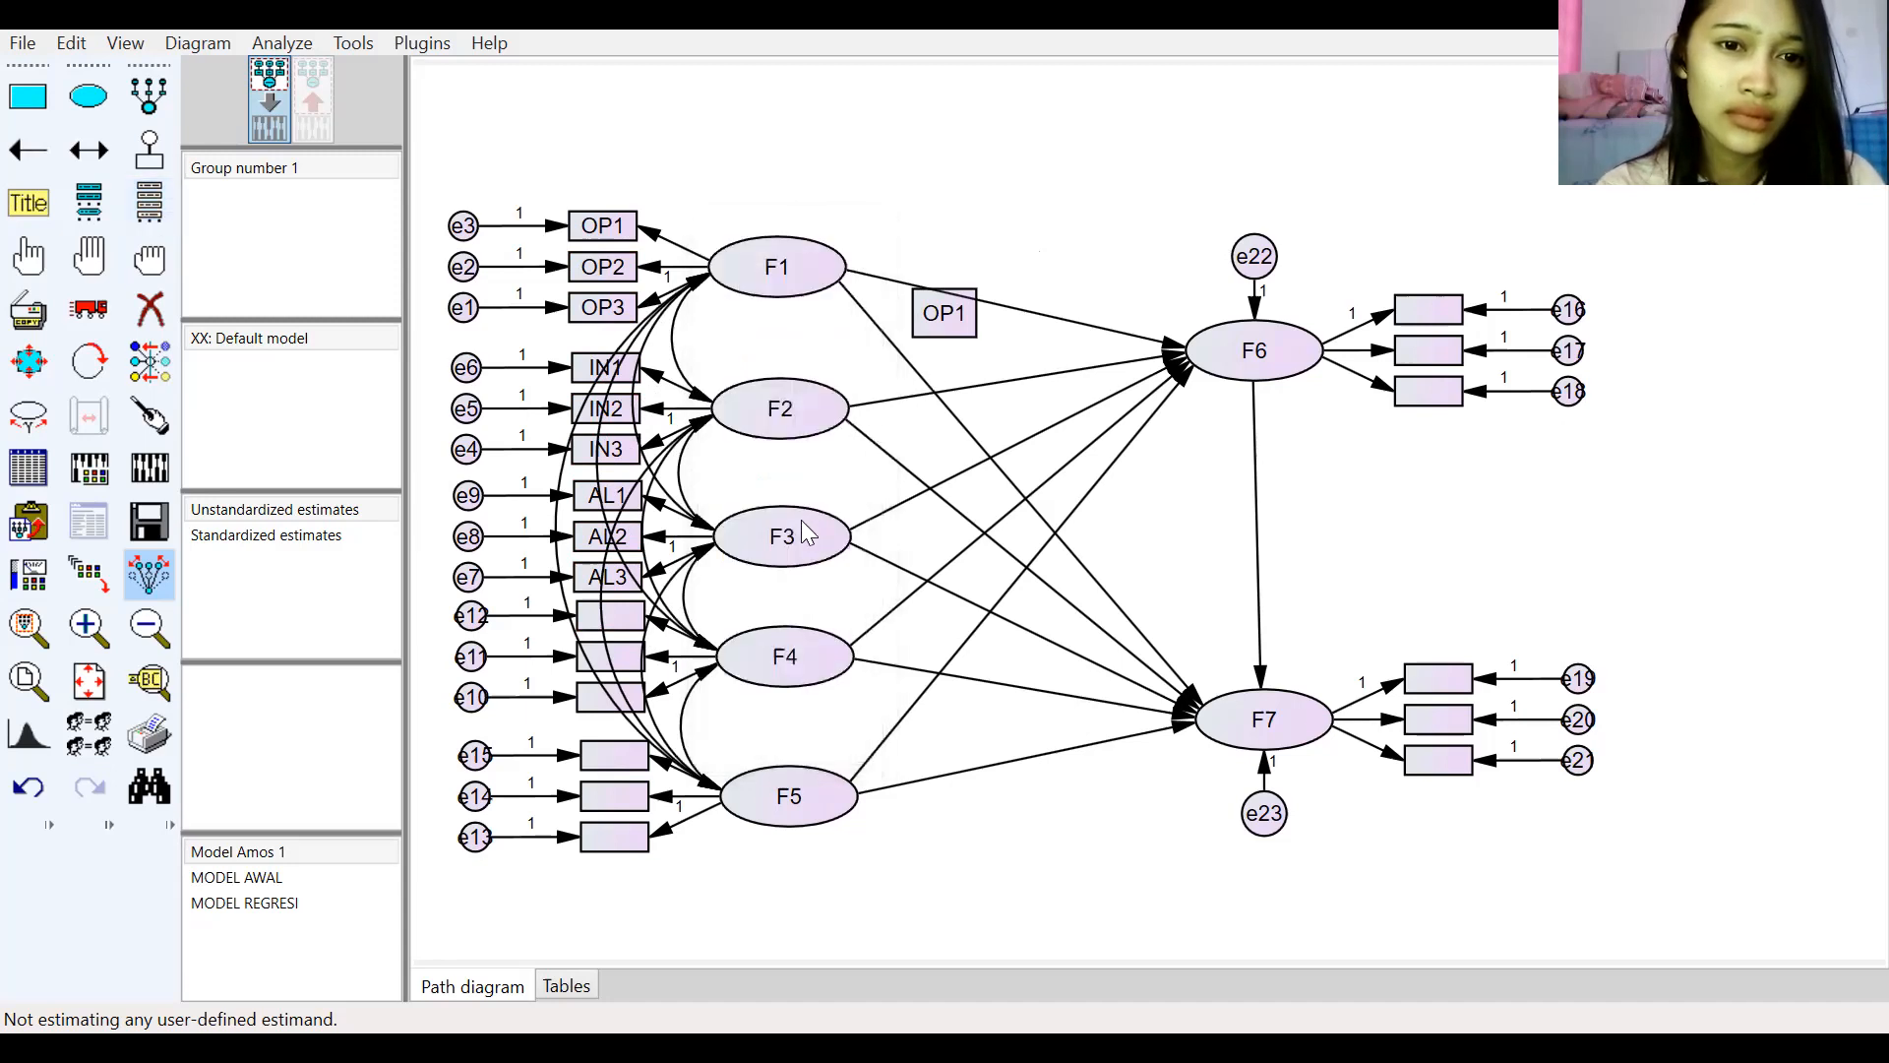
Step: Reopen the dataset variable list and assign PR1–PR3 and RE1–RE3 to the indicator boxes of F4 and F5
{"action": "left_click", "coordinate": [150, 205]}
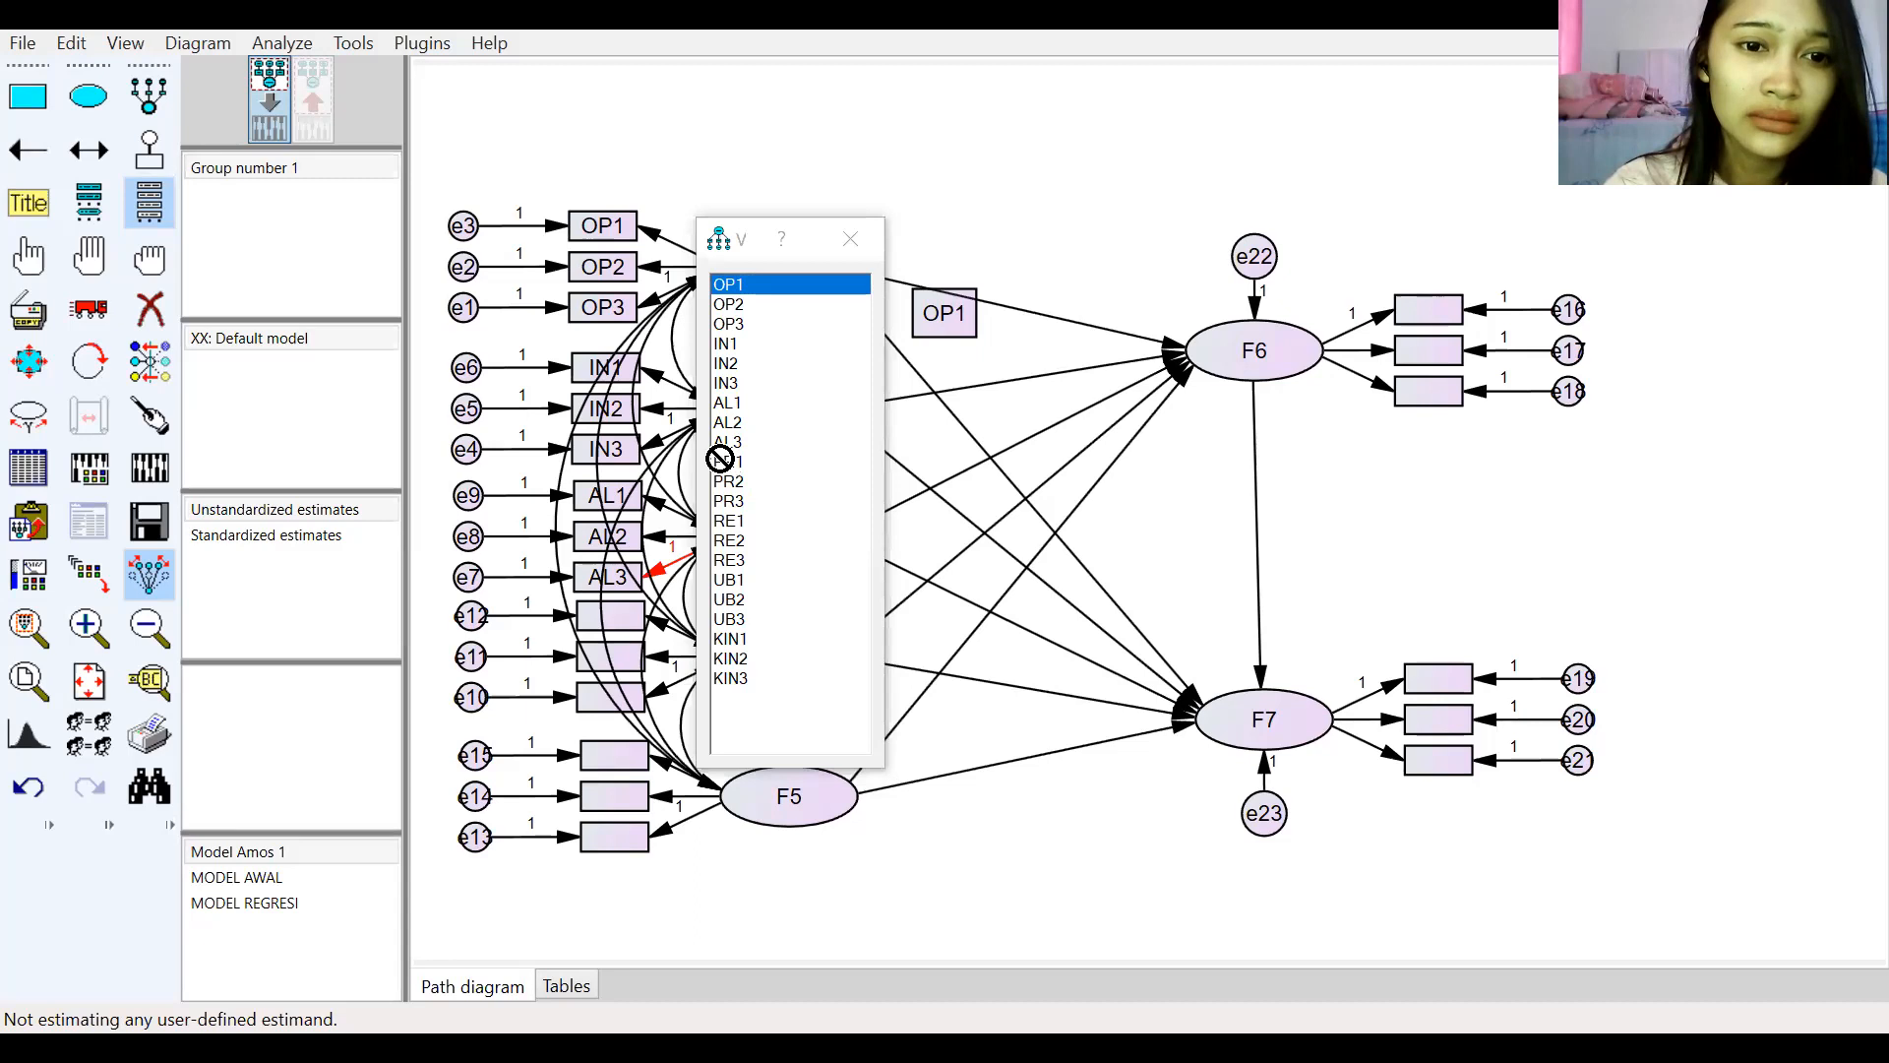
{"action": "left_click_drag", "start_coordinate": [728, 462], "coordinate": [612, 627]}
{"action": "left_click_drag", "start_coordinate": [728, 481], "coordinate": [611, 663]}
{"action": "left_click_drag", "start_coordinate": [728, 501], "coordinate": [623, 702]}
{"action": "left_click_drag", "start_coordinate": [729, 520], "coordinate": [635, 759]}
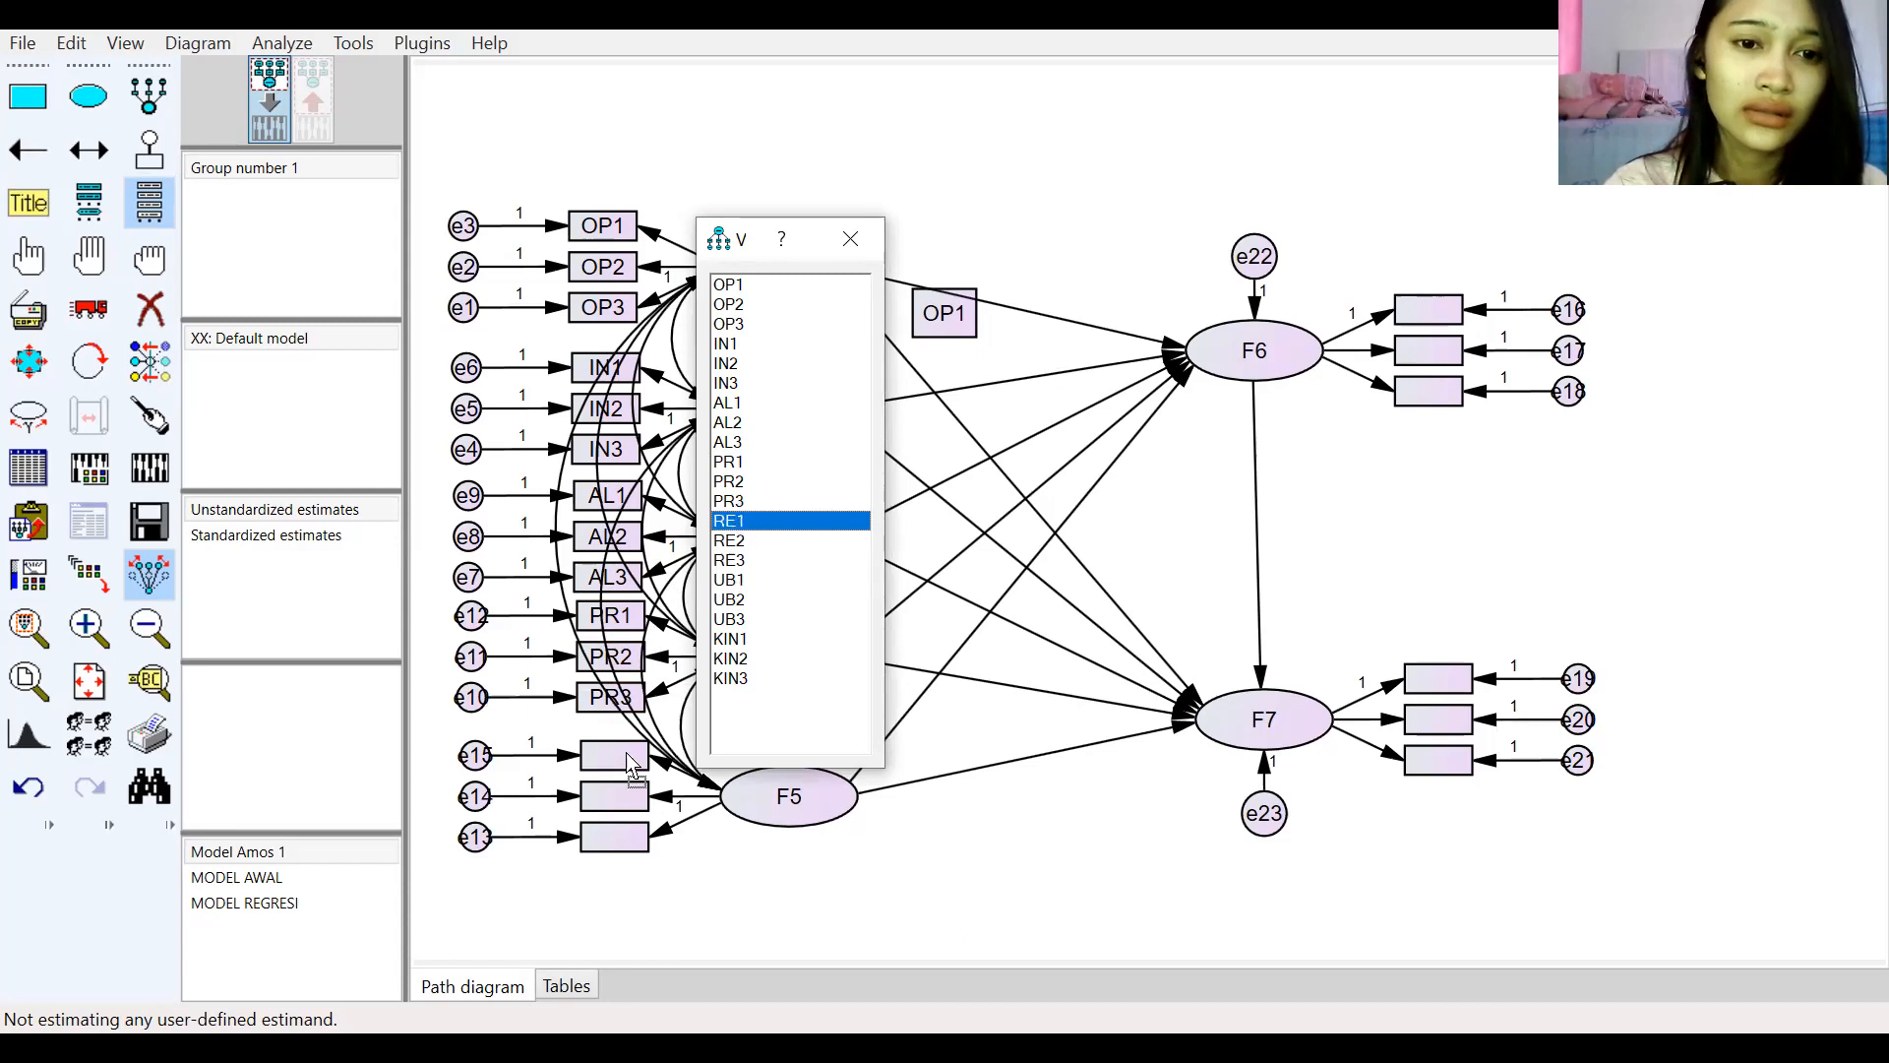
{"action": "left_click_drag", "start_coordinate": [730, 540], "coordinate": [614, 795]}
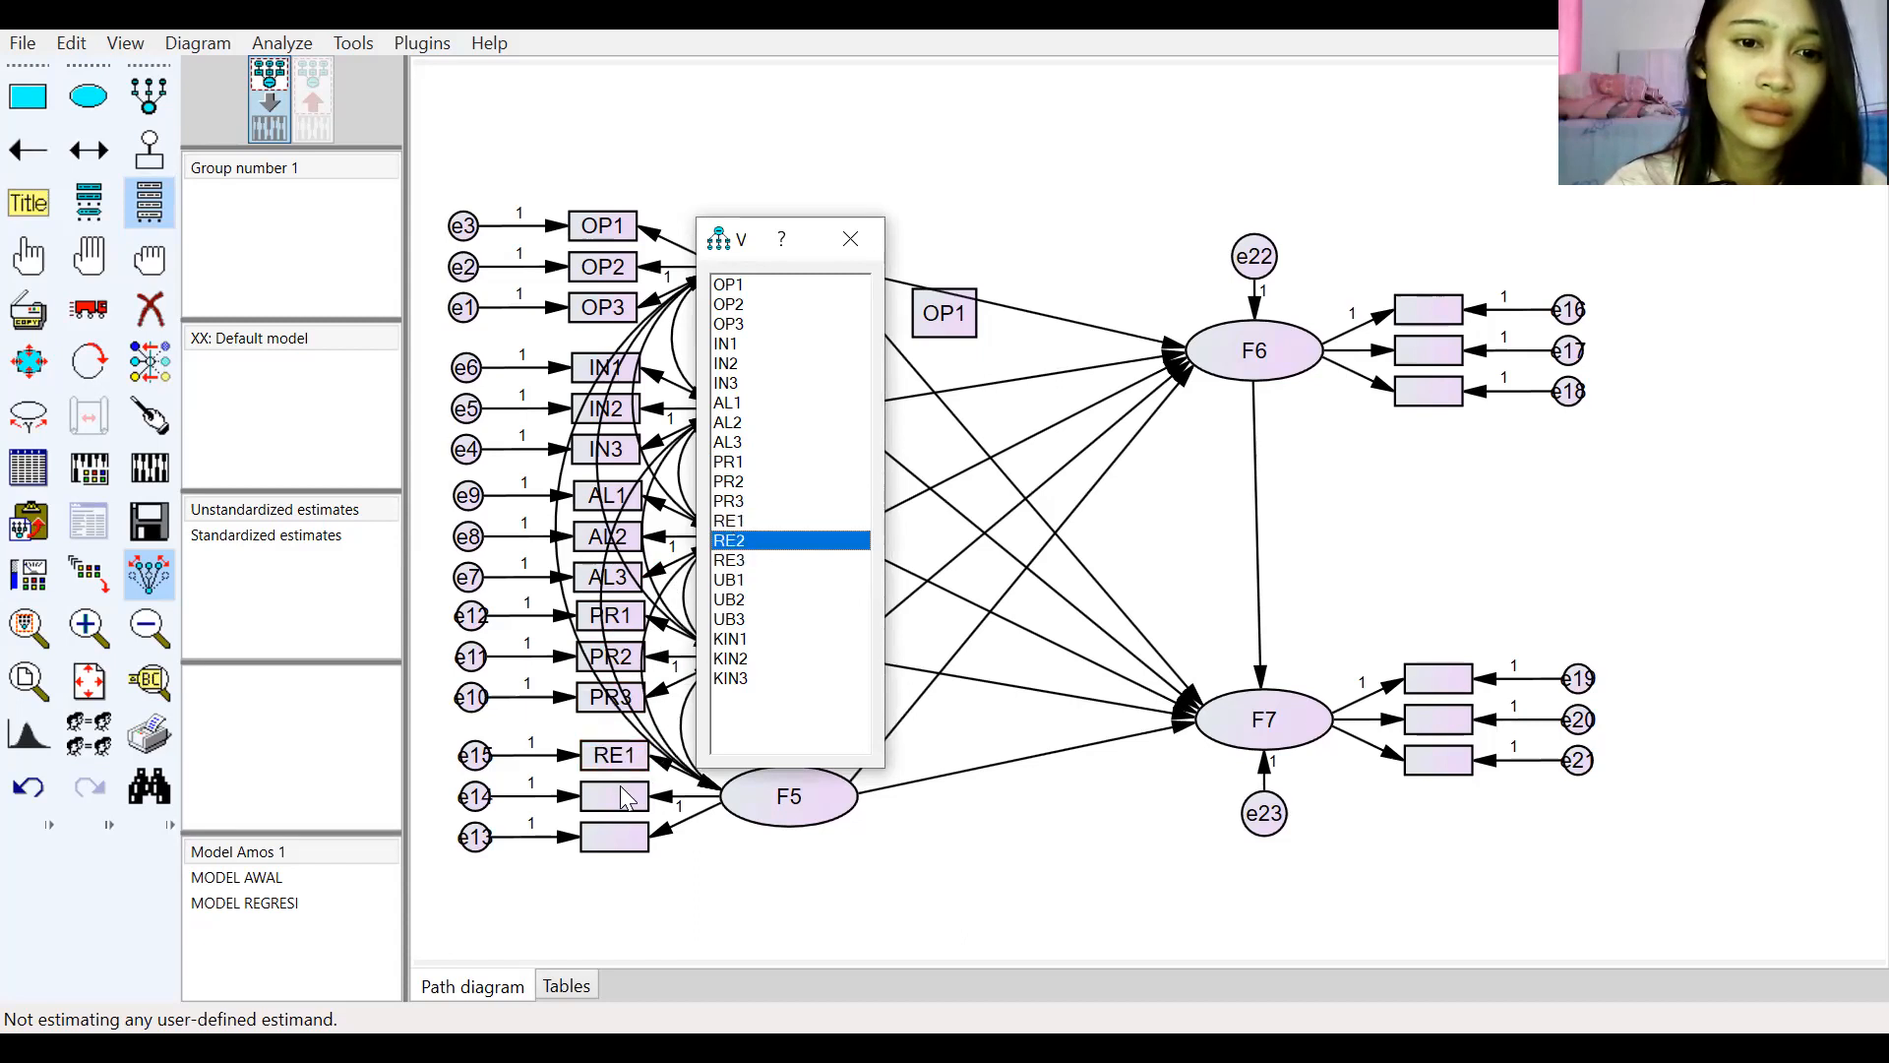
{"action": "left_click_drag", "start_coordinate": [743, 565], "coordinate": [610, 831]}
Step: Assign UB1–UB3 and KIN1–KIN3 to the indicator boxes of F6 and F7, then close the variable list
{"action": "left_click_drag", "start_coordinate": [733, 581], "coordinate": [1428, 309]}
{"action": "left_click_drag", "start_coordinate": [729, 599], "coordinate": [1408, 378]}
{"action": "left_click_drag", "start_coordinate": [747, 640], "coordinate": [1454, 673]}
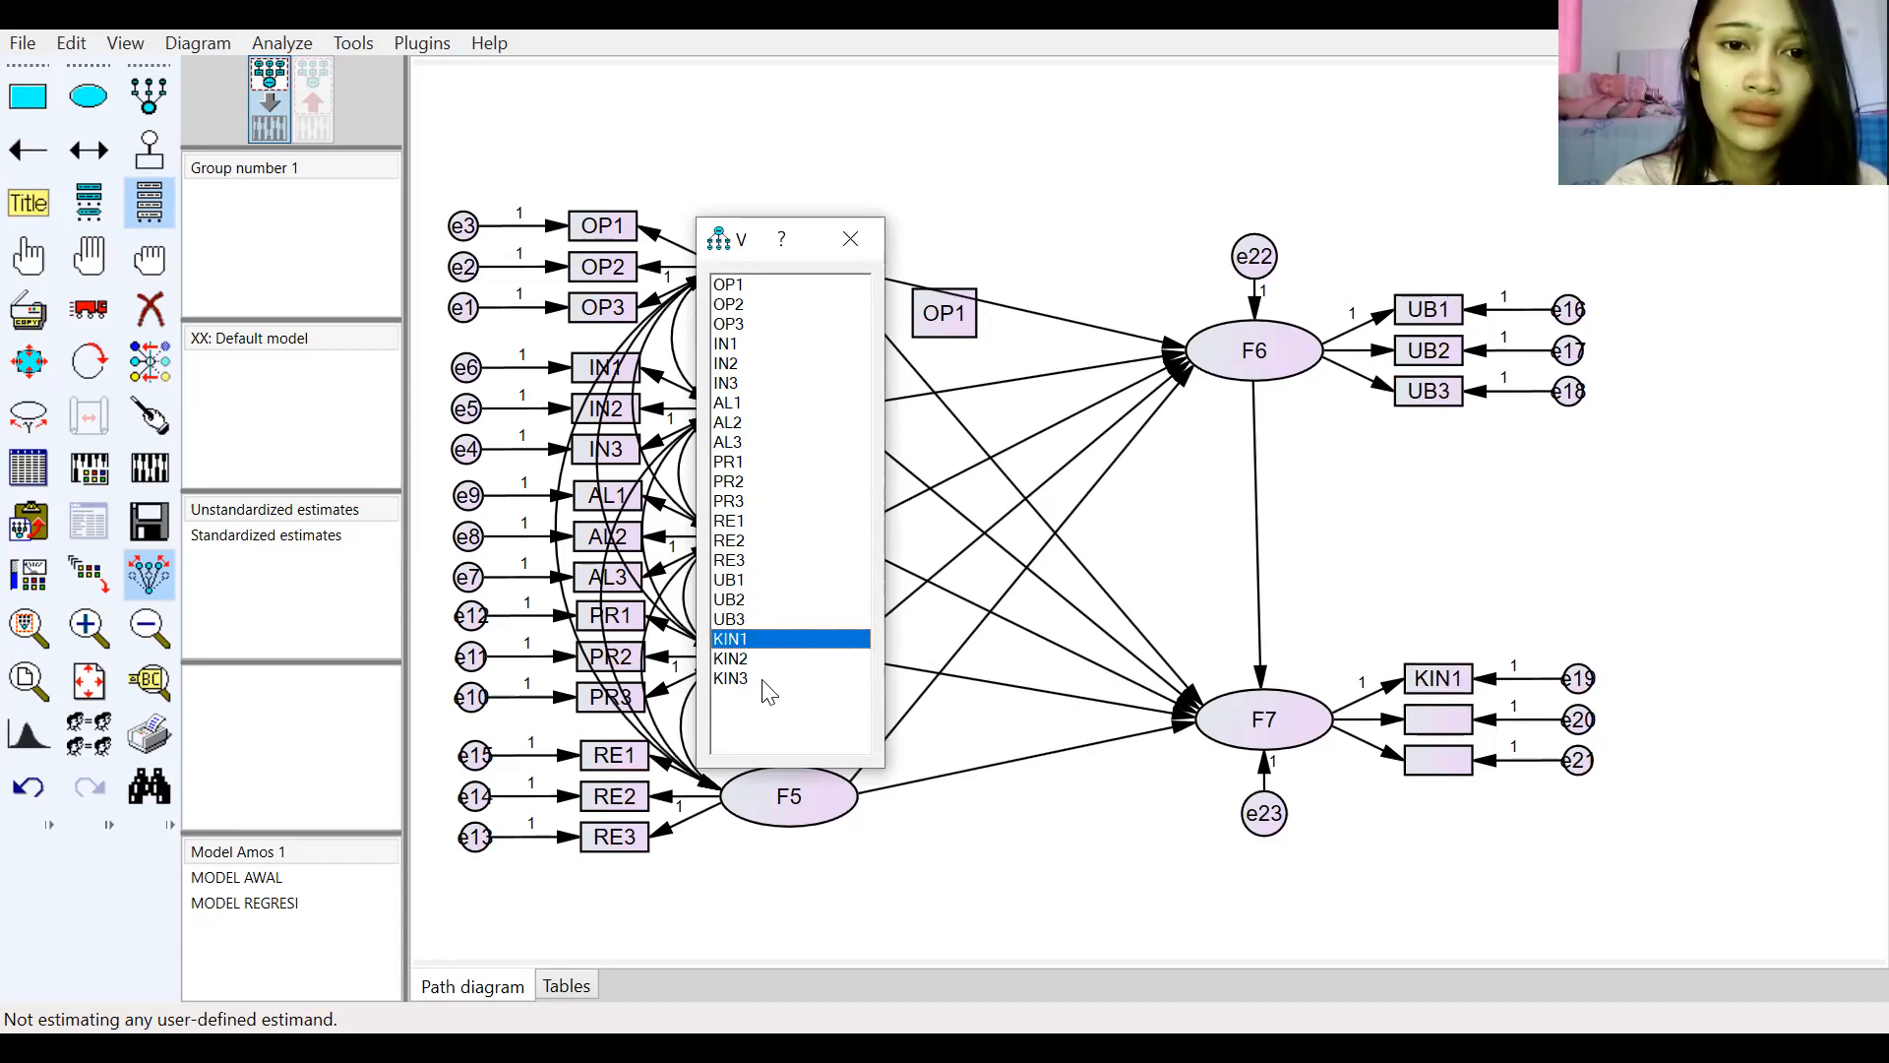
{"action": "left_click_drag", "start_coordinate": [747, 660], "coordinate": [1437, 719]}
{"action": "left_click_drag", "start_coordinate": [748, 679], "coordinate": [1447, 758]}
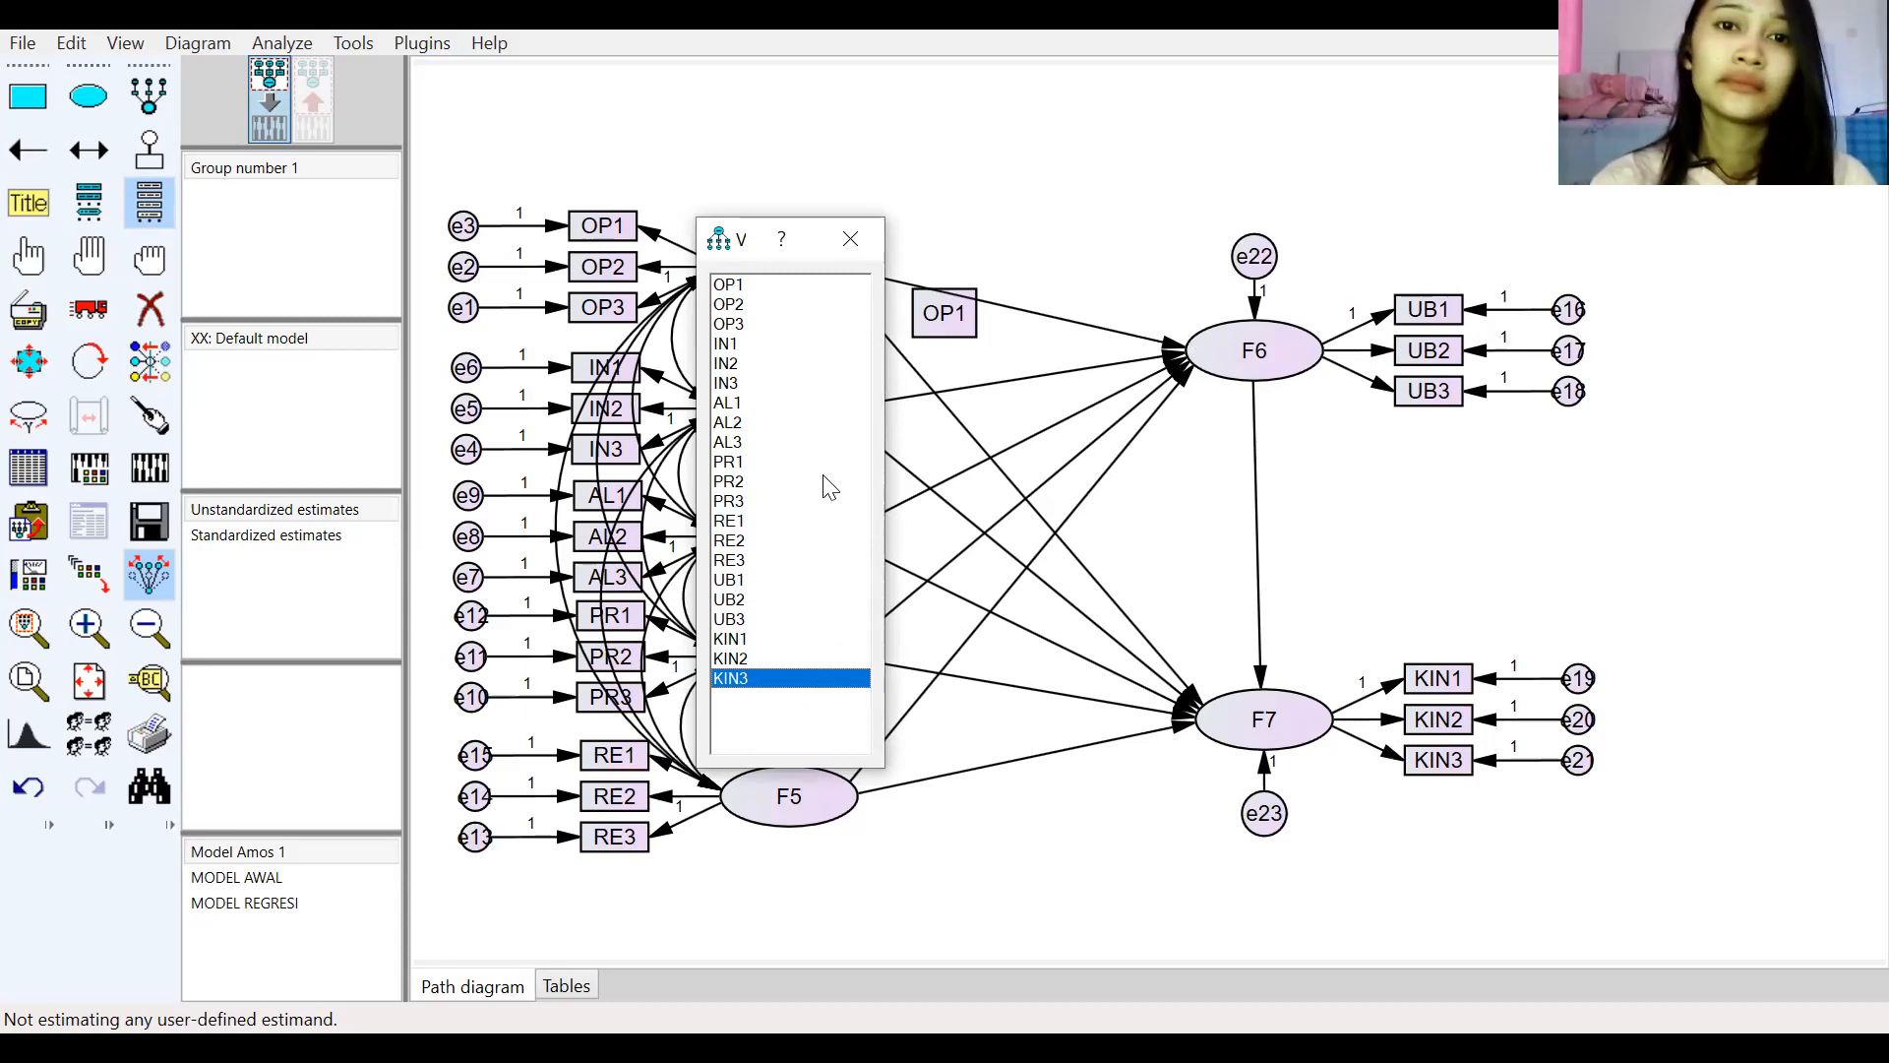
{"action": "left_click", "coordinate": [867, 242]}
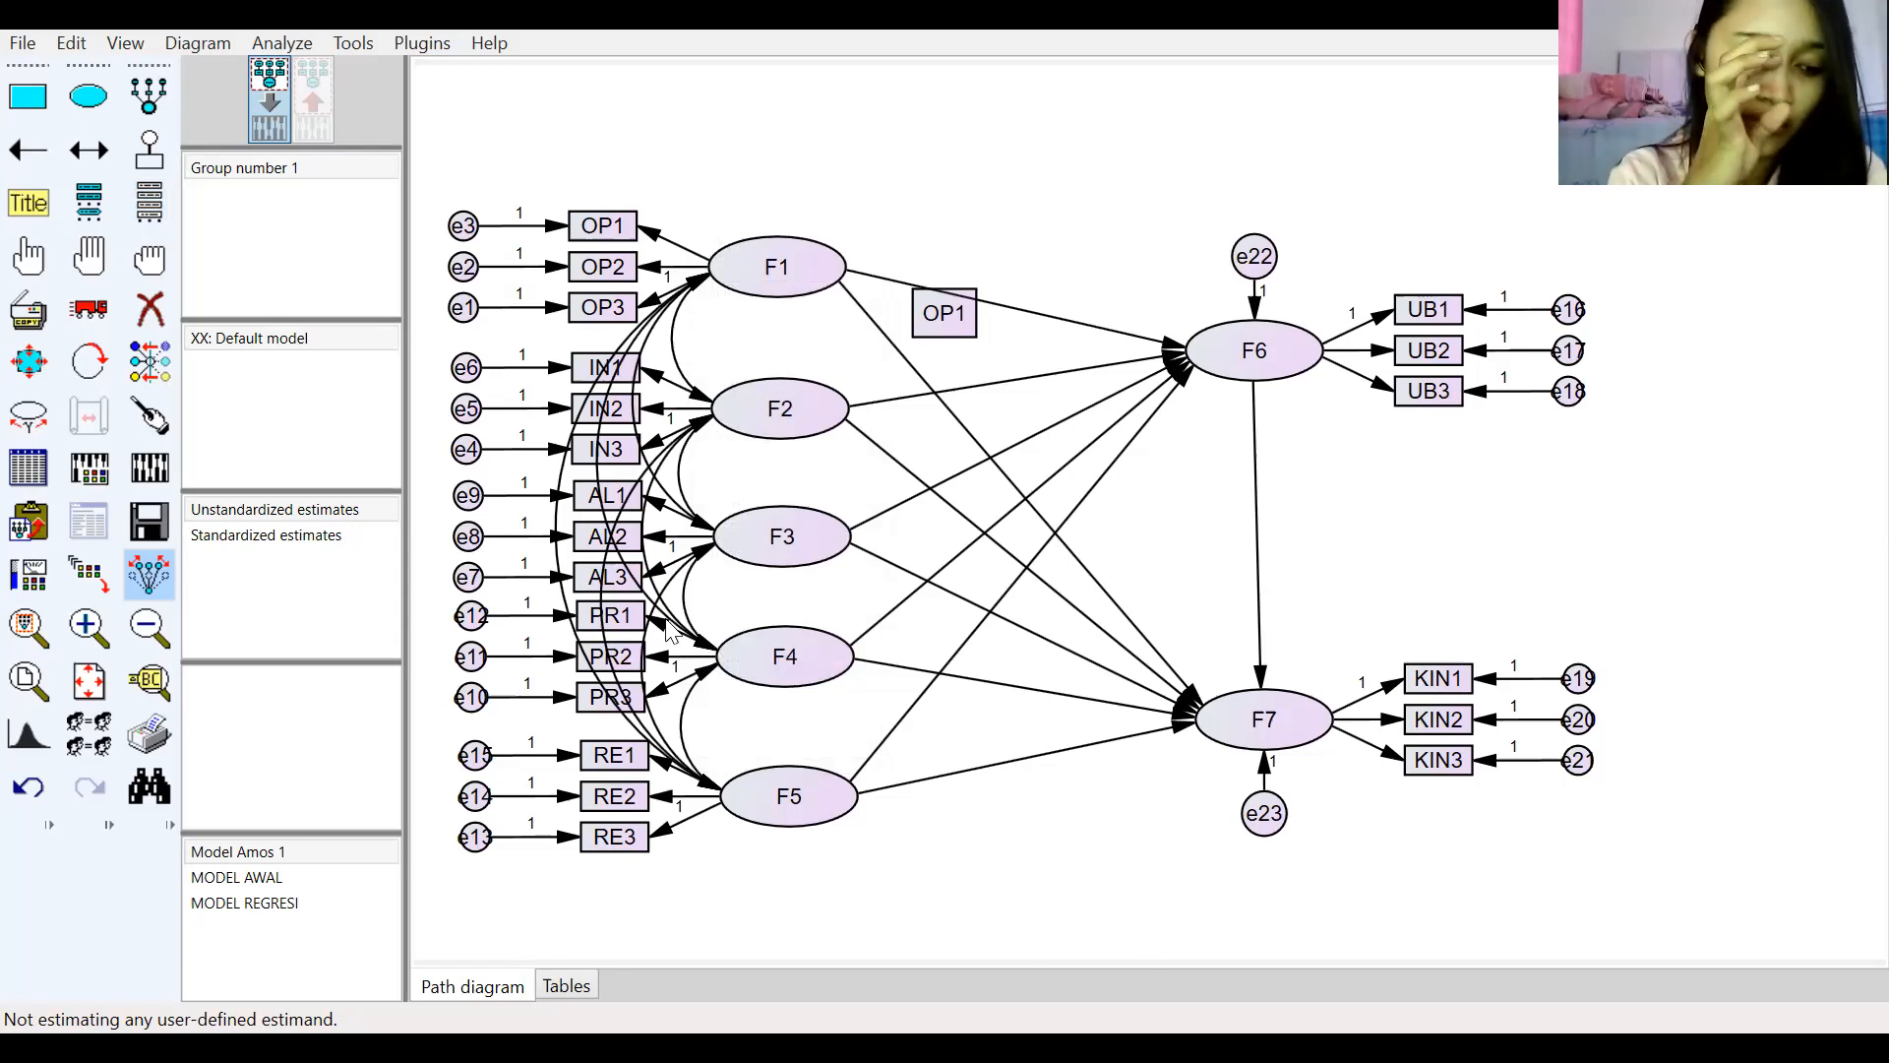
Step: Rename latent variable F1 to Orientasi, opening and cancelling the set-default options along the way
{"action": "double_click", "coordinate": [791, 266]}
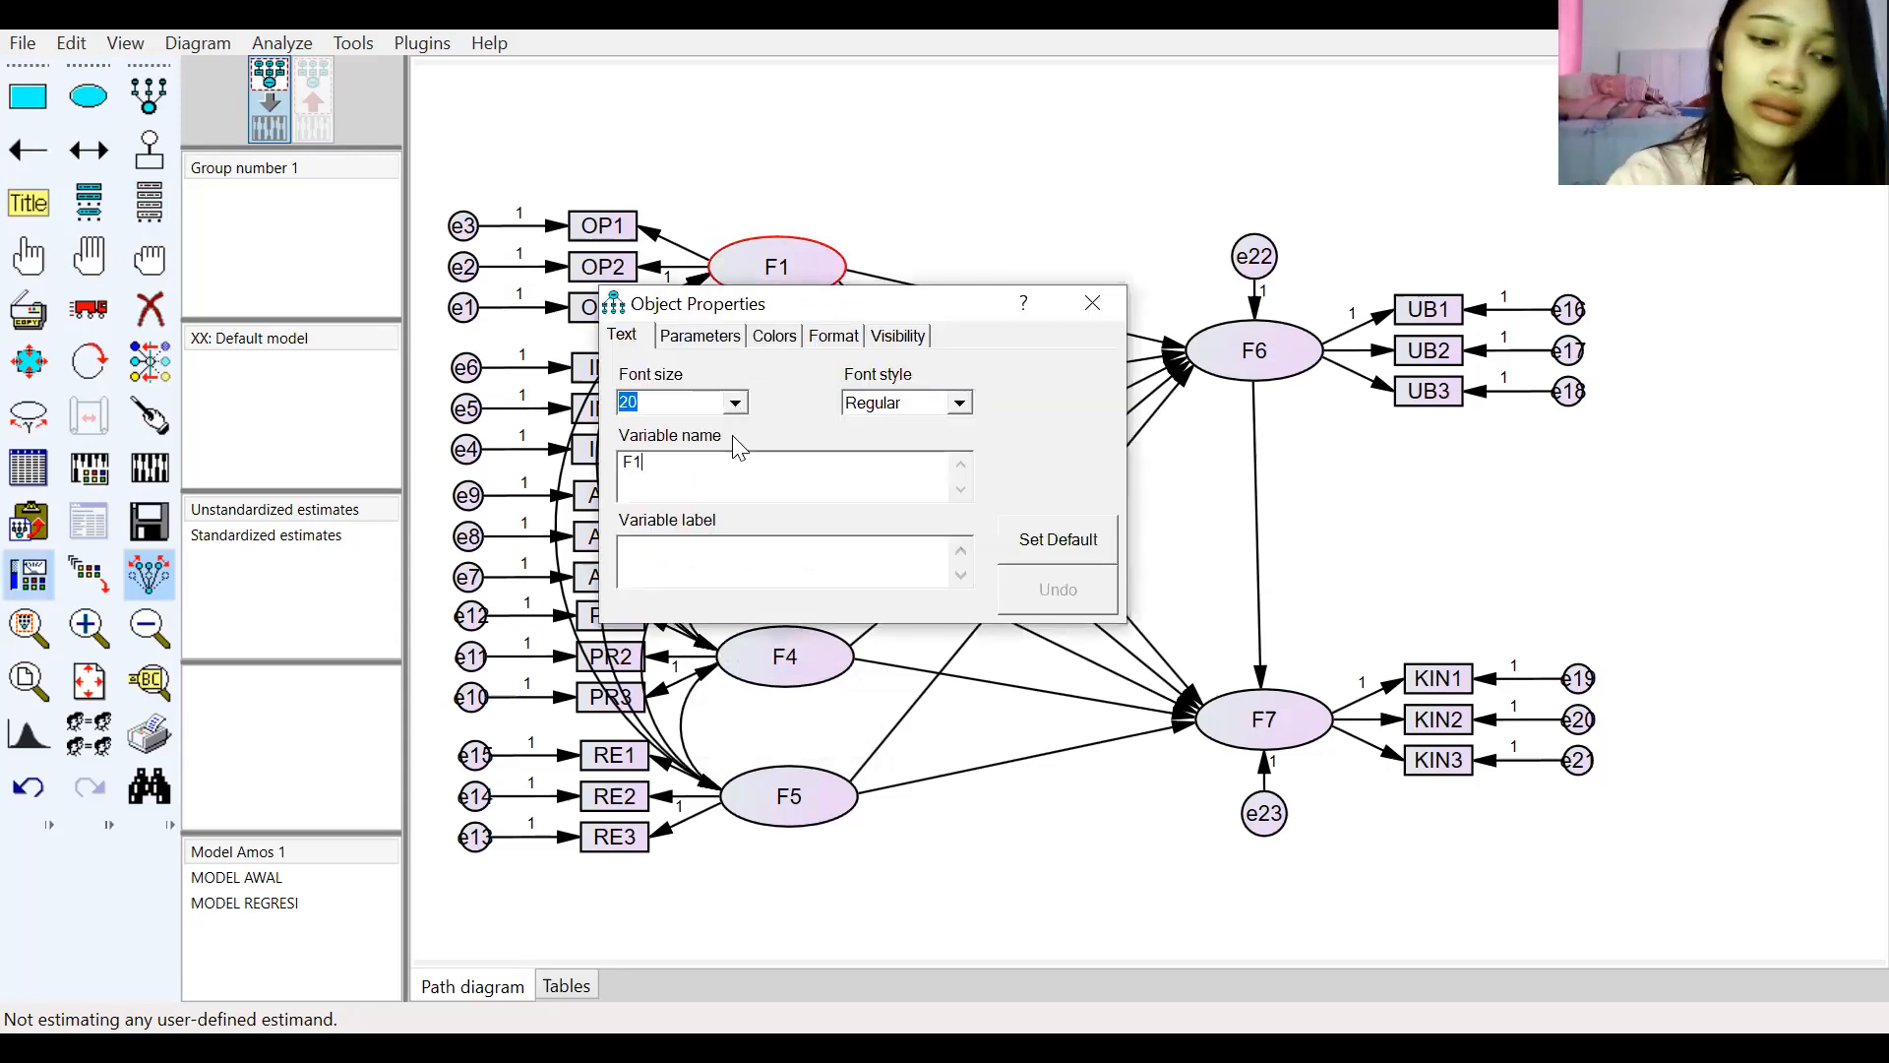
{"action": "key", "text": "BackSpace"}
{"action": "key", "text": "BackSpace"}
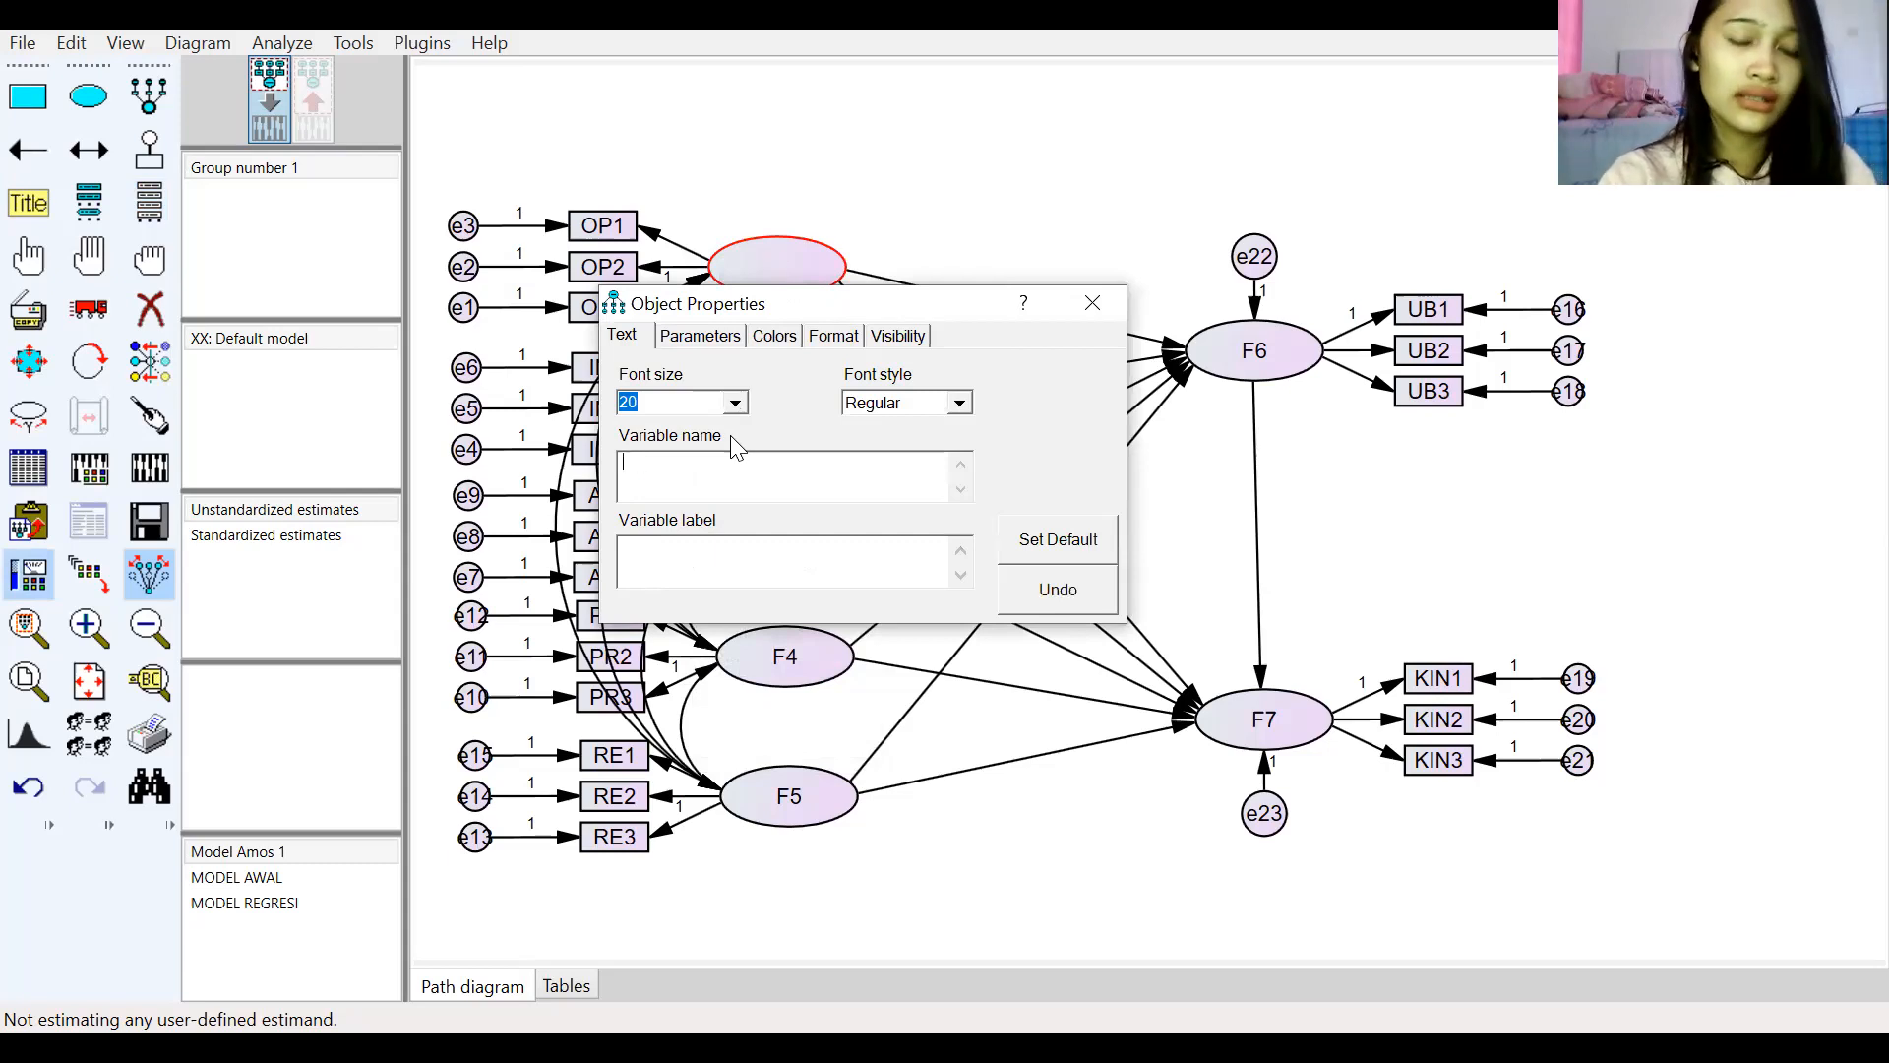
{"action": "type", "text": "O"}
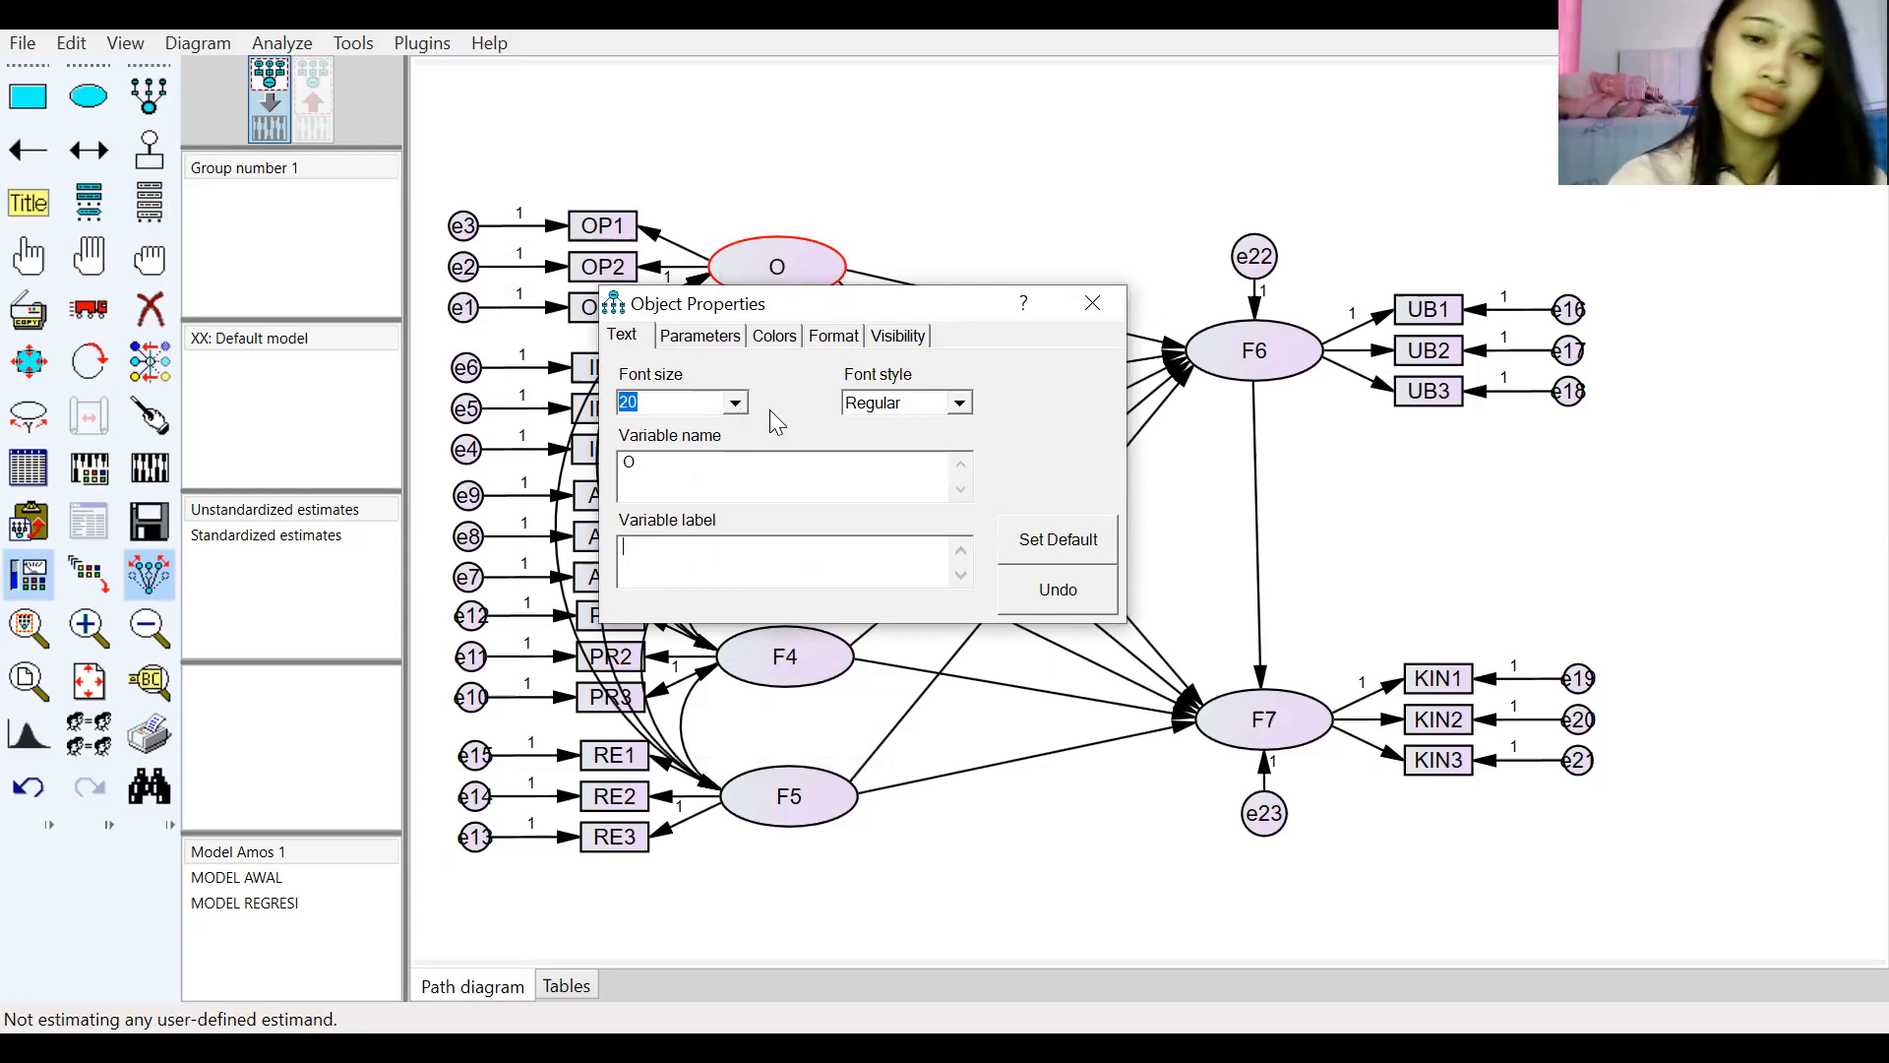
{"action": "left_click", "coordinate": [751, 476]}
{"action": "type", "text": "rientasi"}
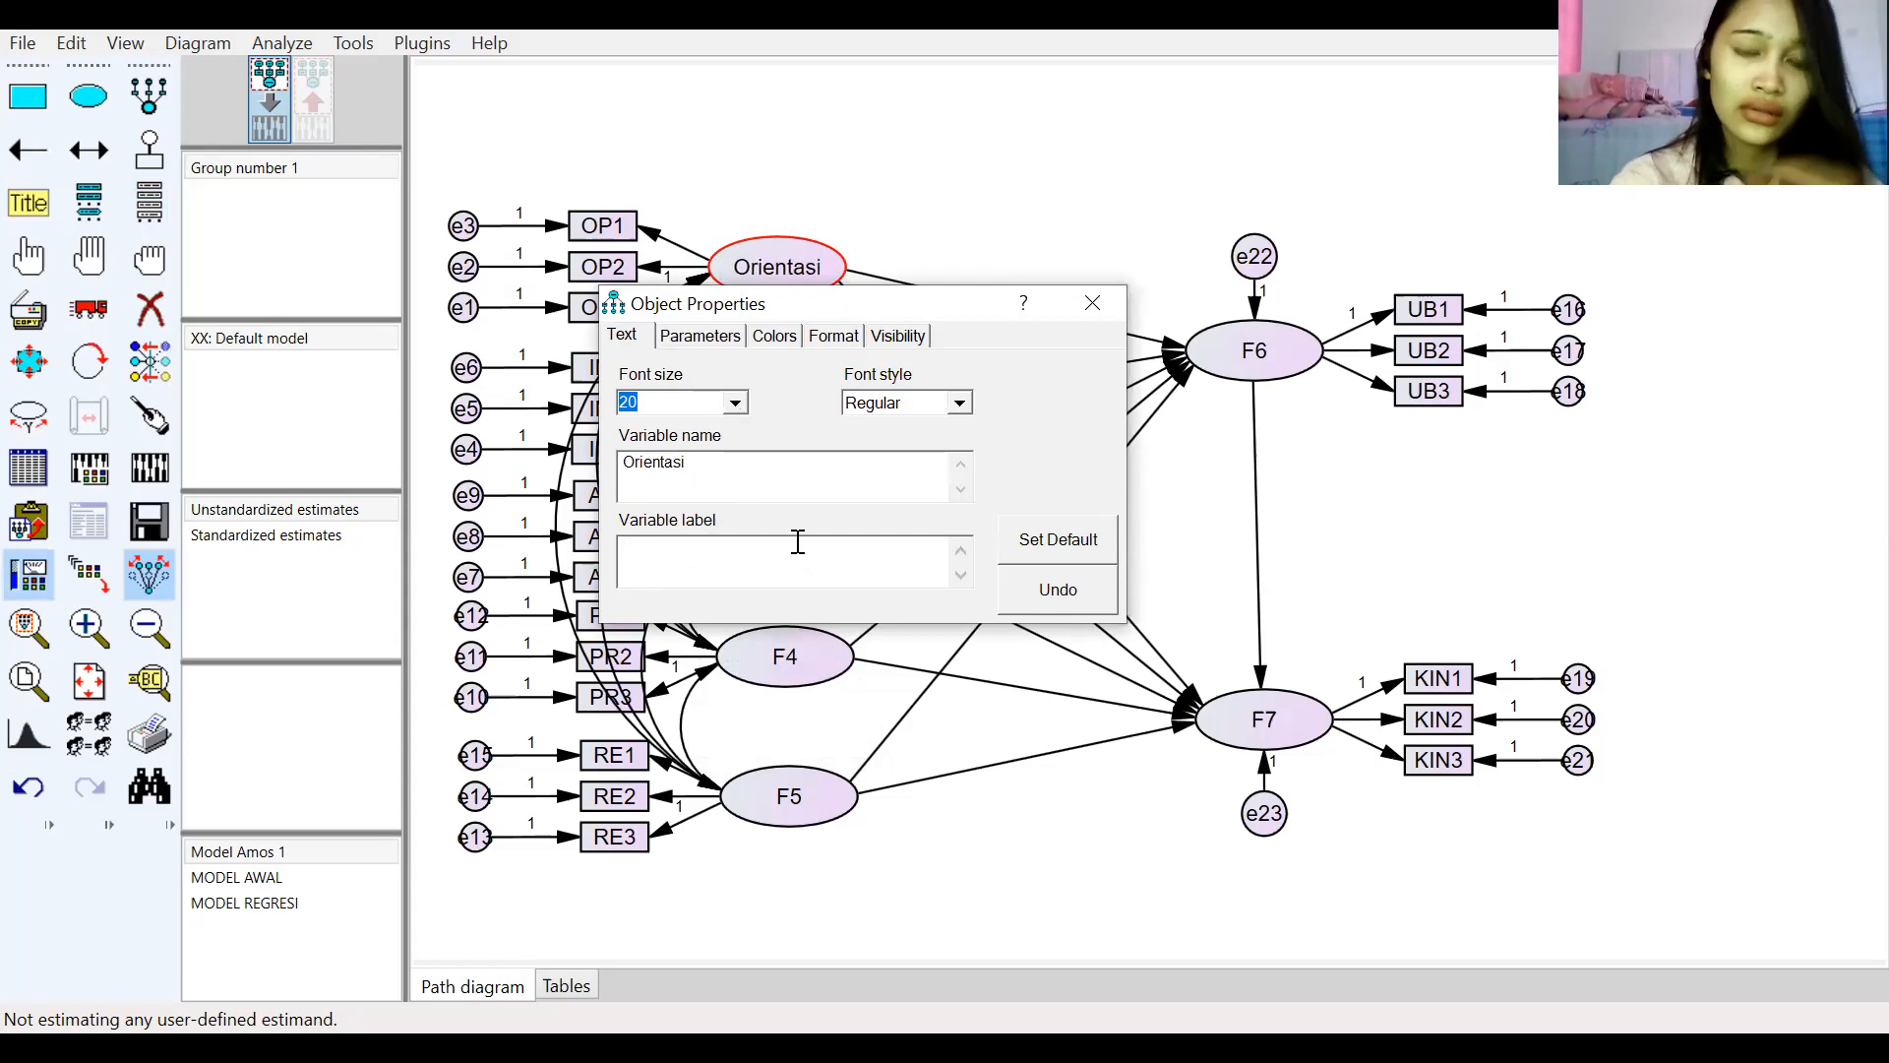
{"action": "left_click", "coordinate": [1029, 548]}
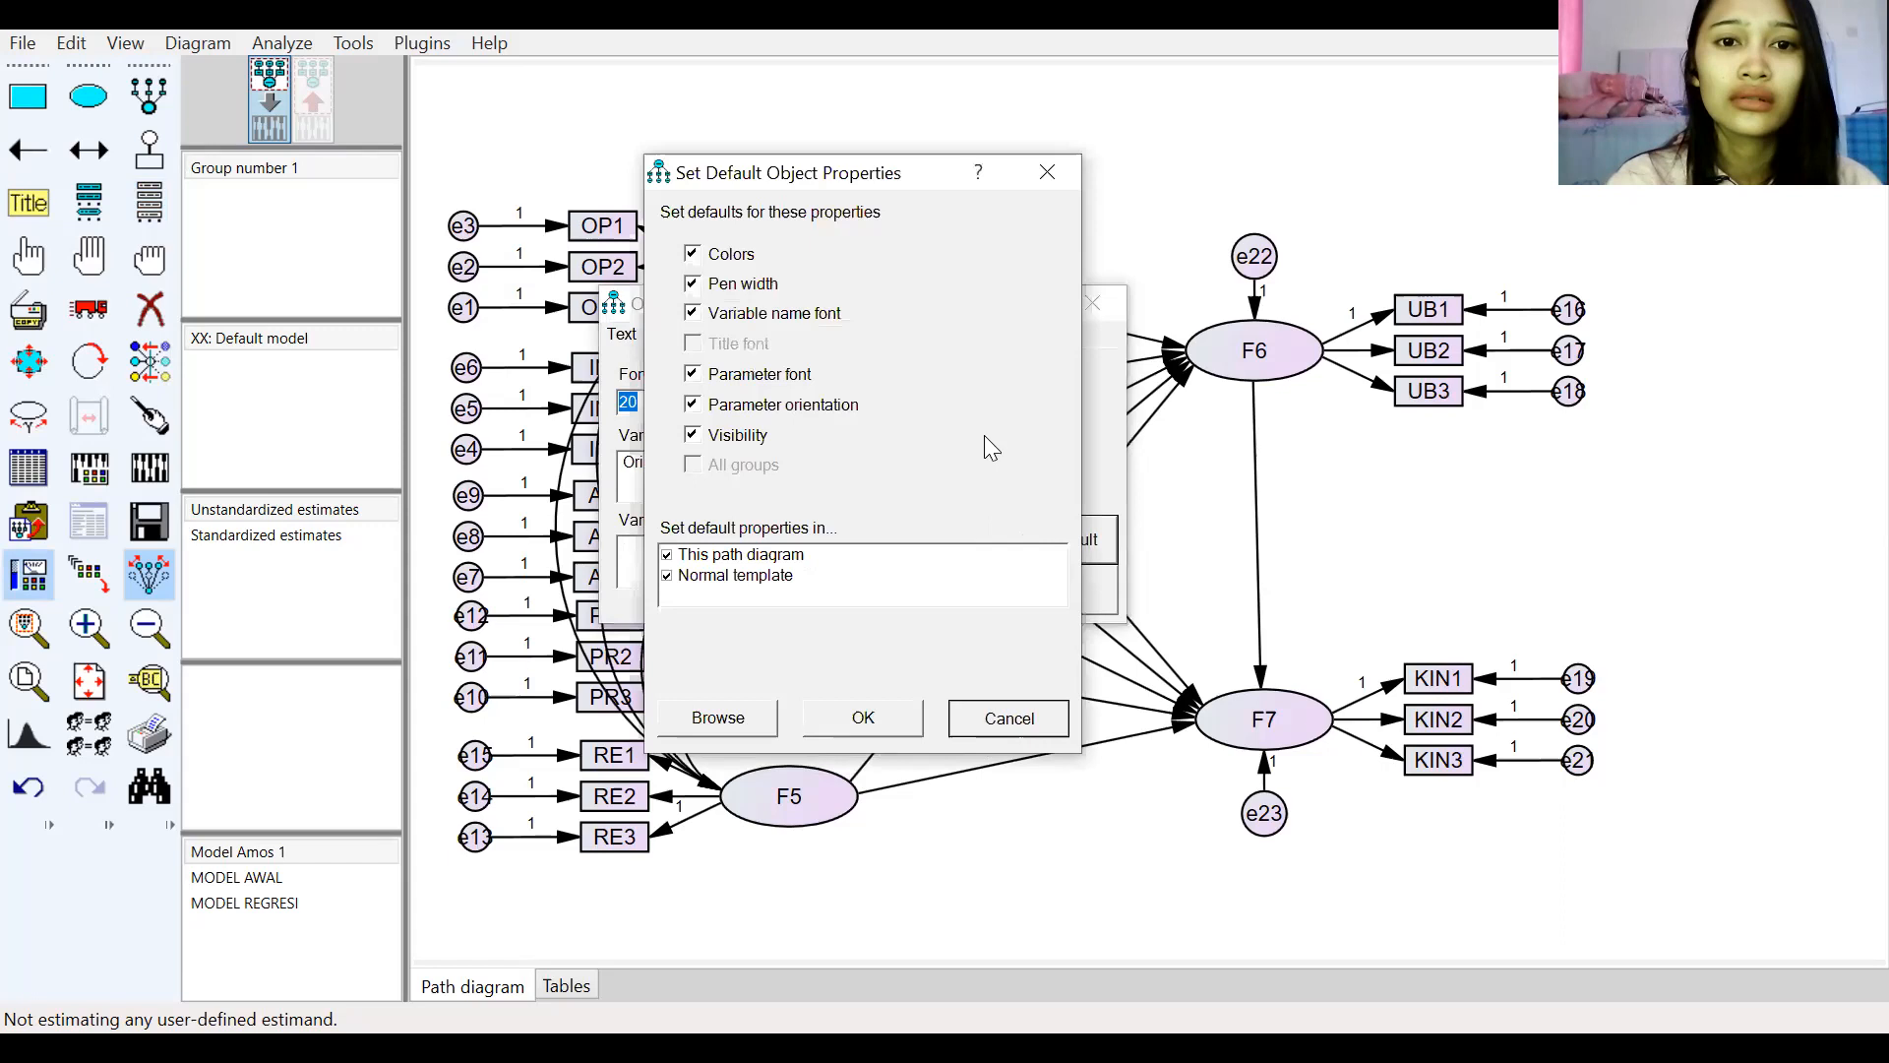
{"action": "left_click", "coordinate": [990, 717]}
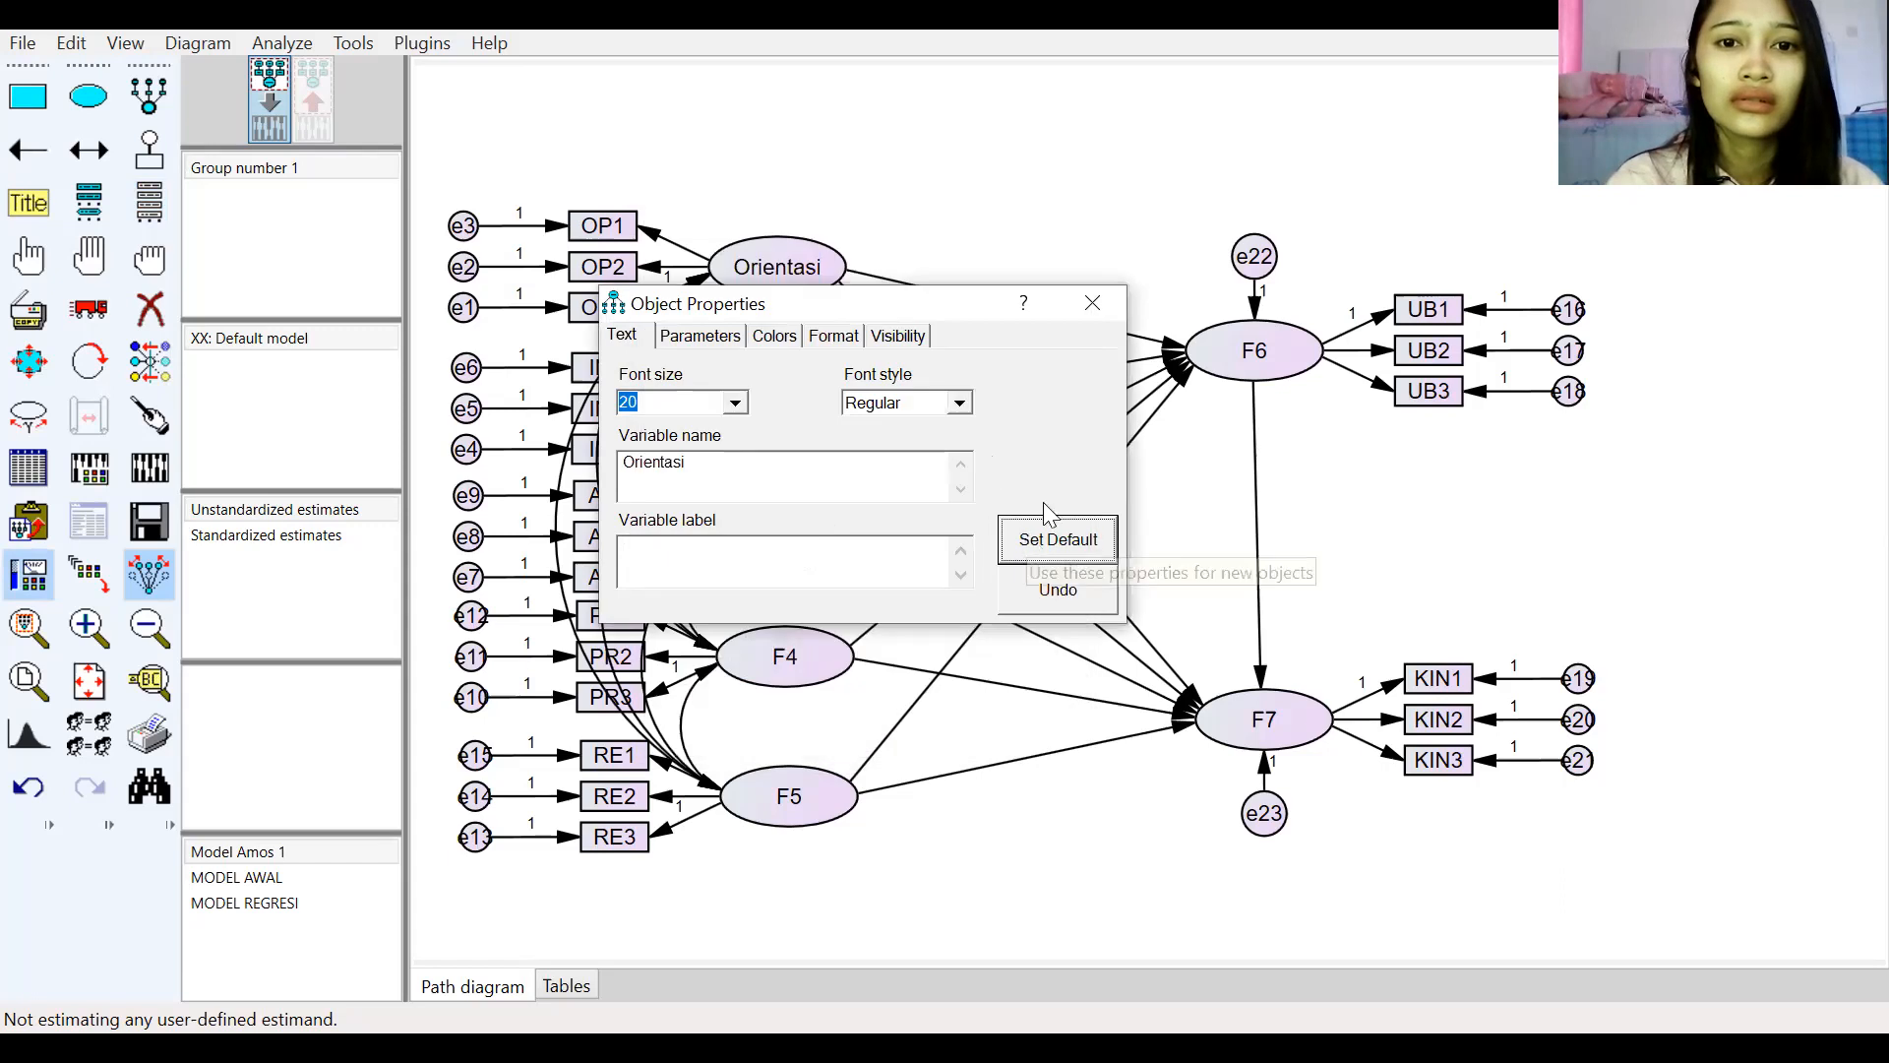
{"action": "left_click", "coordinate": [1112, 303]}
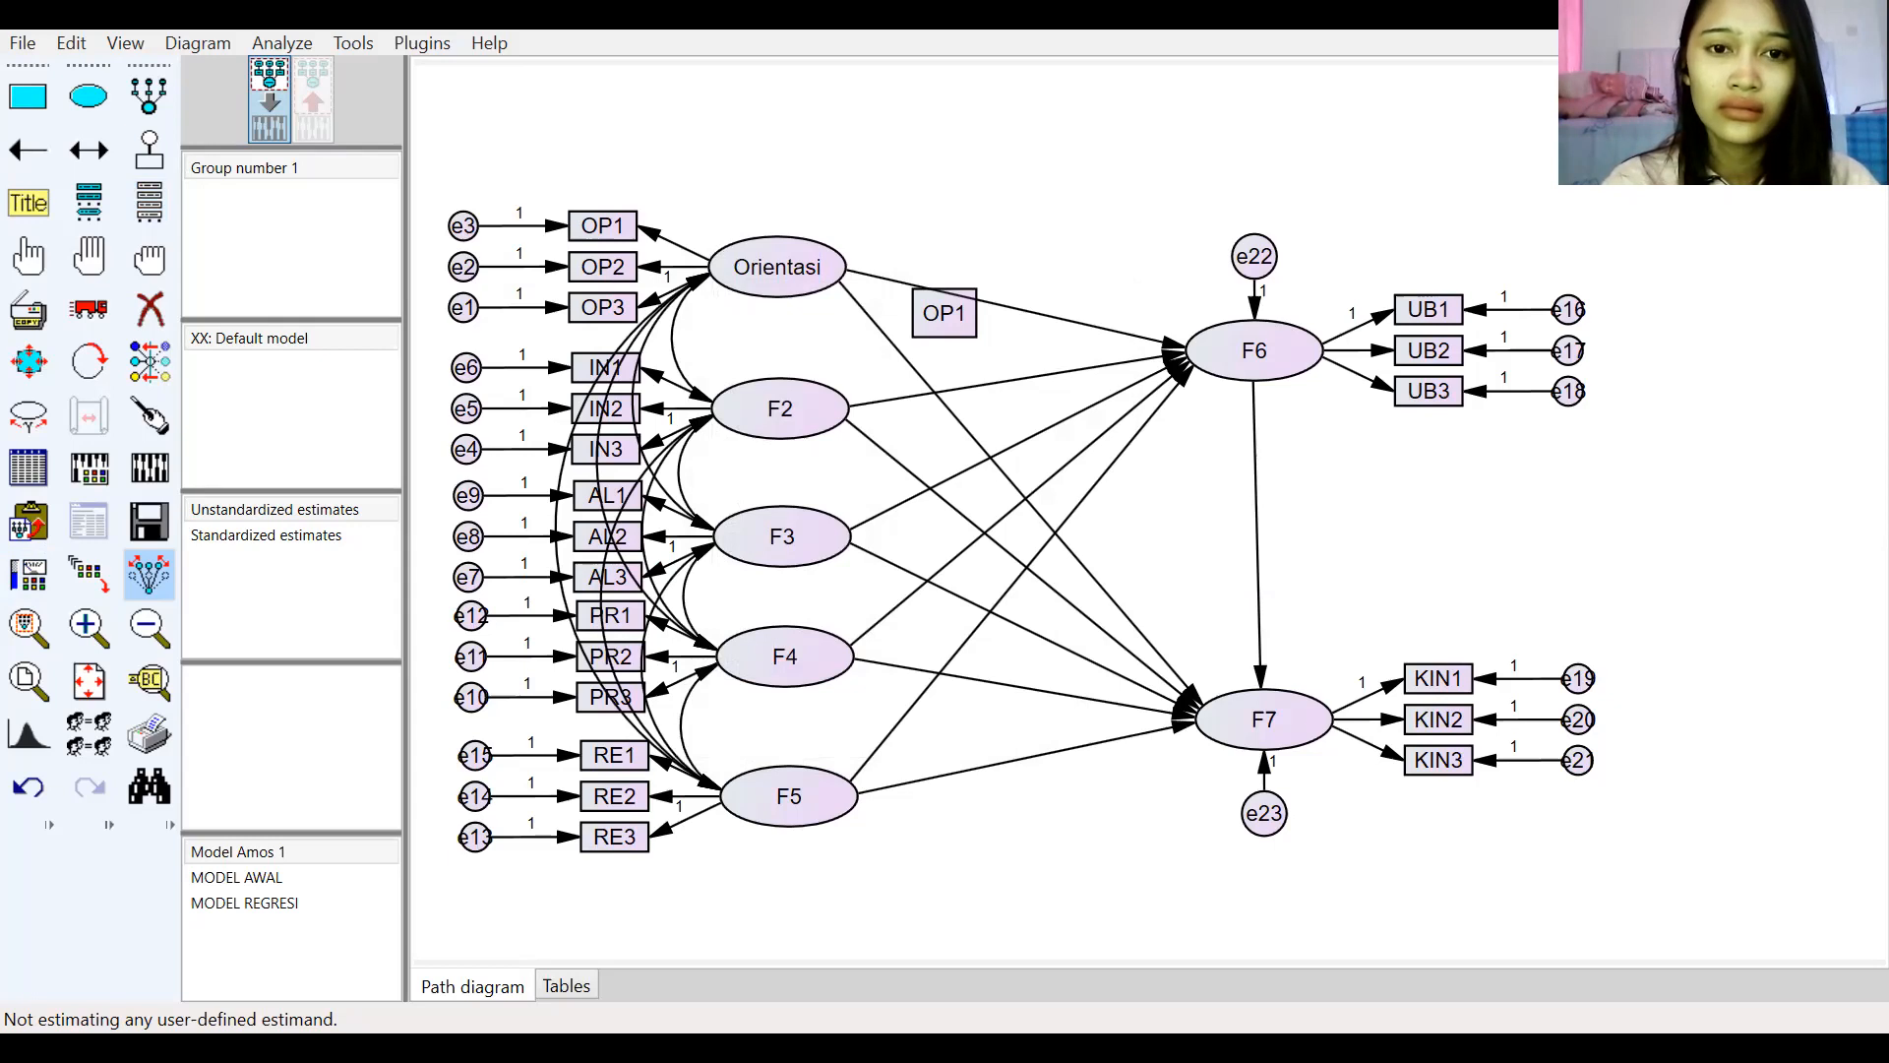
Step: Rename latent variable F2 to Inovasi
{"action": "double_click", "coordinate": [814, 421]}
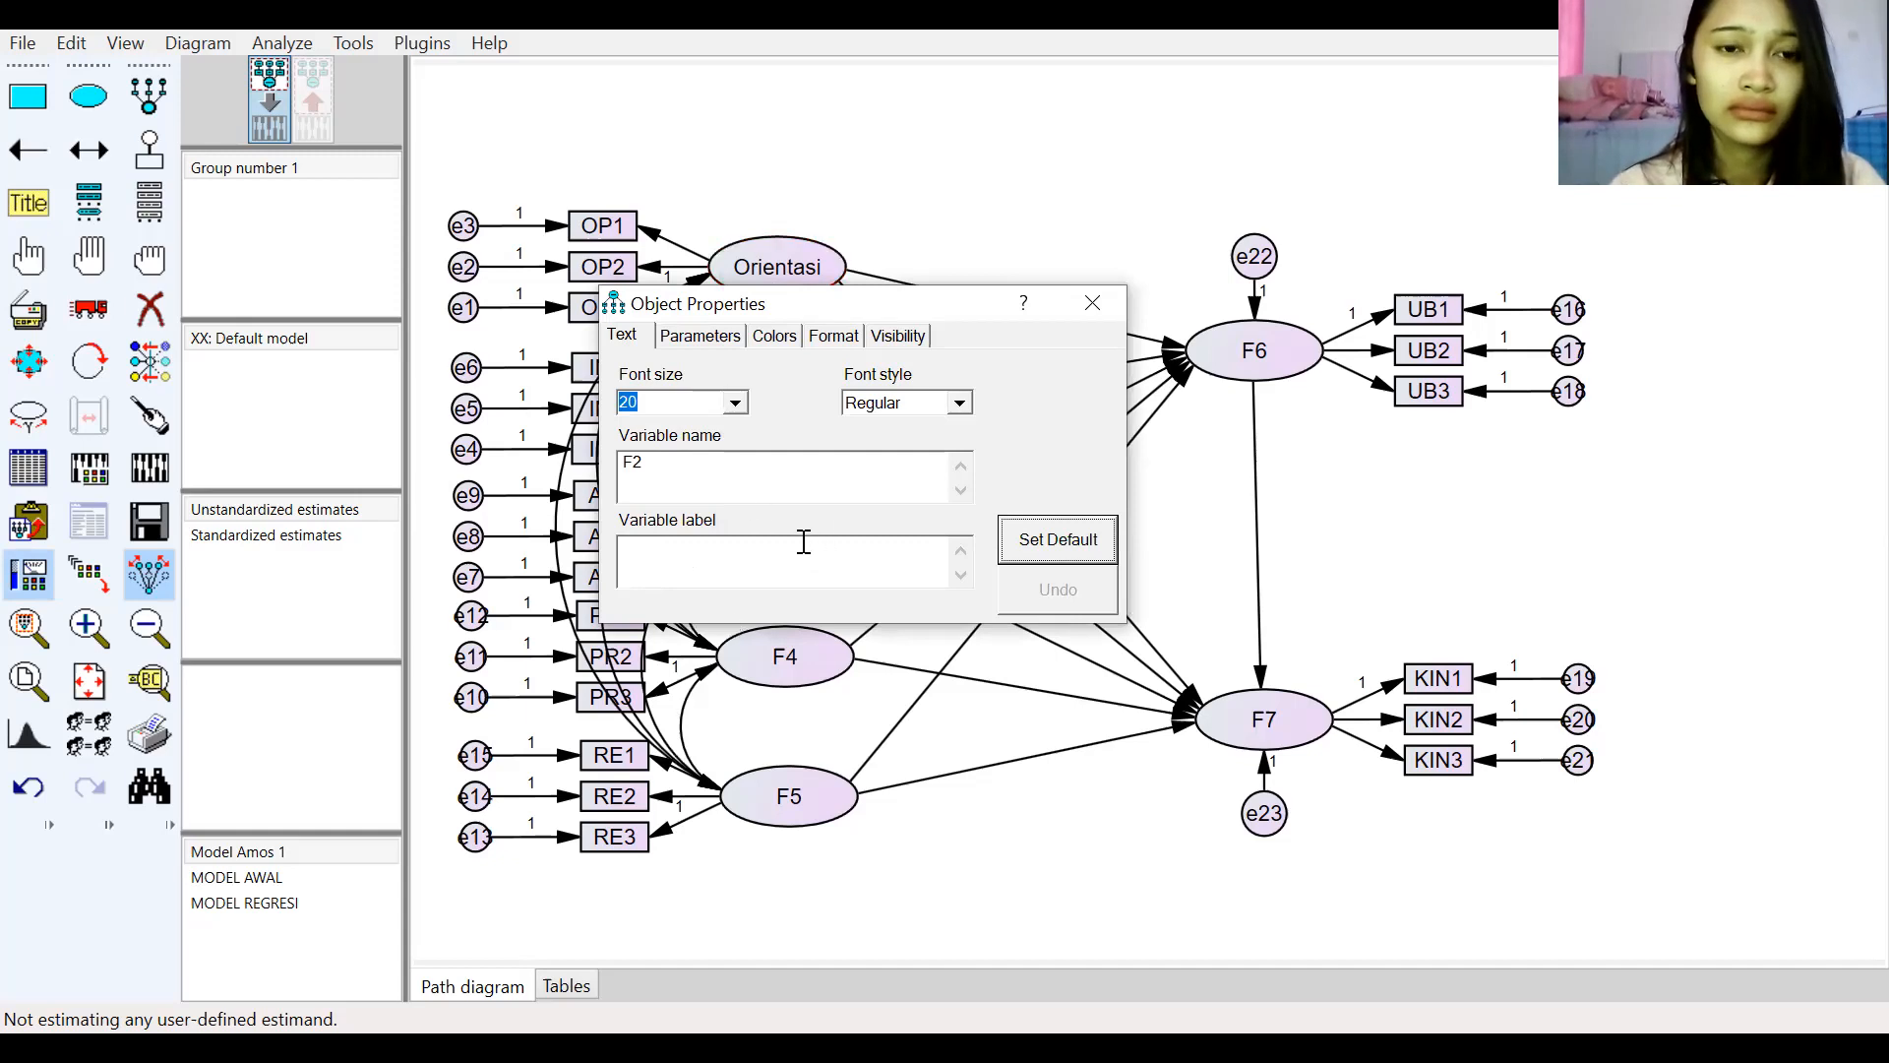
{"action": "left_click", "coordinate": [769, 476]}
{"action": "key", "text": "BackSpace"}
{"action": "key", "text": "BackSpace"}
{"action": "type", "text": "Inovasi"}
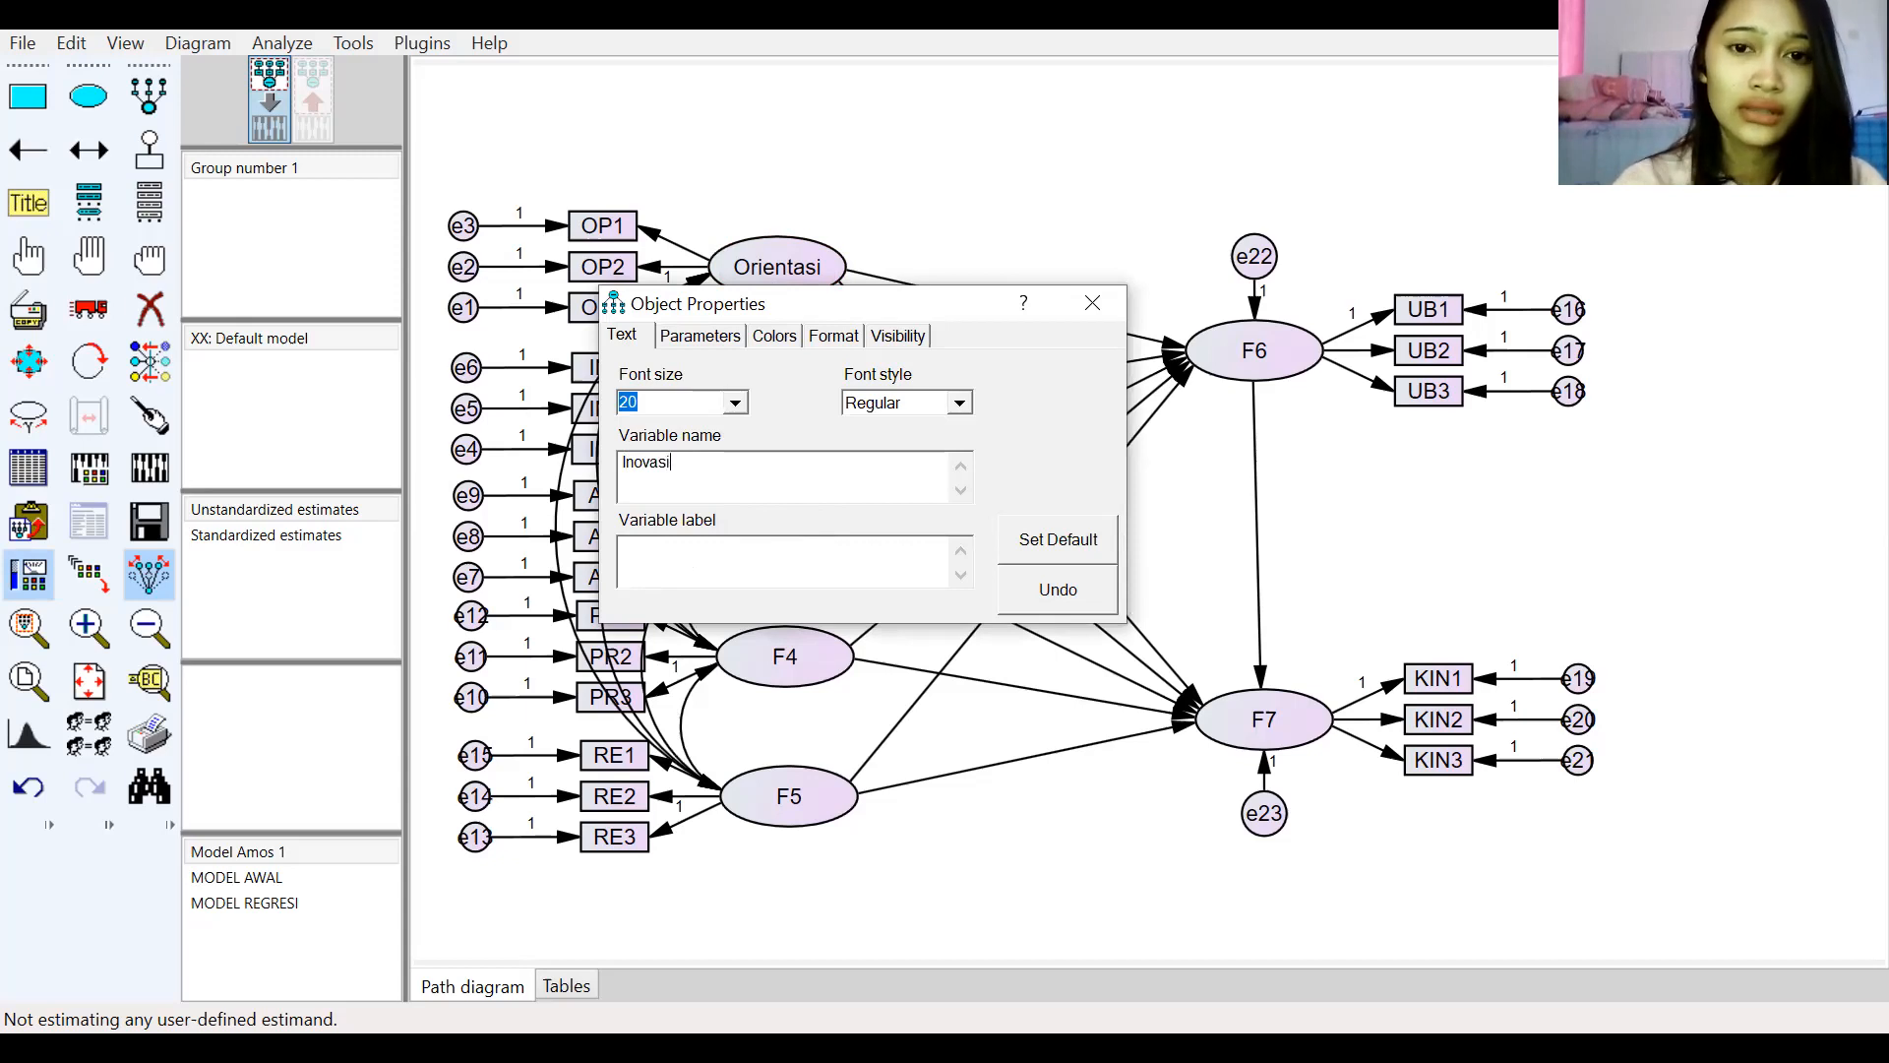
{"action": "left_click", "coordinate": [1092, 305]}
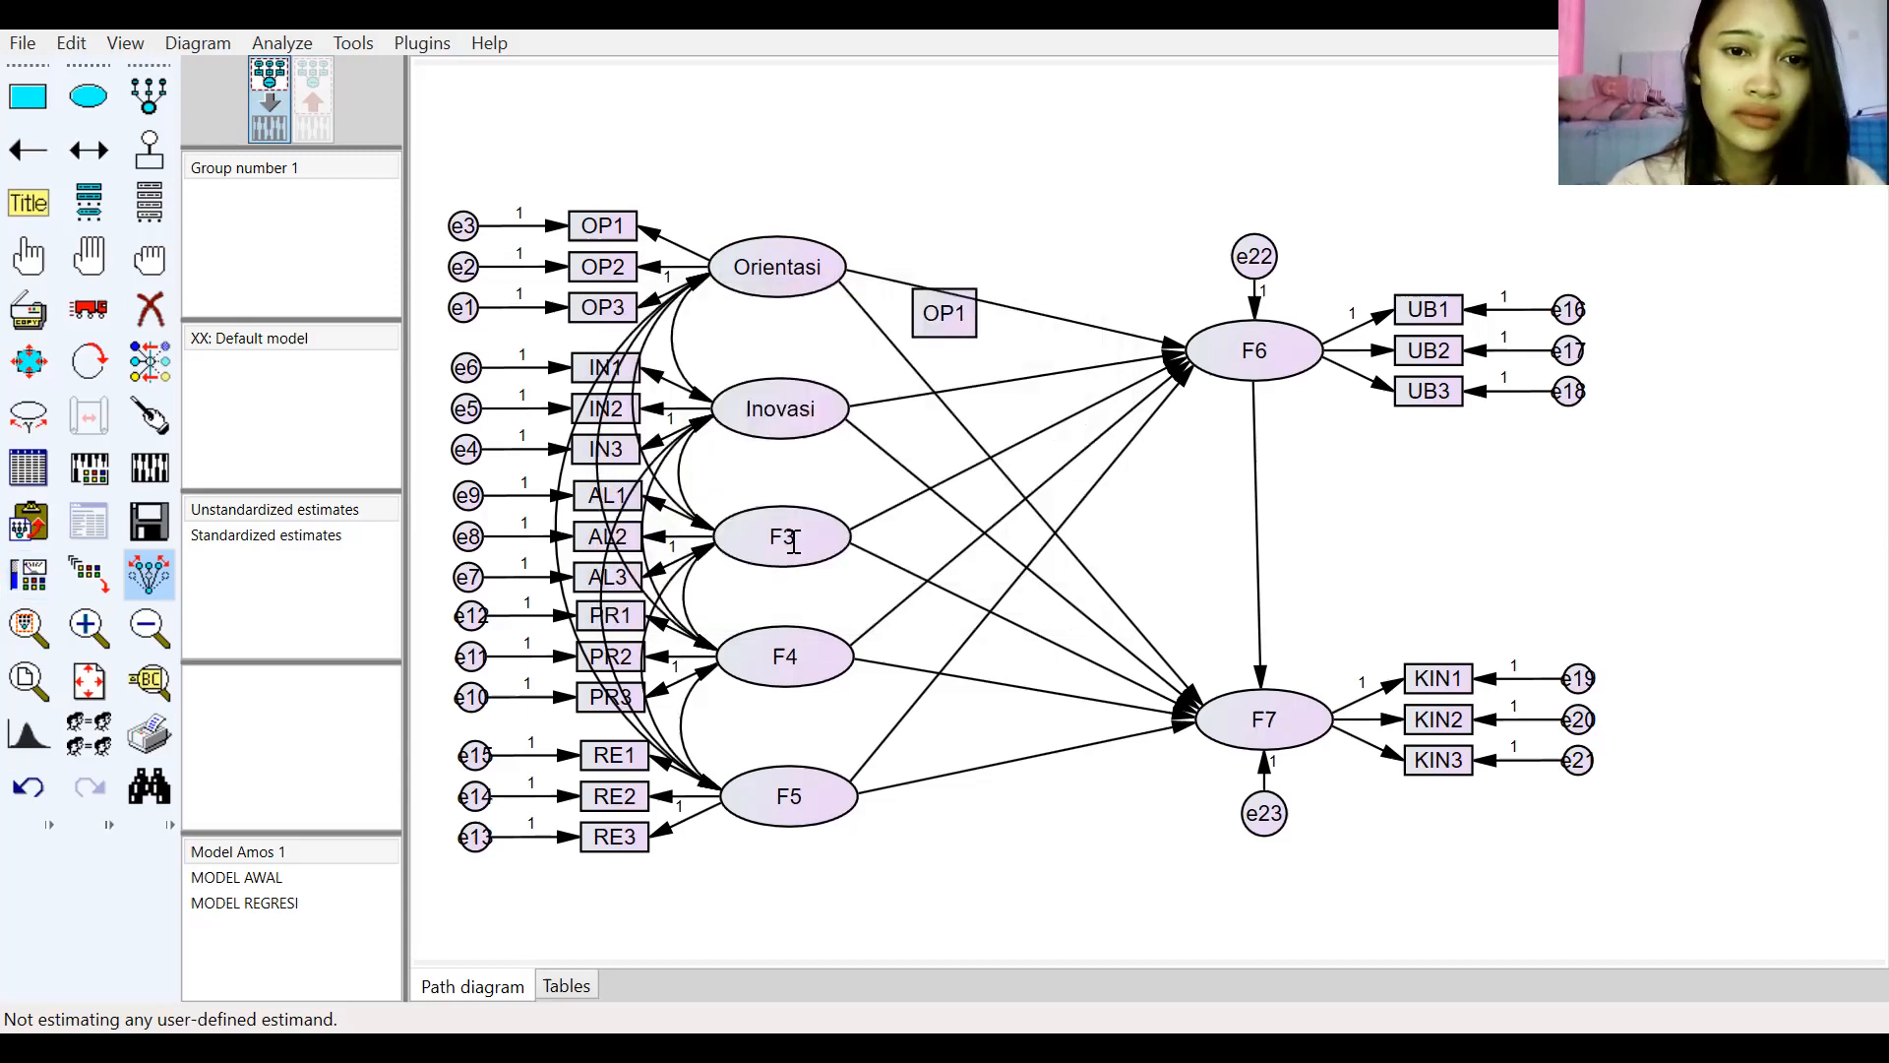
Step: Rename latent variable F3 to Adaptabilitas
{"action": "double_click", "coordinate": [793, 543]}
{"action": "left_click", "coordinate": [797, 476]}
{"action": "key", "text": "BackSpace"}
{"action": "key", "text": "BackSpace"}
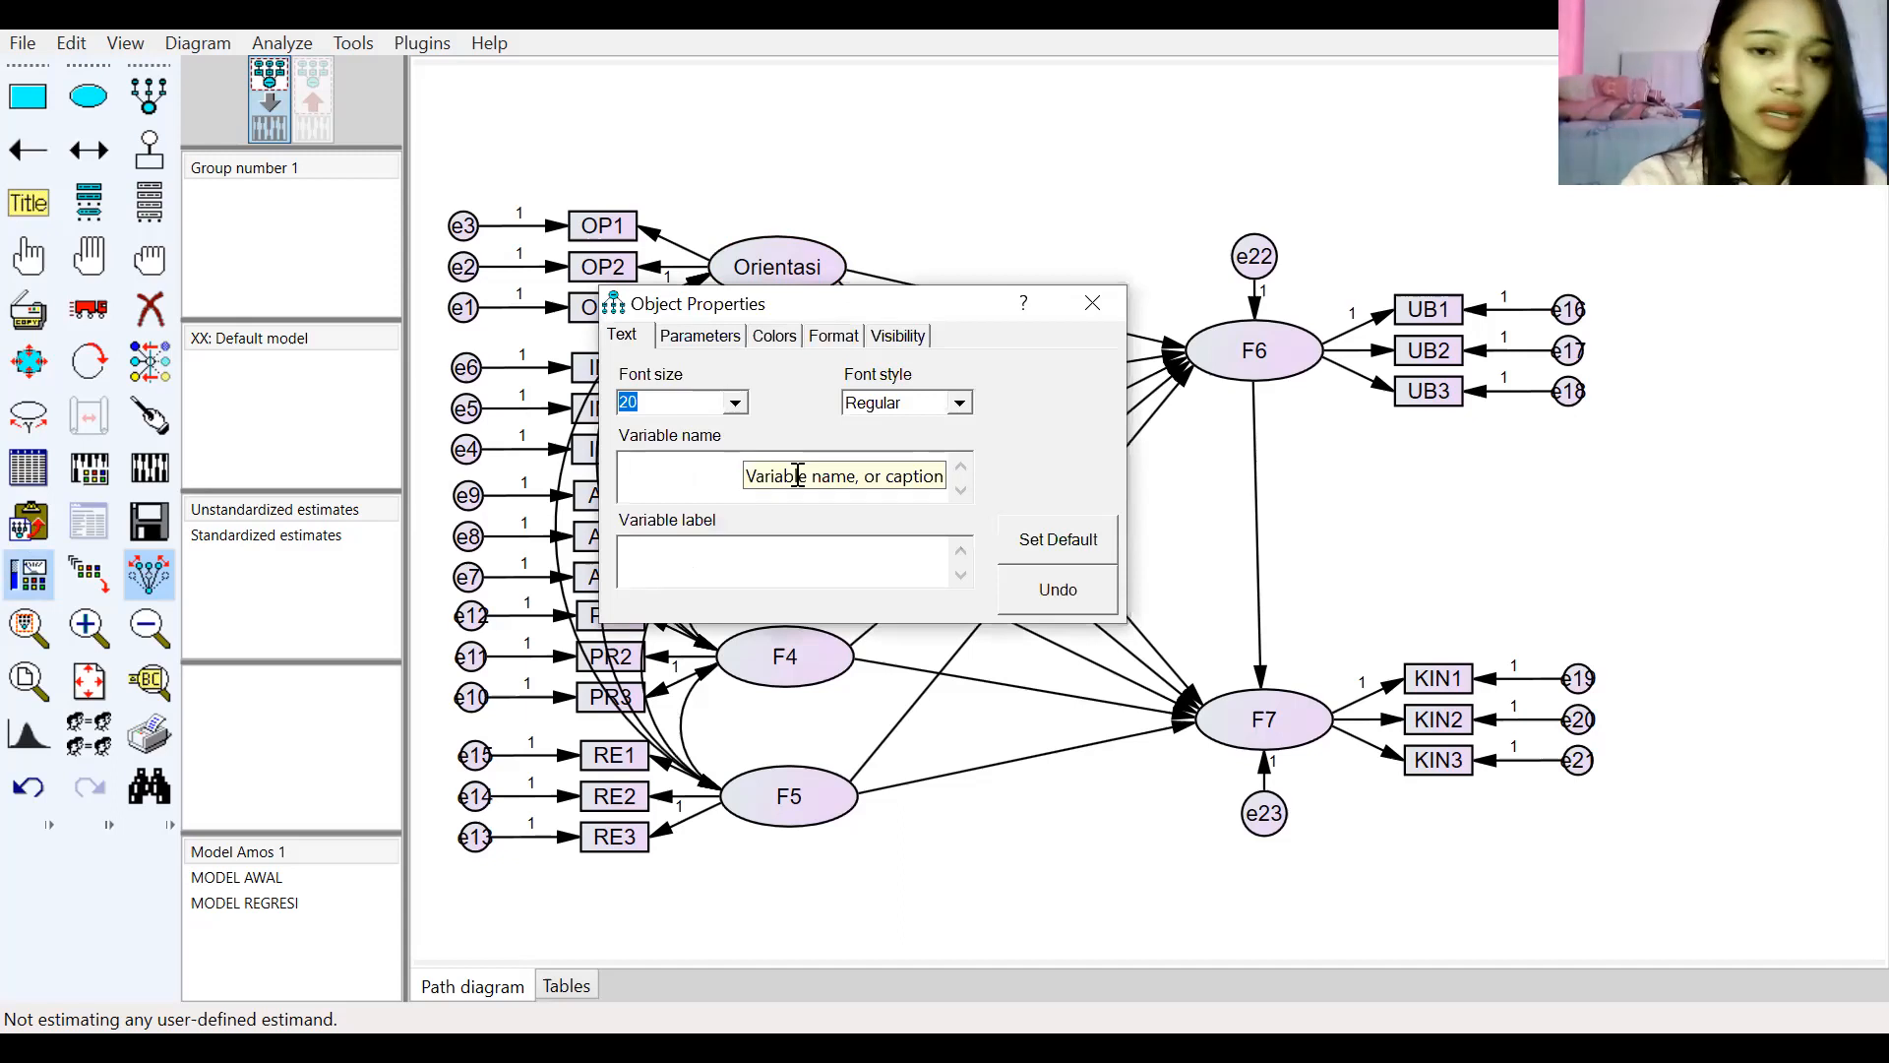
{"action": "type", "text": "Adaptabilitas"}
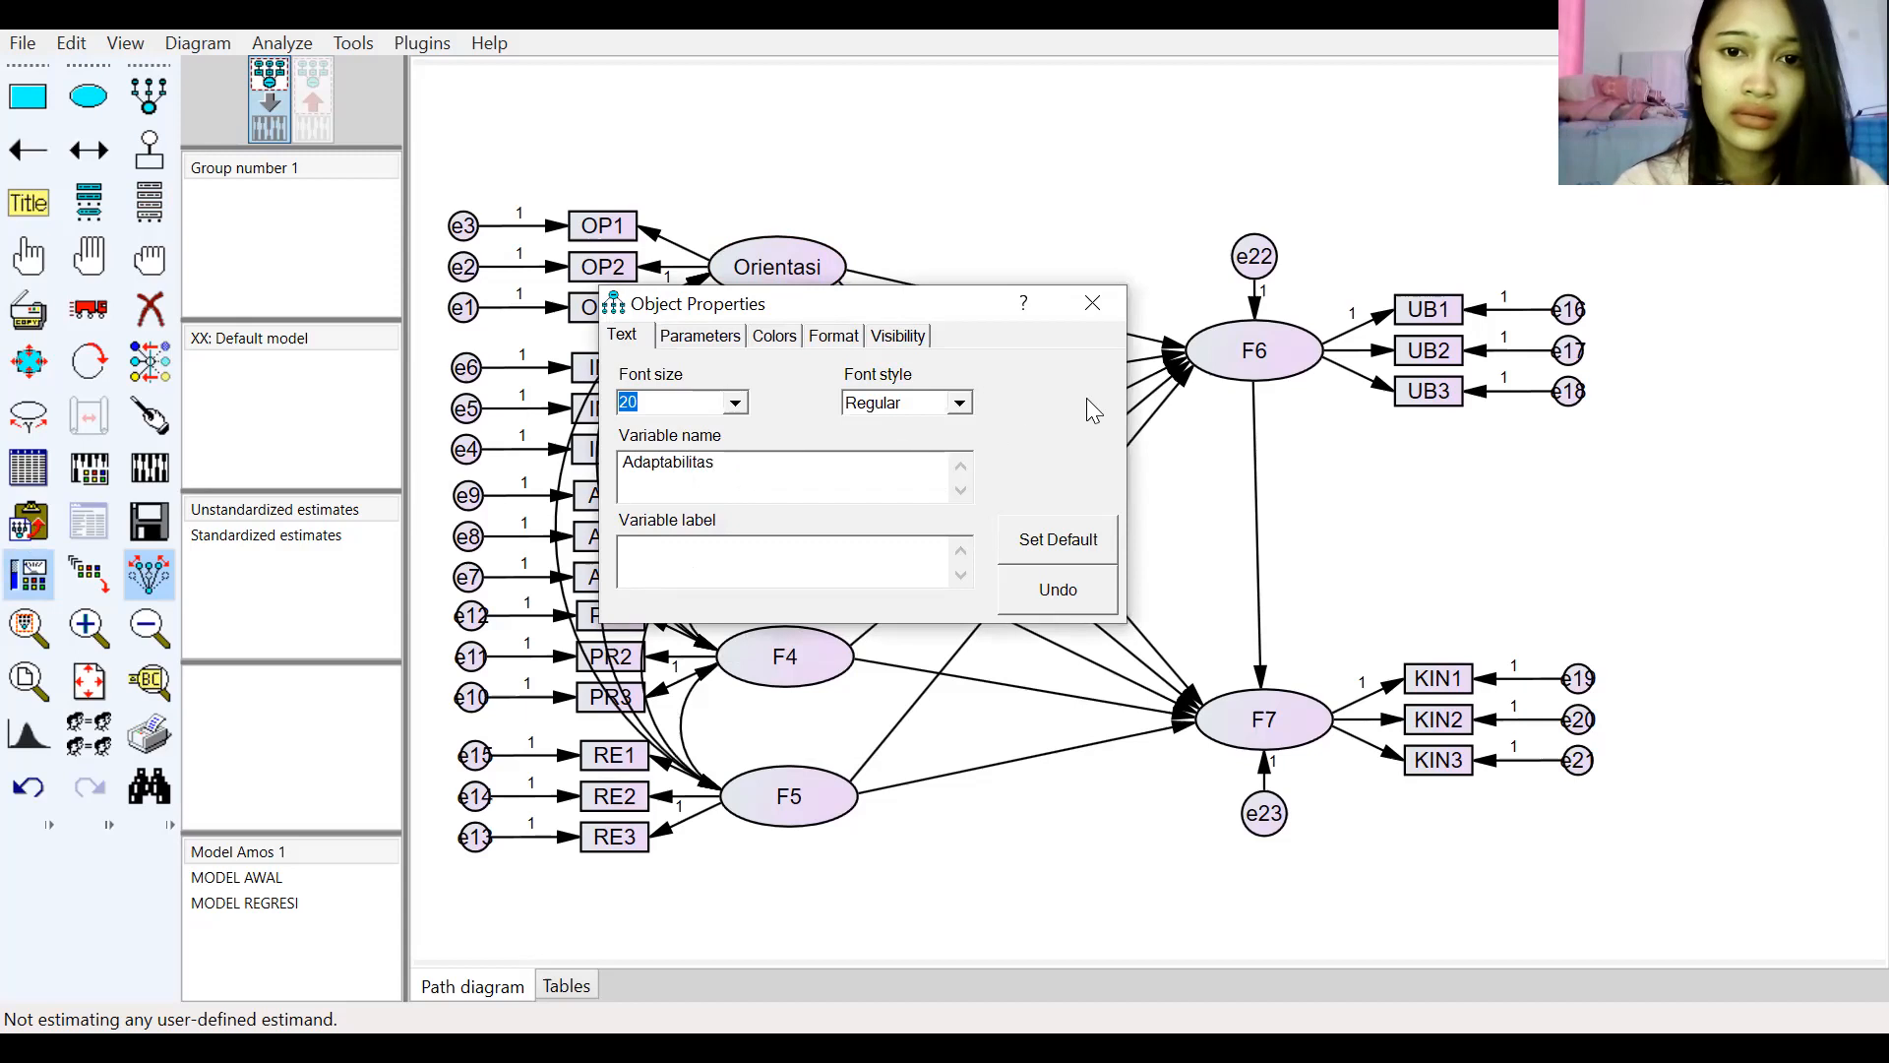
{"action": "left_click", "coordinate": [1093, 303]}
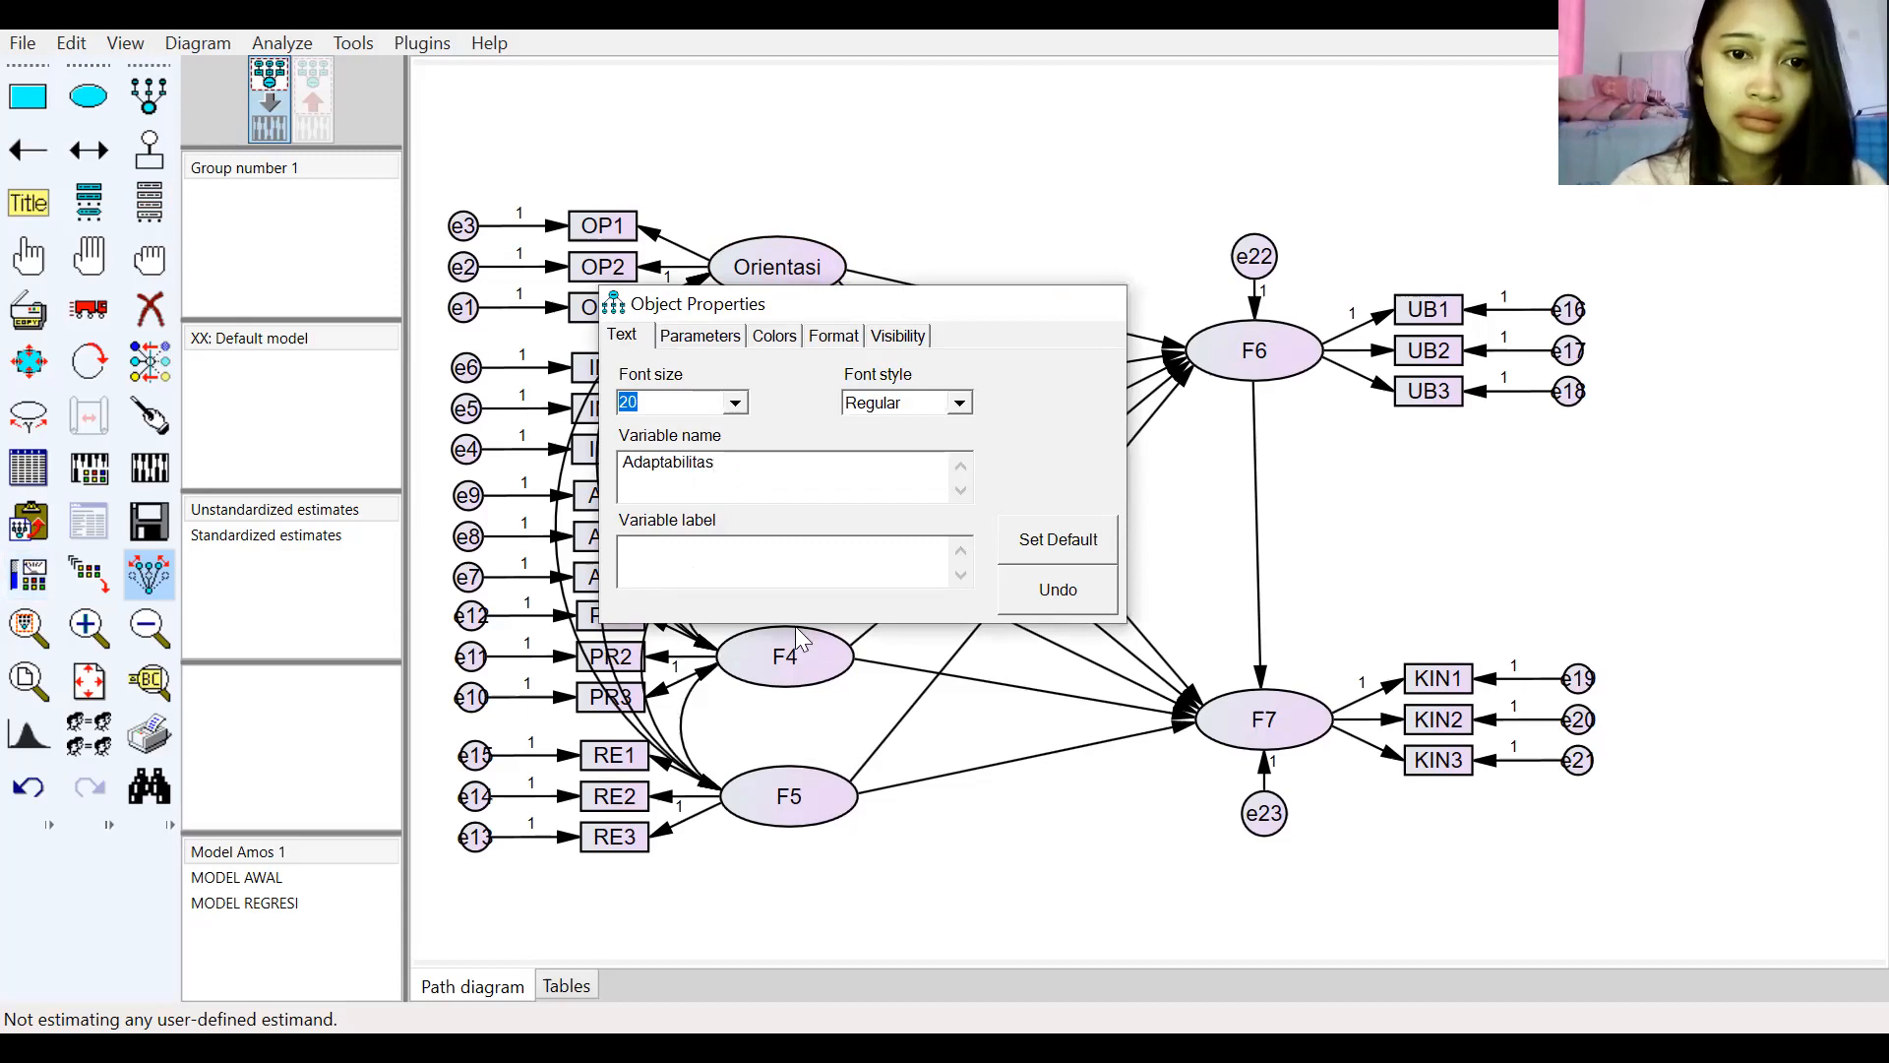
Step: Rename latent variable F4 to Promosi
{"action": "double_click", "coordinate": [795, 657]}
{"action": "key", "text": "BackSpace"}
{"action": "key", "text": "BackSpace"}
{"action": "type", "text": "Promos"}
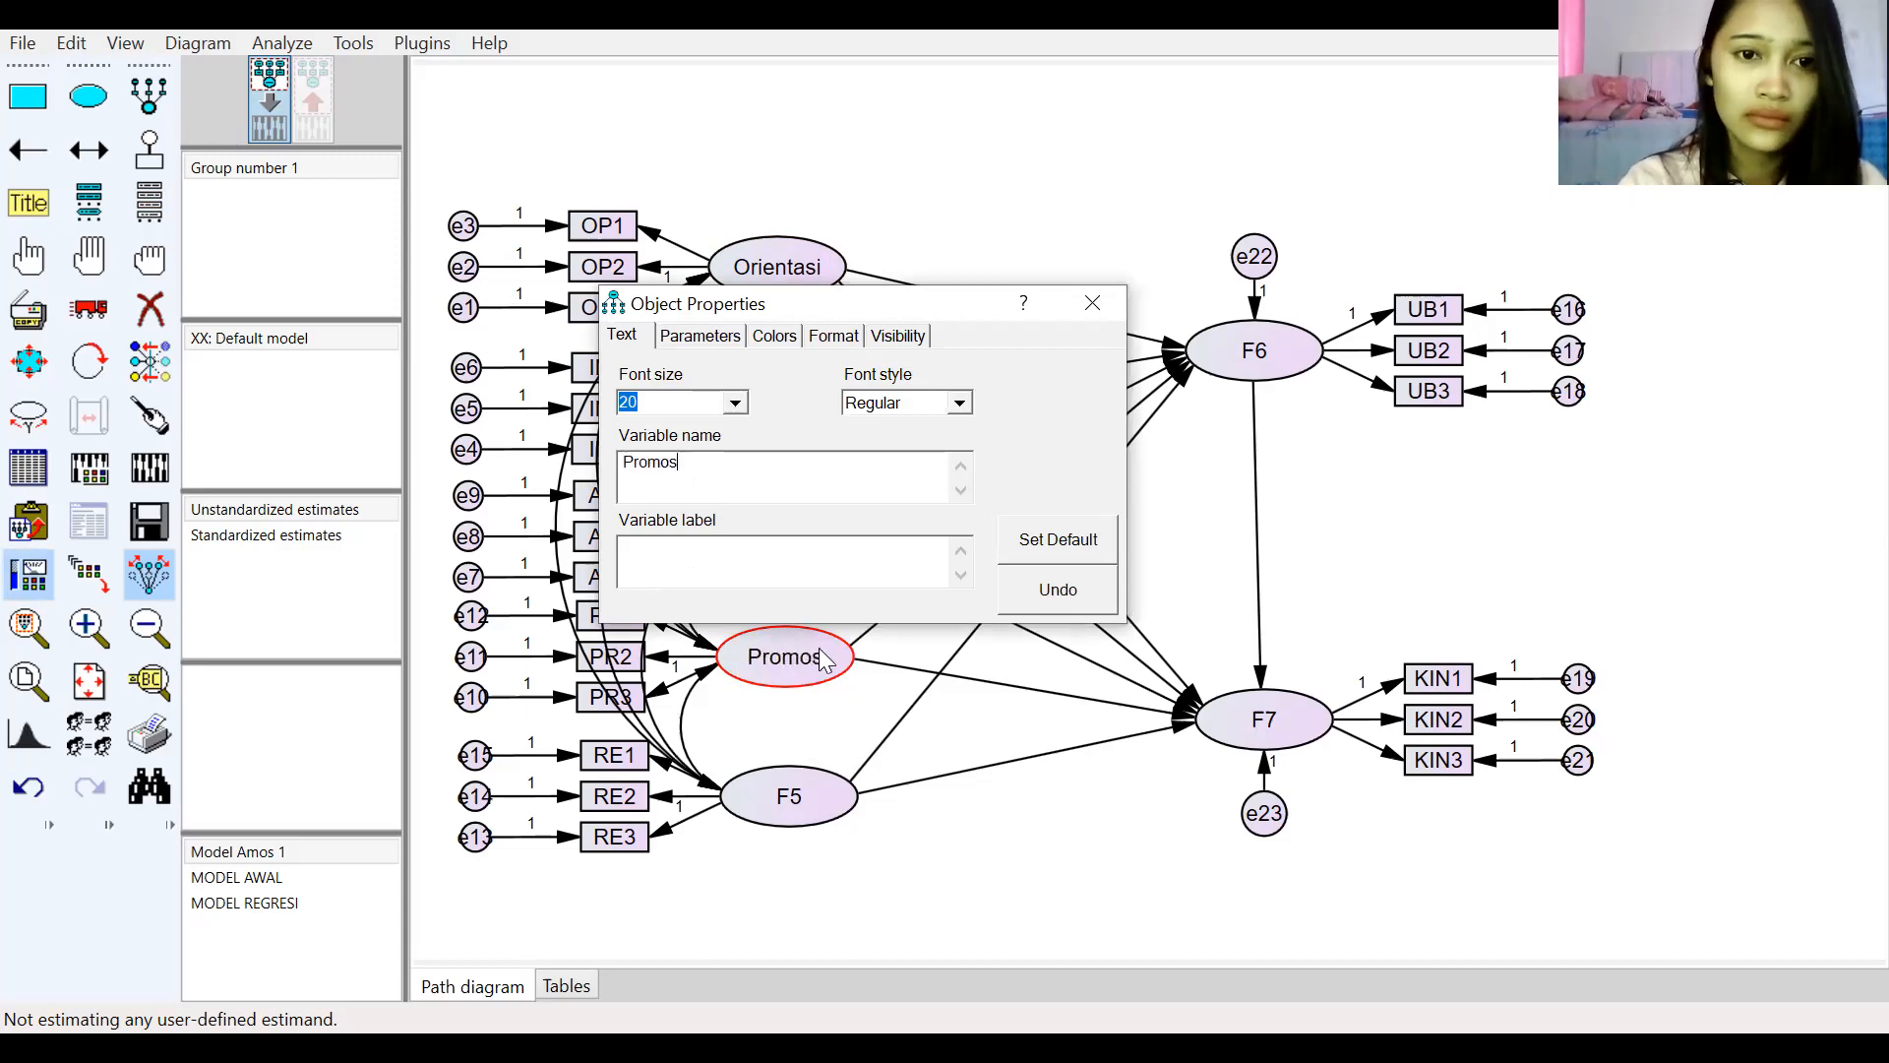
{"action": "type", "text": "i"}
{"action": "left_click", "coordinate": [1092, 301]}
Step: Rename latent variable F5 to Reputasi
{"action": "double_click", "coordinate": [813, 804]}
{"action": "key", "text": "BackSpace"}
{"action": "key", "text": "BackSpace"}
{"action": "type", "text": "Rep"}
{"action": "type", "text": "utasi"}
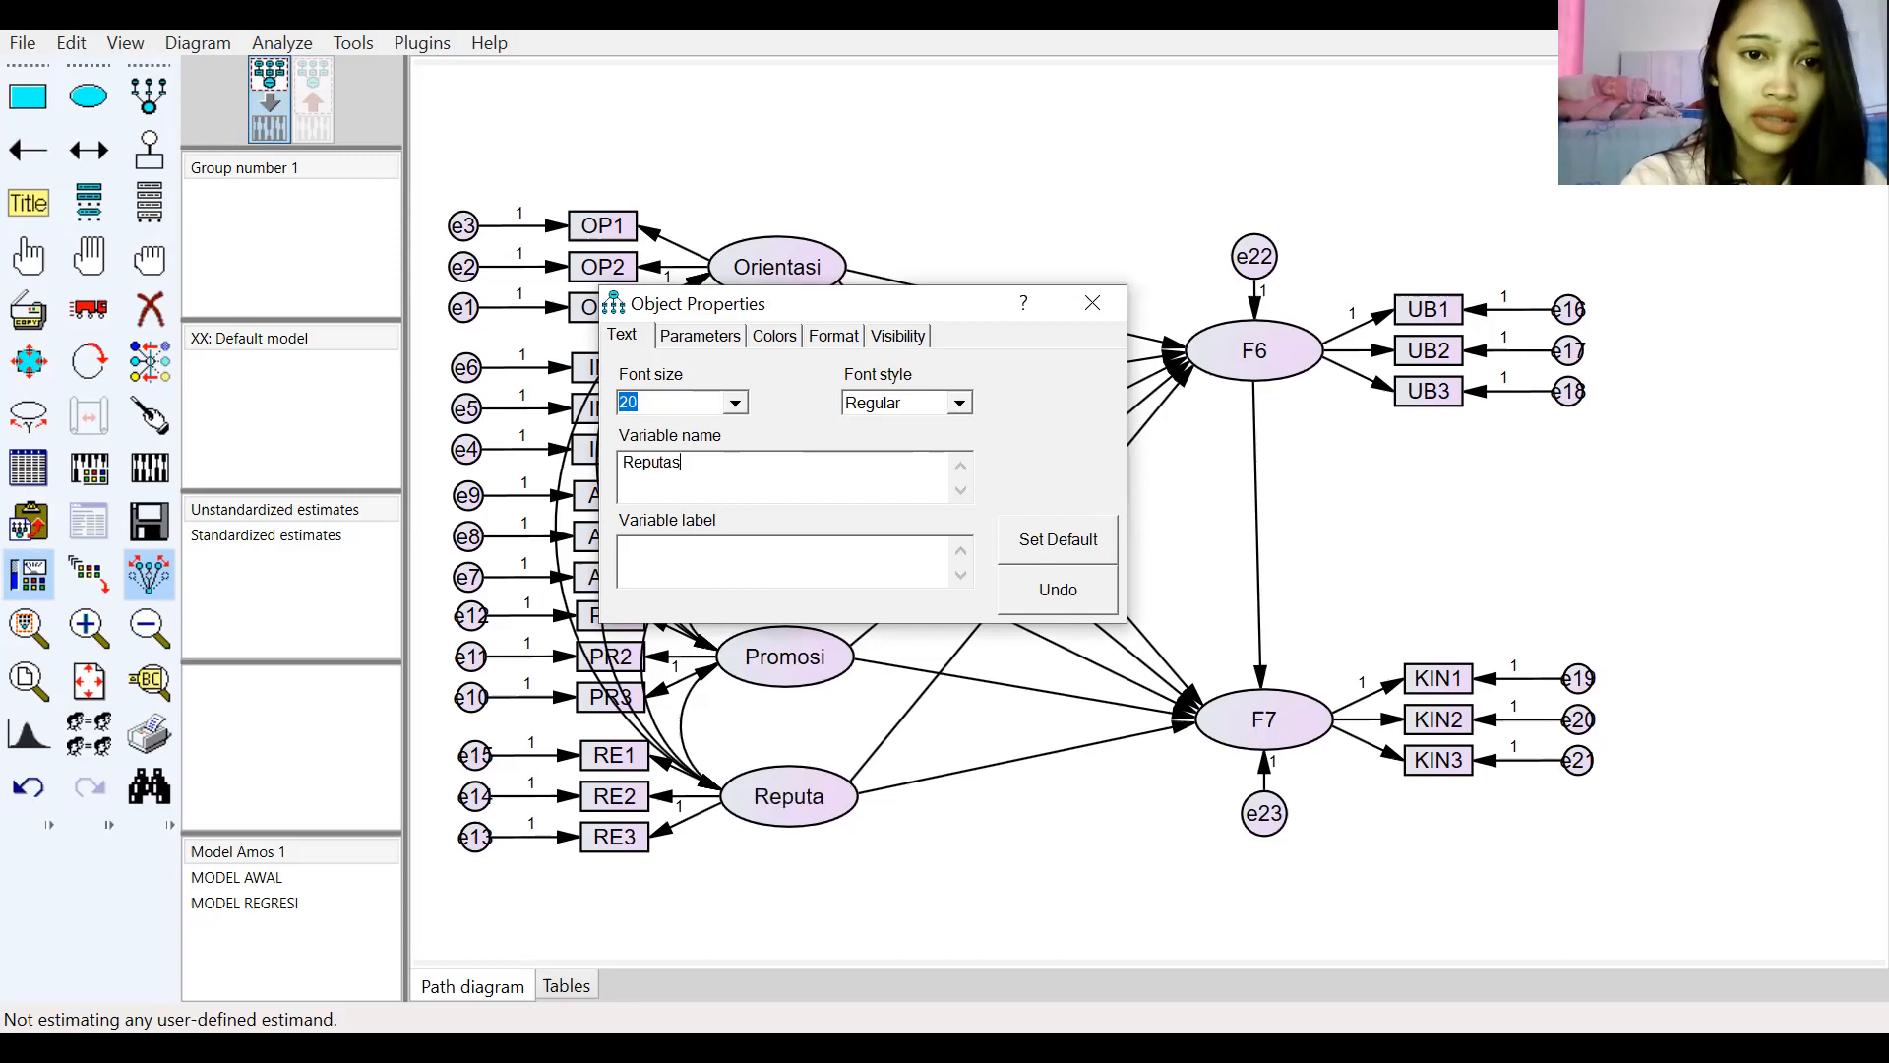
{"action": "left_click", "coordinate": [1093, 303]}
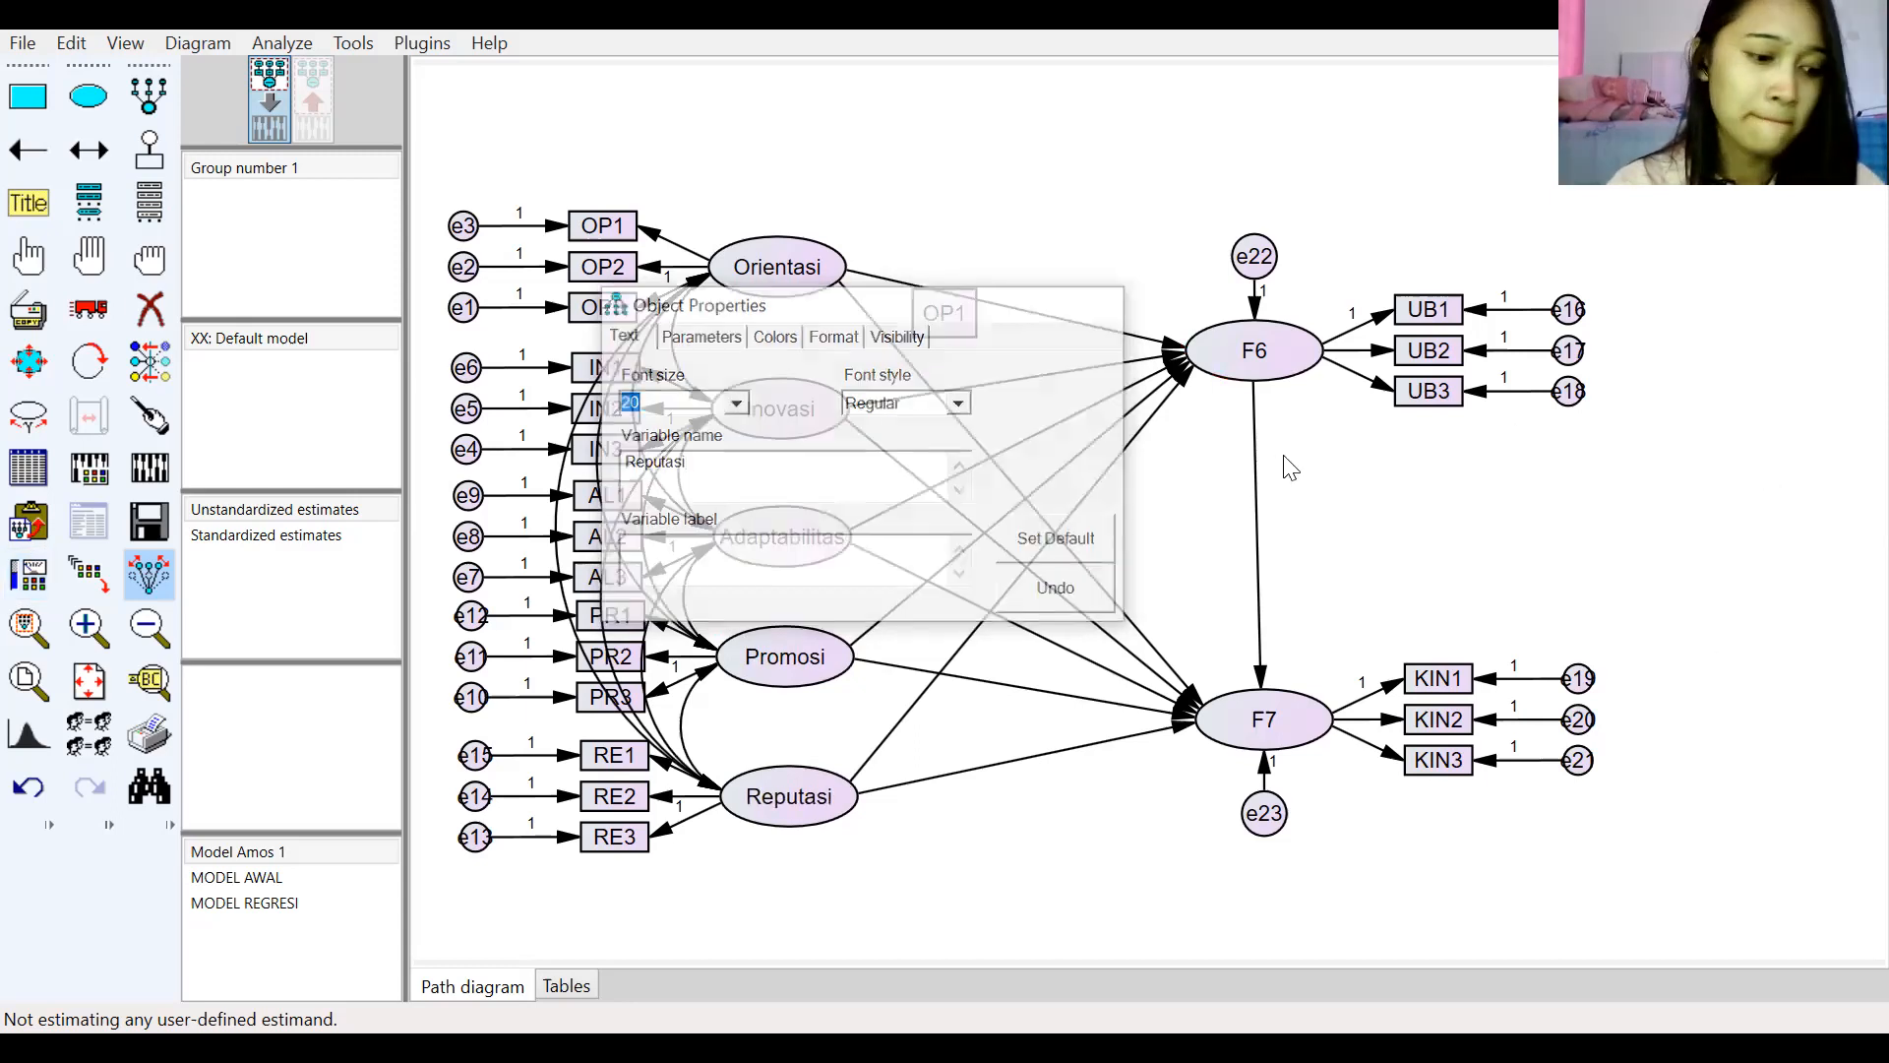
Step: Rename endogenous variable F6 to Unggul
{"action": "double_click", "coordinate": [1297, 359]}
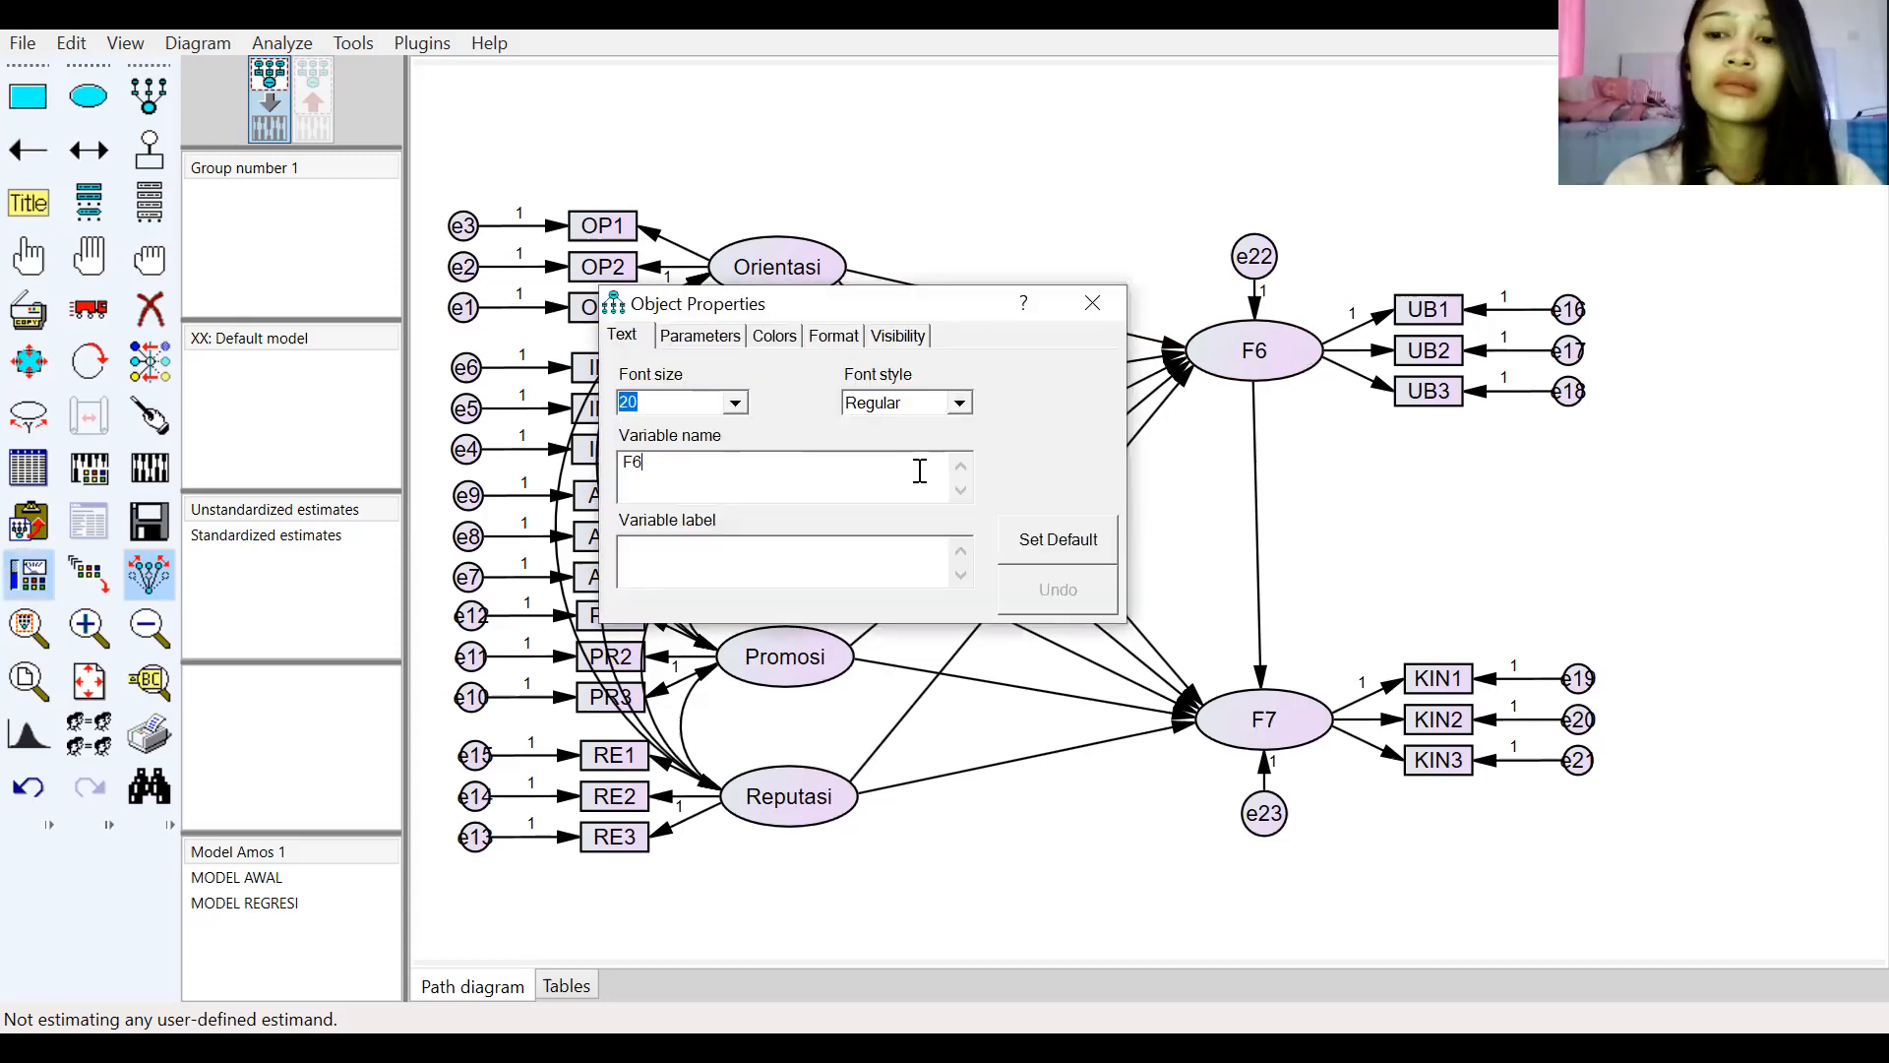
{"action": "left_click", "coordinate": [919, 470]}
{"action": "key", "text": "BackSpace"}
{"action": "key", "text": "BackSpace"}
{"action": "type", "text": "Unggul"}
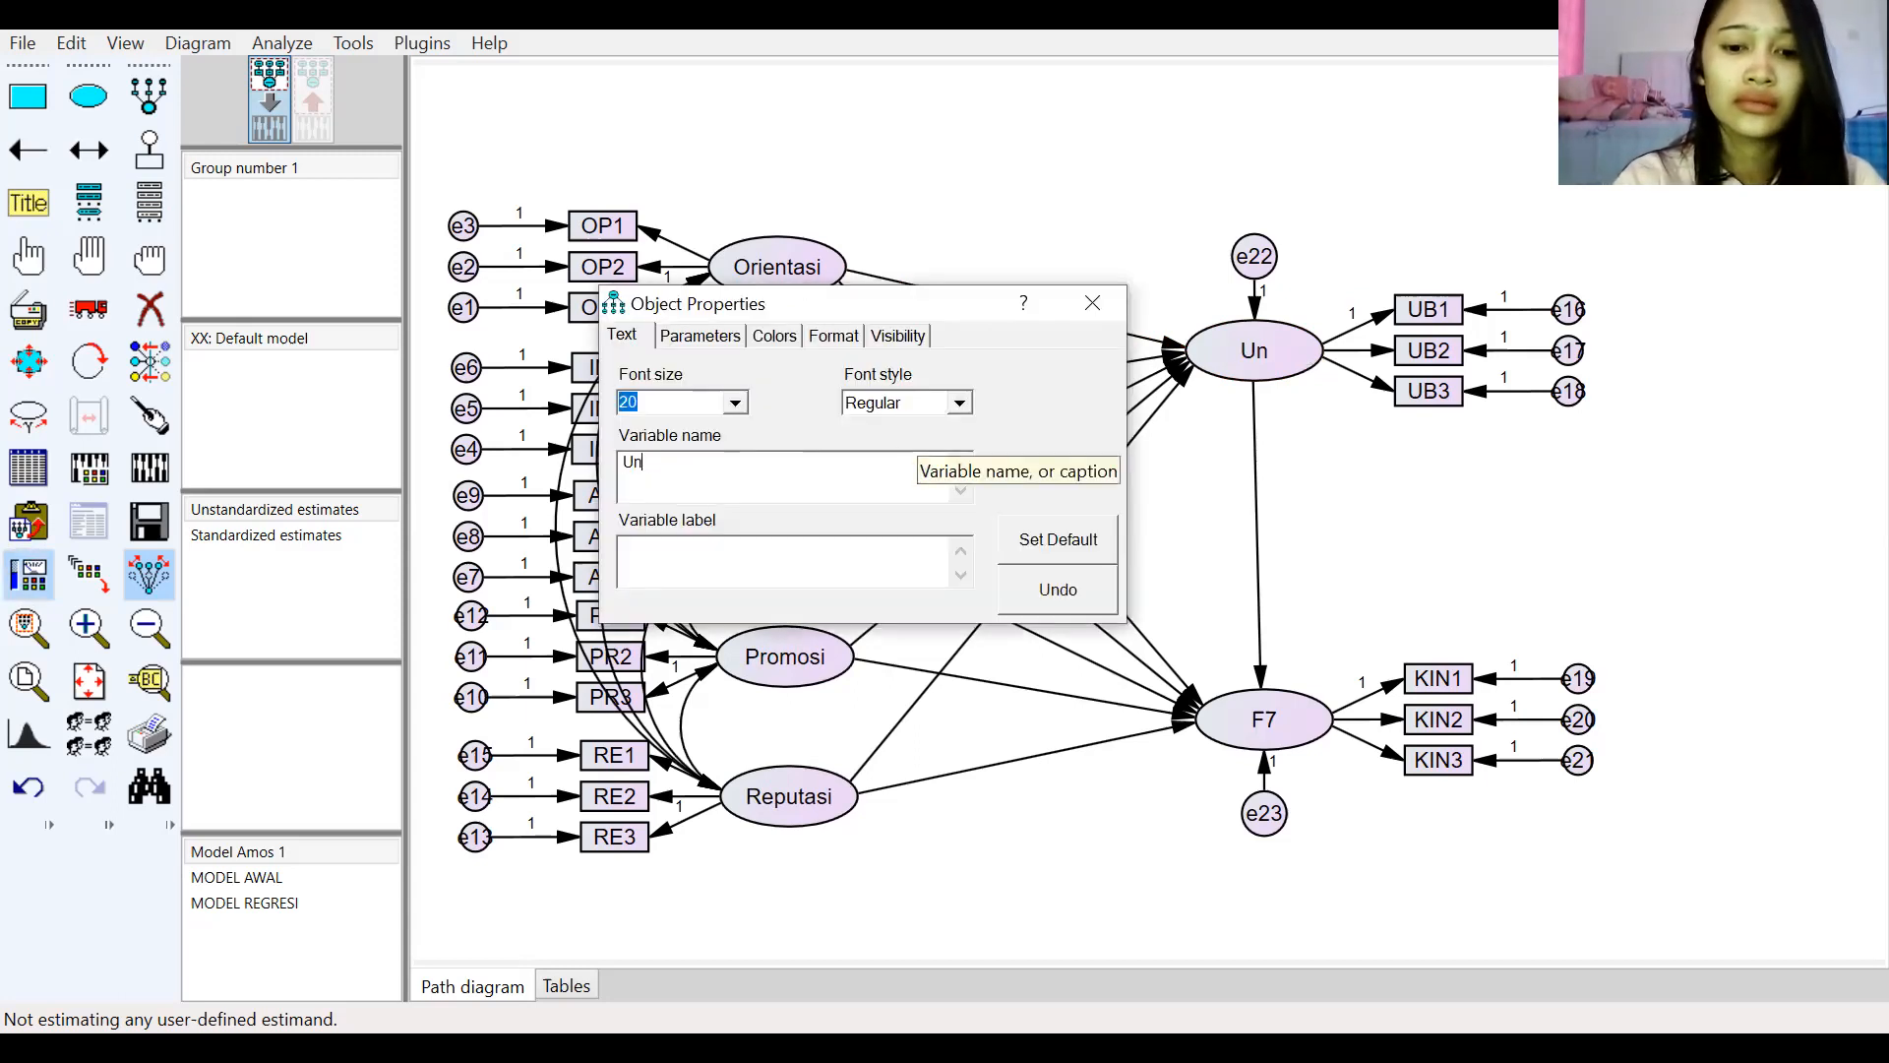
{"action": "left_click", "coordinate": [1093, 302]}
Step: Rename endogenous variable F7 to Kinerja
{"action": "double_click", "coordinate": [1285, 726]}
{"action": "key", "text": "BackSpace"}
{"action": "type", "text": "Kinerja"}
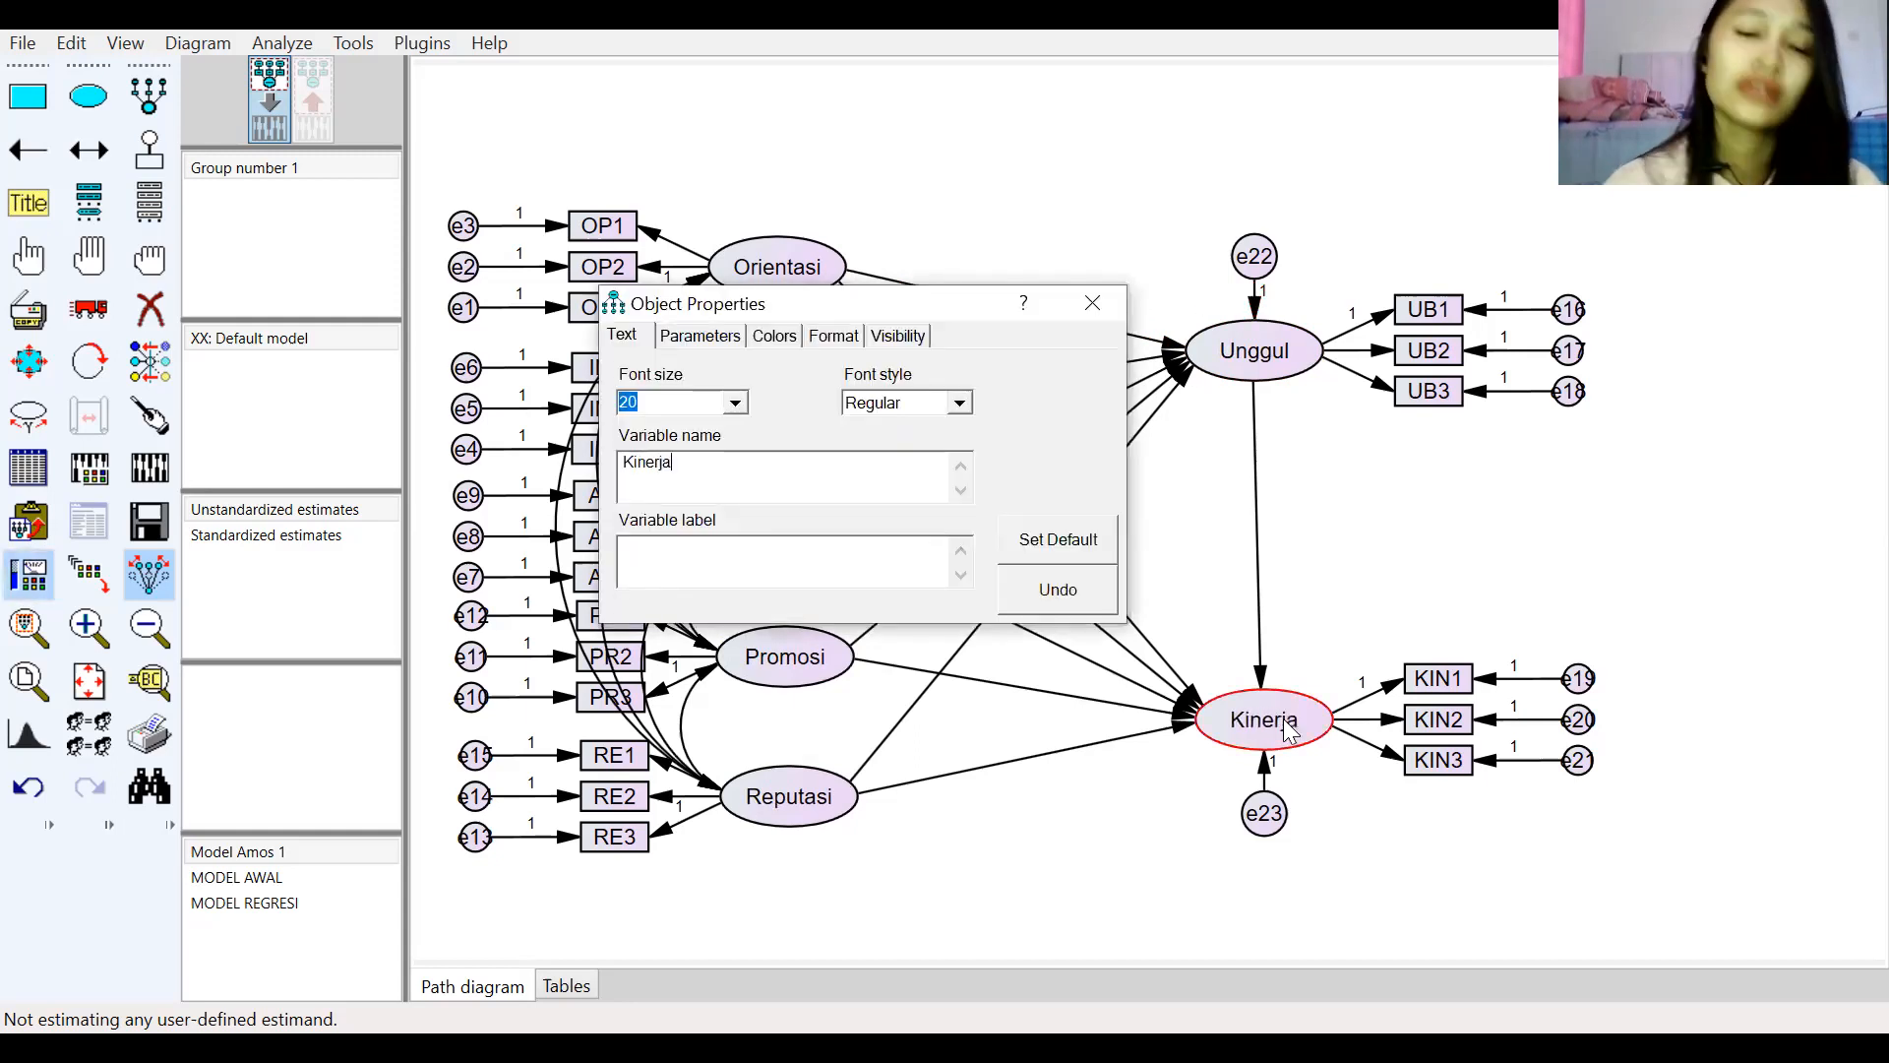
{"action": "left_click", "coordinate": [1094, 297]}
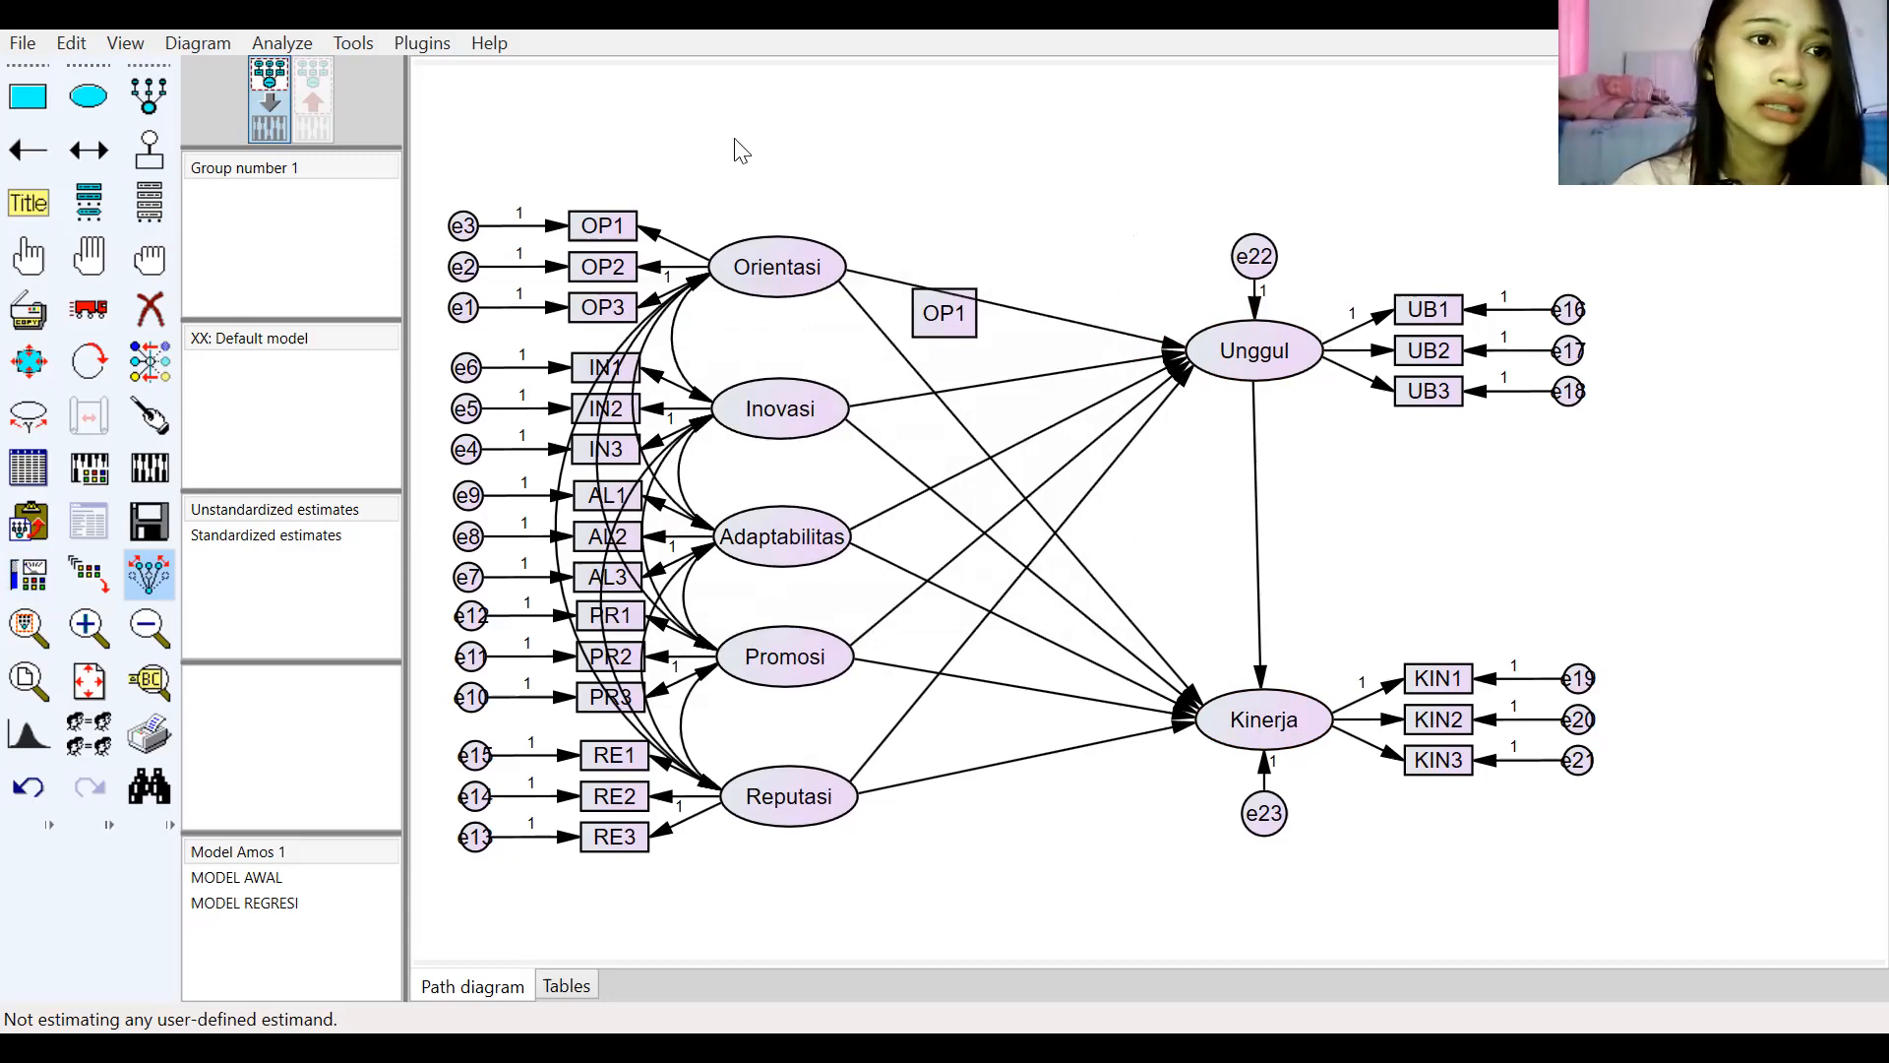
Step: Start a centred figure title above the diagram and enter the text "Faktor-Faktor Yang Mempengaruhi Keunggulan Bersaing"
{"action": "left_click", "coordinate": [17, 201]}
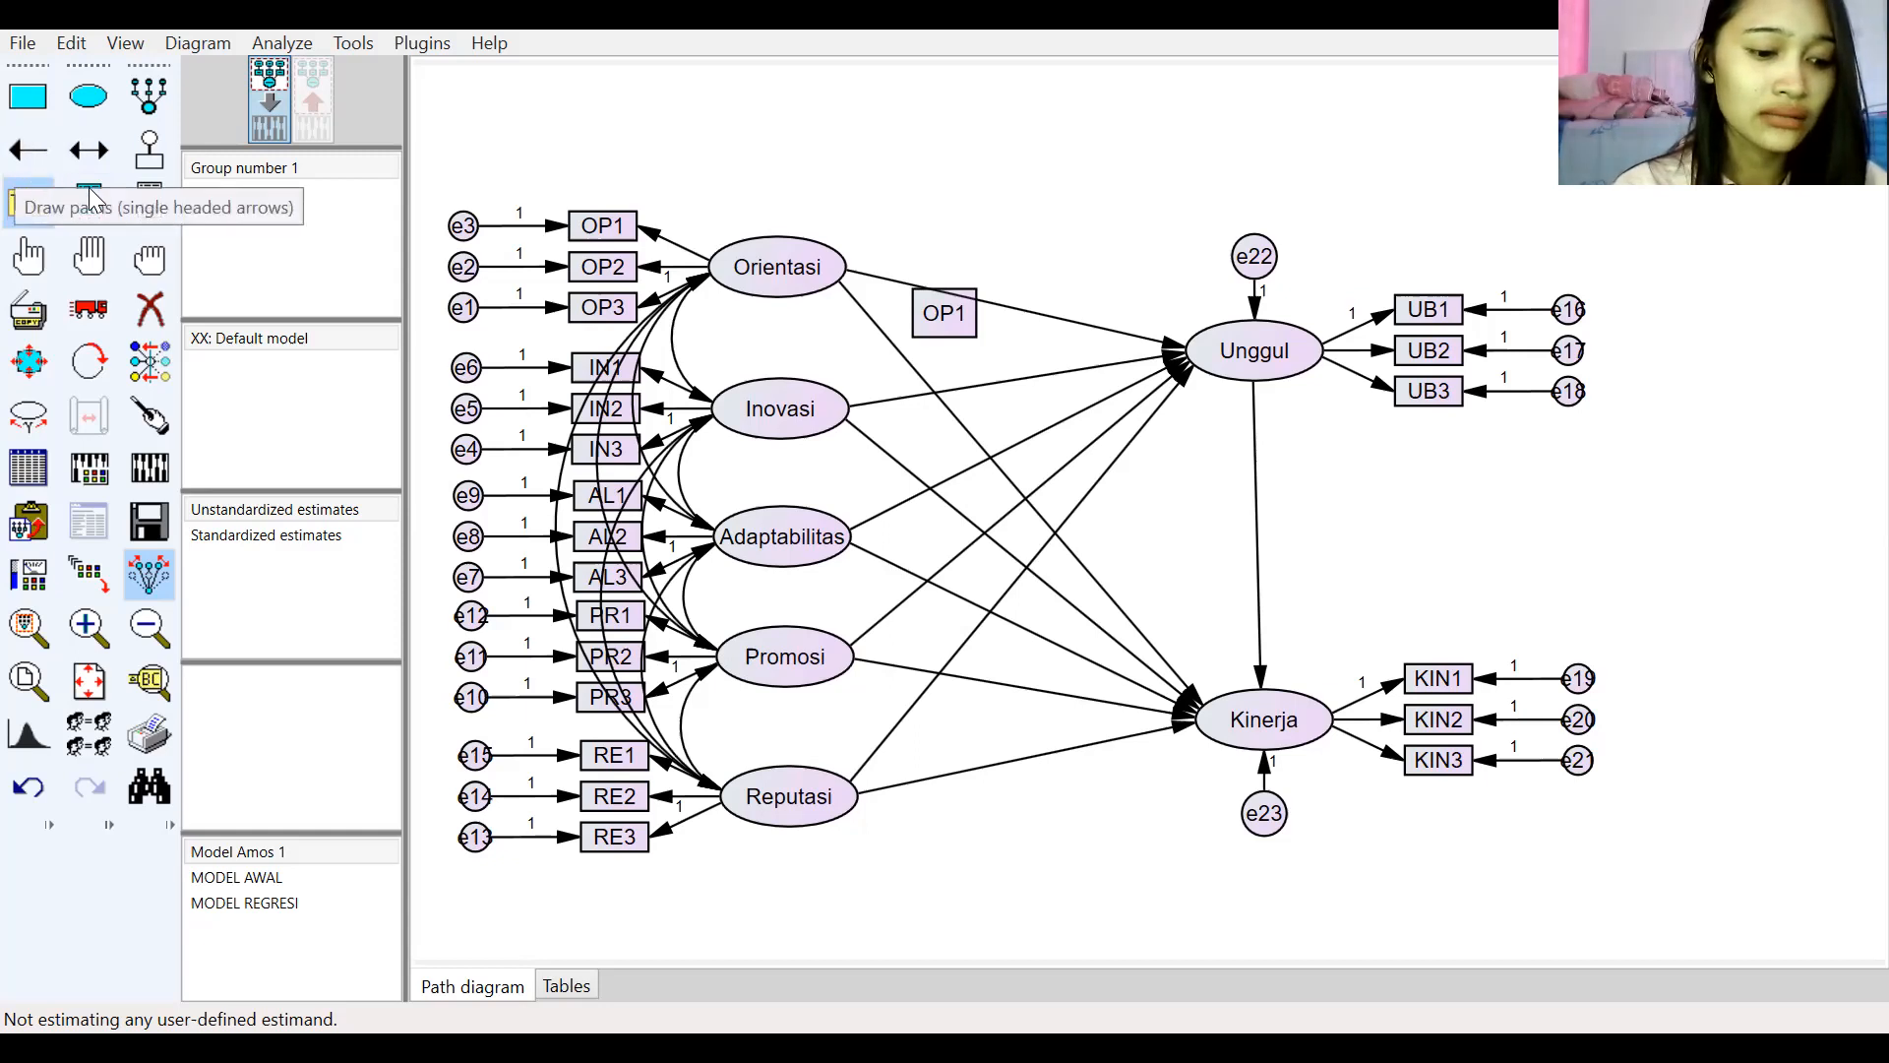
{"action": "left_click", "coordinate": [666, 148]}
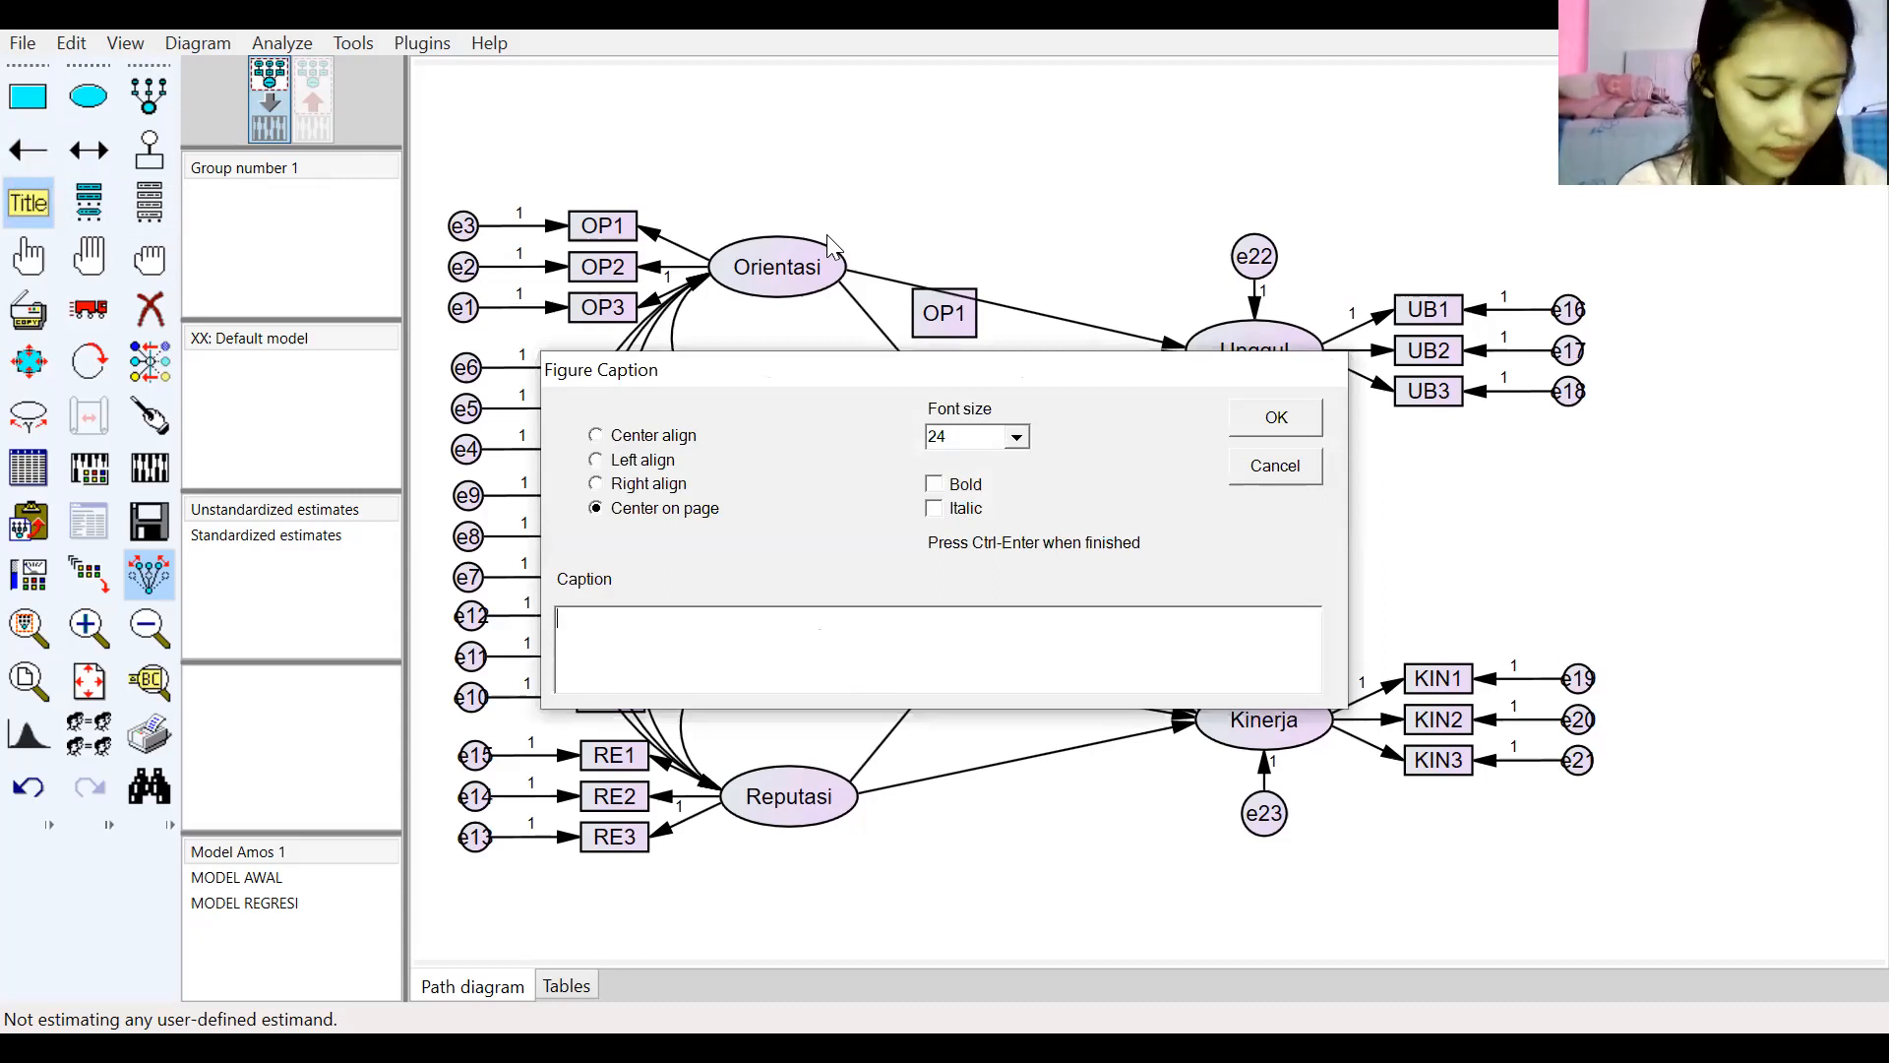
{"action": "type", "text": "Fakt"}
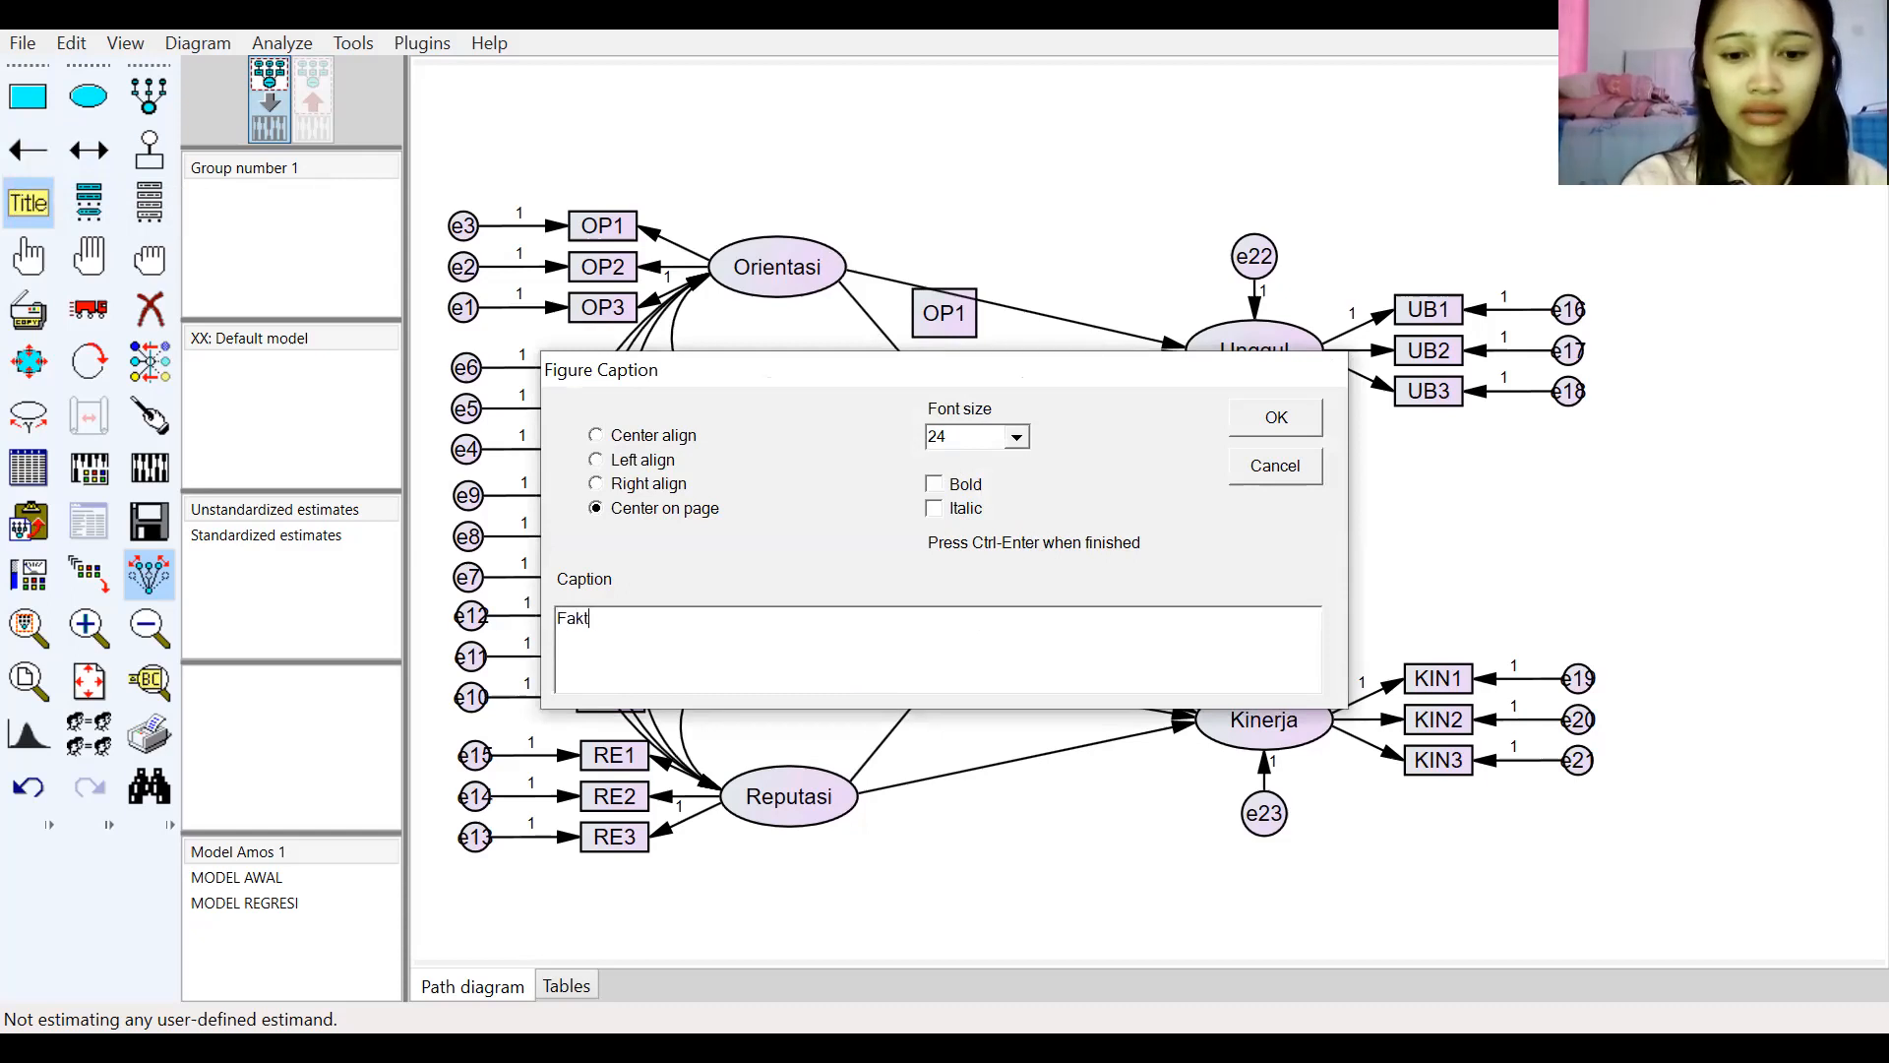
{"action": "type", "text": "or-Fakt"}
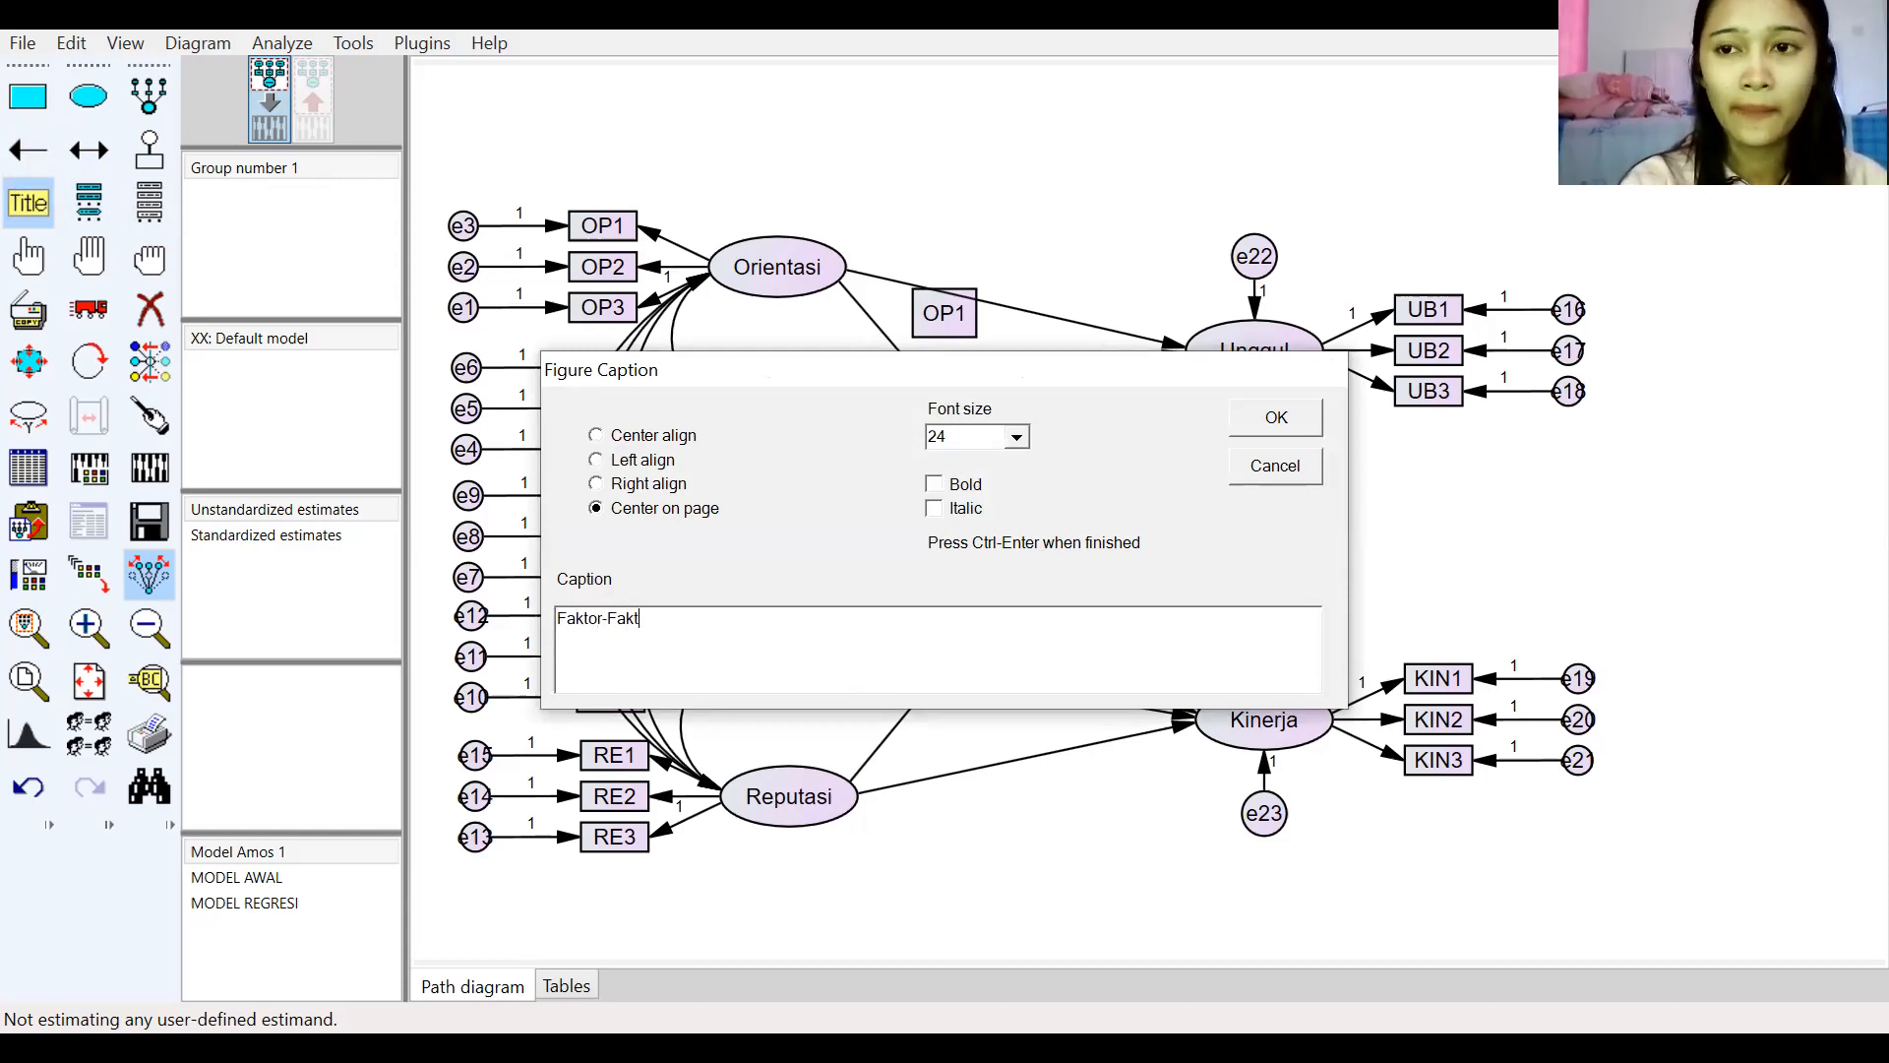
{"action": "type", "text": "or Ya"}
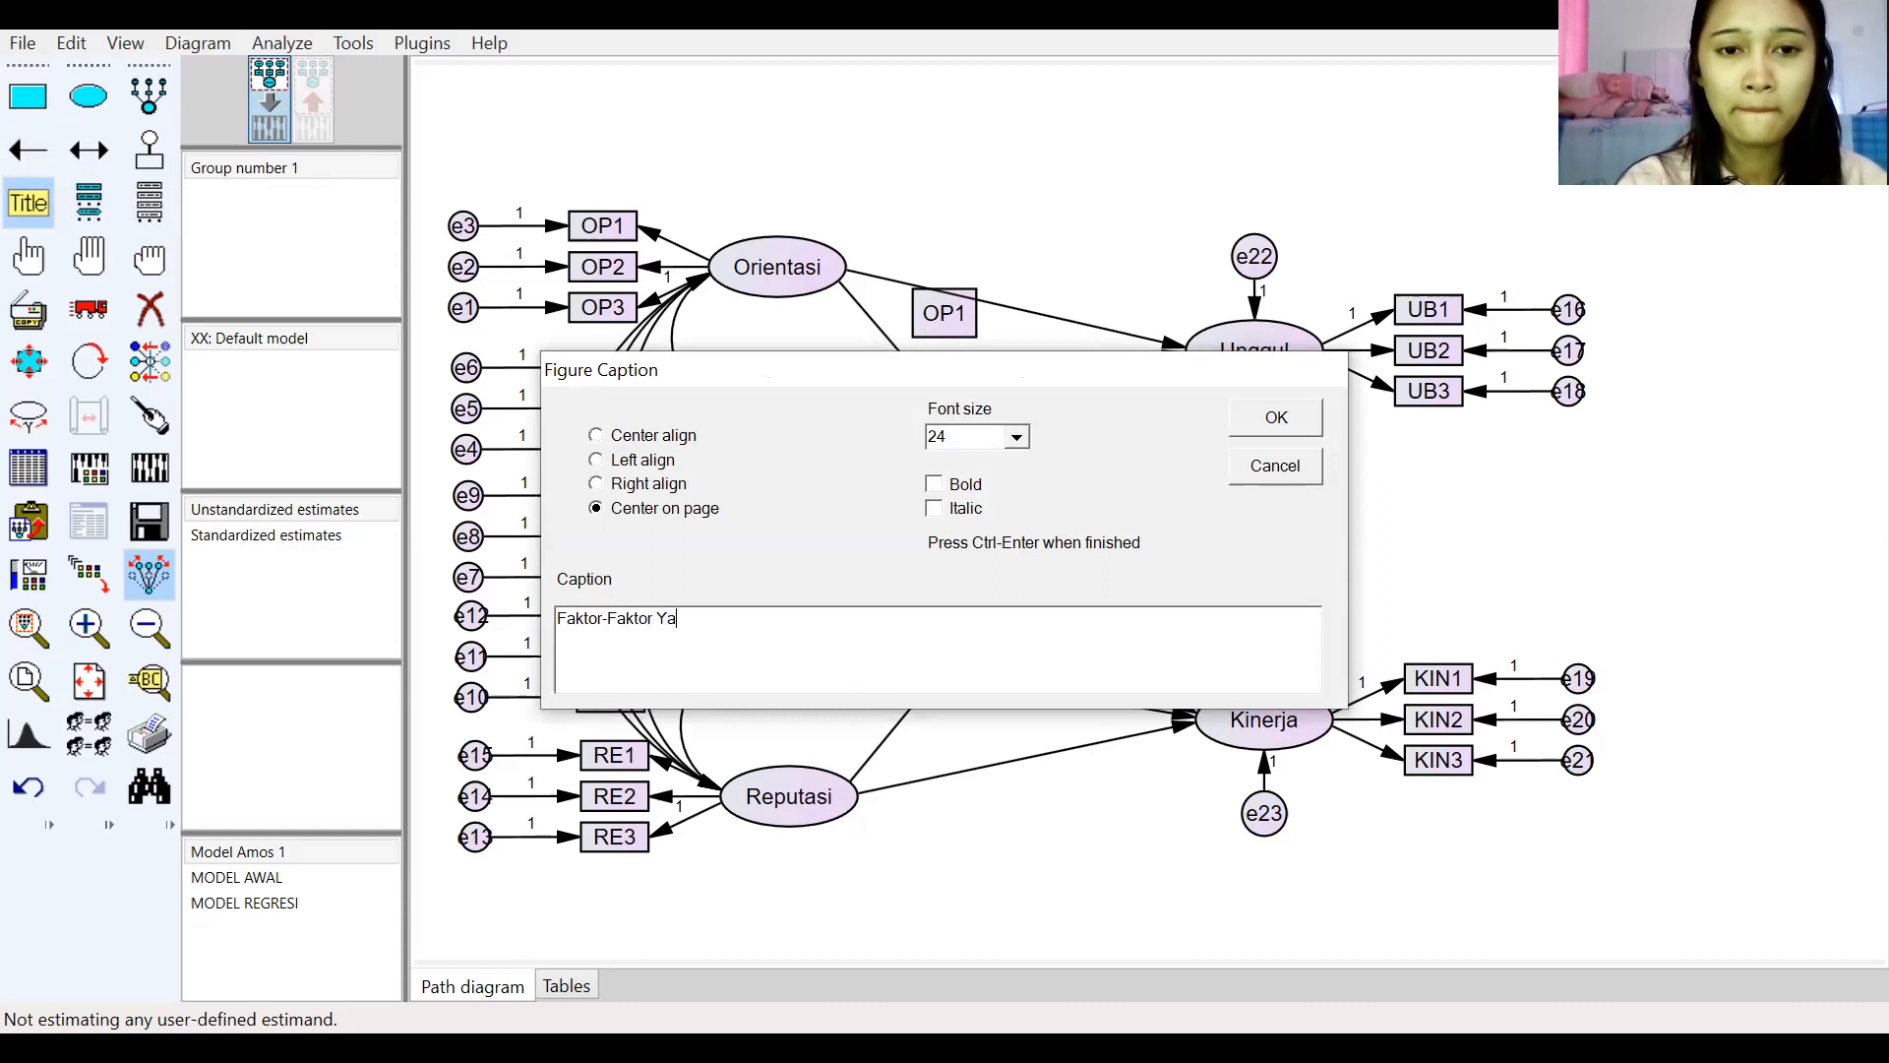
{"action": "type", "text": "ng Mempengaruhi "}
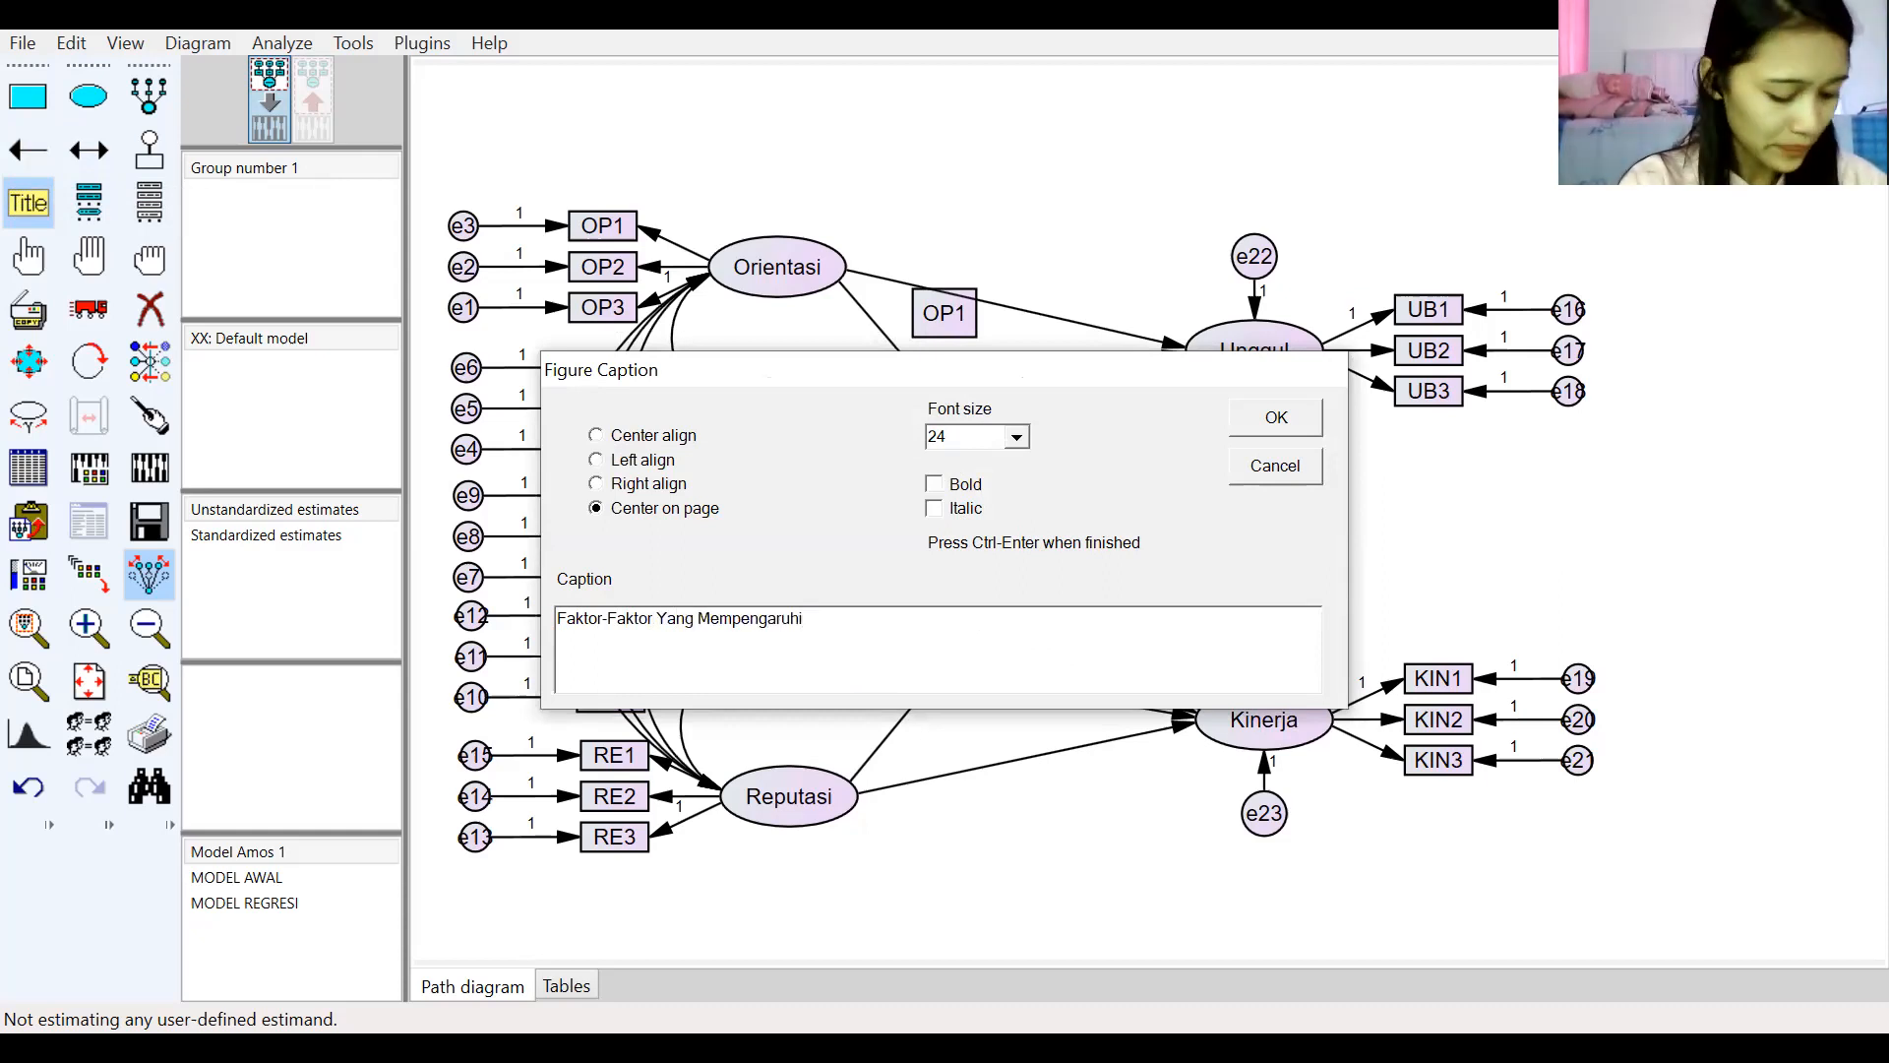
{"action": "type", "text": "Keungguk"}
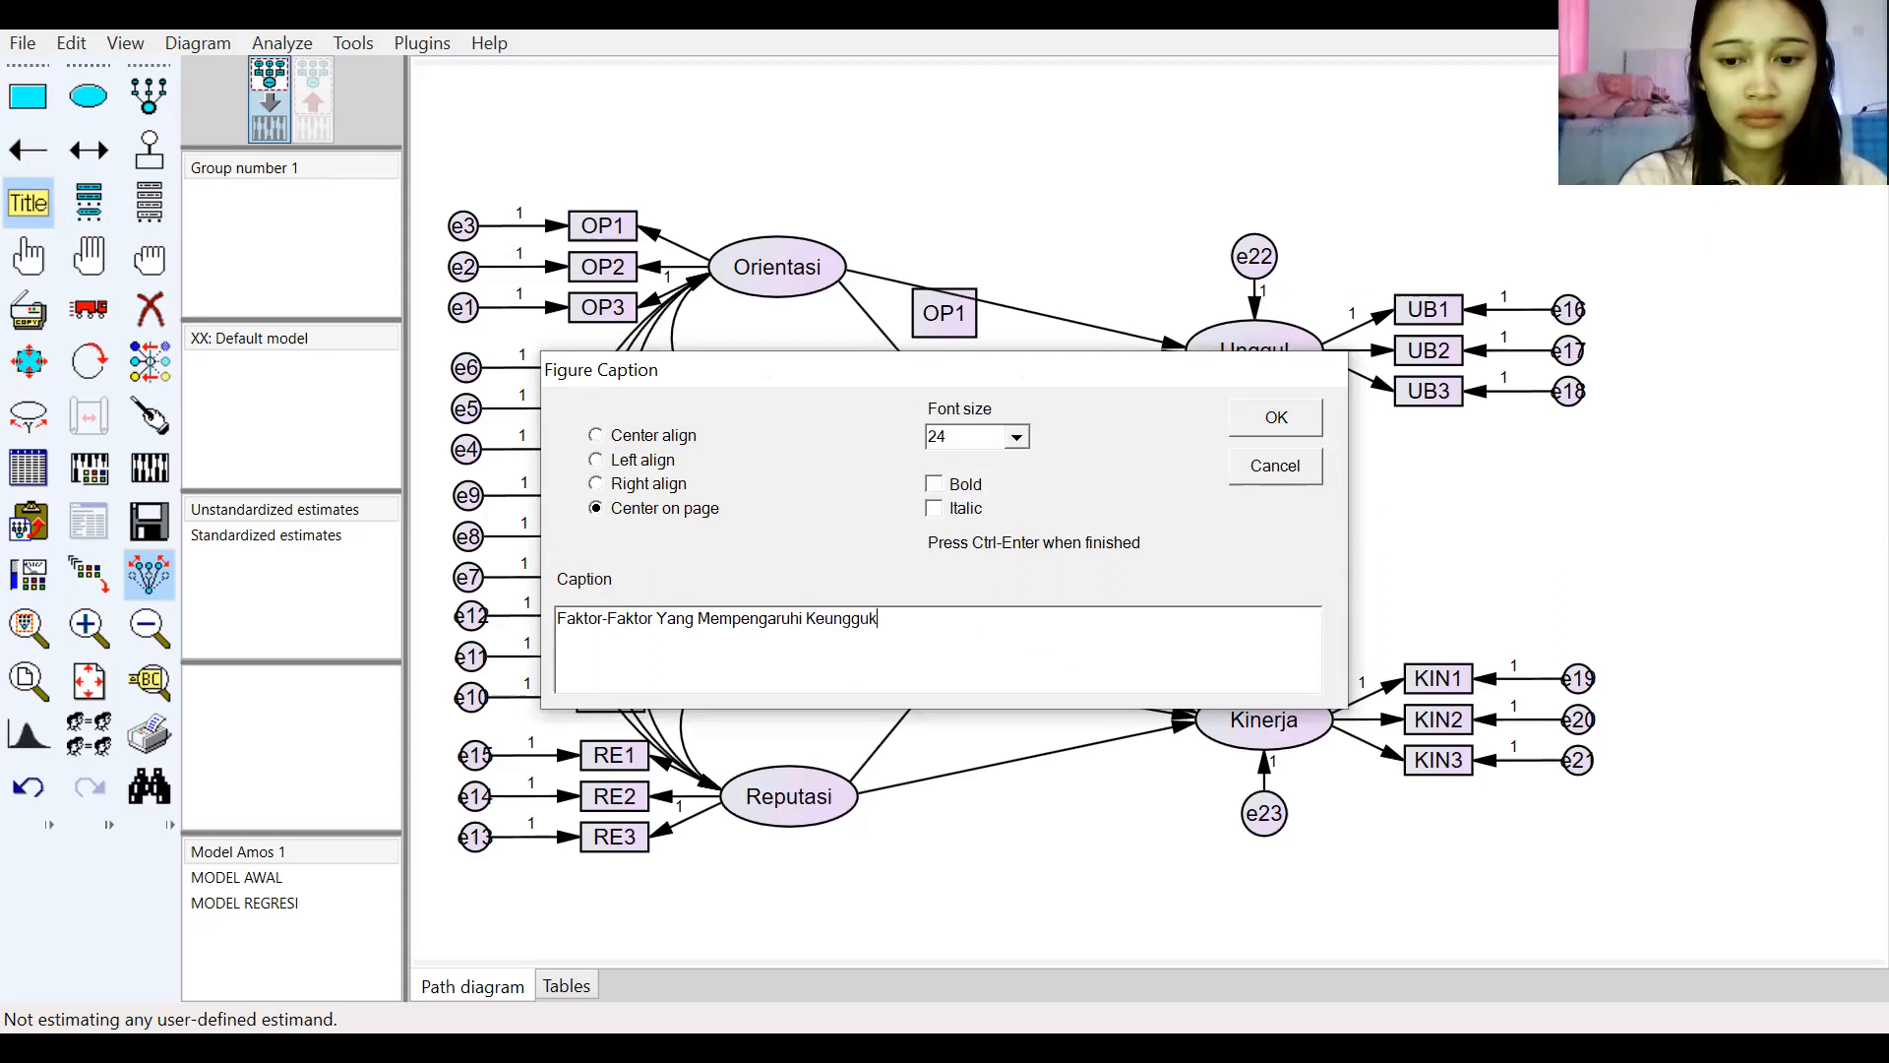
{"action": "key", "text": "BackSpace"}
{"action": "type", "text": "lan B"}
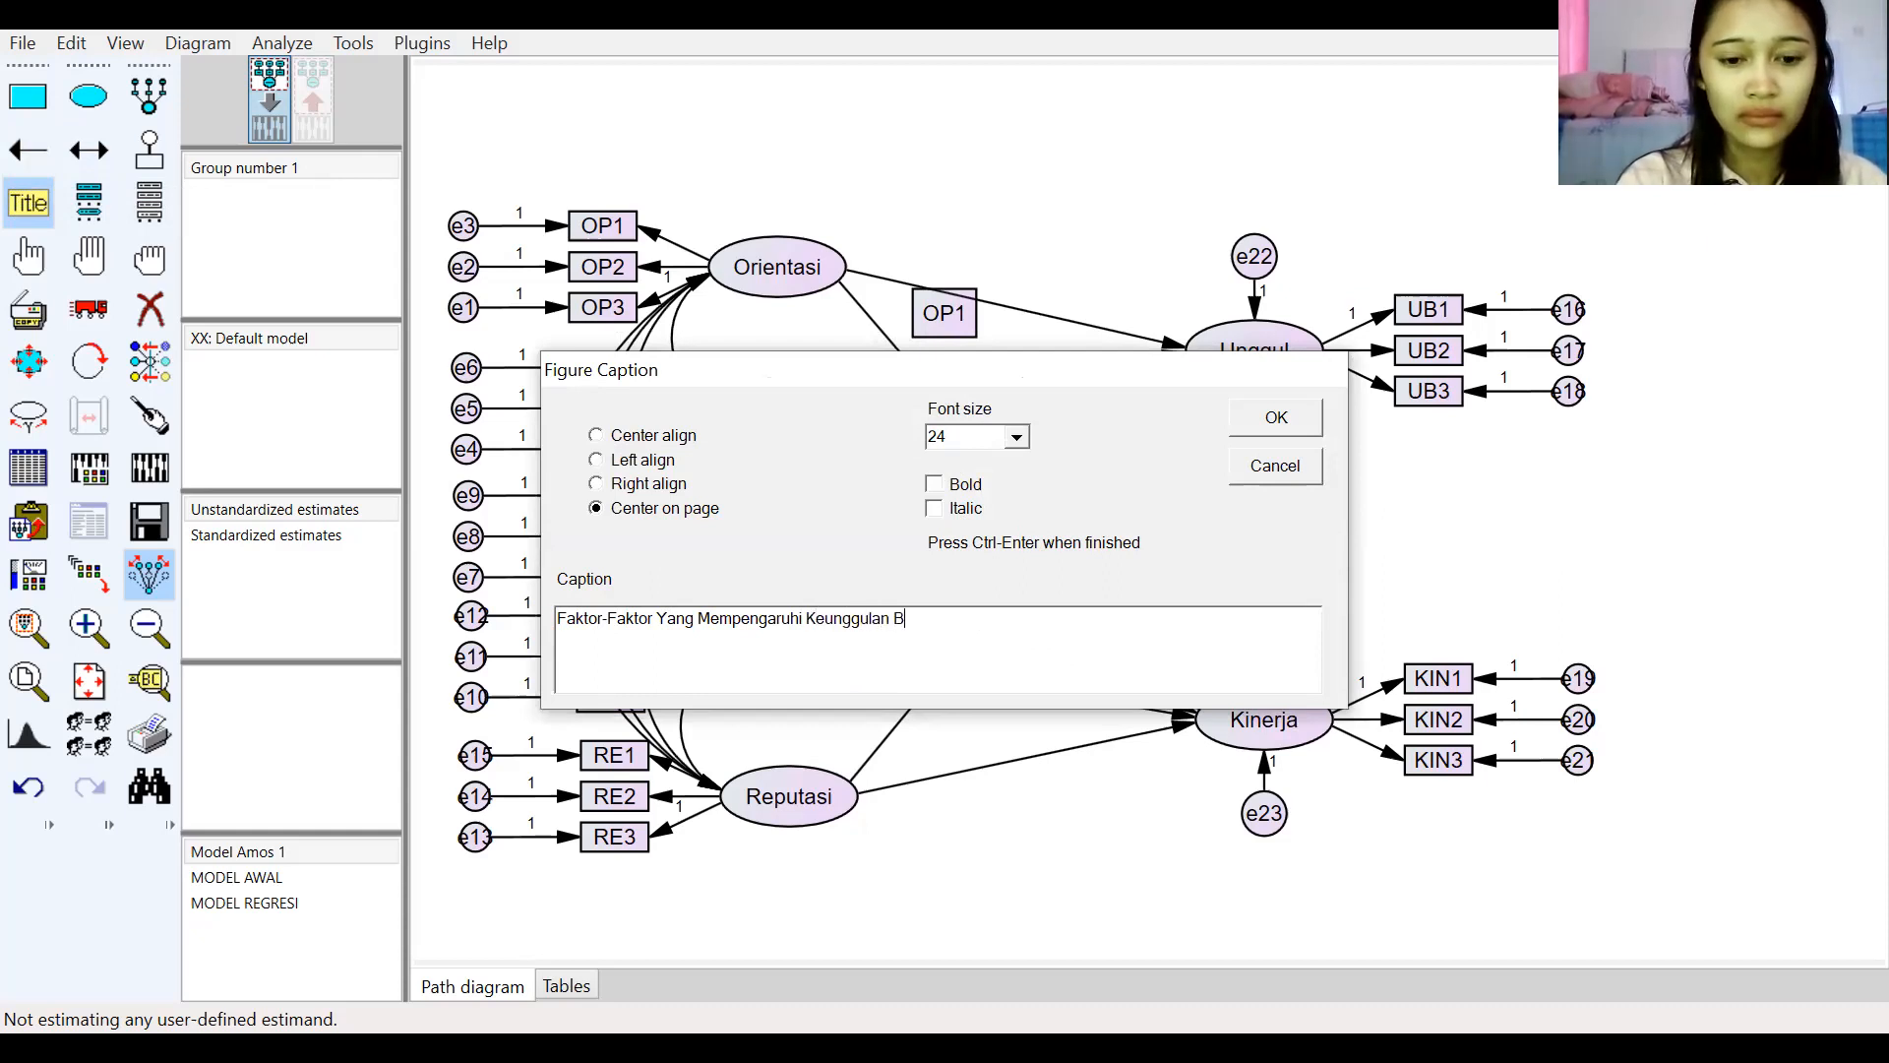
{"action": "type", "text": "ersaing "}
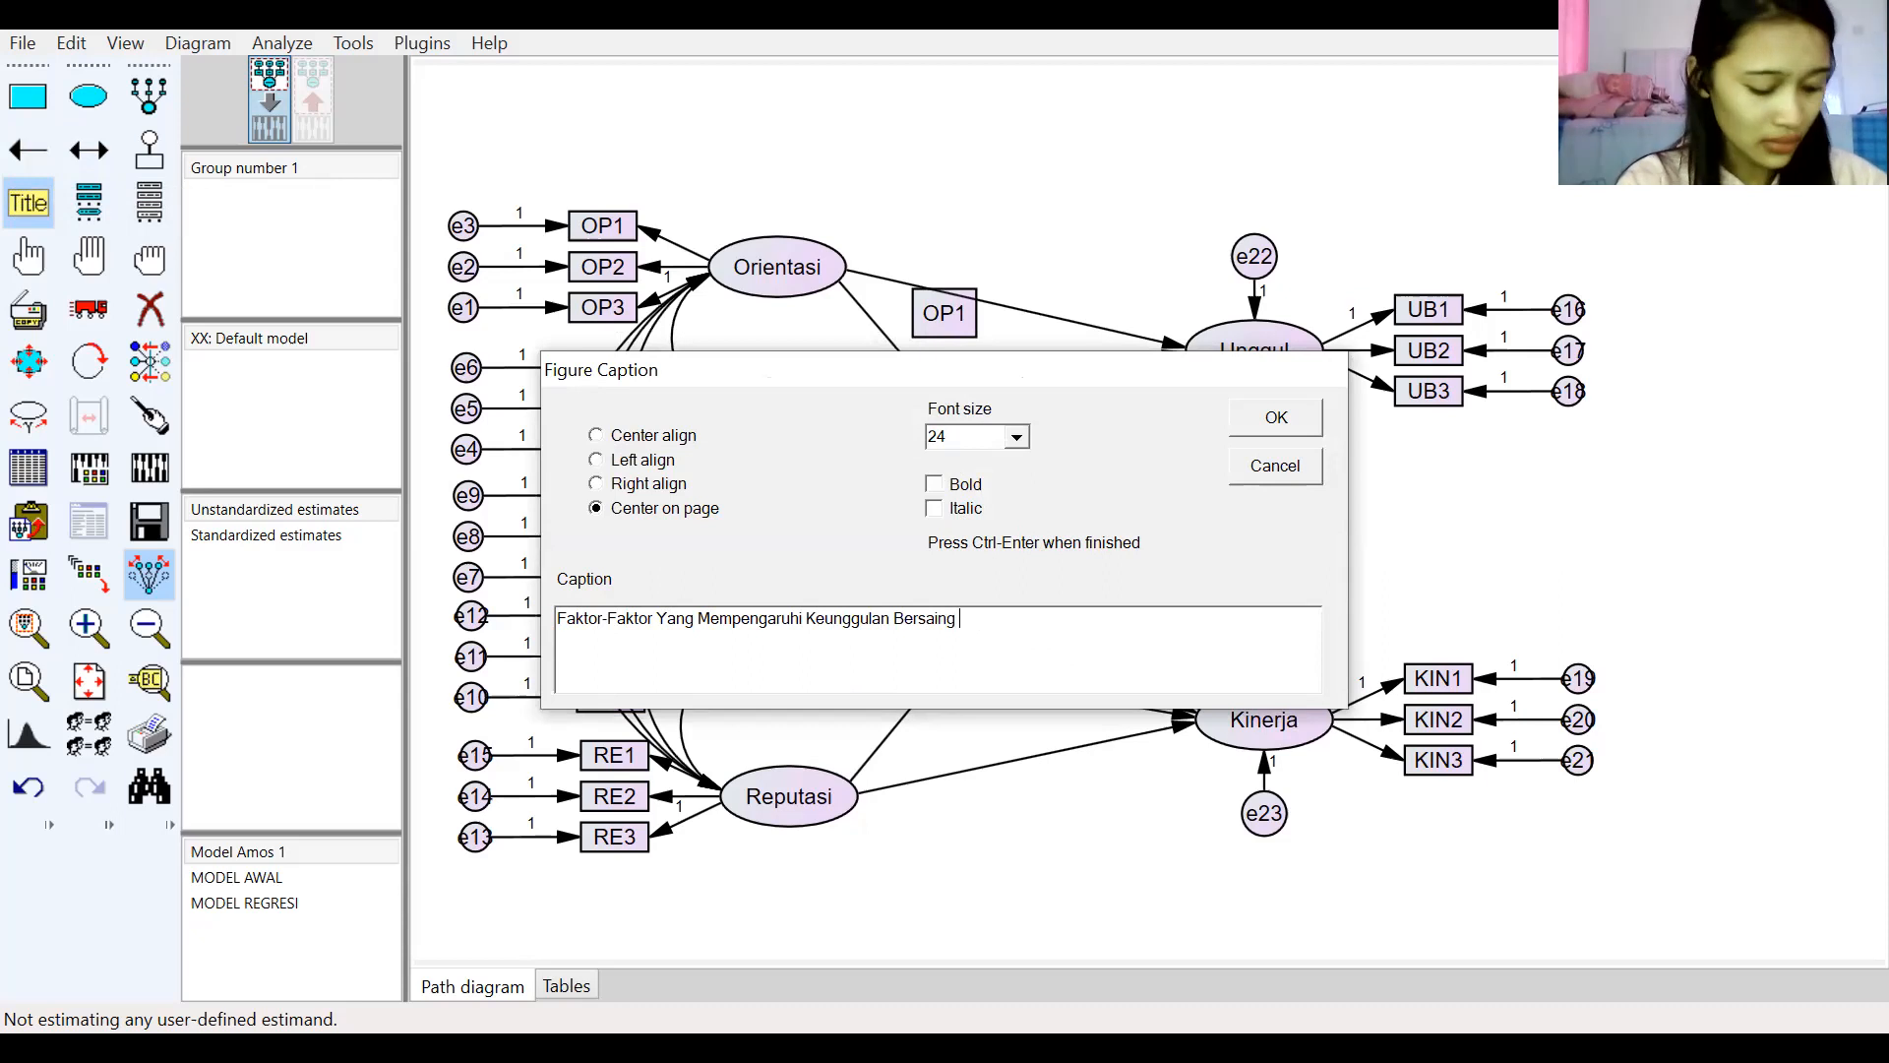
{"action": "type", "text": "Serta Da"}
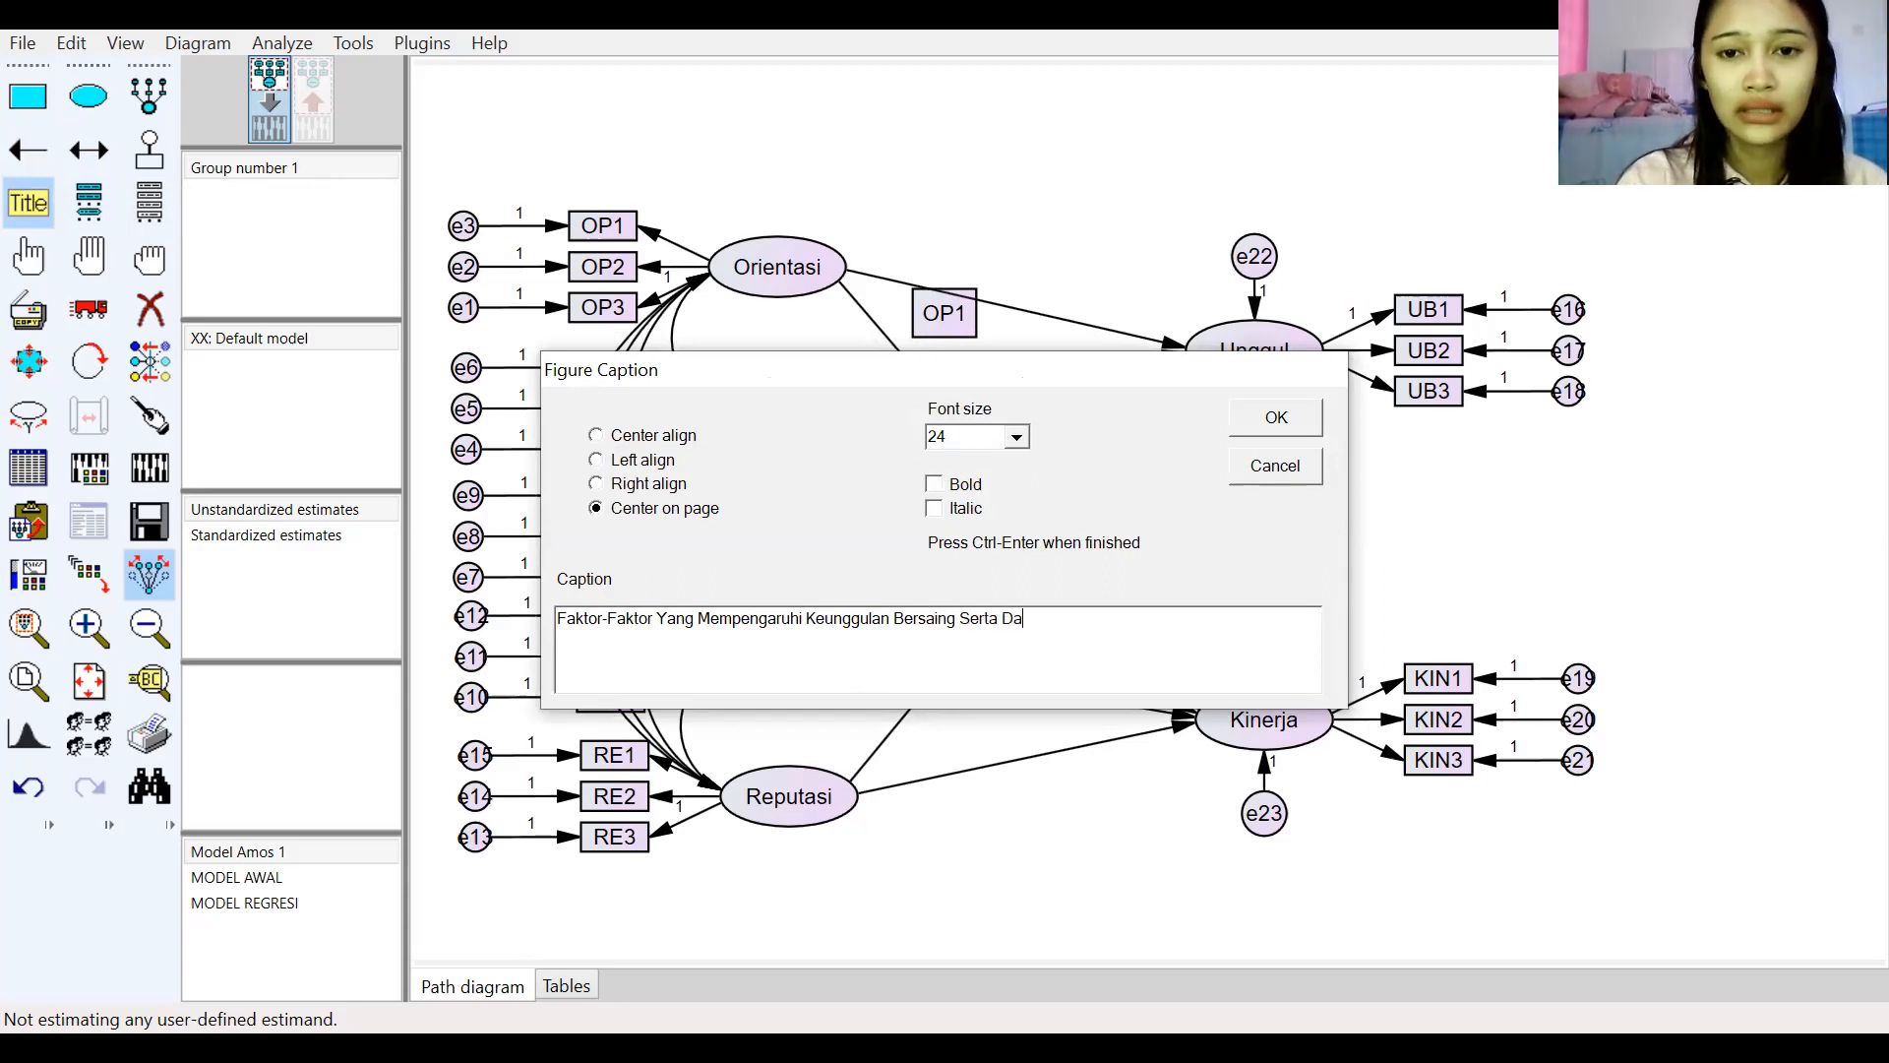
{"action": "type", "text": "mpaknya Terhadap Kinerja"}
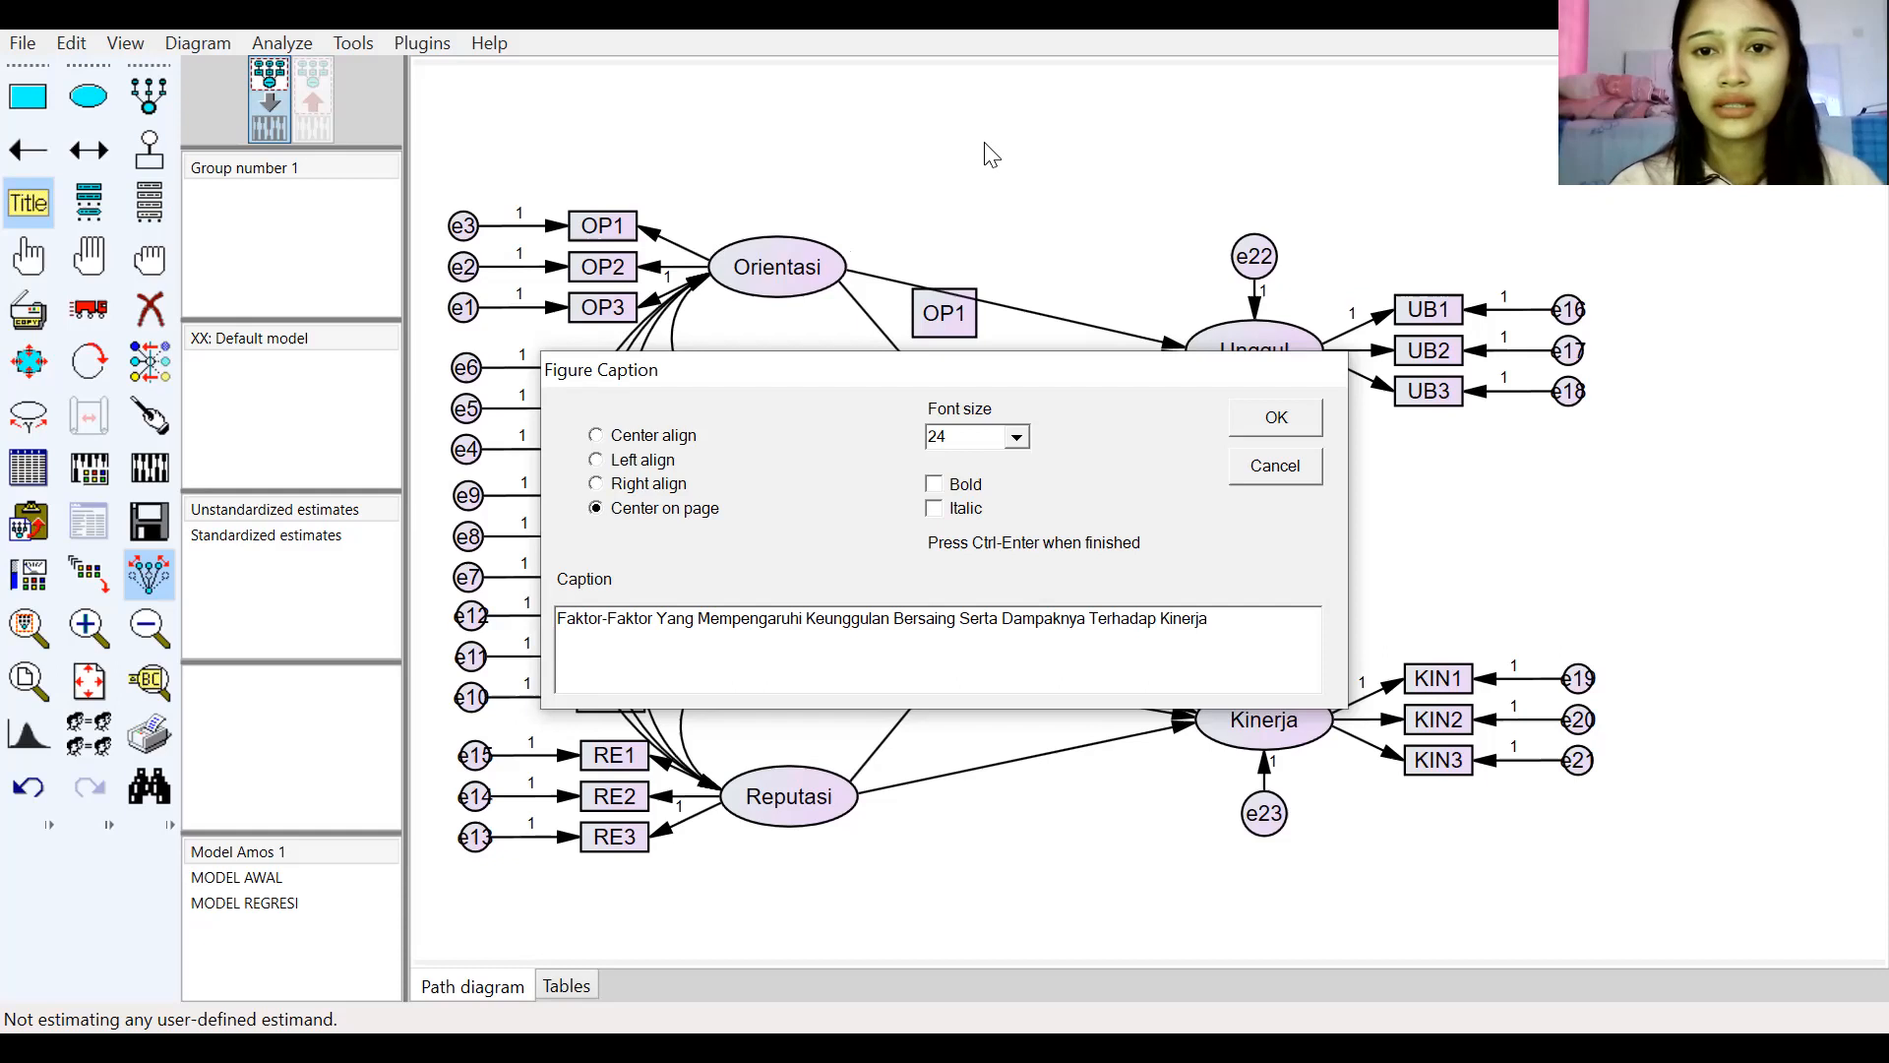
Step: Complete the title with "Serta Dampaknya Terhadap Kinerja" and place it on the diagram
{"action": "left_click", "coordinate": [1276, 417]}
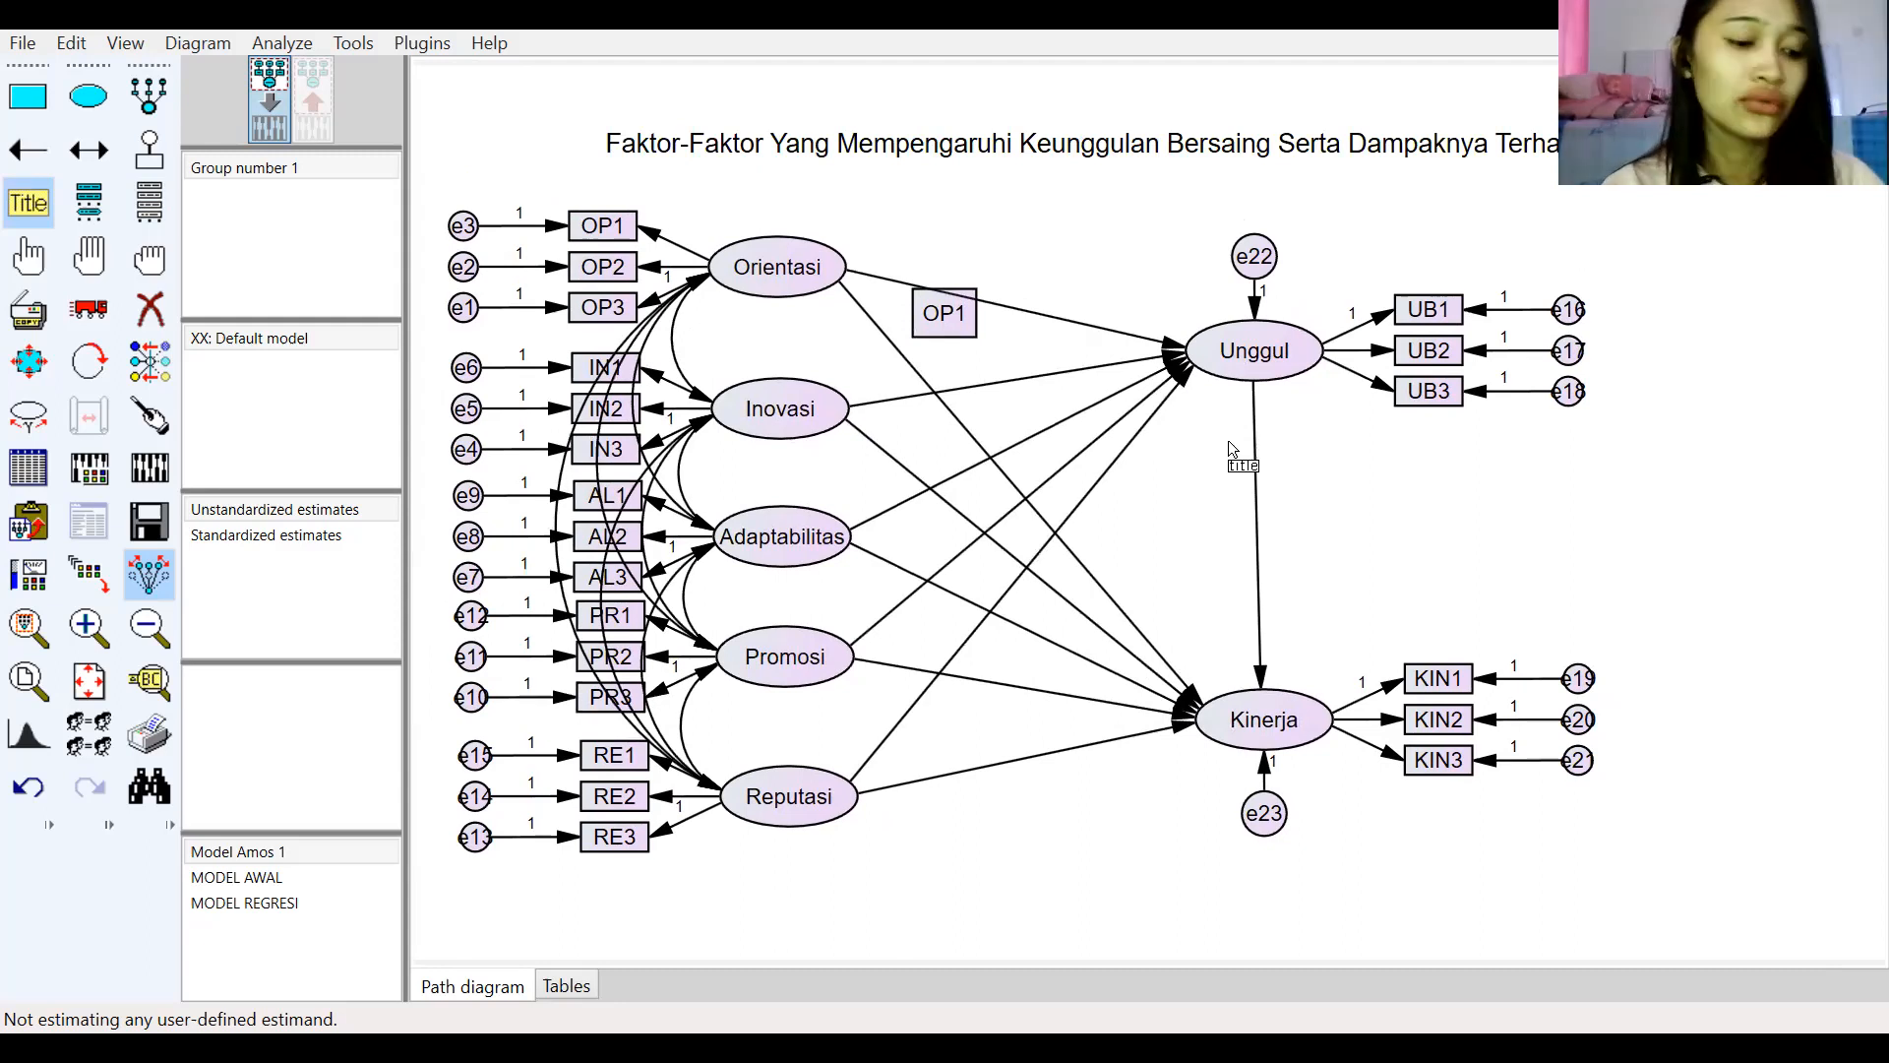
Step: Start a second, right-aligned figure caption and enter the heading "Goodnes Of Fit:"
{"action": "left_click", "coordinate": [39, 208]}
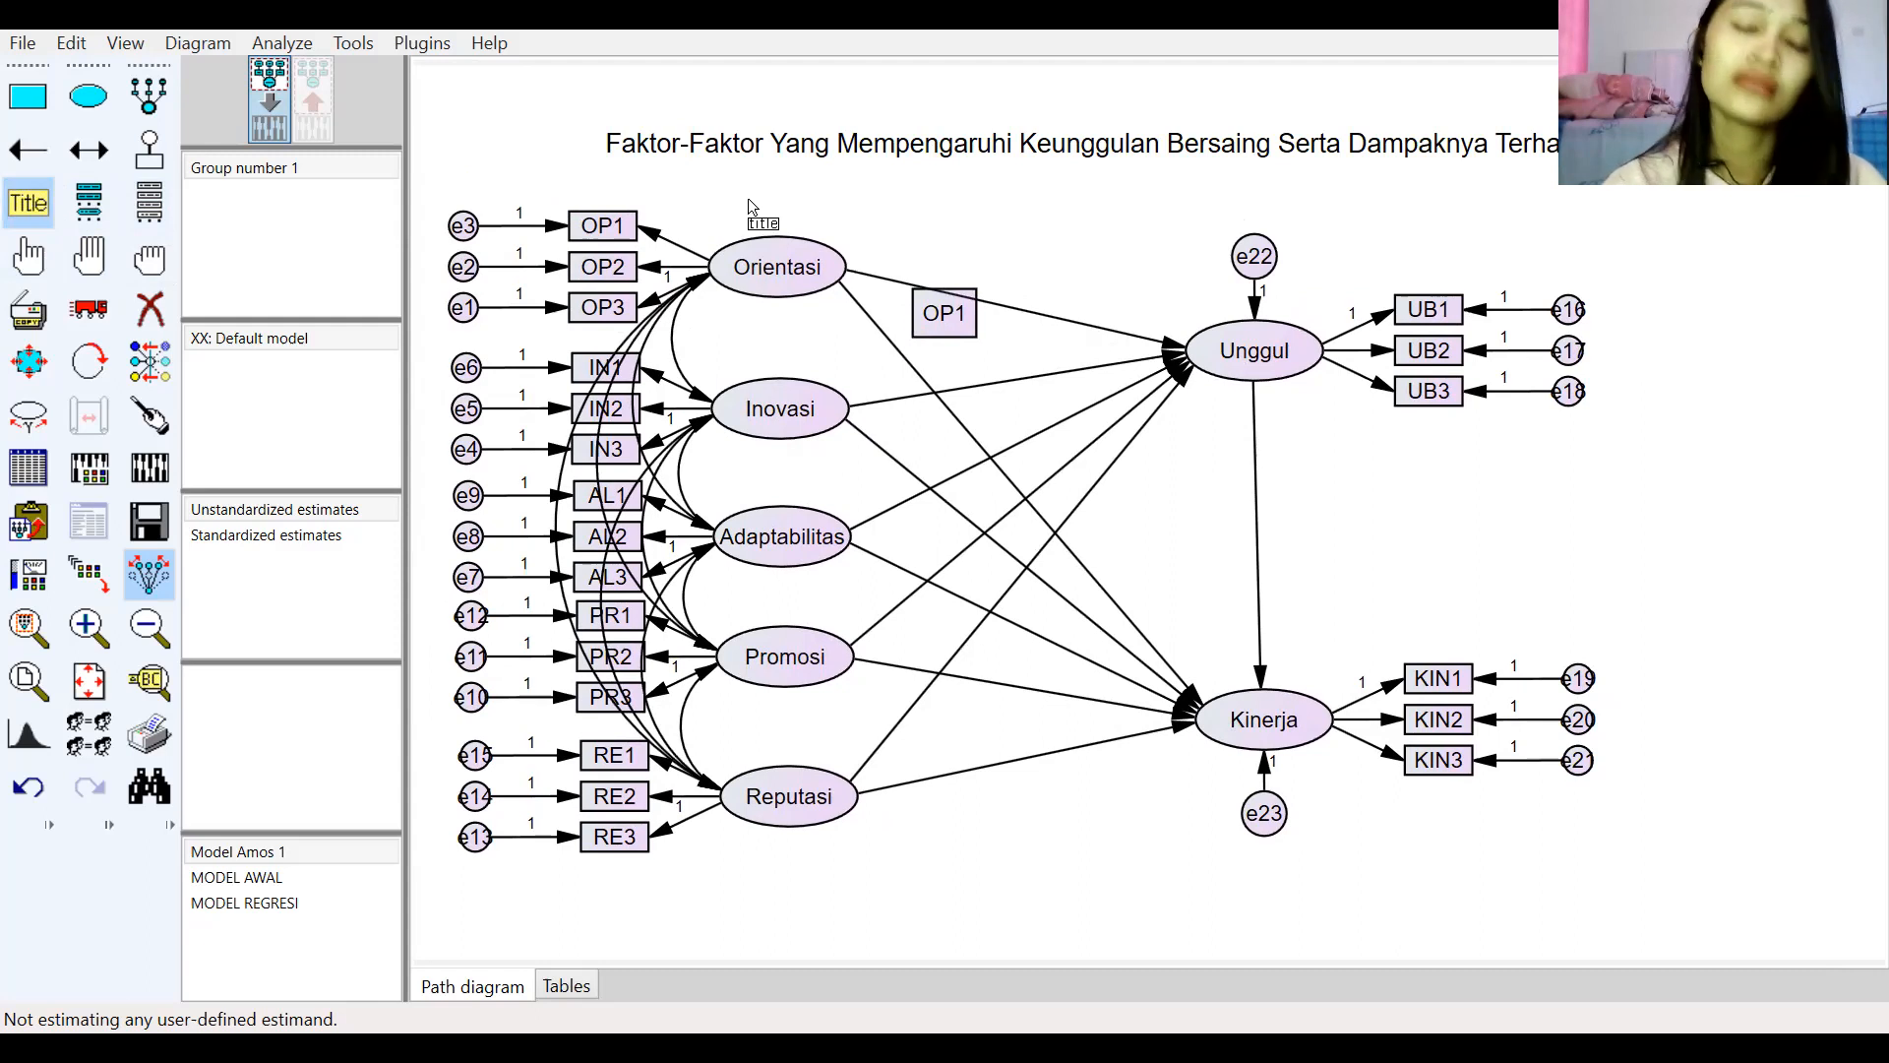
{"action": "left_click", "coordinate": [792, 193]}
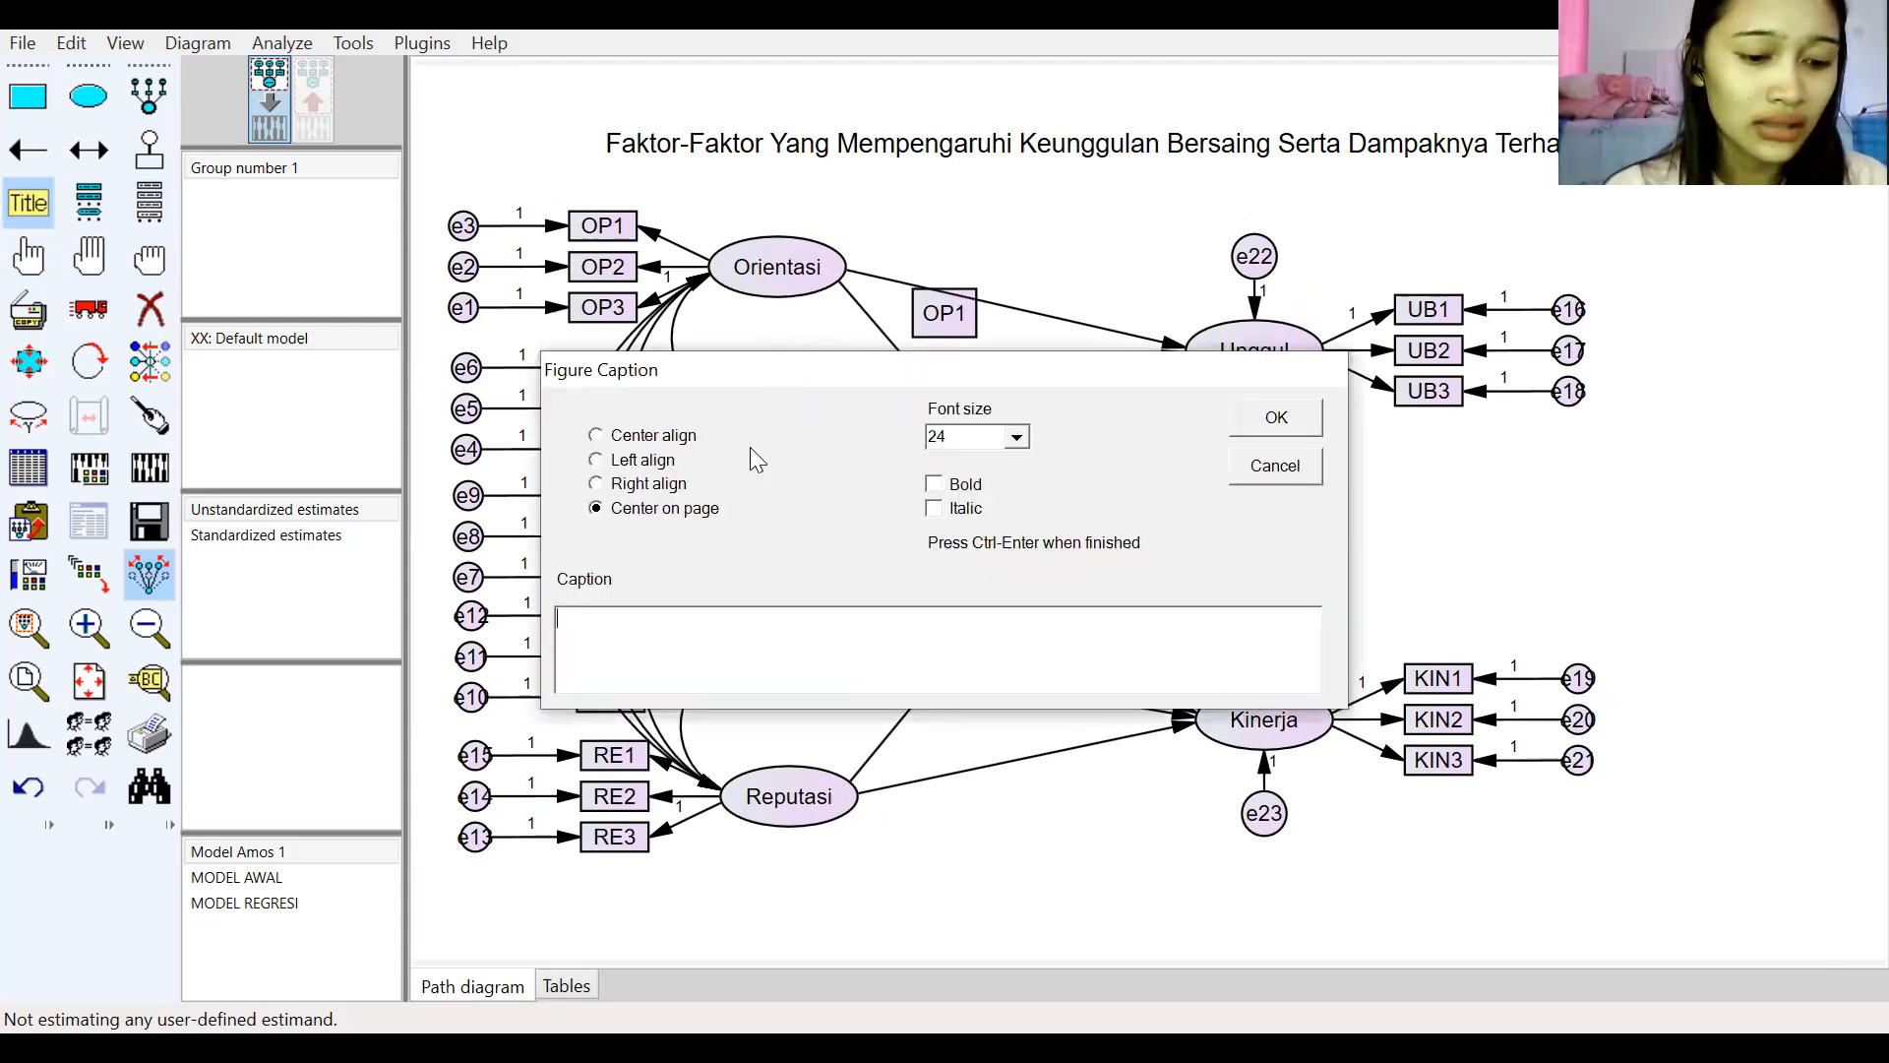
{"action": "left_click", "coordinate": [597, 484]}
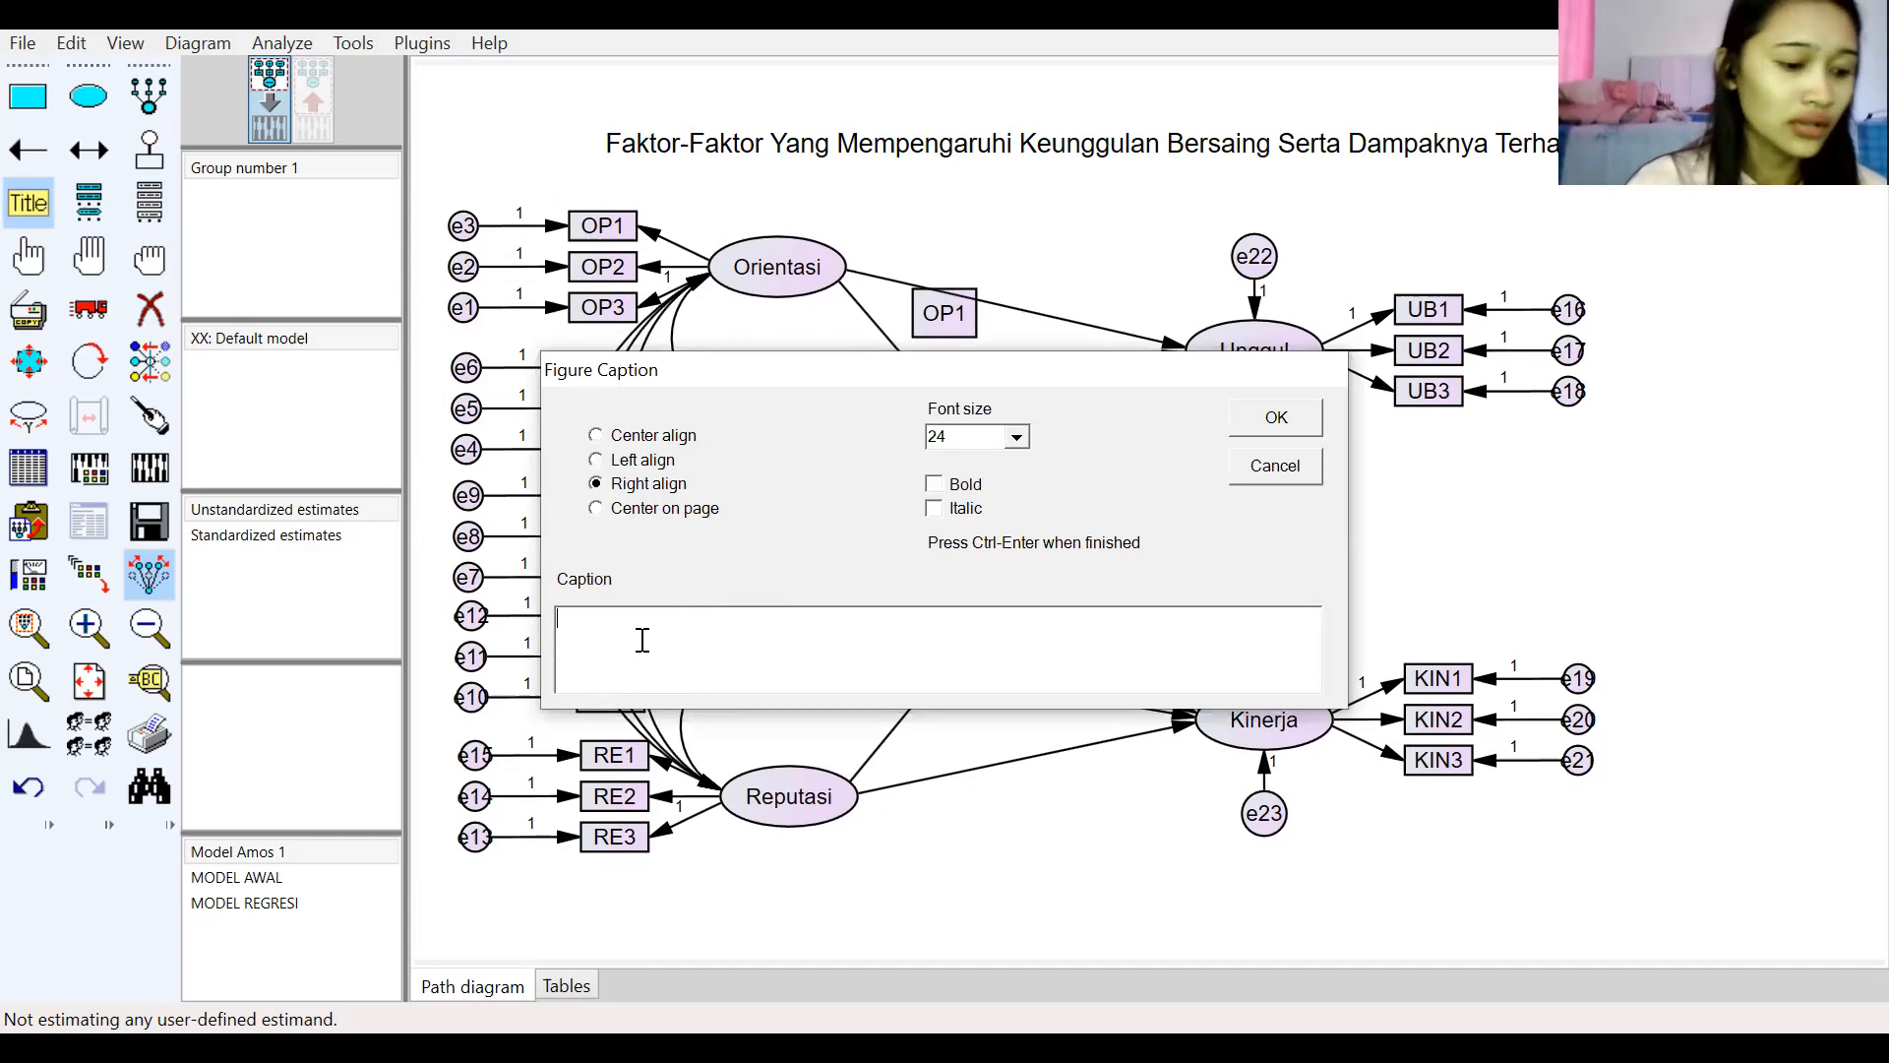
{"action": "type", "text": "Go"}
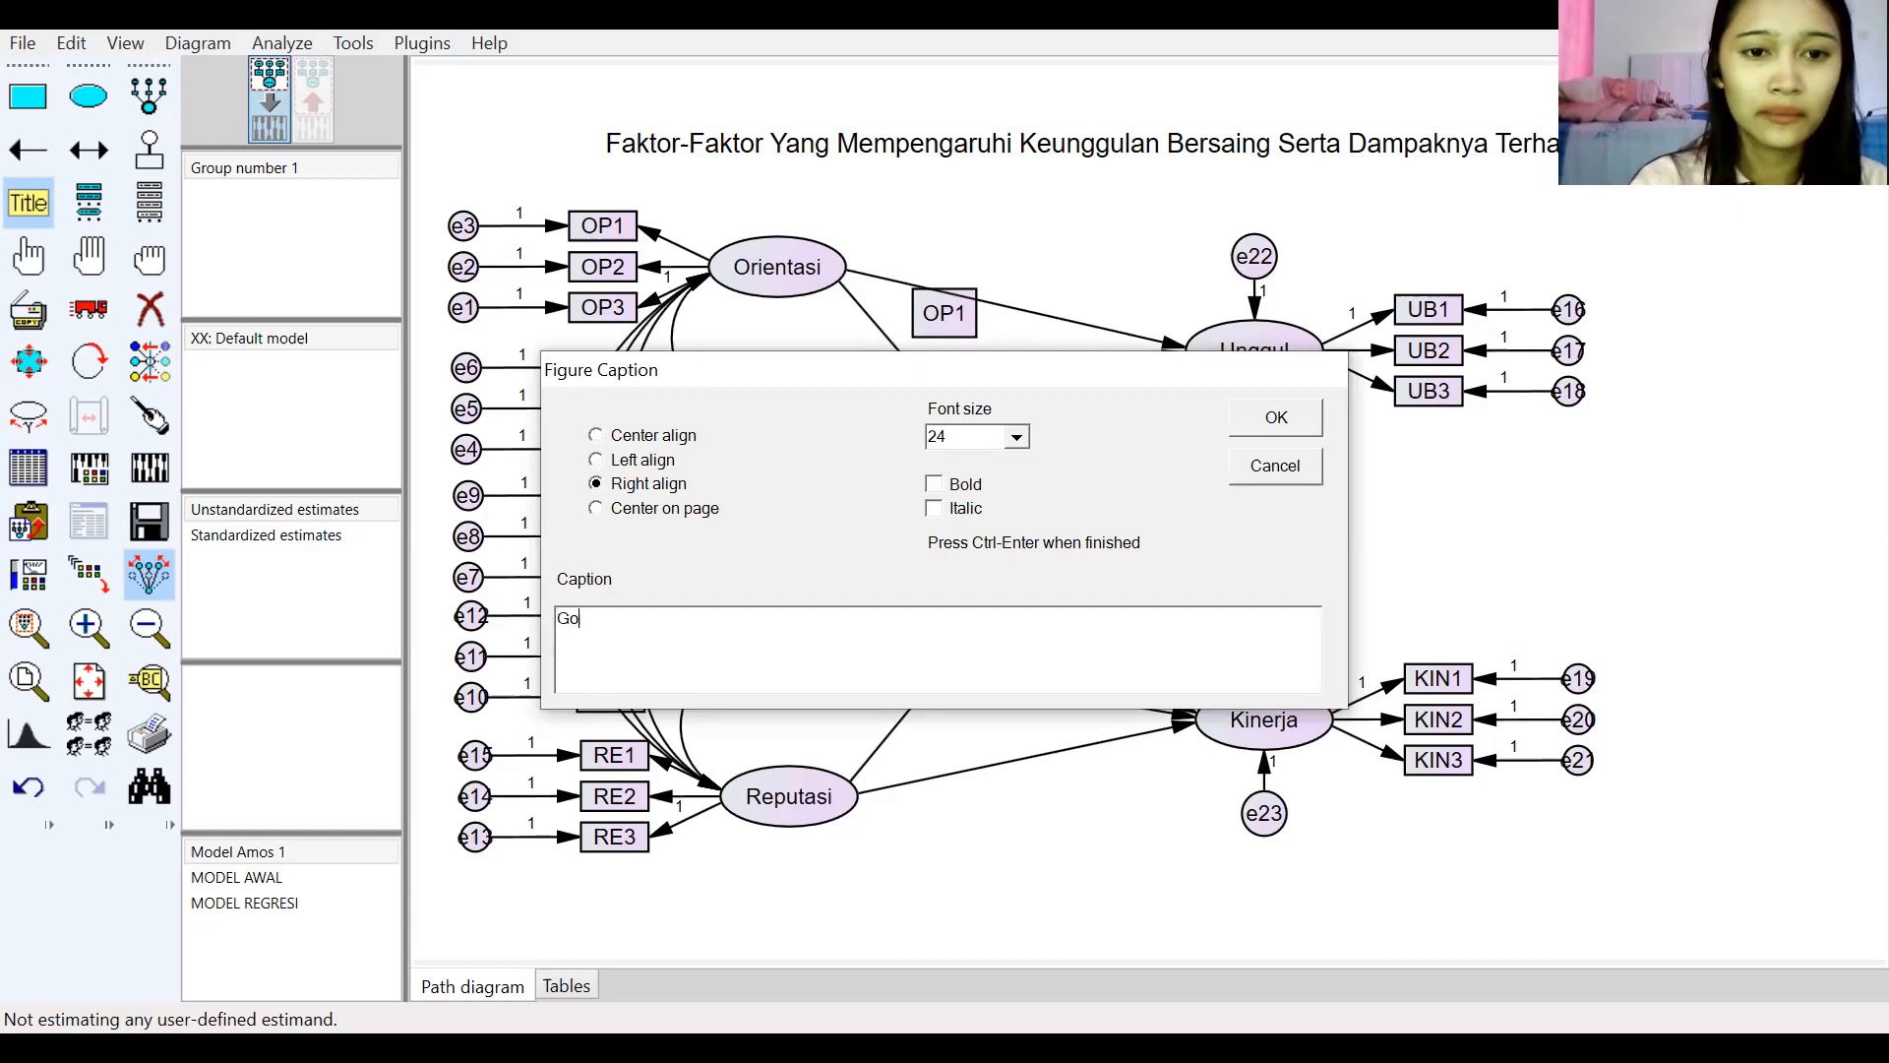
{"action": "type", "text": "odnes"}
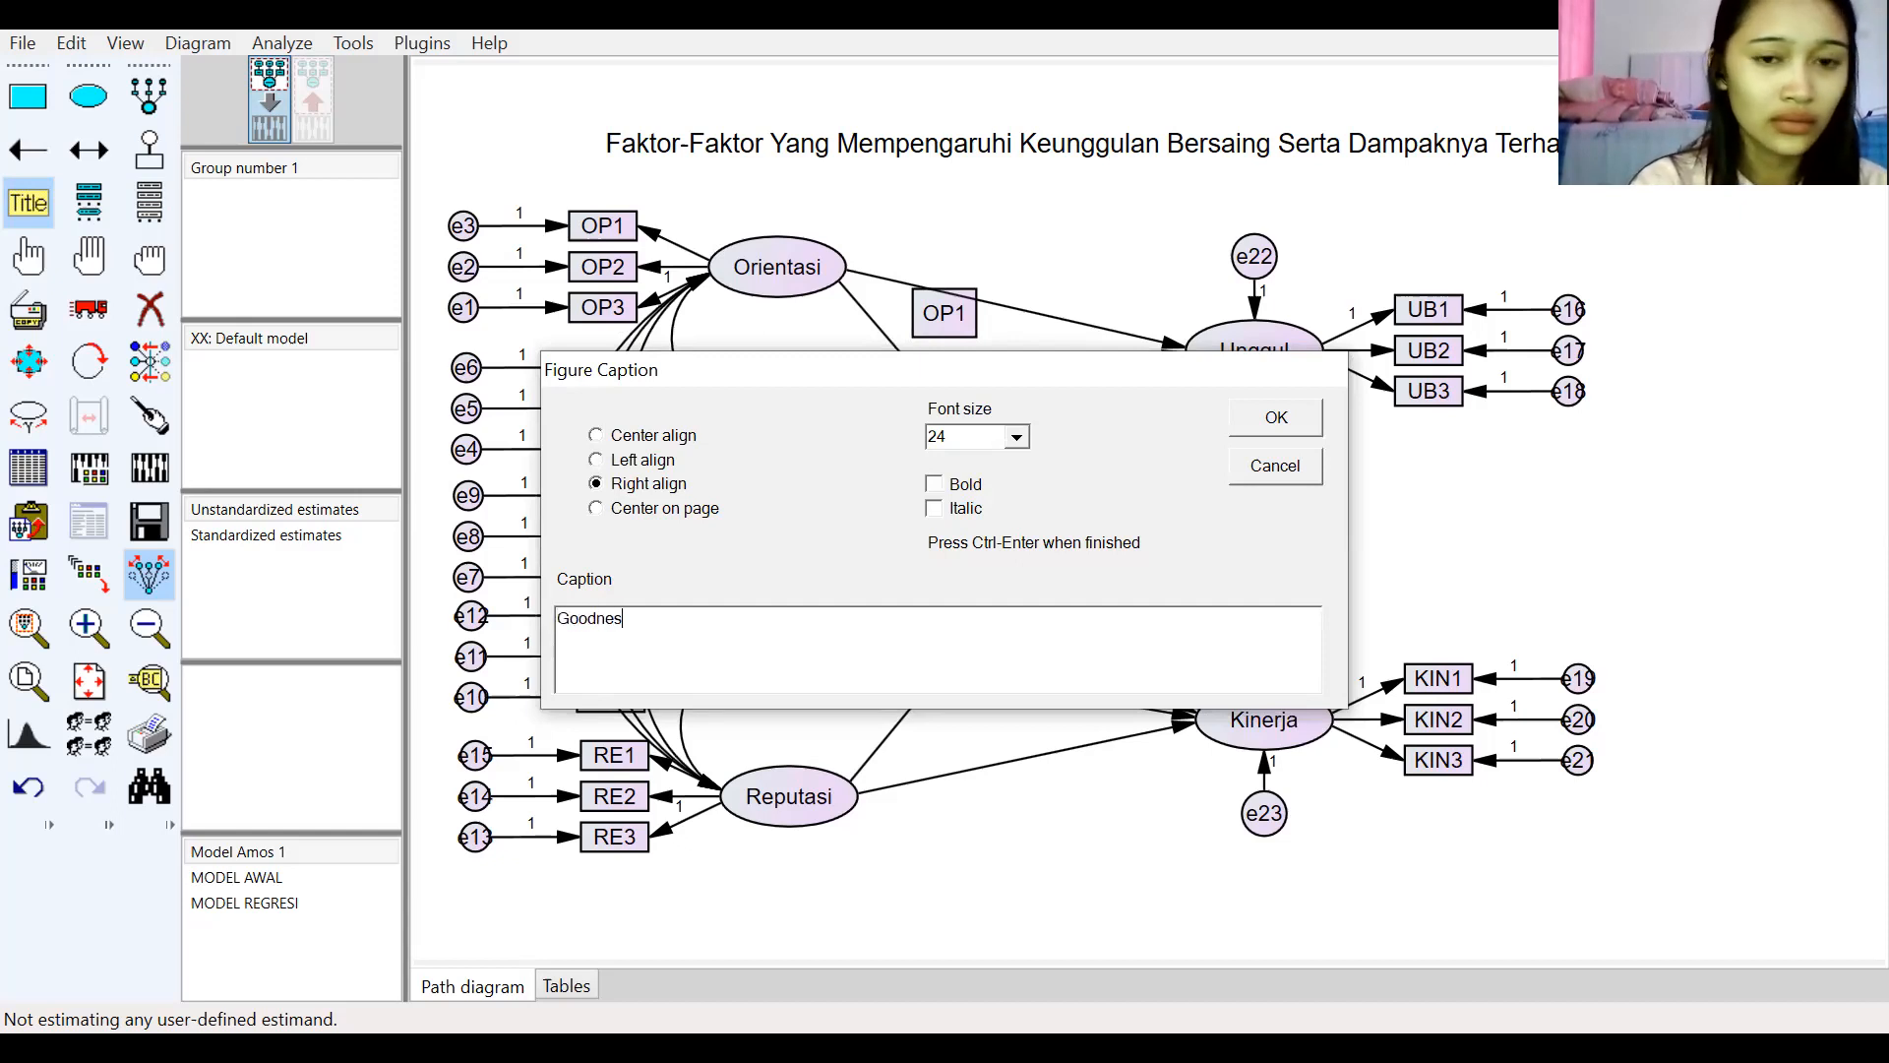
{"action": "type", "text": " Of Fi"}
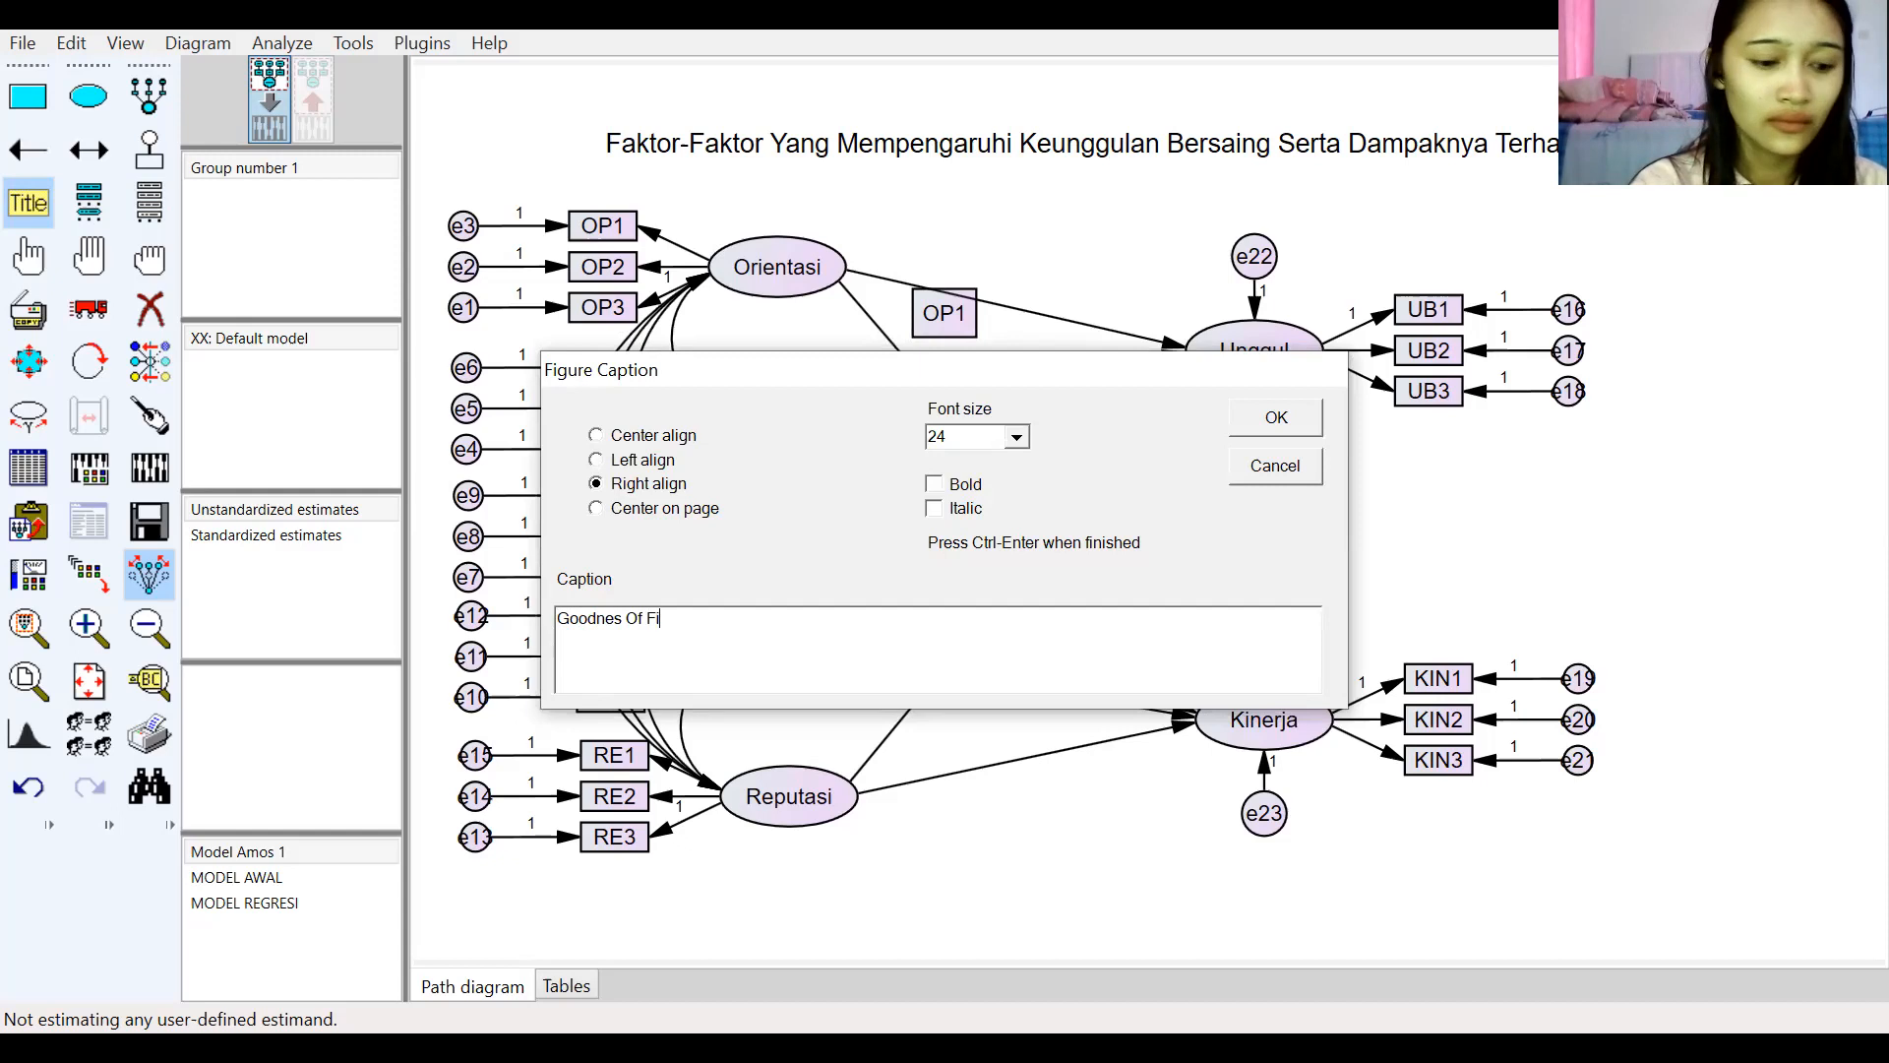
{"action": "type", "text": "t: "}
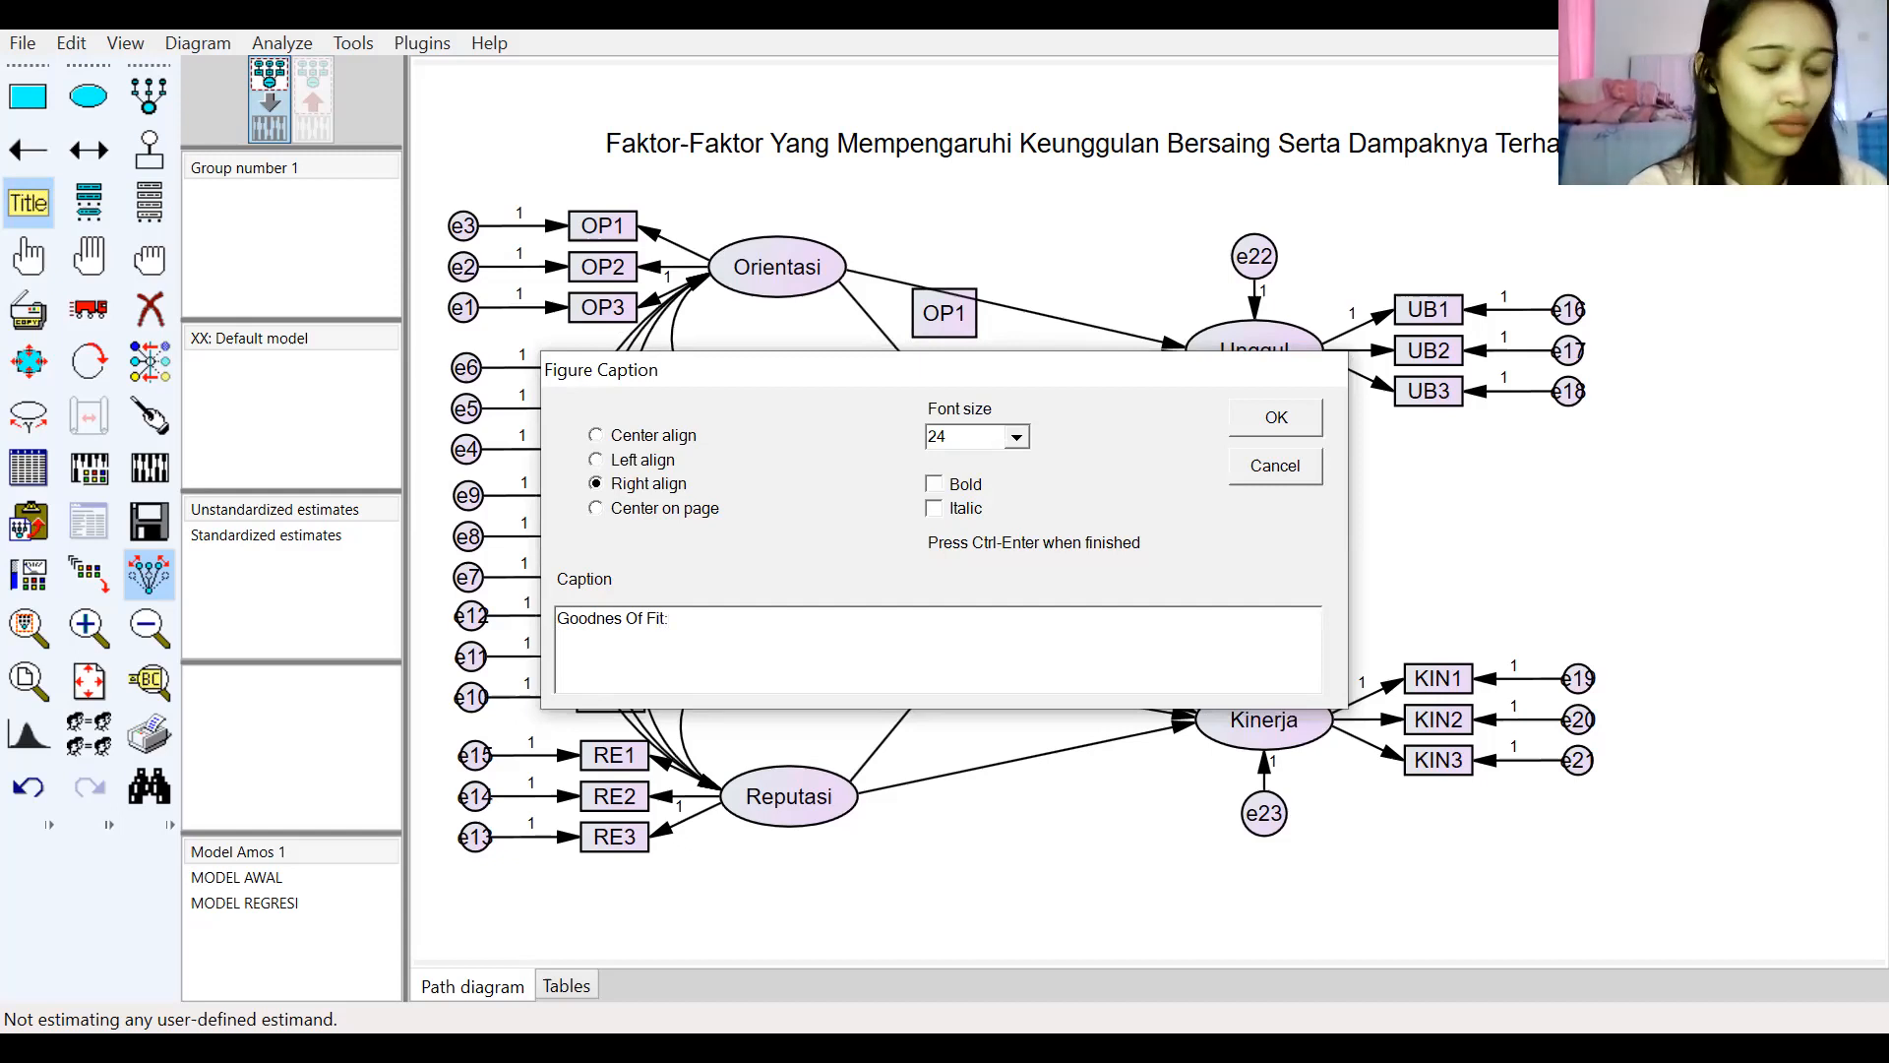
{"action": "type", "text": "Chi"}
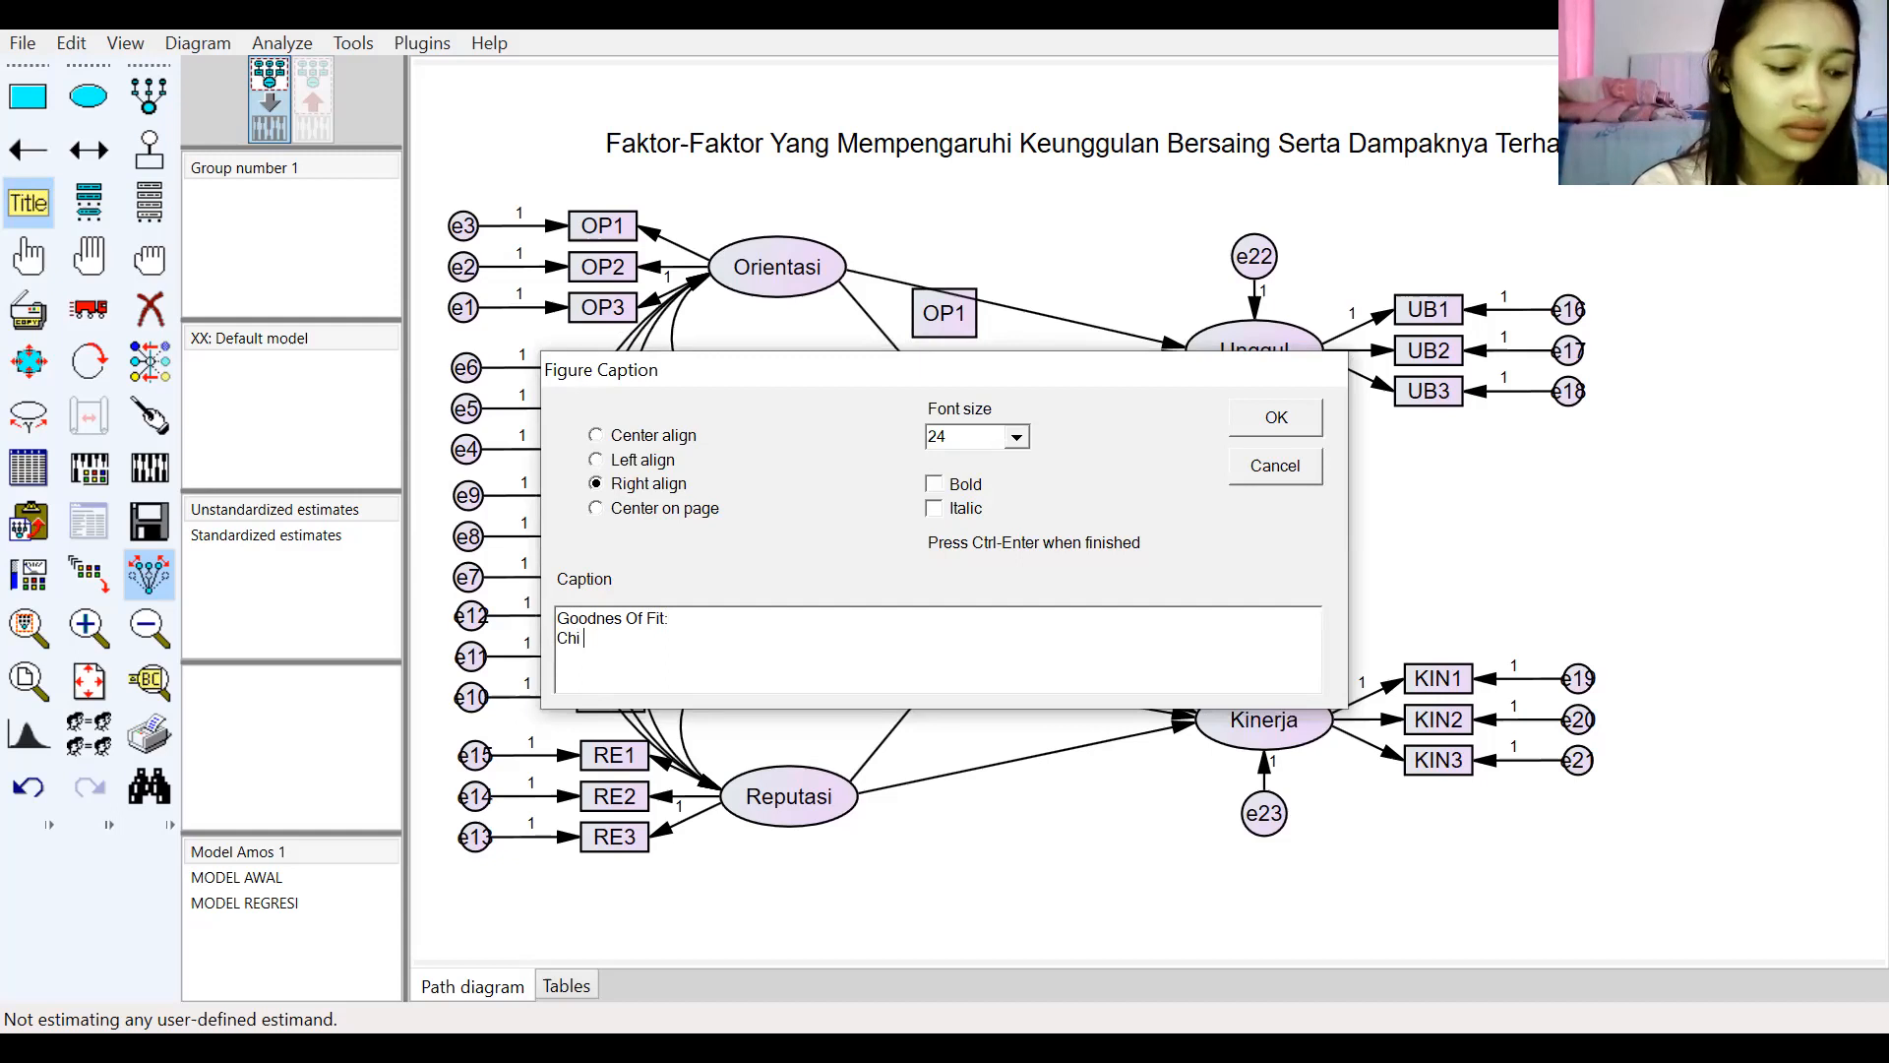
{"action": "type", "text": " Square"}
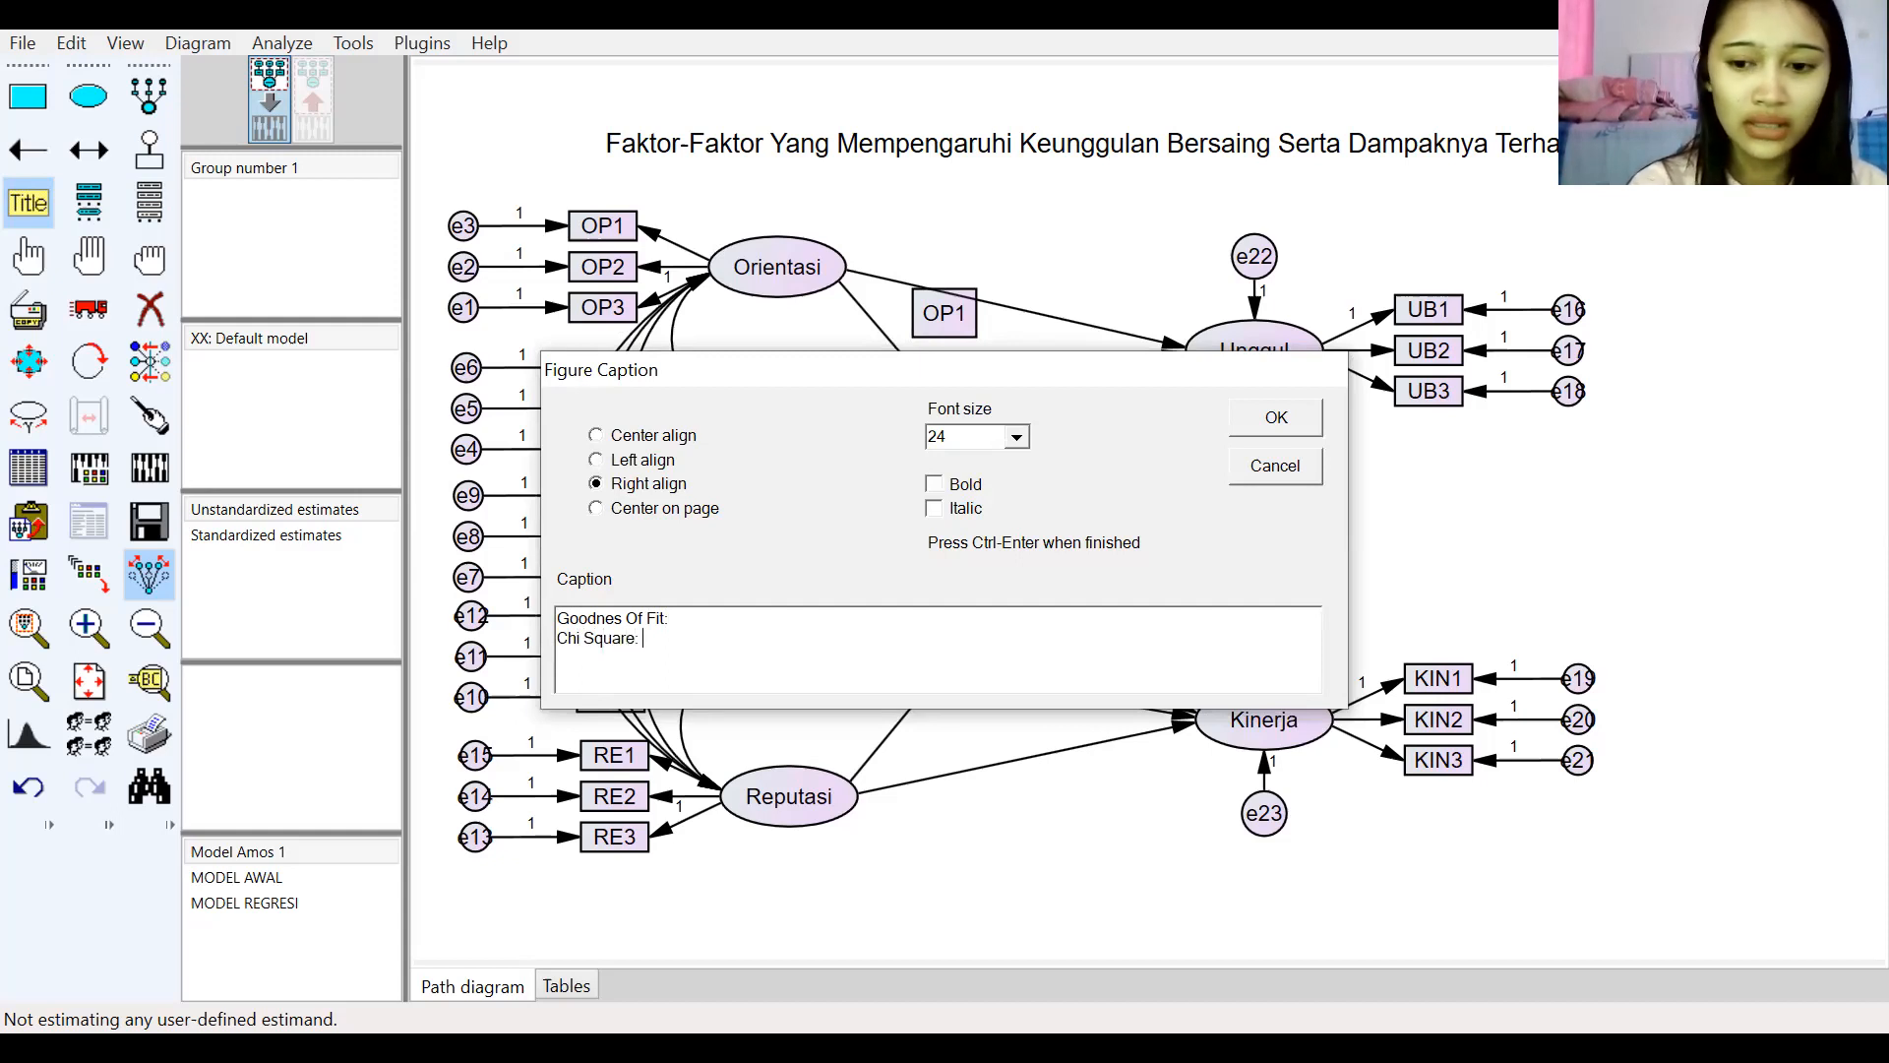
{"action": "type", "text": ": \\"}
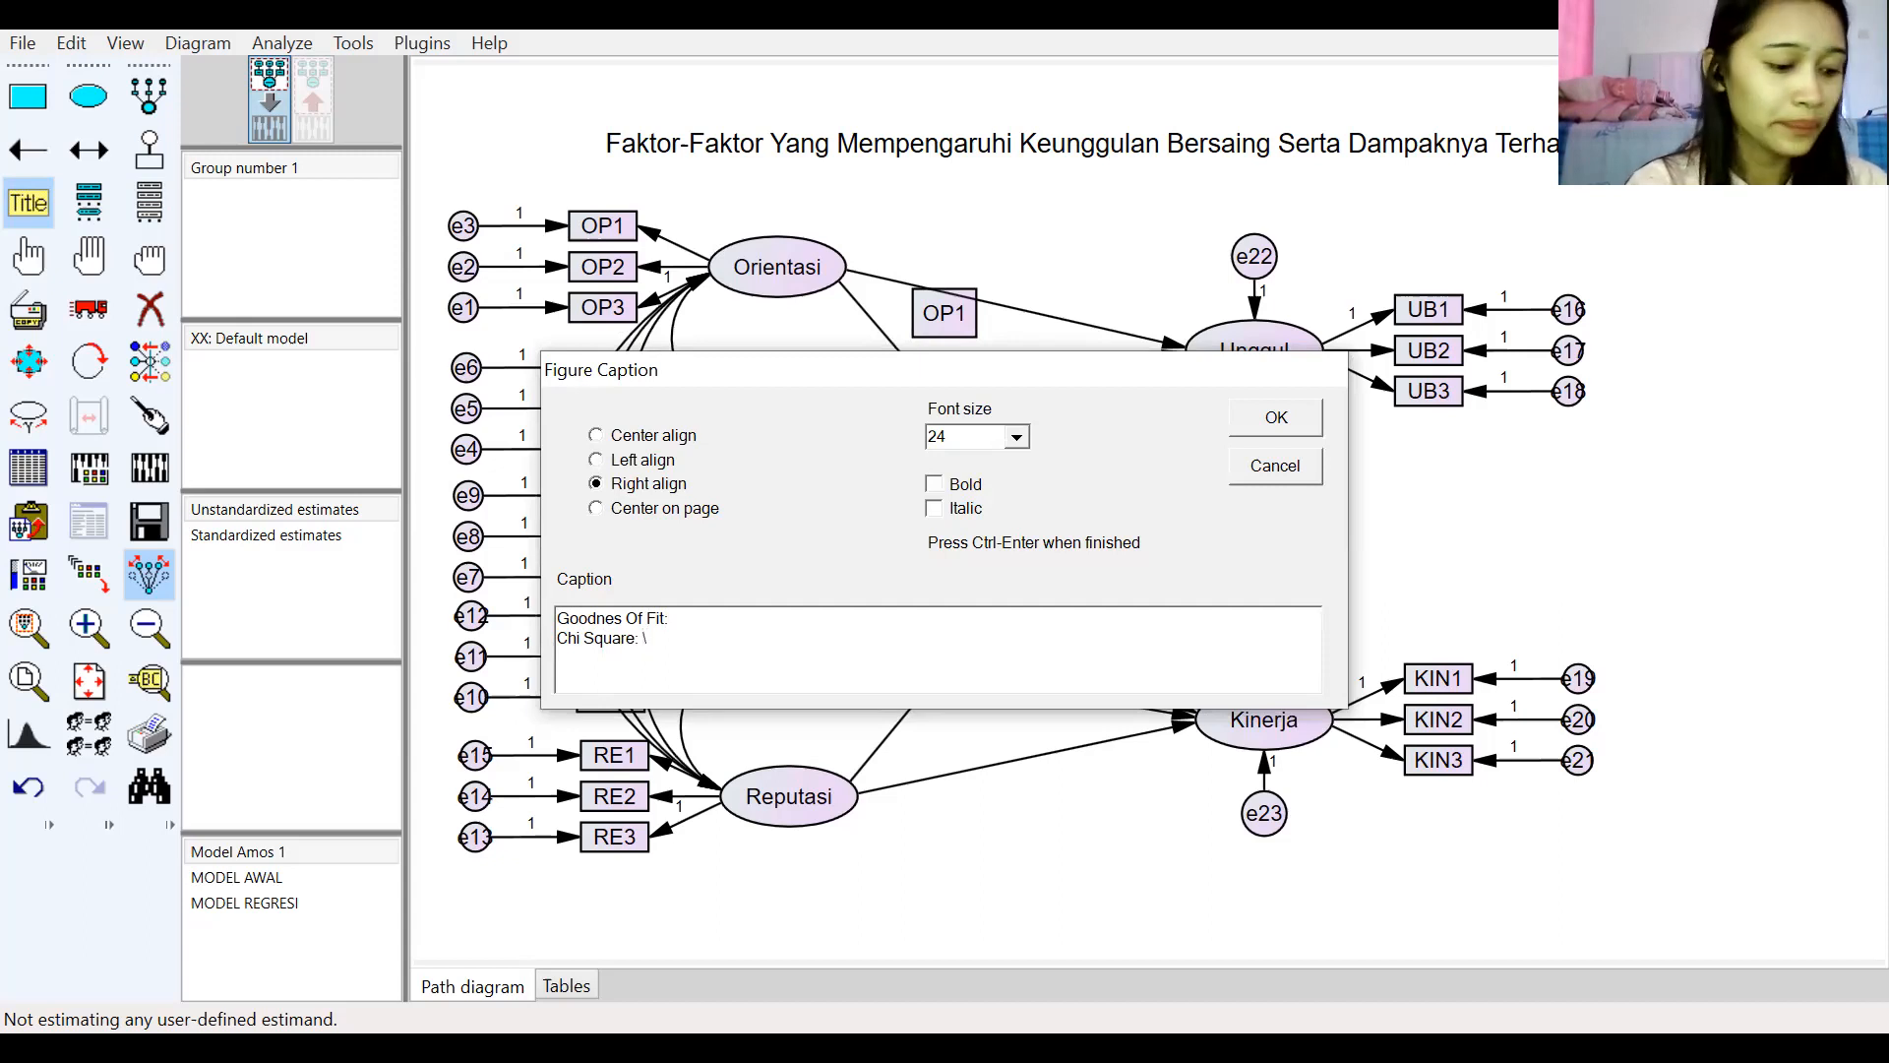
{"action": "type", "text": "cmin "}
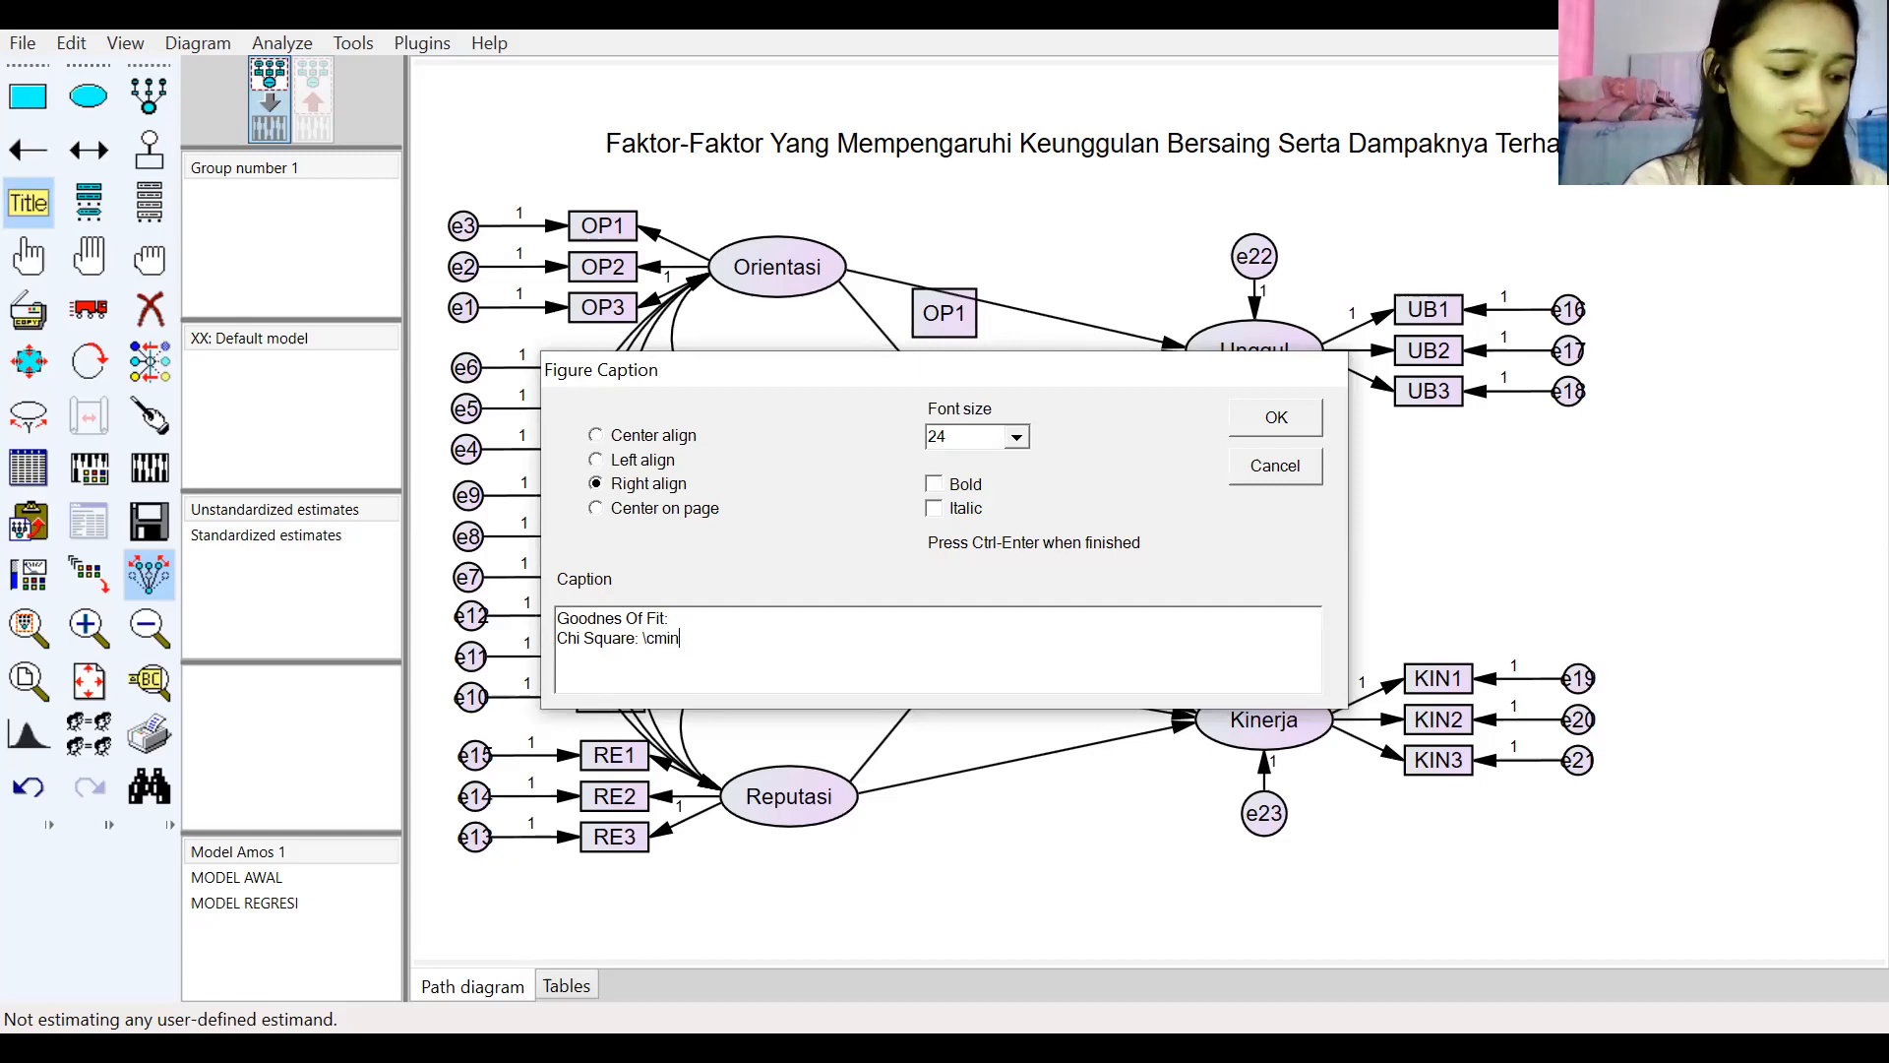
{"action": "type", "text": "Degree O"}
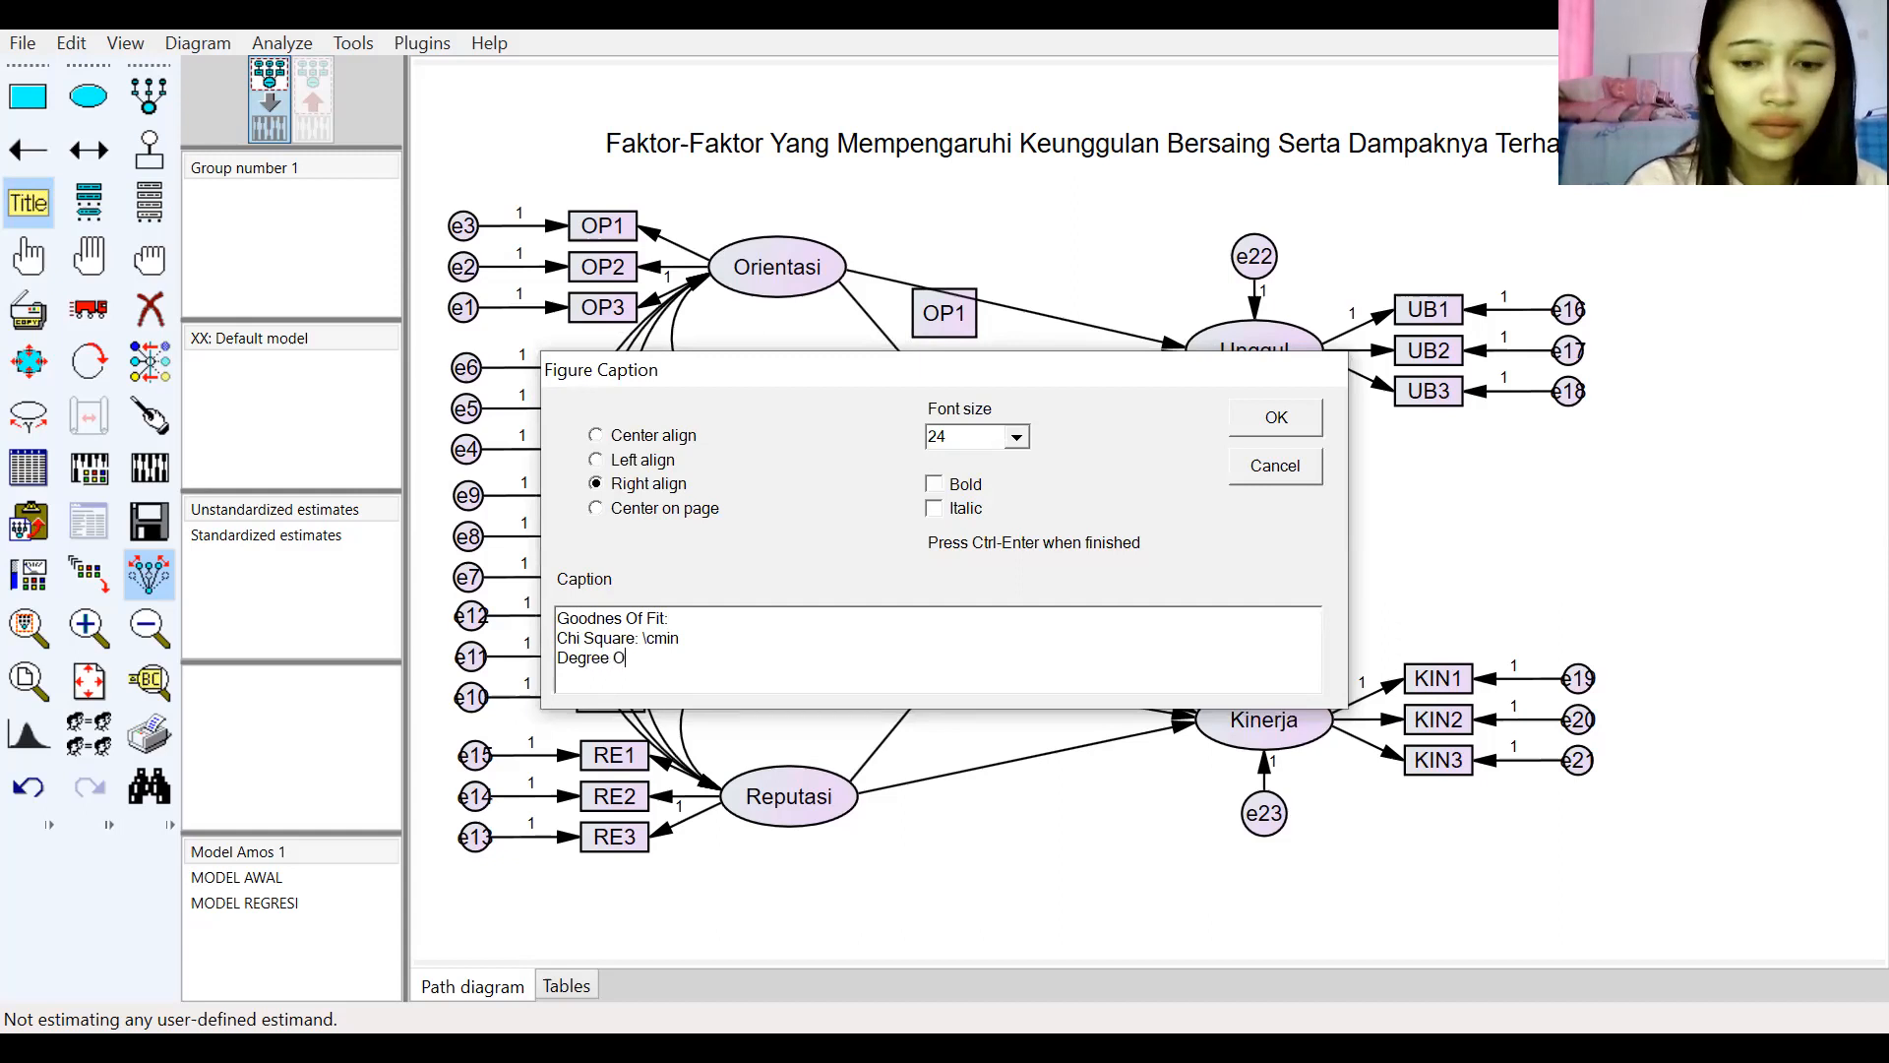
{"action": "type", "text": "f "}
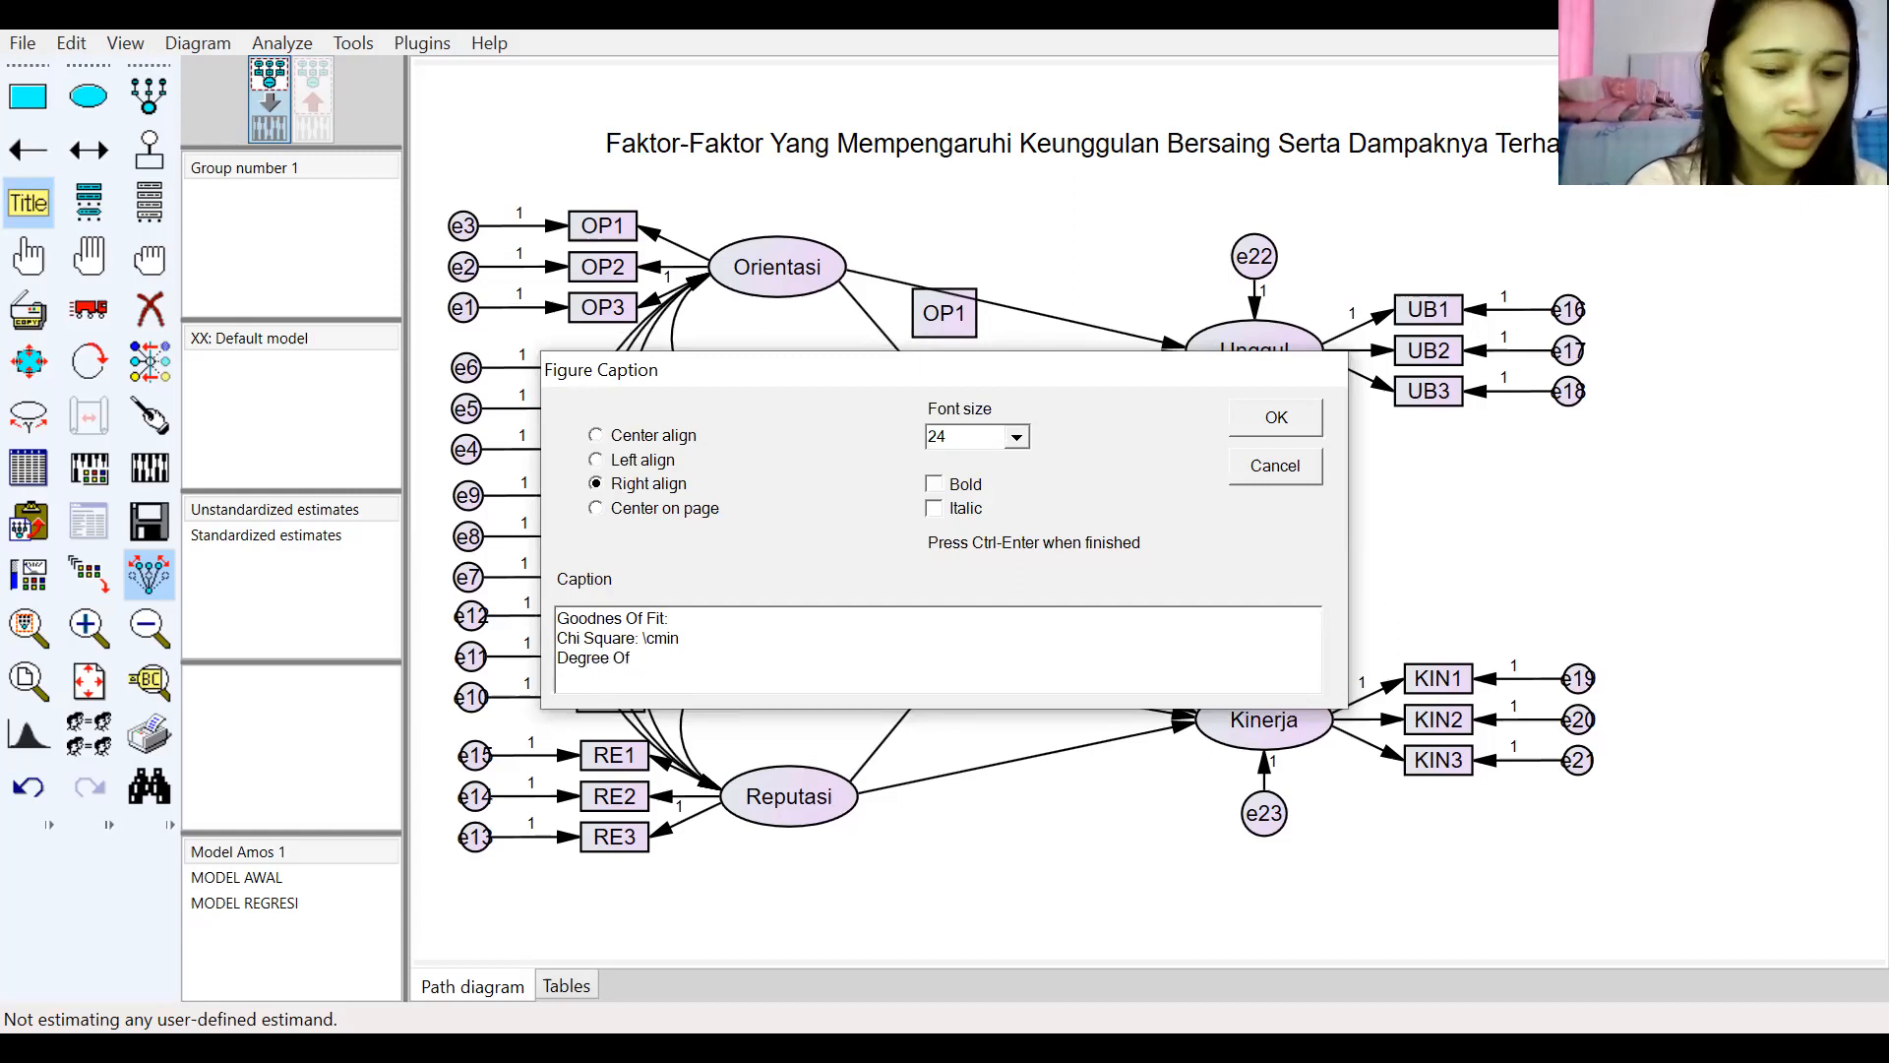
{"action": "type", "text": "Freedom"}
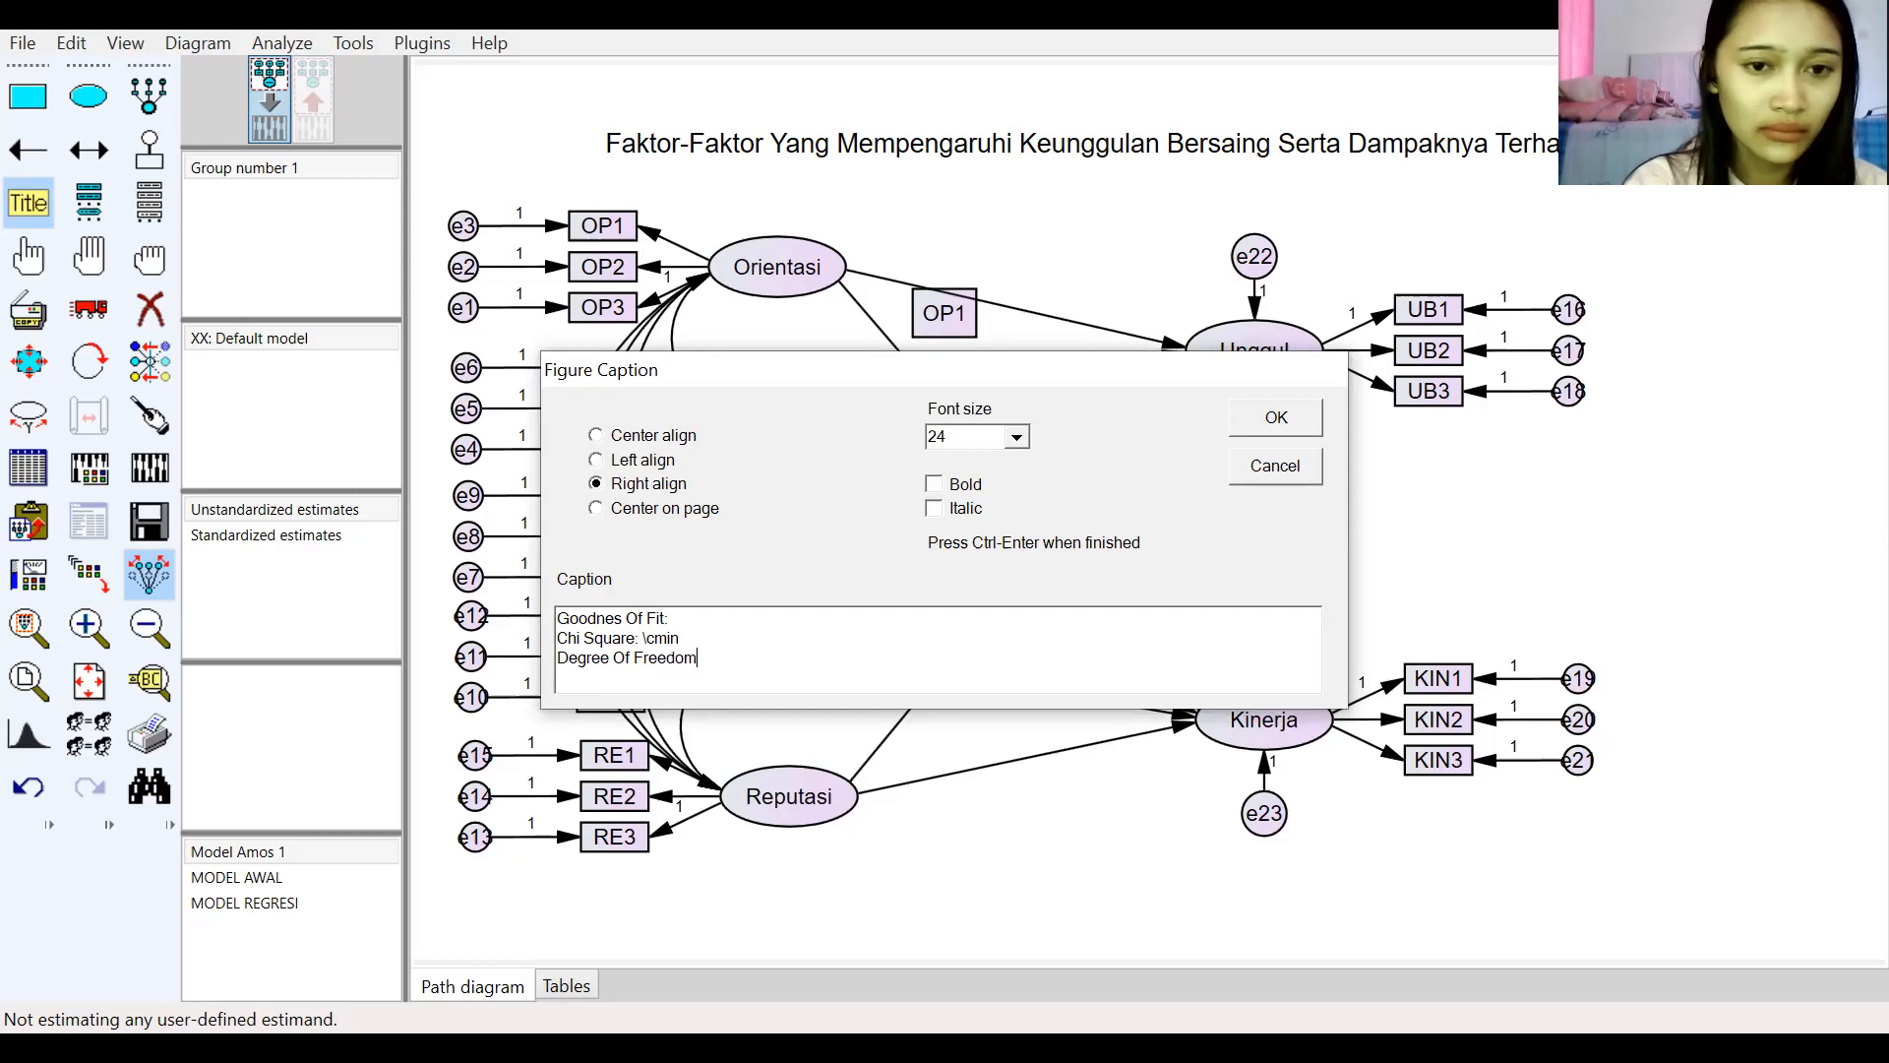
{"action": "type", "text": ":"}
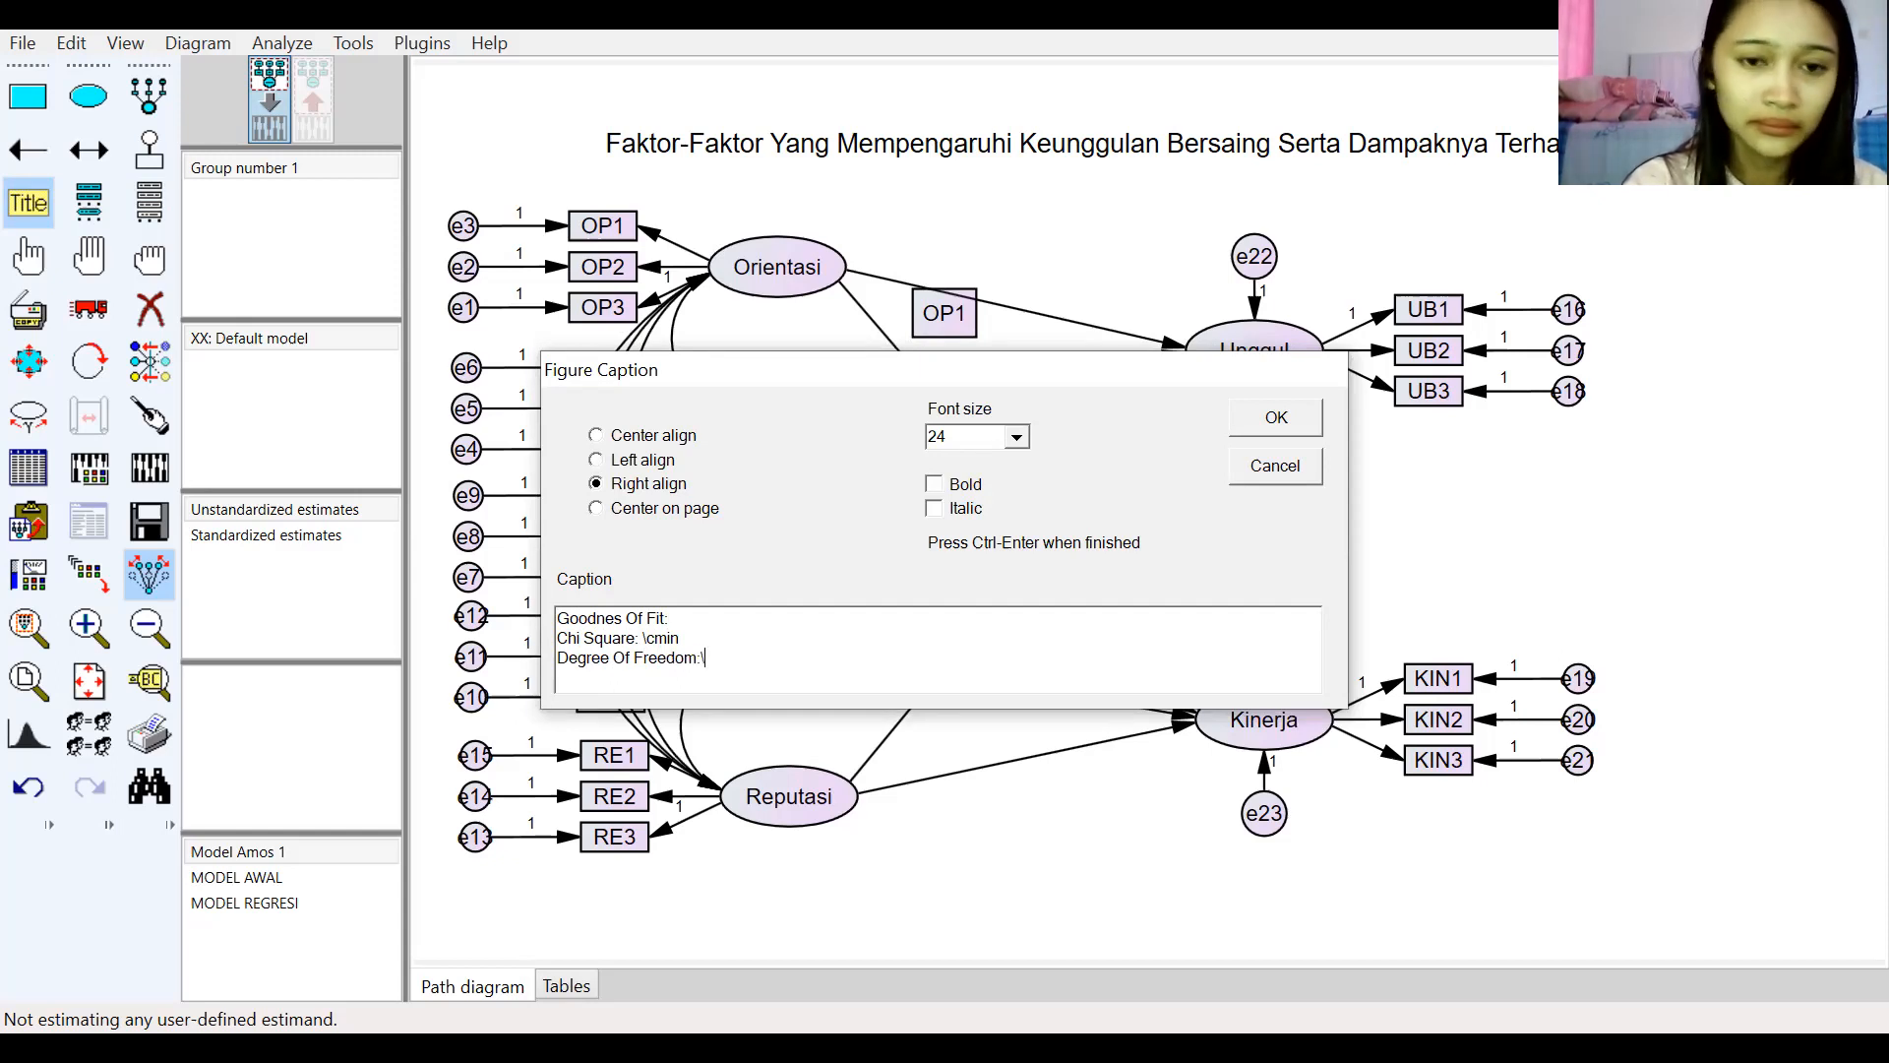
{"action": "type", "text": "\\ "}
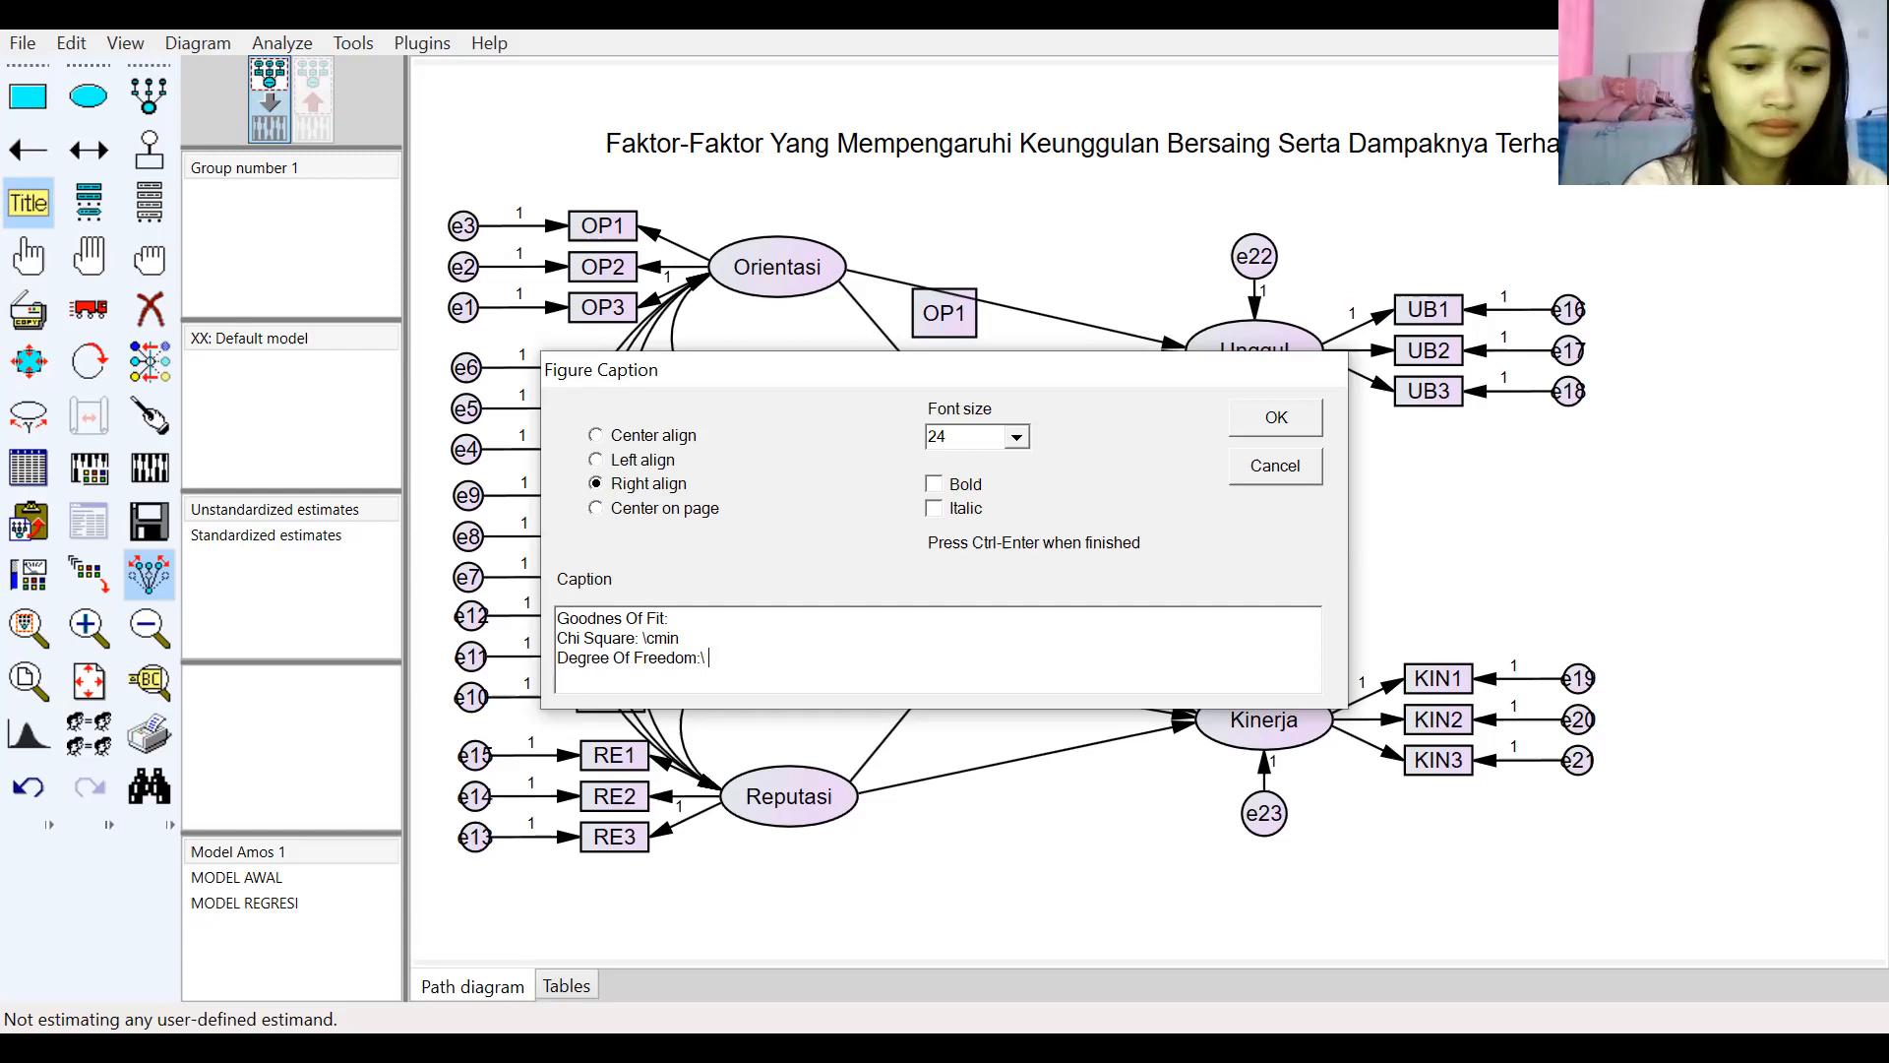
{"action": "type", "text": "df"}
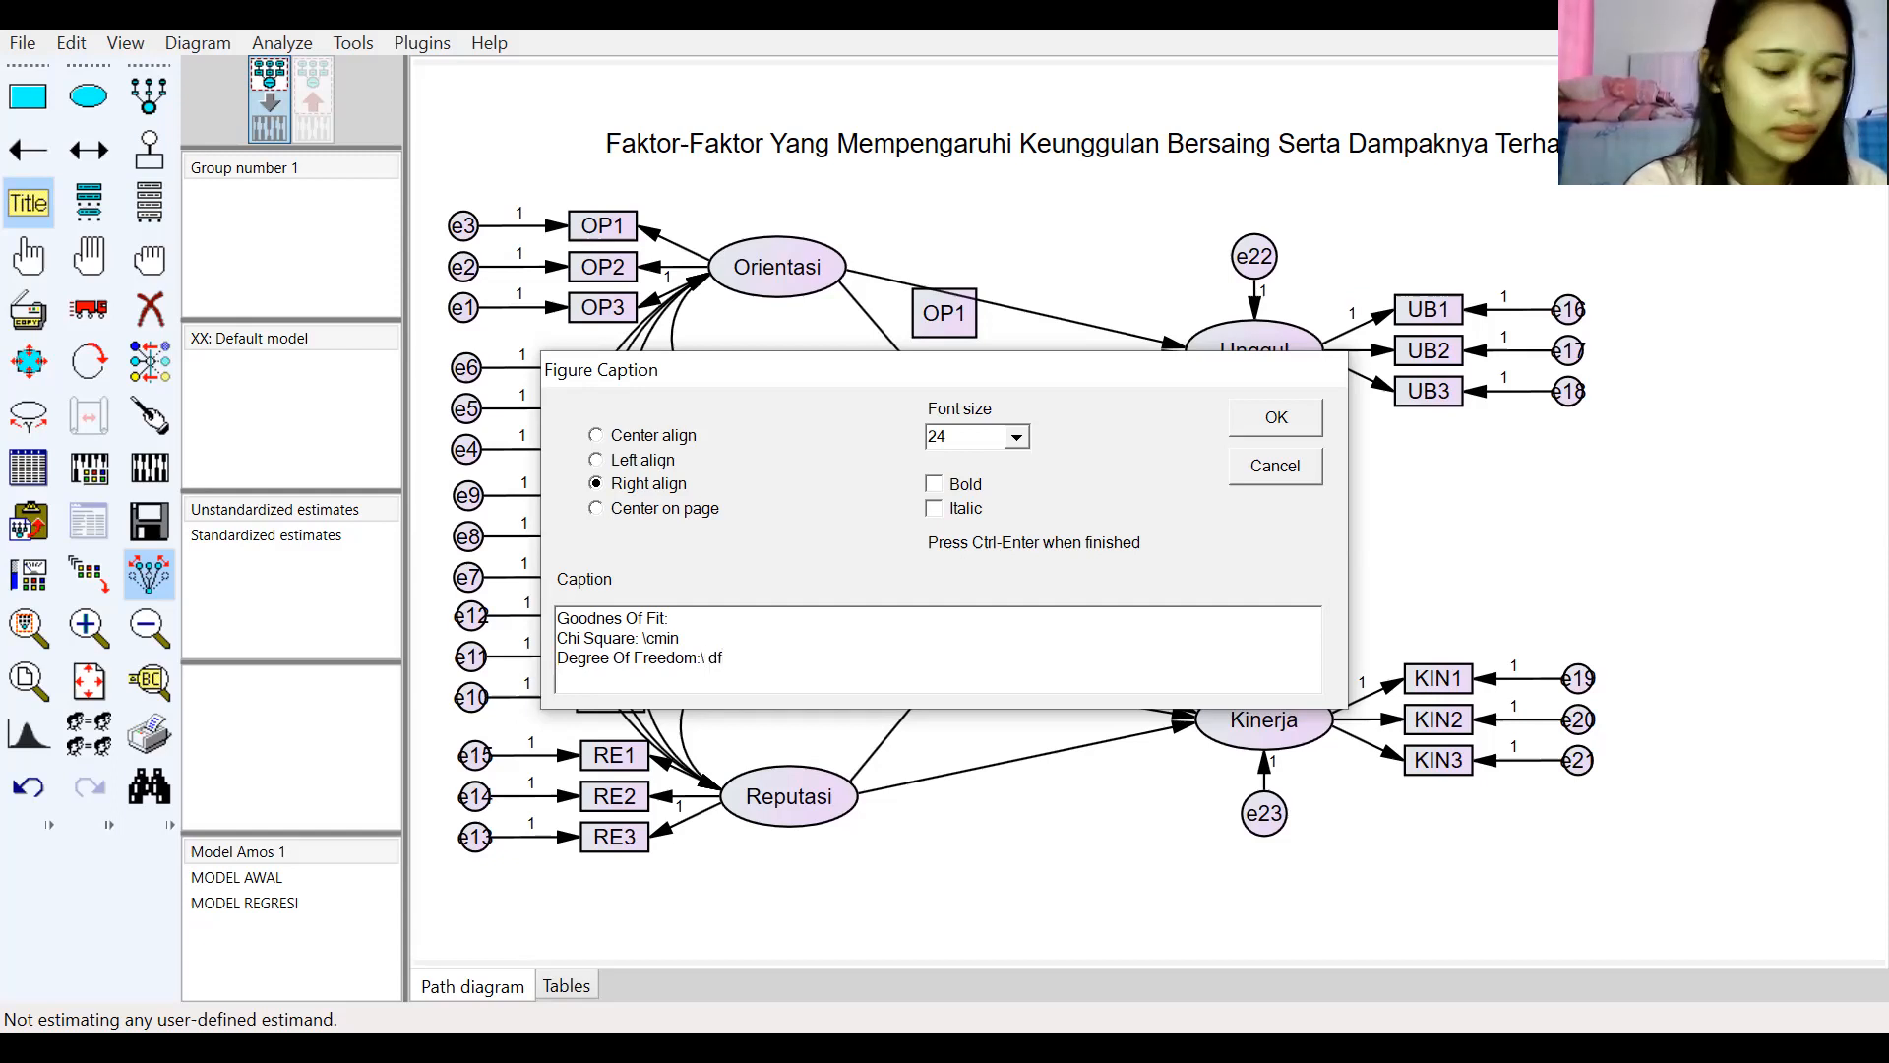
Step: Add the caption line "Degree Of Freedom:\ df" and start a new line
{"action": "key", "text": "Return"}
Step: Add the line "Probability: \p" and remove the space before df in the degrees-of-freedom line
{"action": "type", "text": "Pr"}
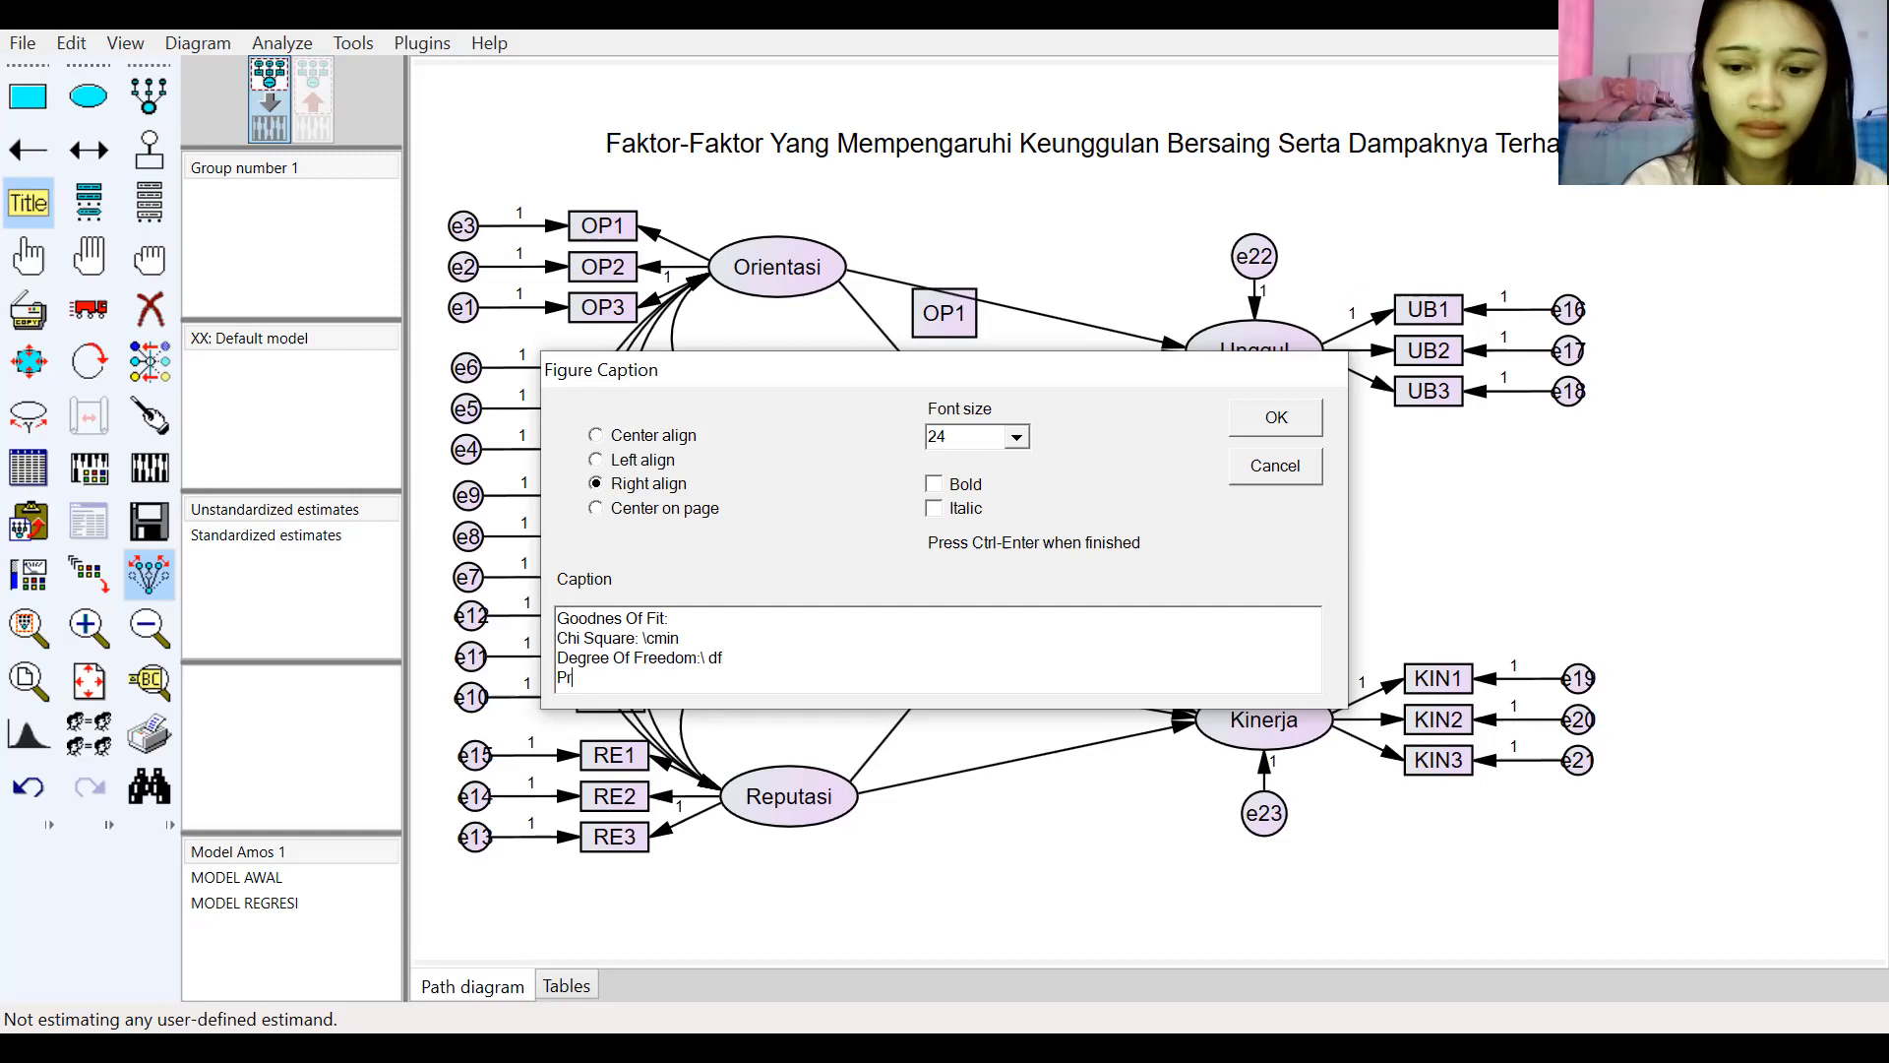
{"action": "type", "text": "obability: \\"}
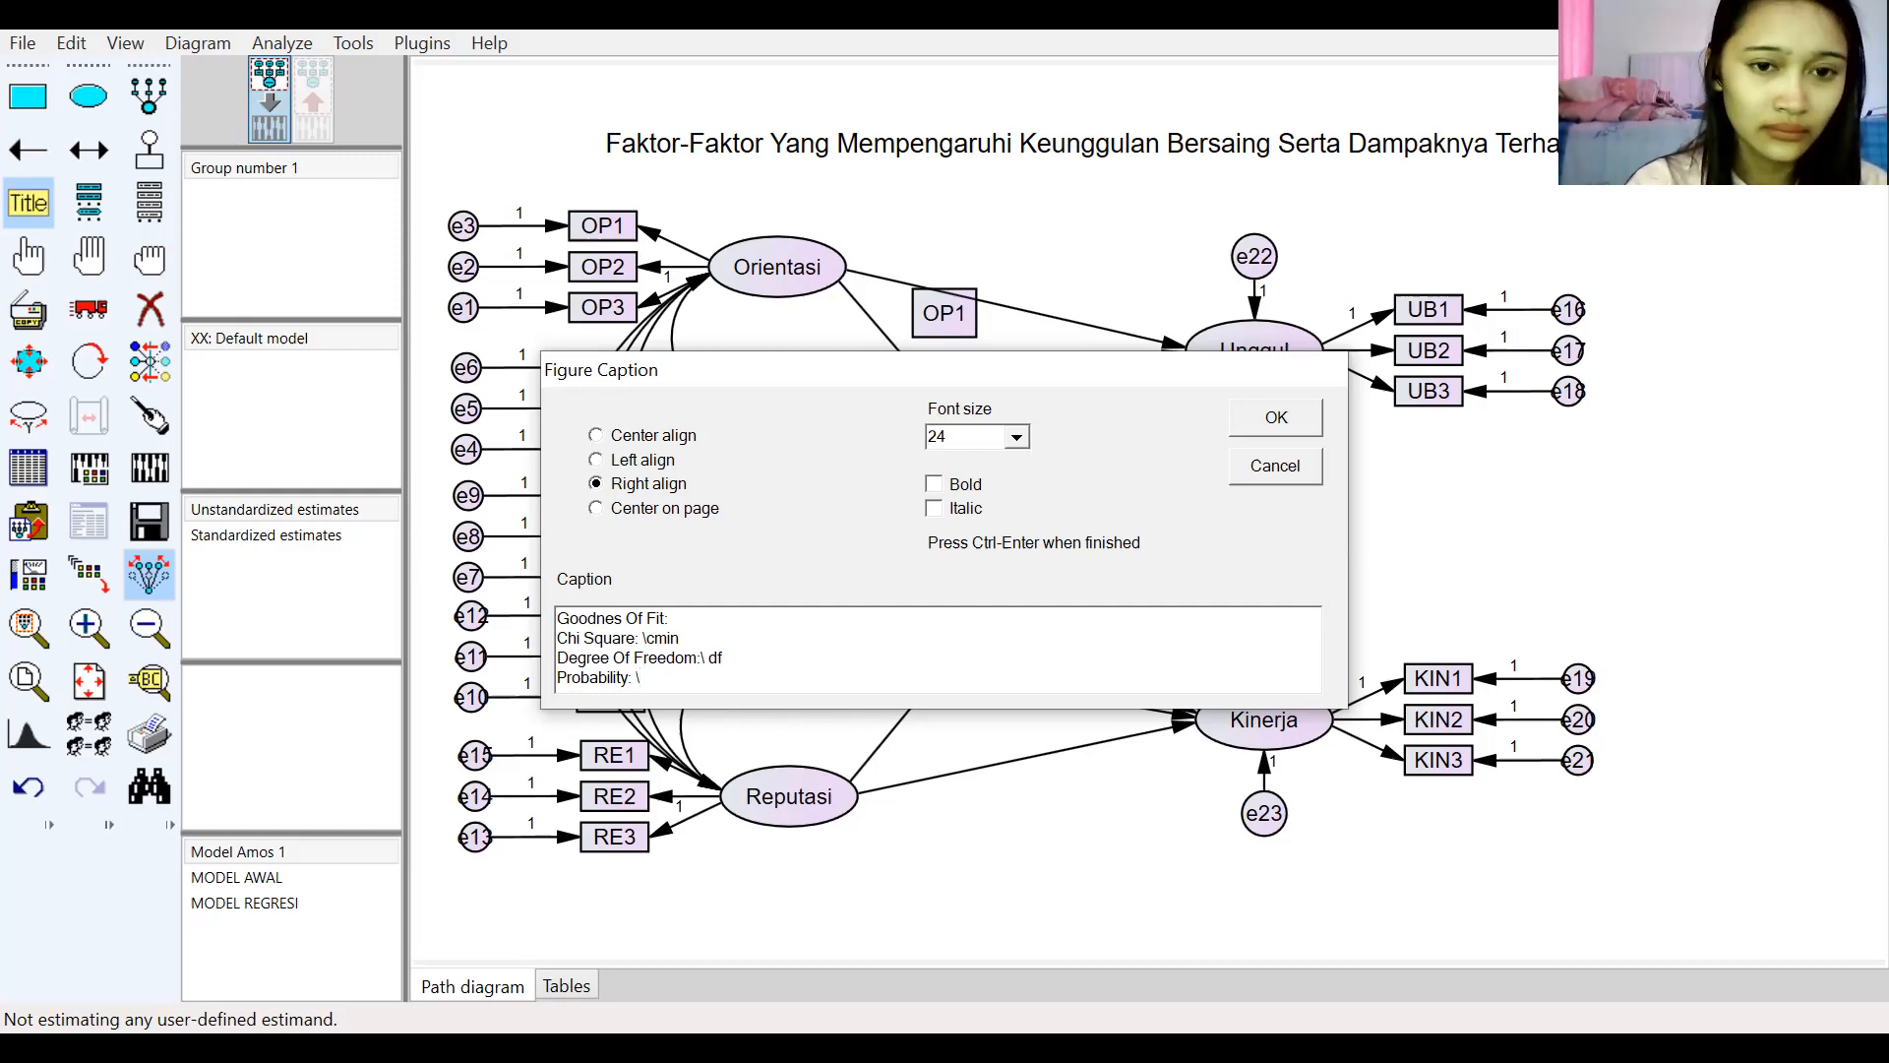
{"action": "left_click", "coordinate": [708, 657]}
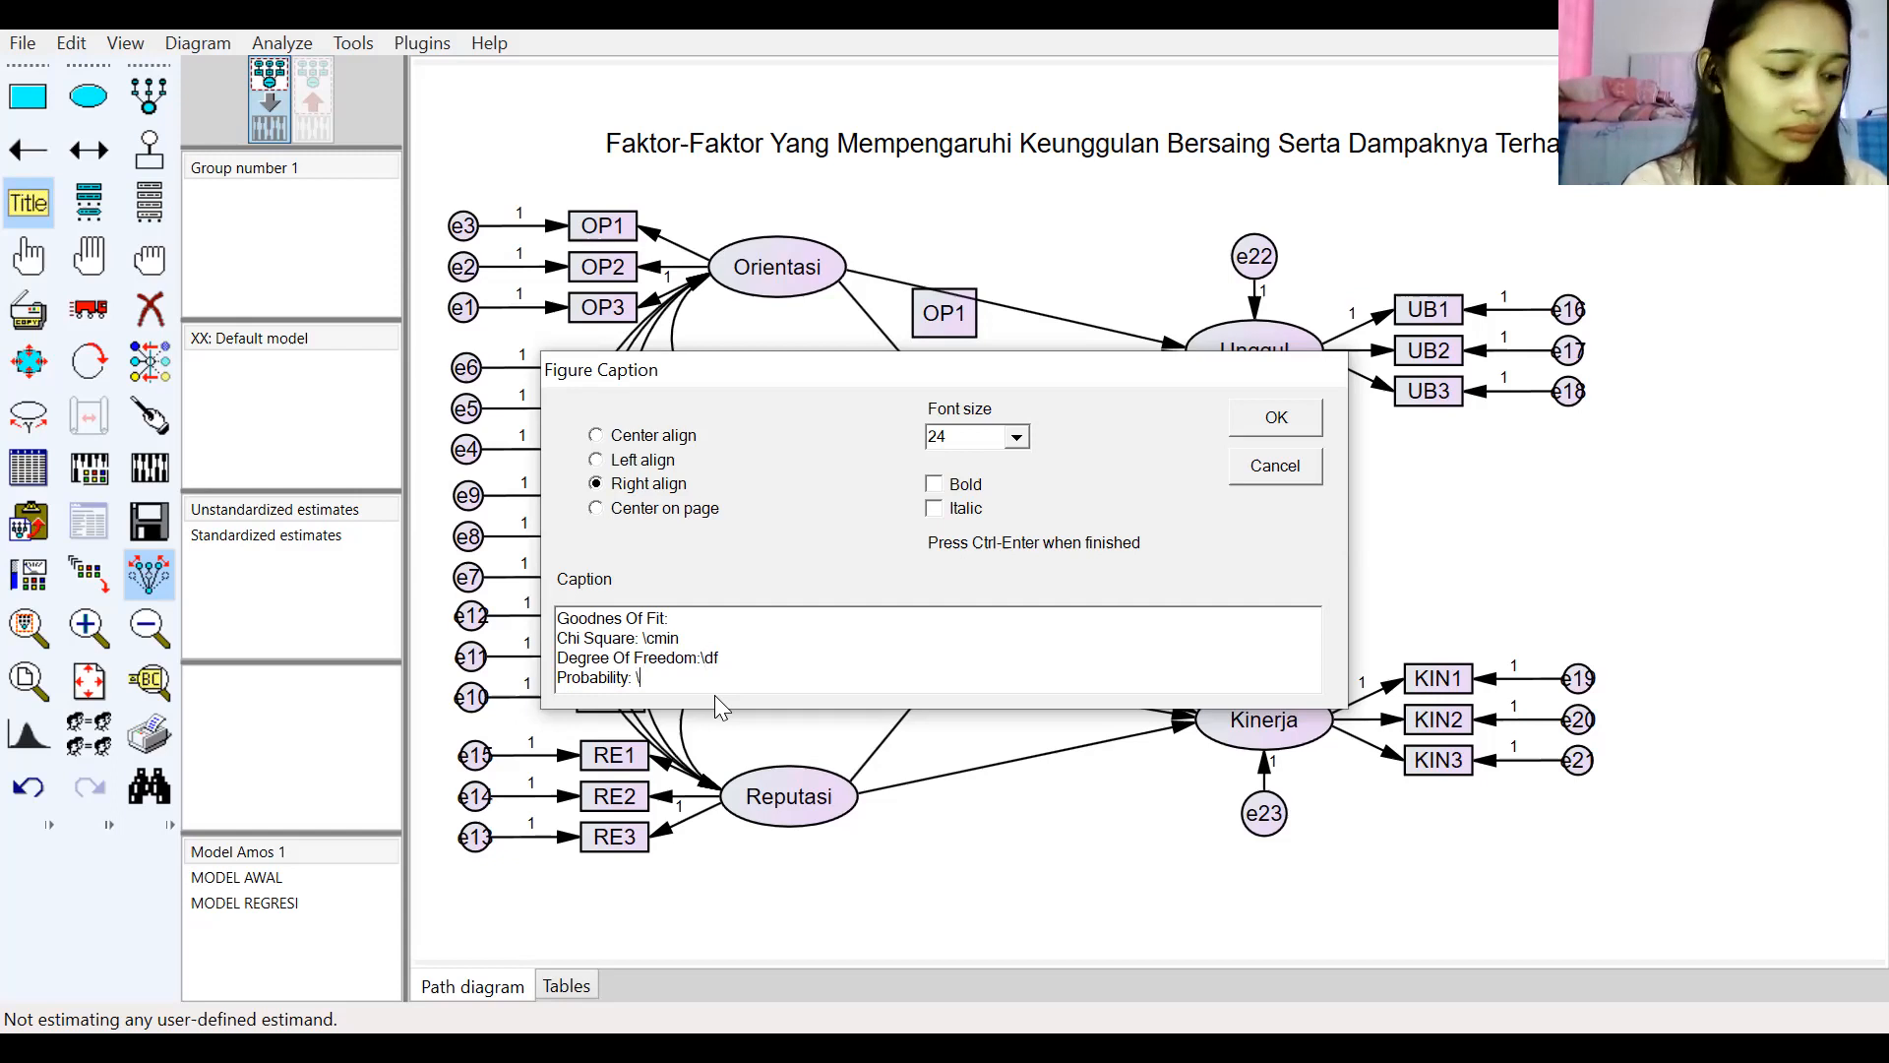
{"action": "type", "text": "p"}
{"action": "key", "text": "Return"}
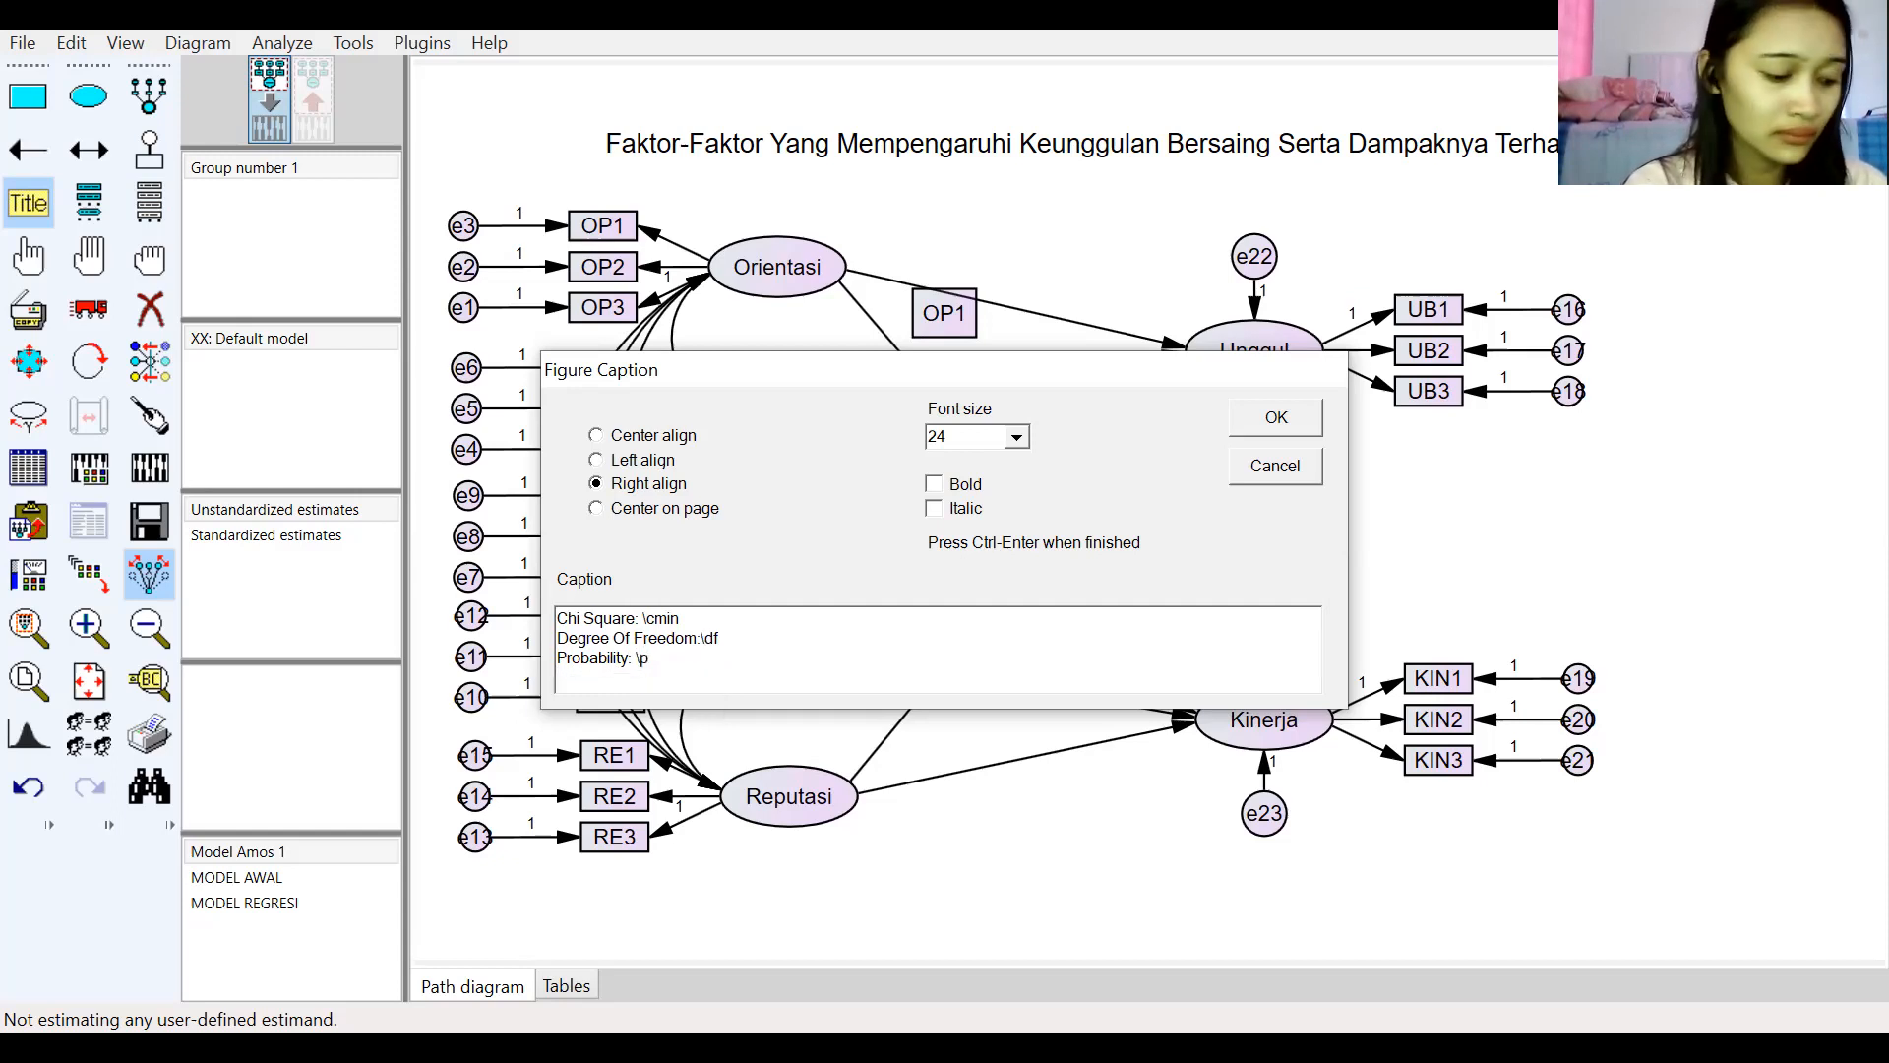
Step: Add the caption line "RMSEA: \rmsea" and start a new line
{"action": "type", "text": "RMSEA"}
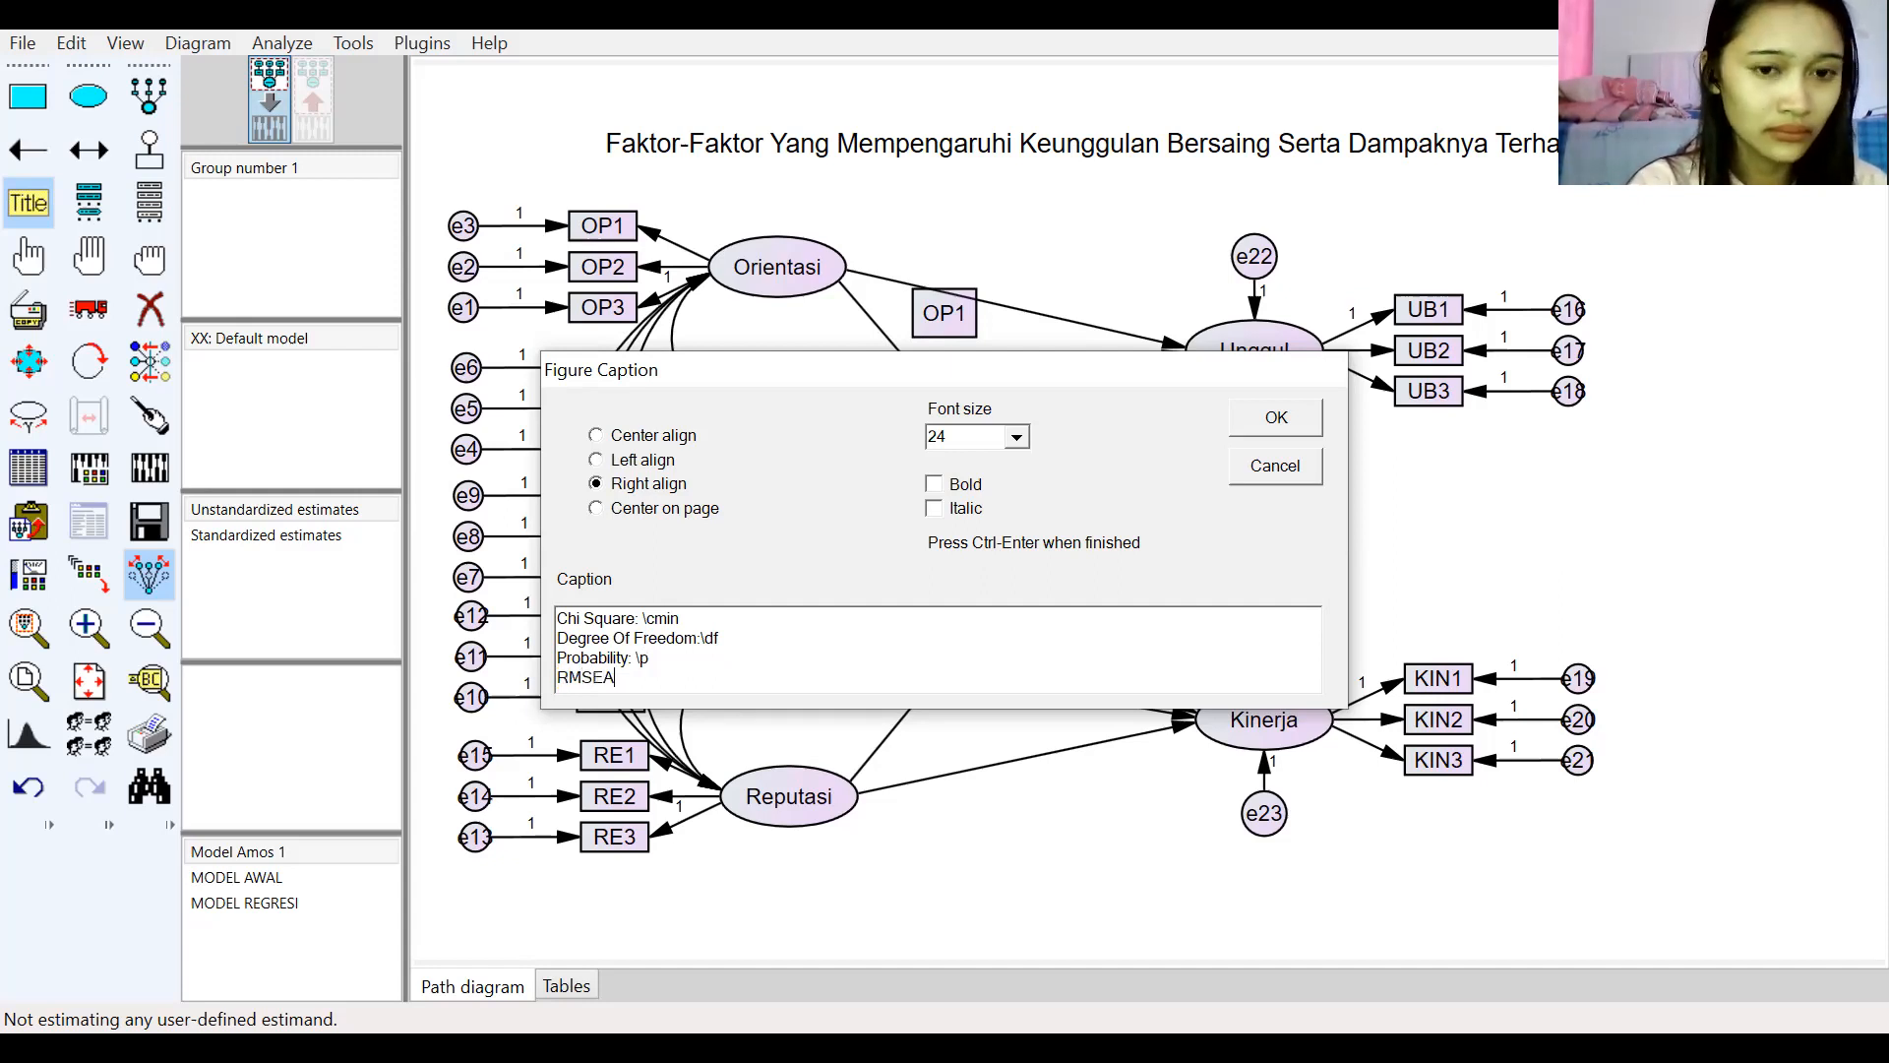
{"action": "type", "text": ": \\"}
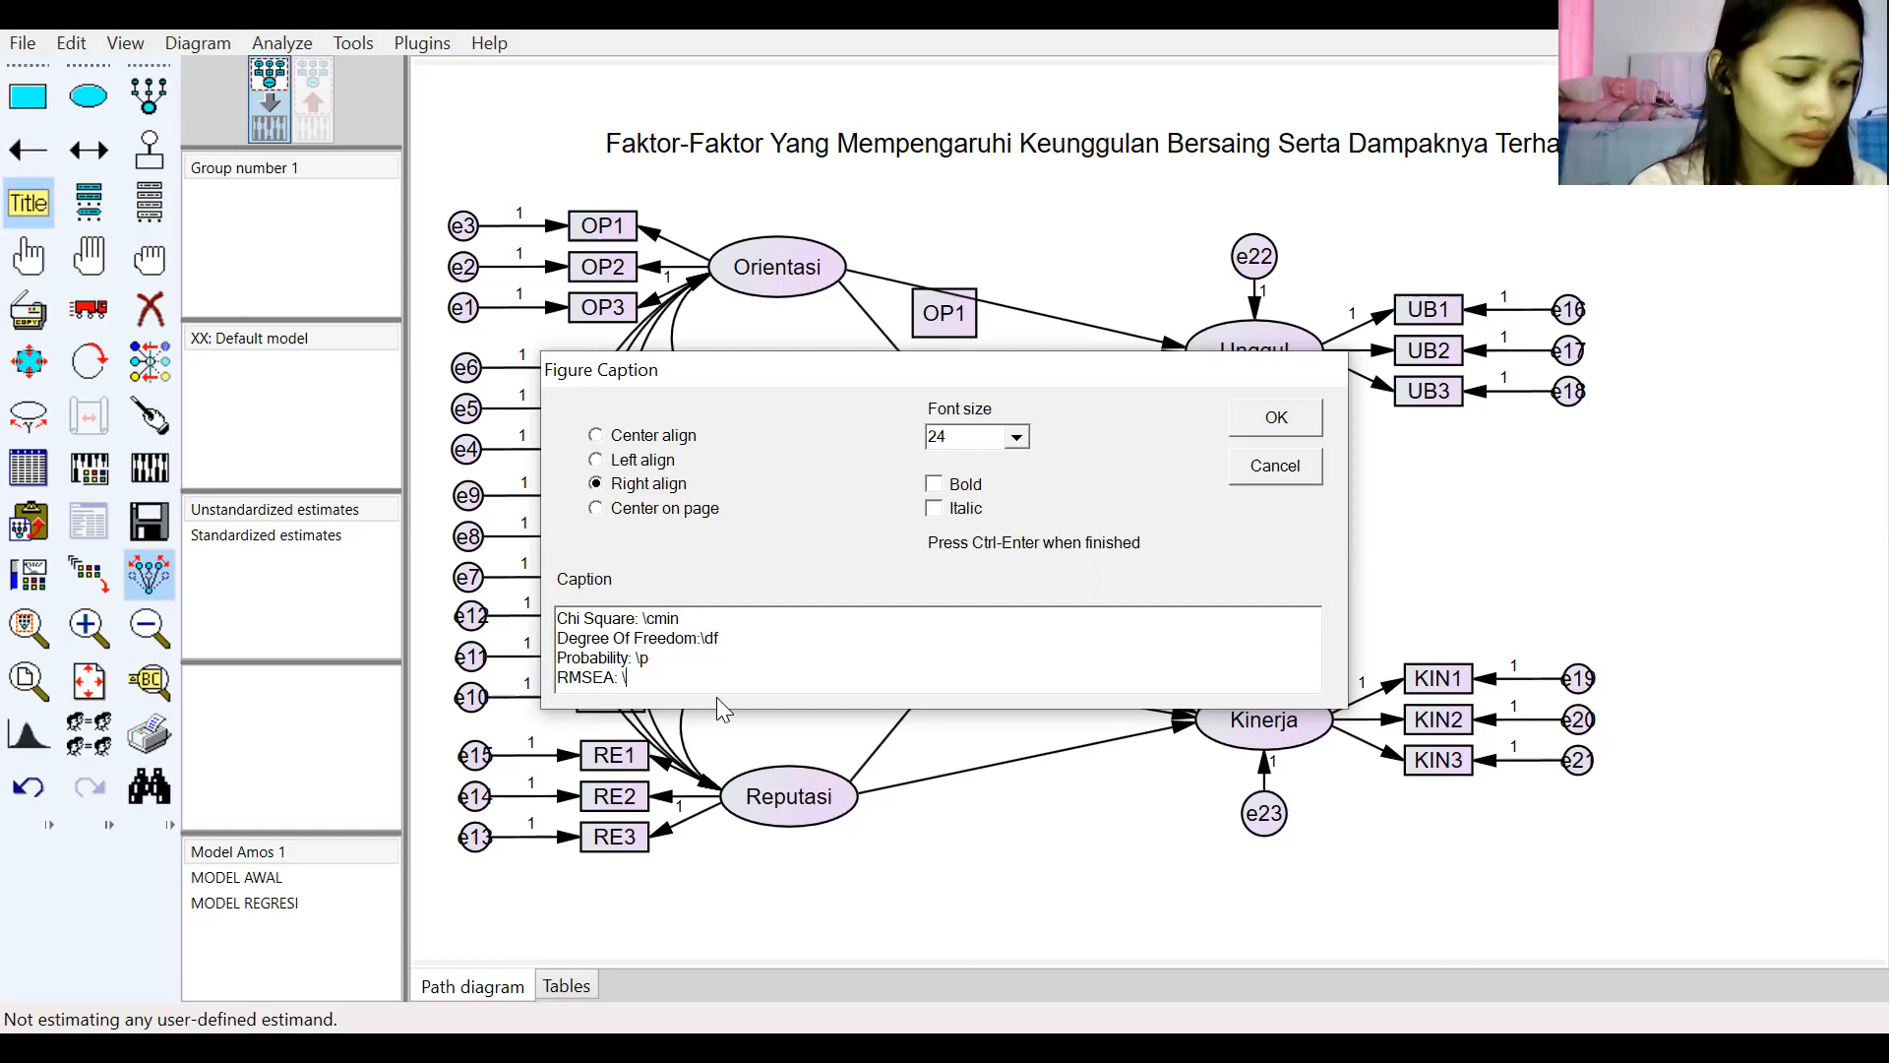
{"action": "type", "text": "rm"}
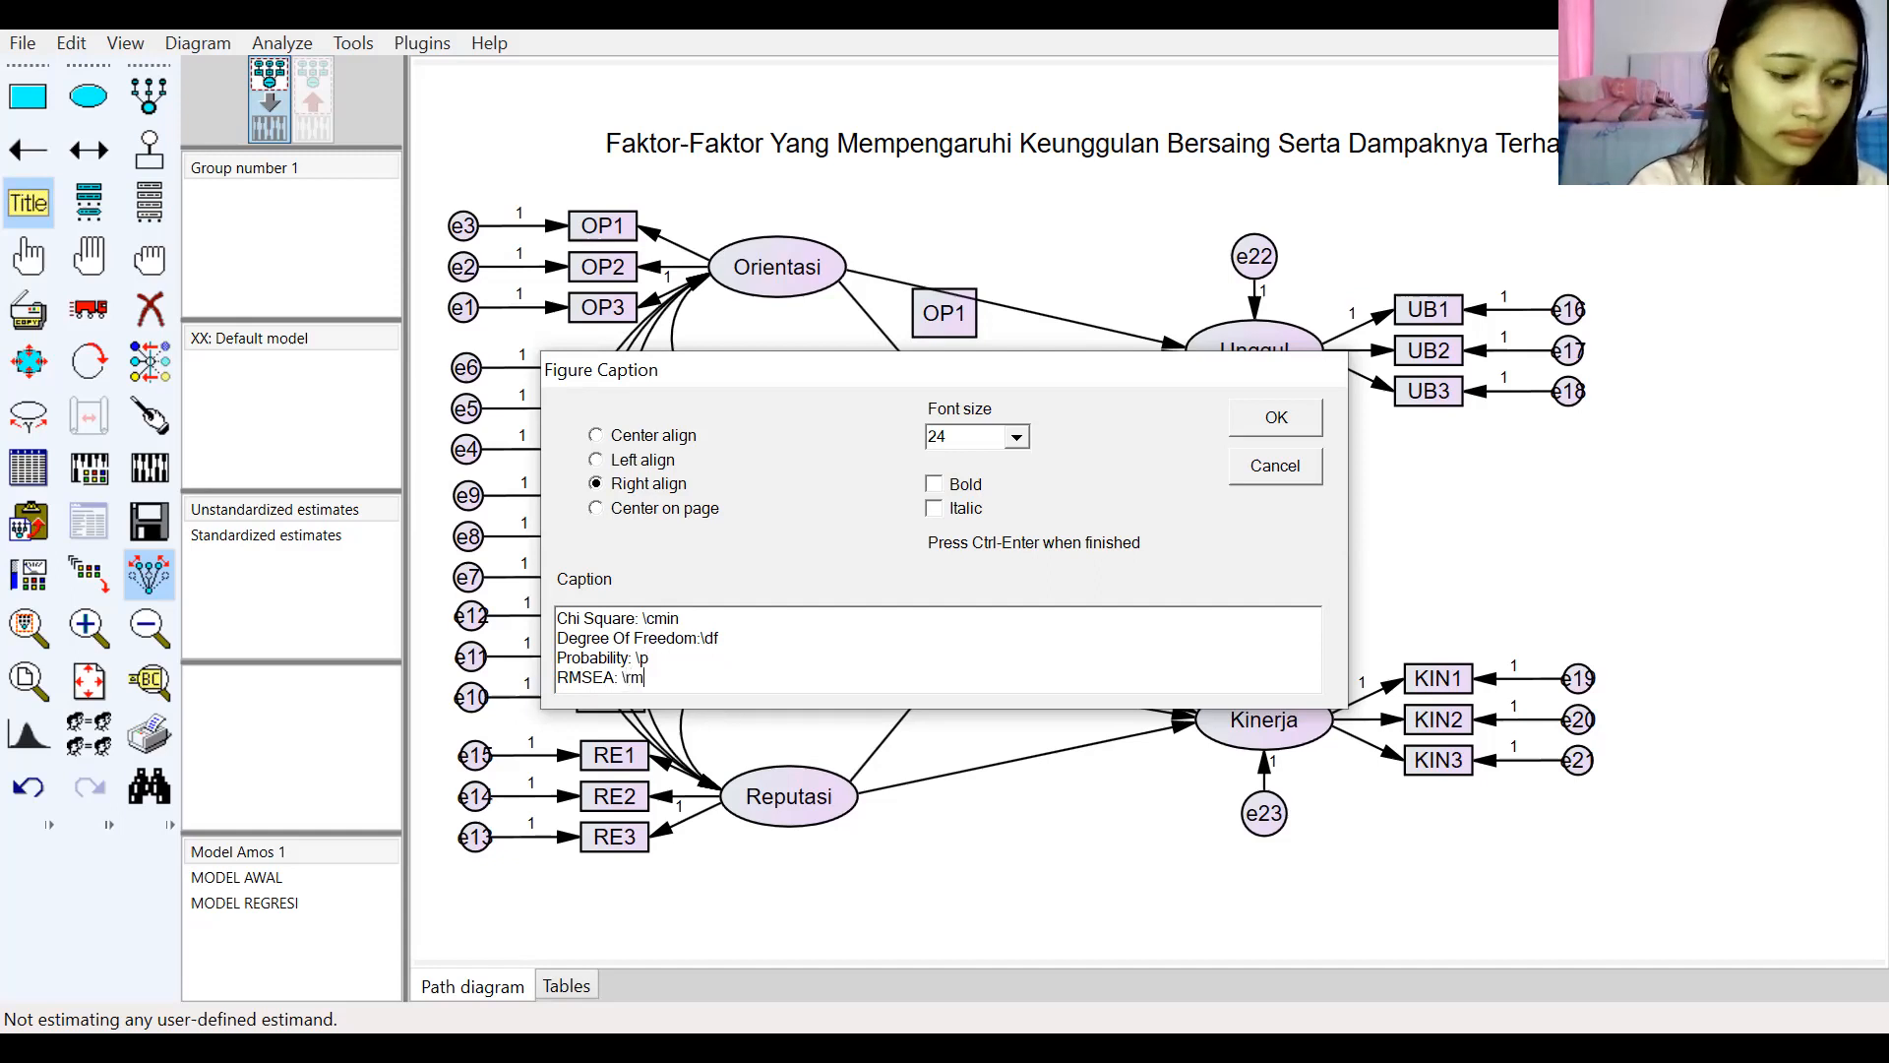
{"action": "type", "text": "sea"}
{"action": "key", "text": "Return"}
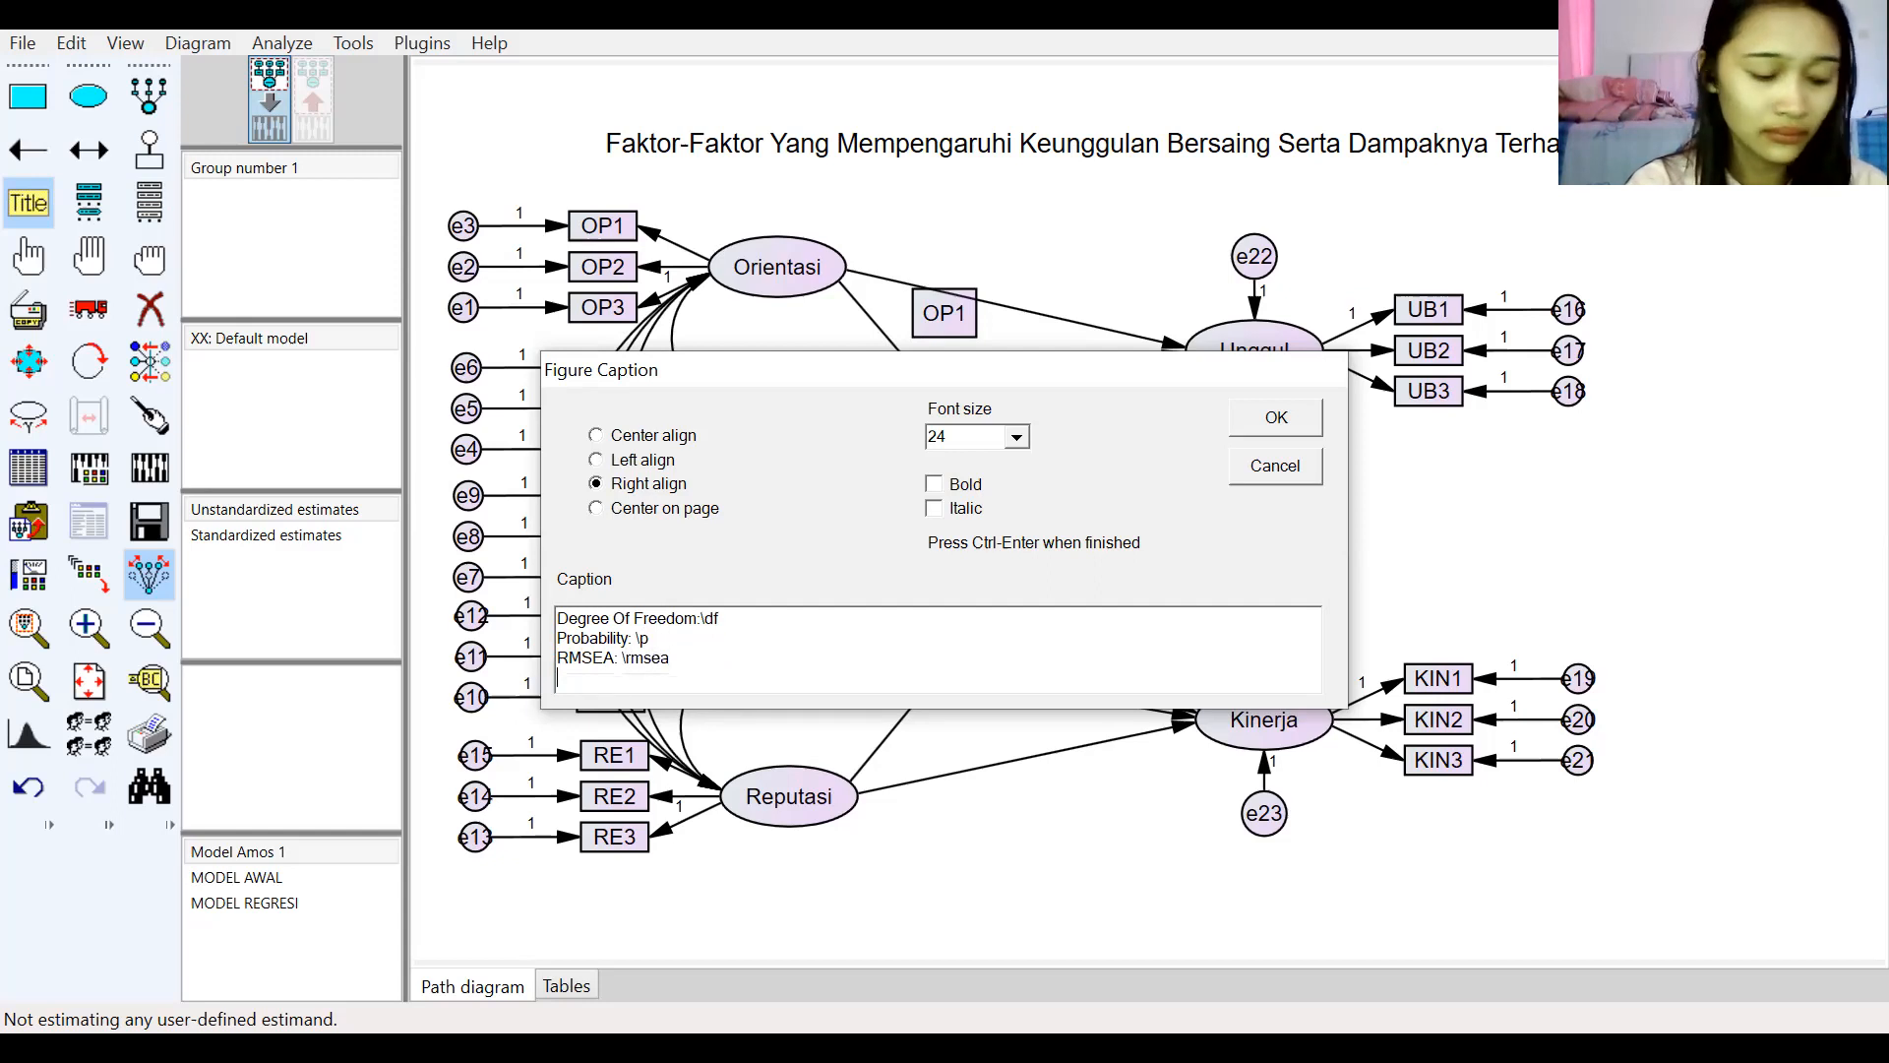
Step: Add the caption lines "GFI: \gfi" and "AGFI: \agfi", starting a new line after each
{"action": "type", "text": "GFI"}
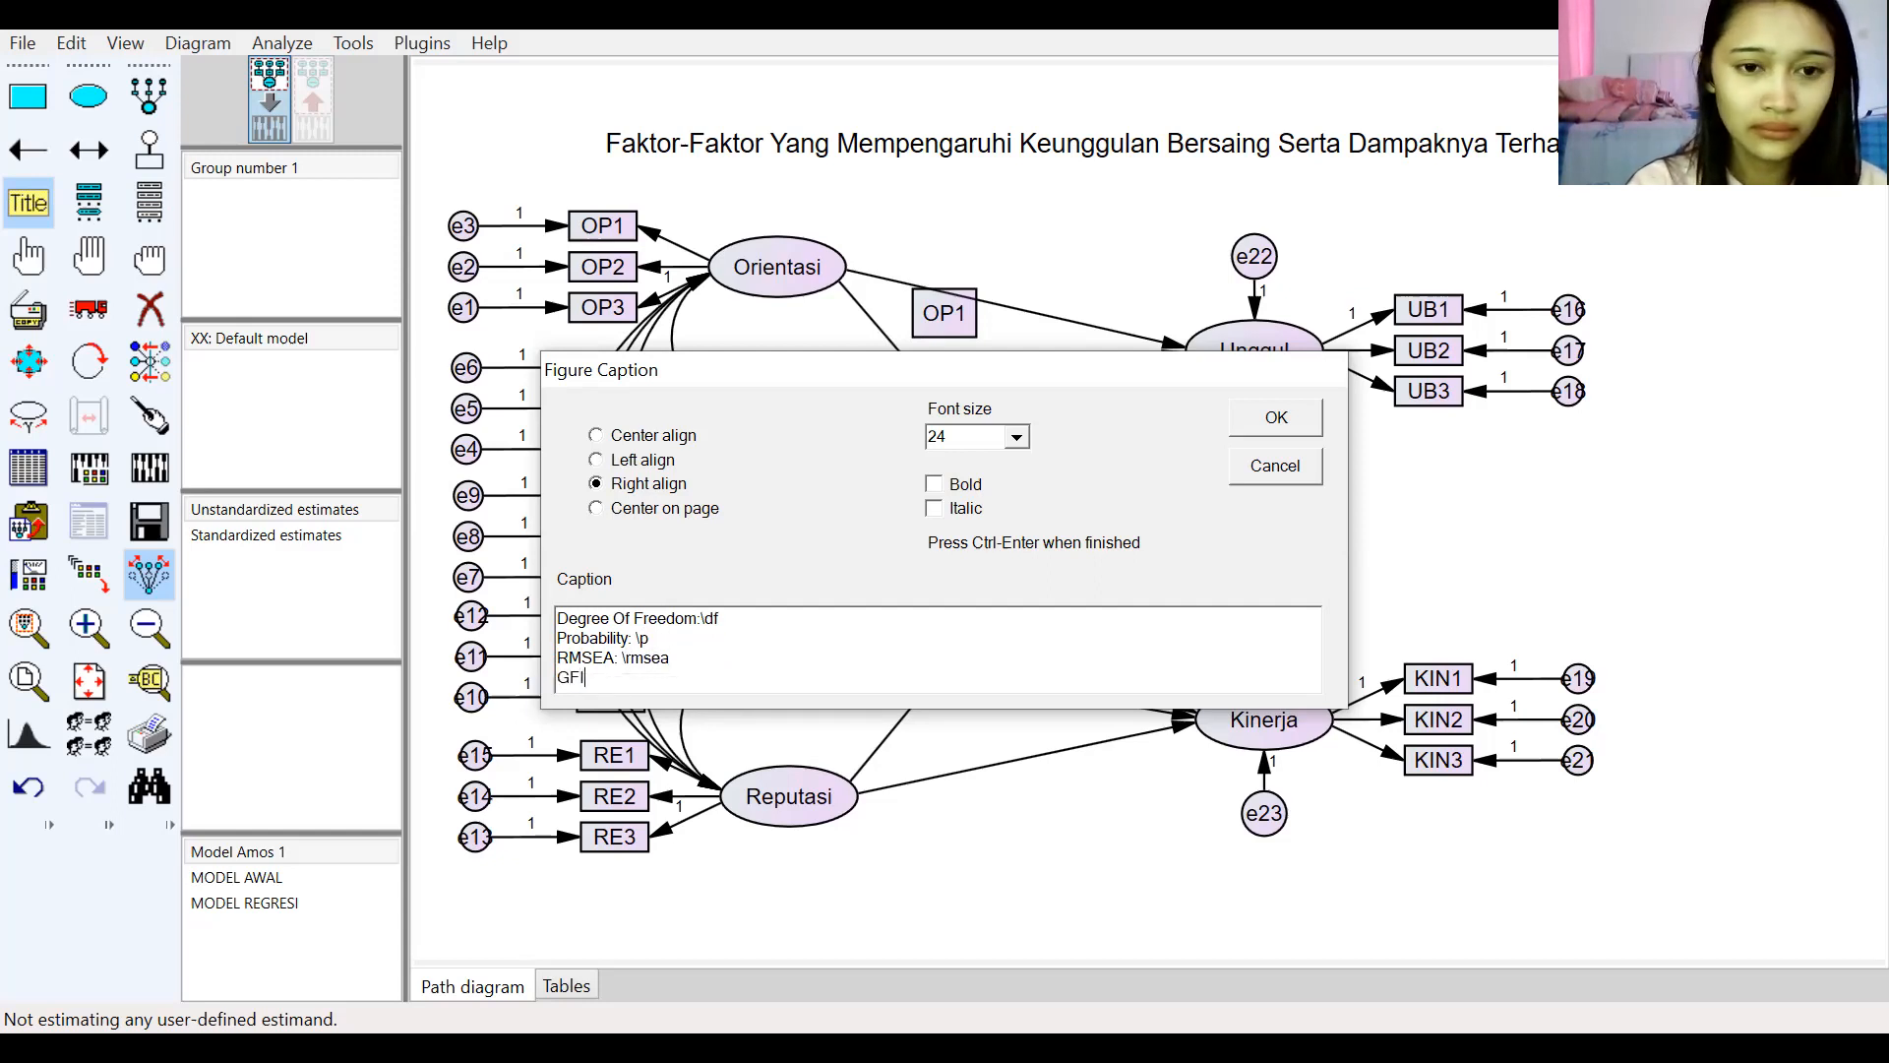
{"action": "type", "text": ":"}
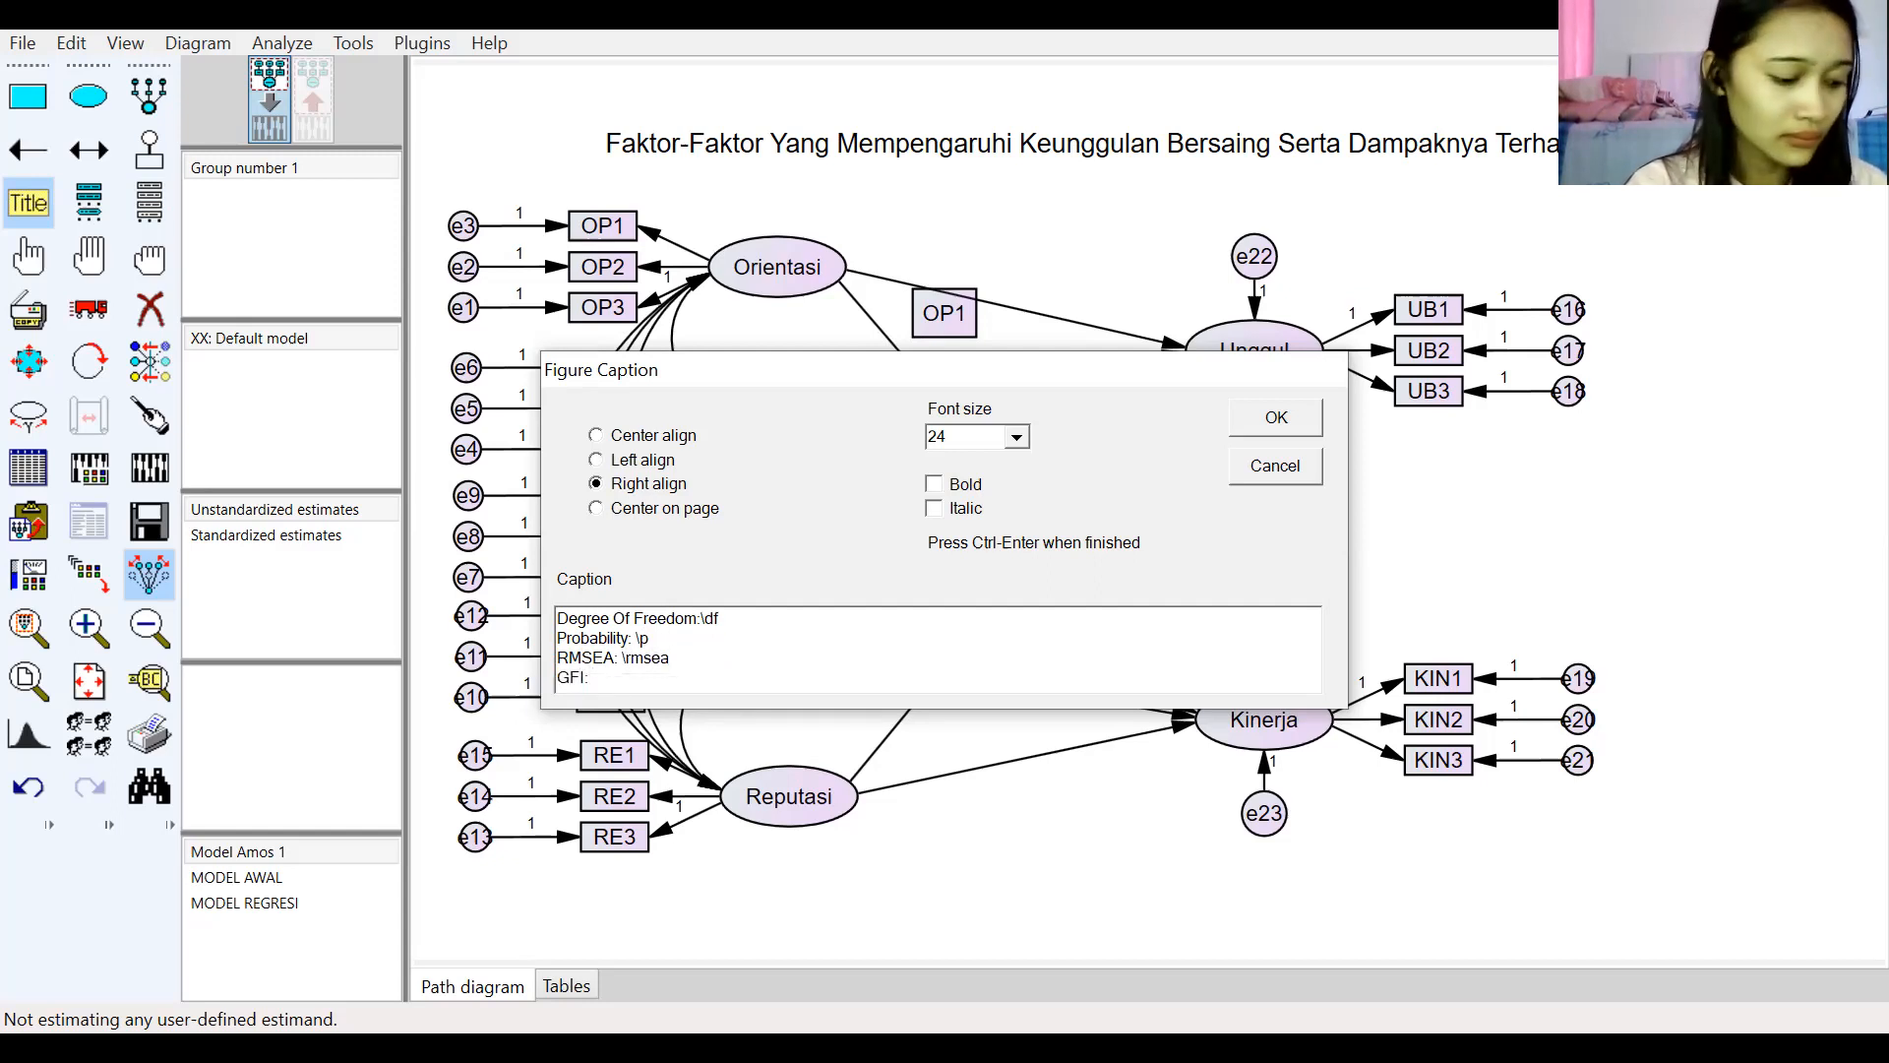
{"action": "type", "text": " \\gfi"}
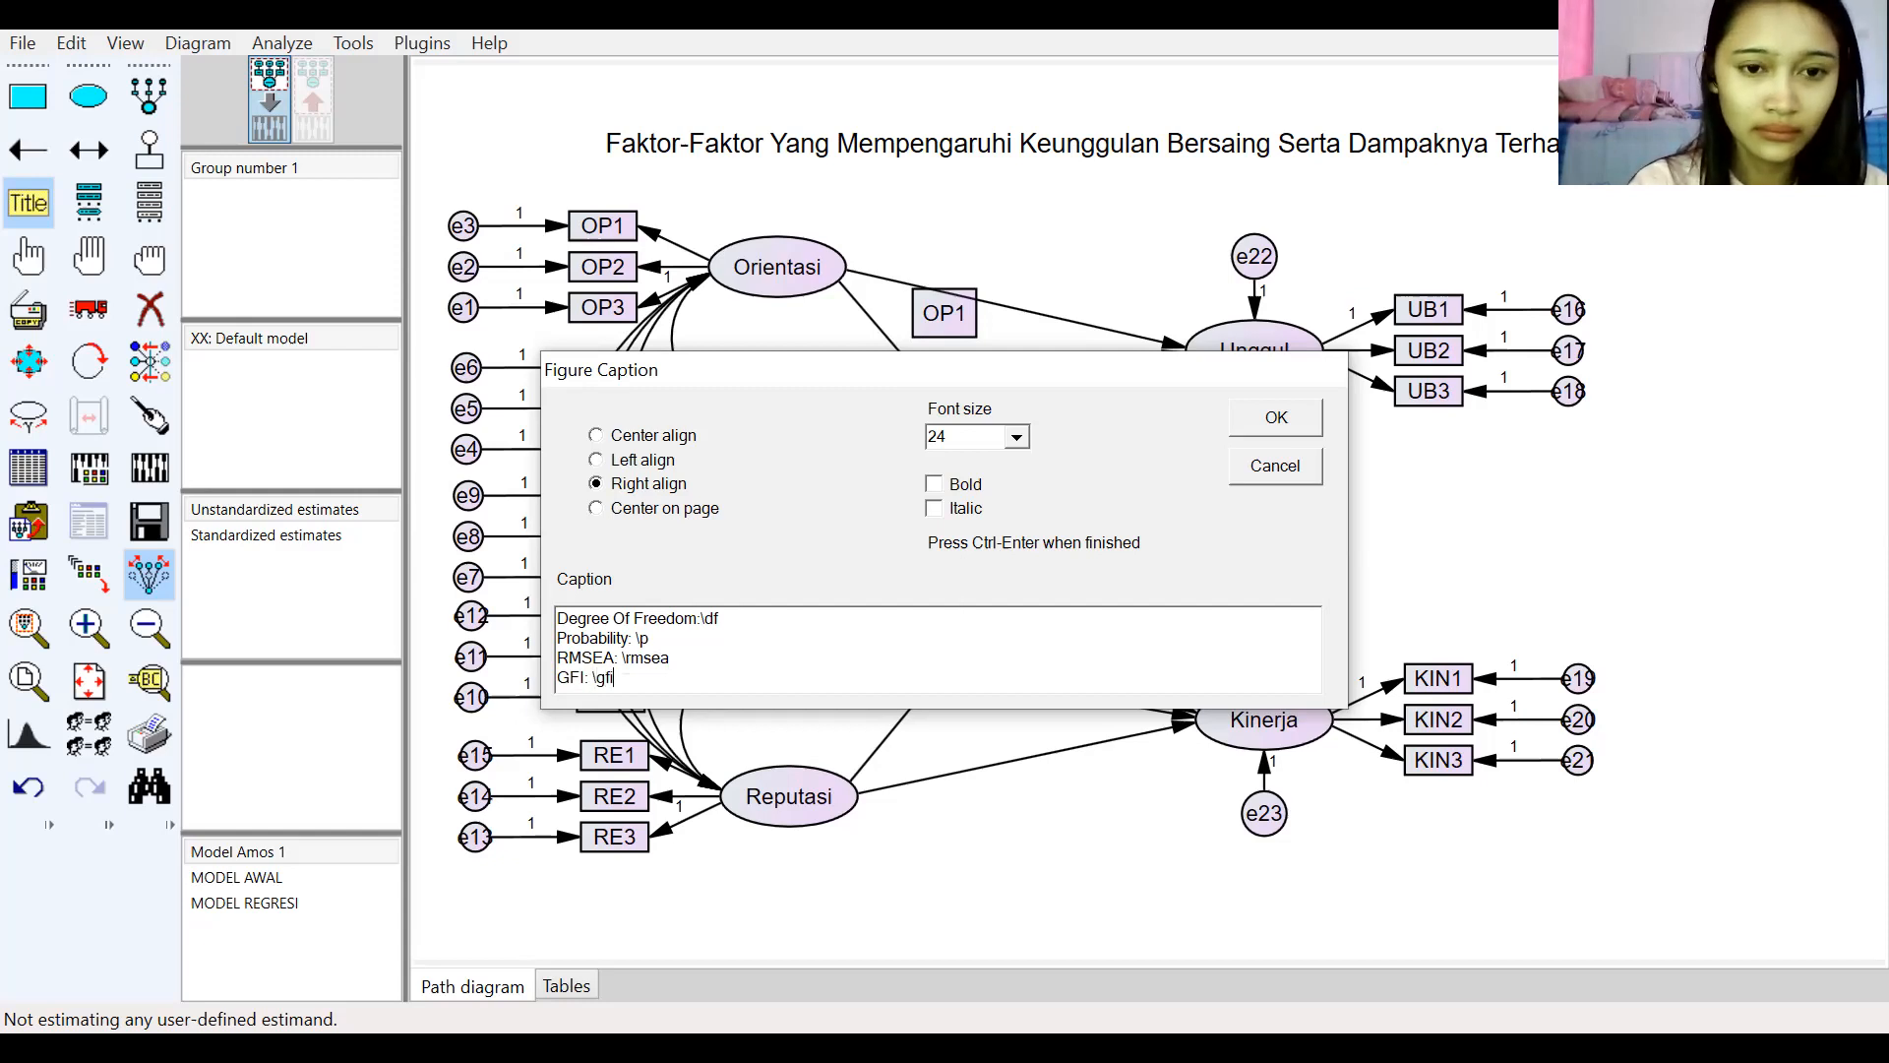
{"action": "key", "text": "Return"}
{"action": "type", "text": "AGF"}
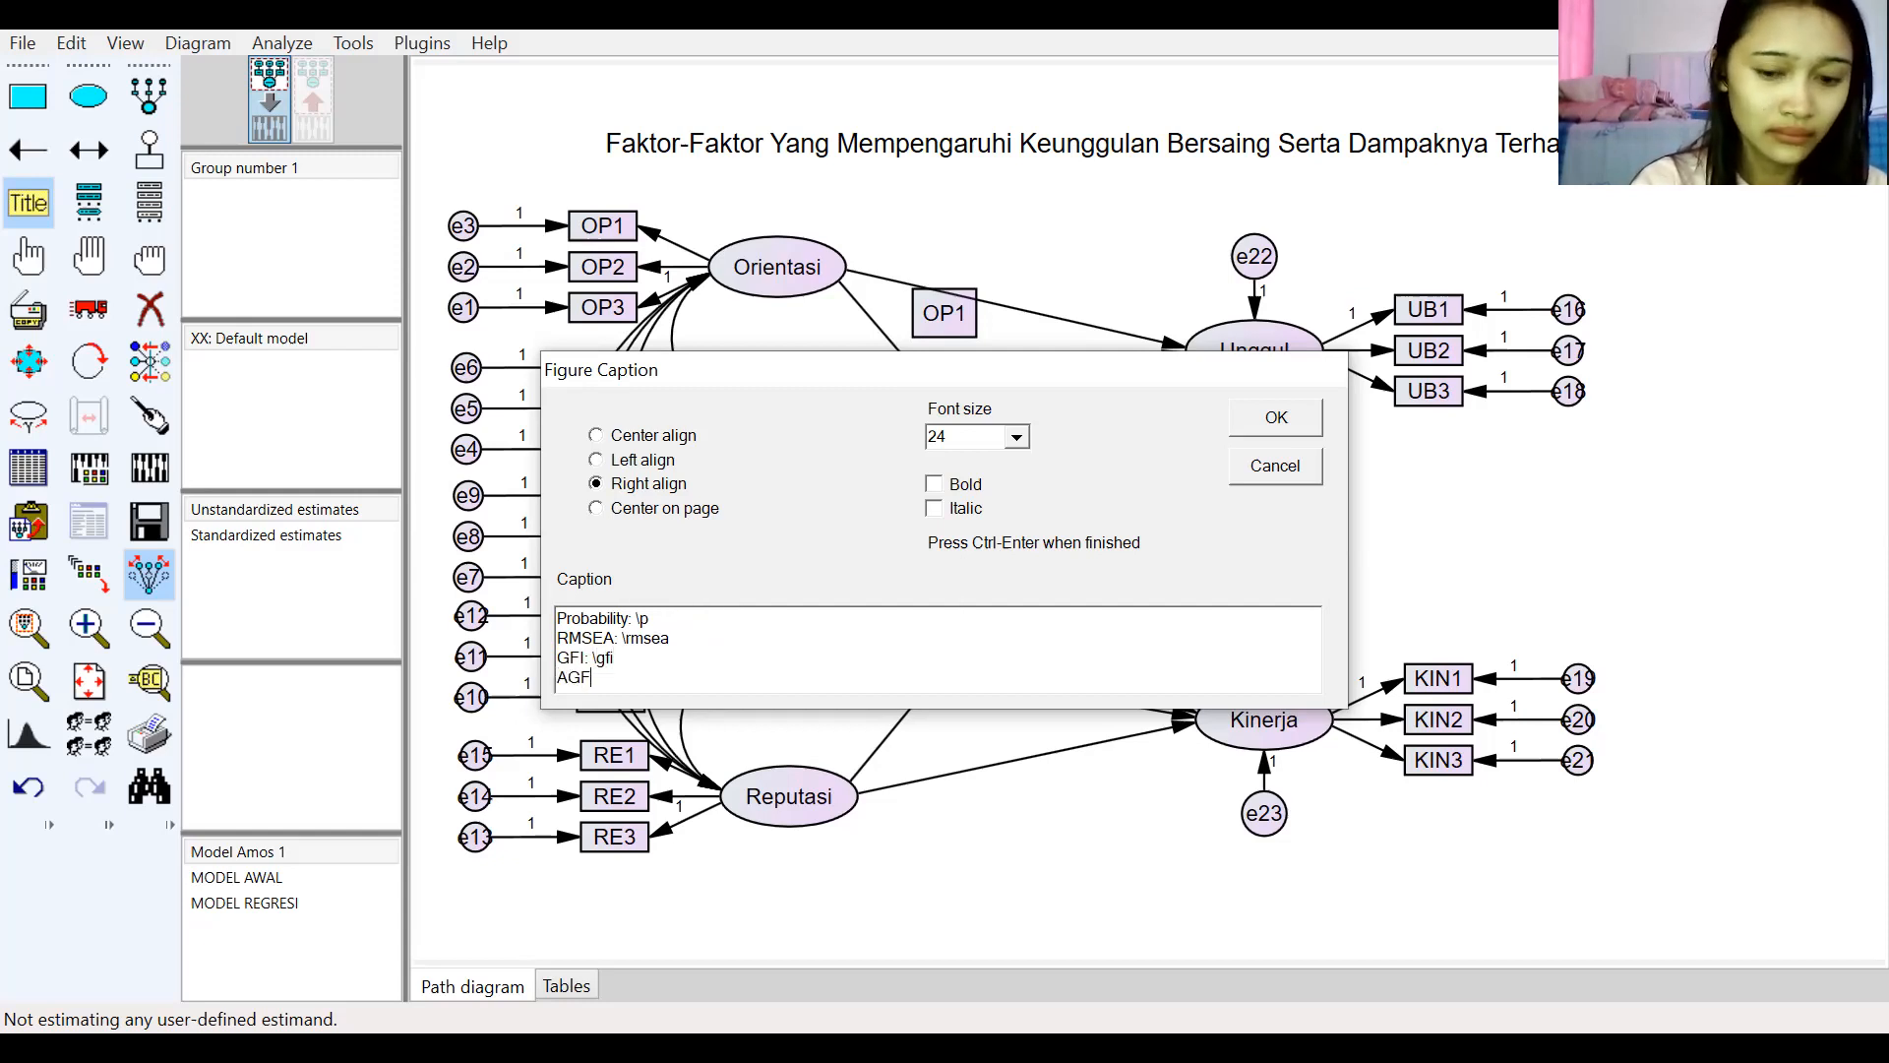
{"action": "type", "text": "I: "}
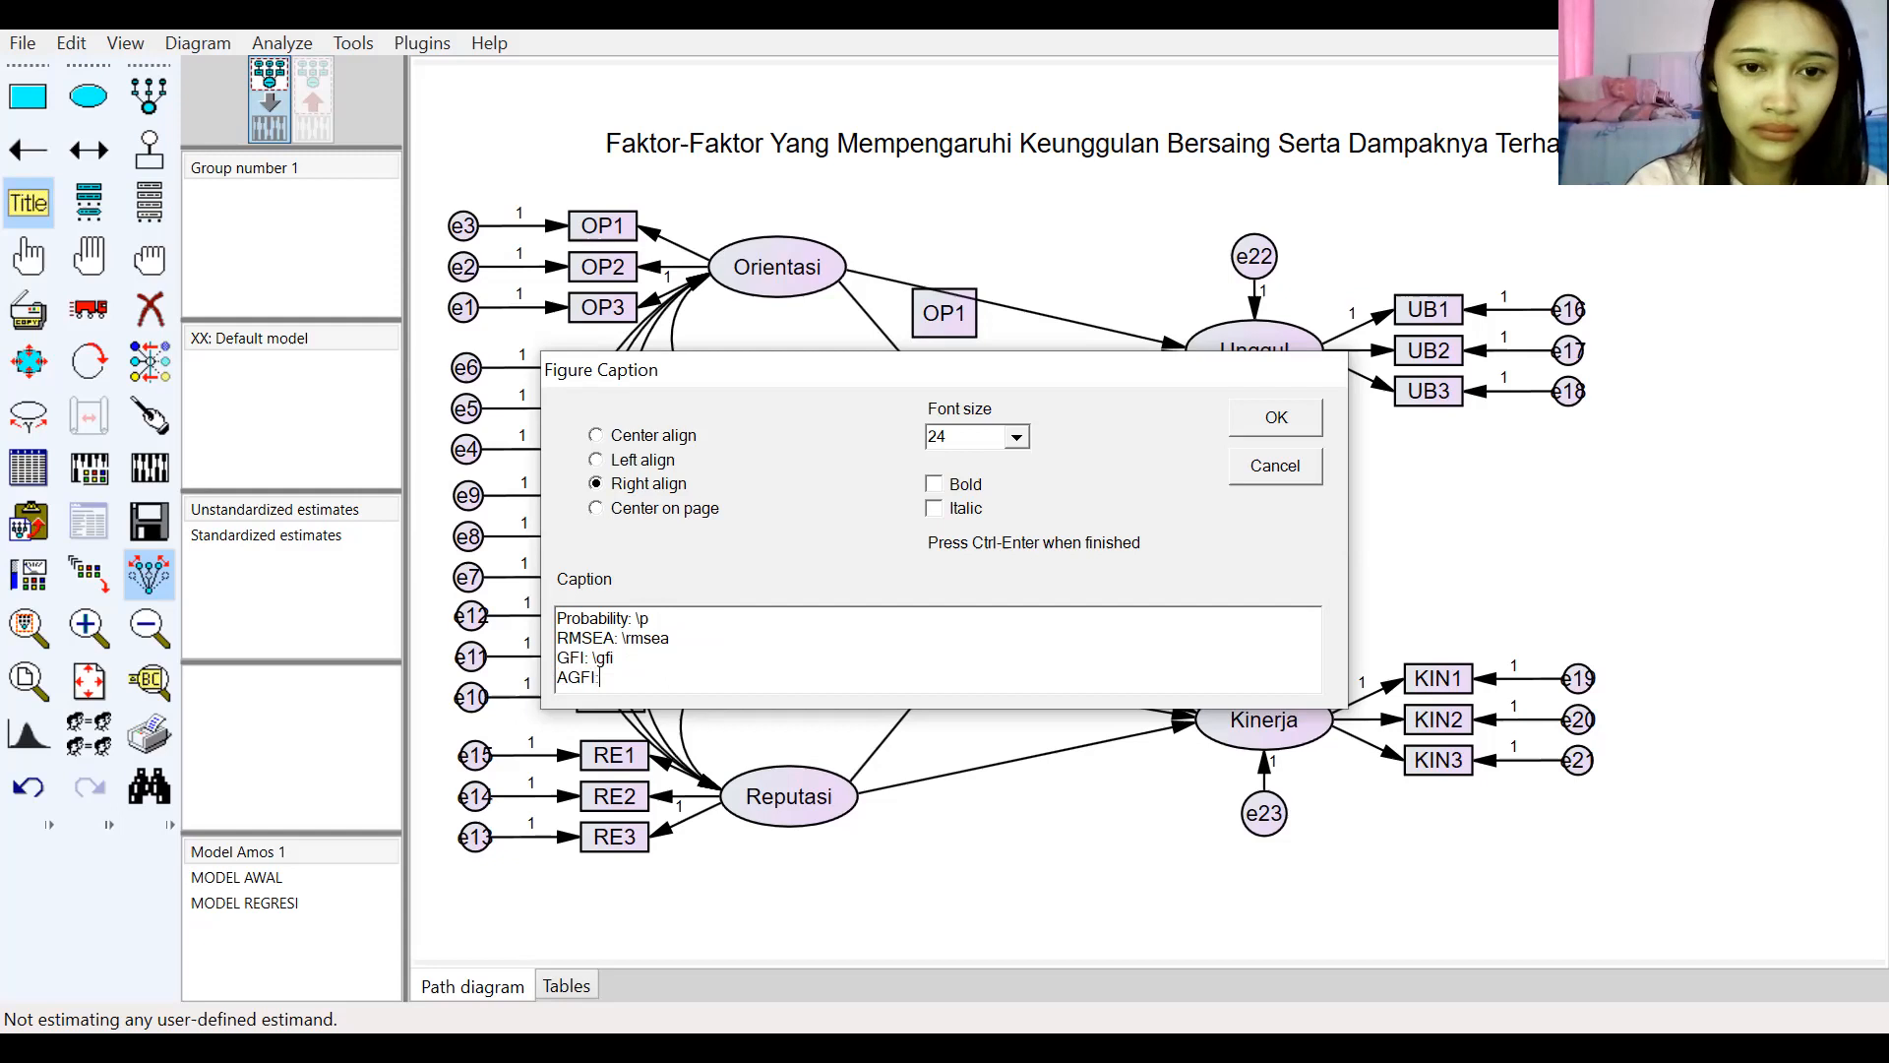
{"action": "type", "text": "\\agfi"}
{"action": "key", "text": "Return"}
Step: Add the caption lines "TLI: \tli" and "NFI: \nfi" to finish the fit list
{"action": "type", "text": "TLI:"}
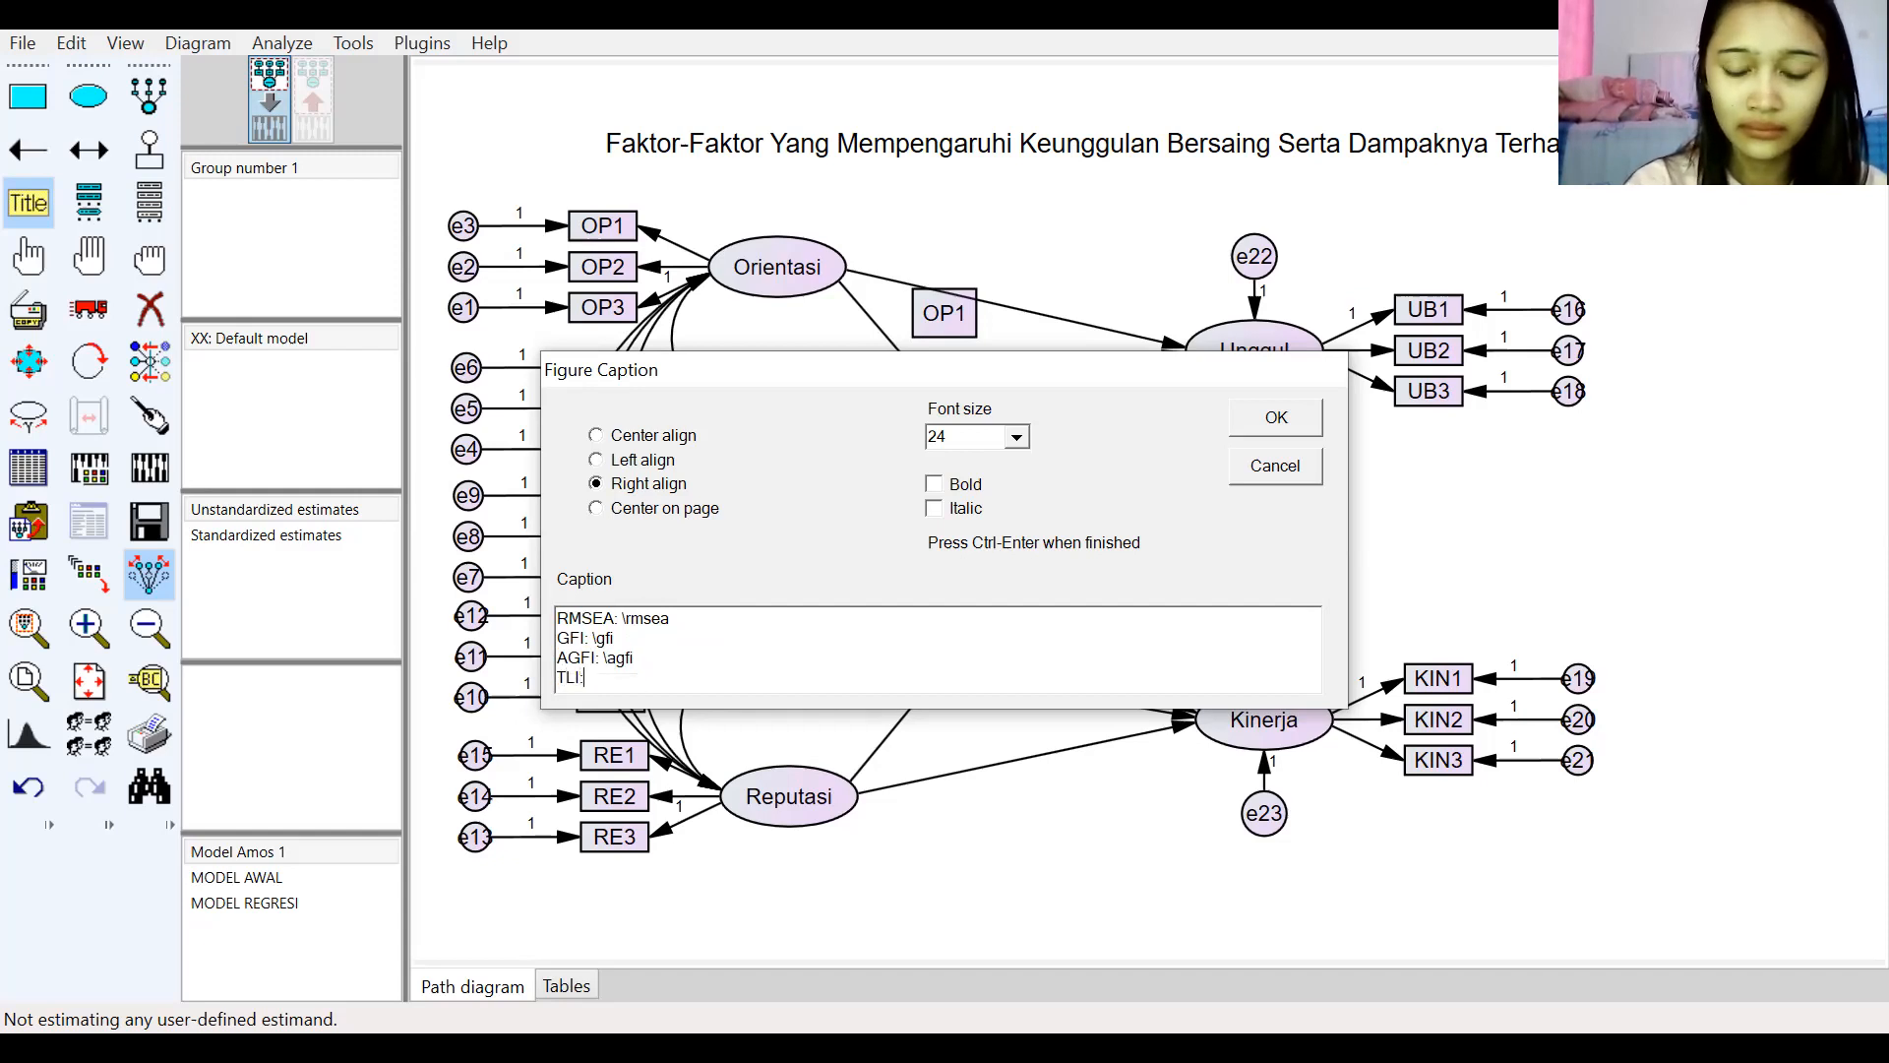
{"action": "type", "text": " \\tli"}
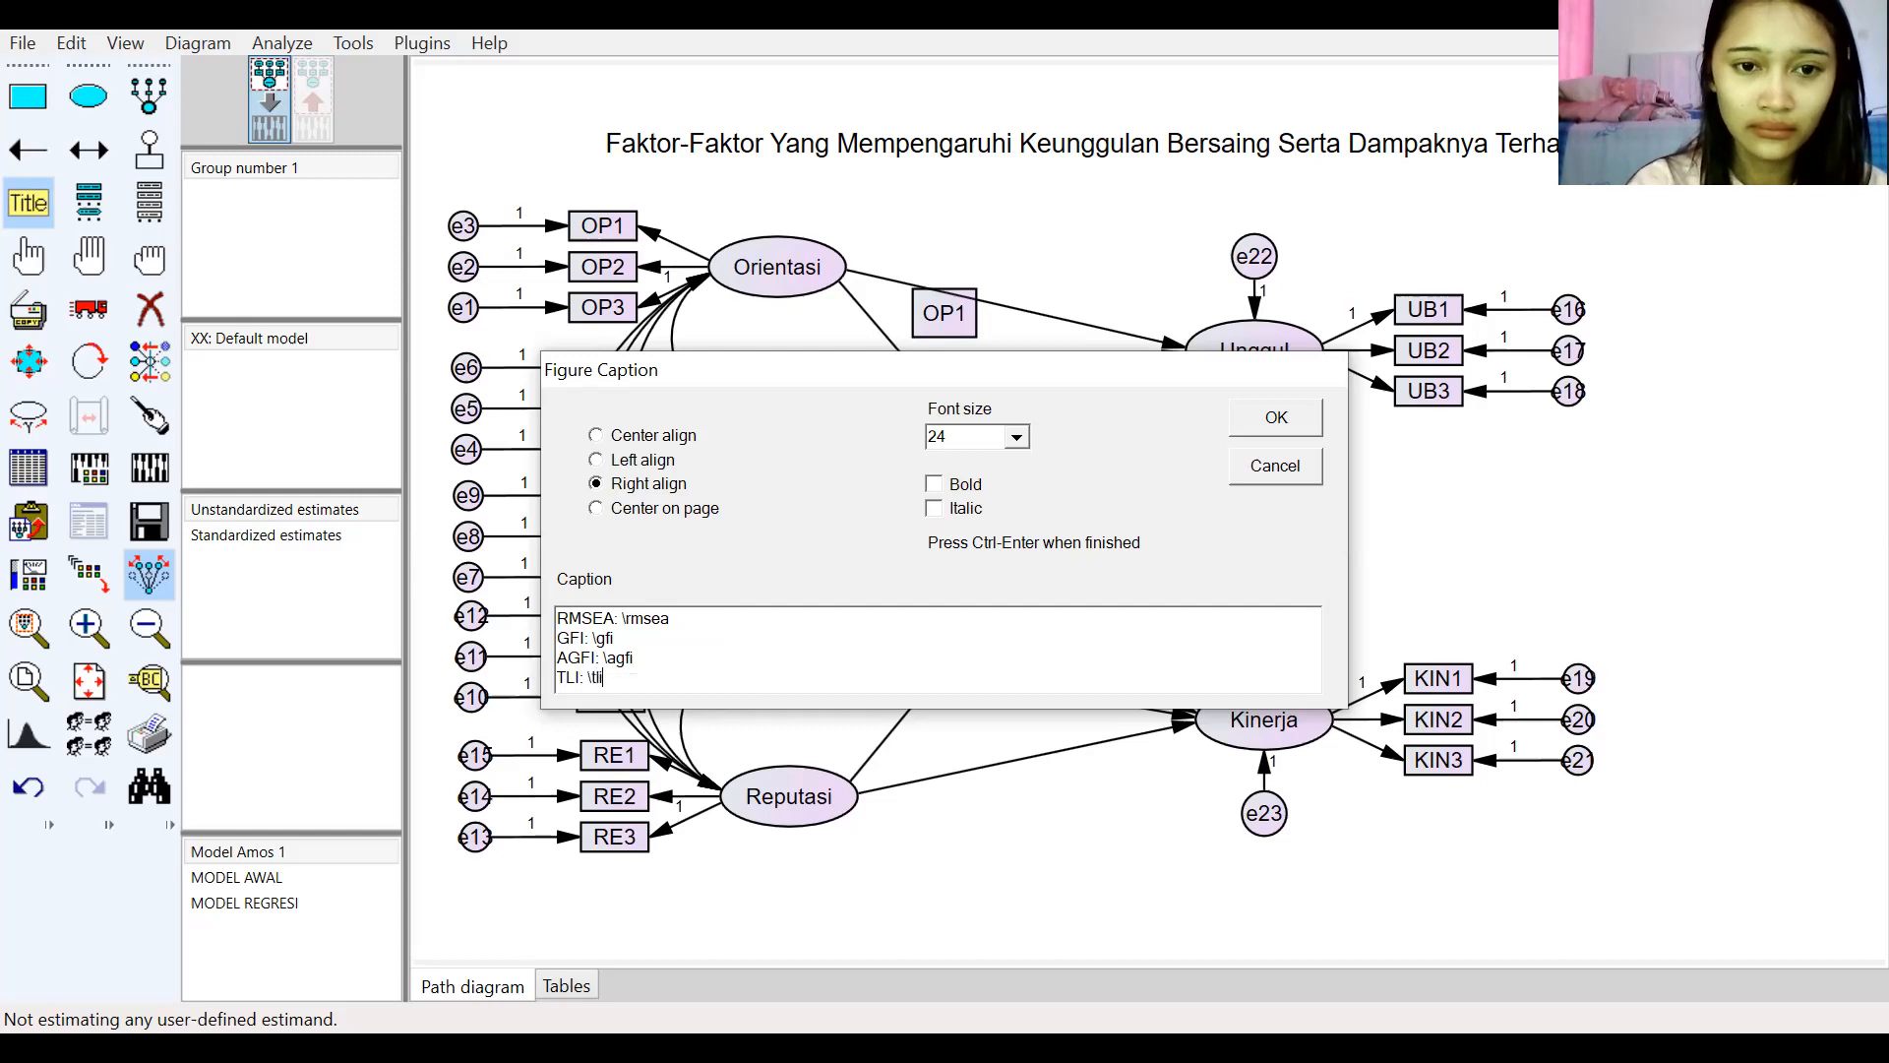
{"action": "key", "text": "Return"}
{"action": "type", "text": "NFI: \\nfi"}
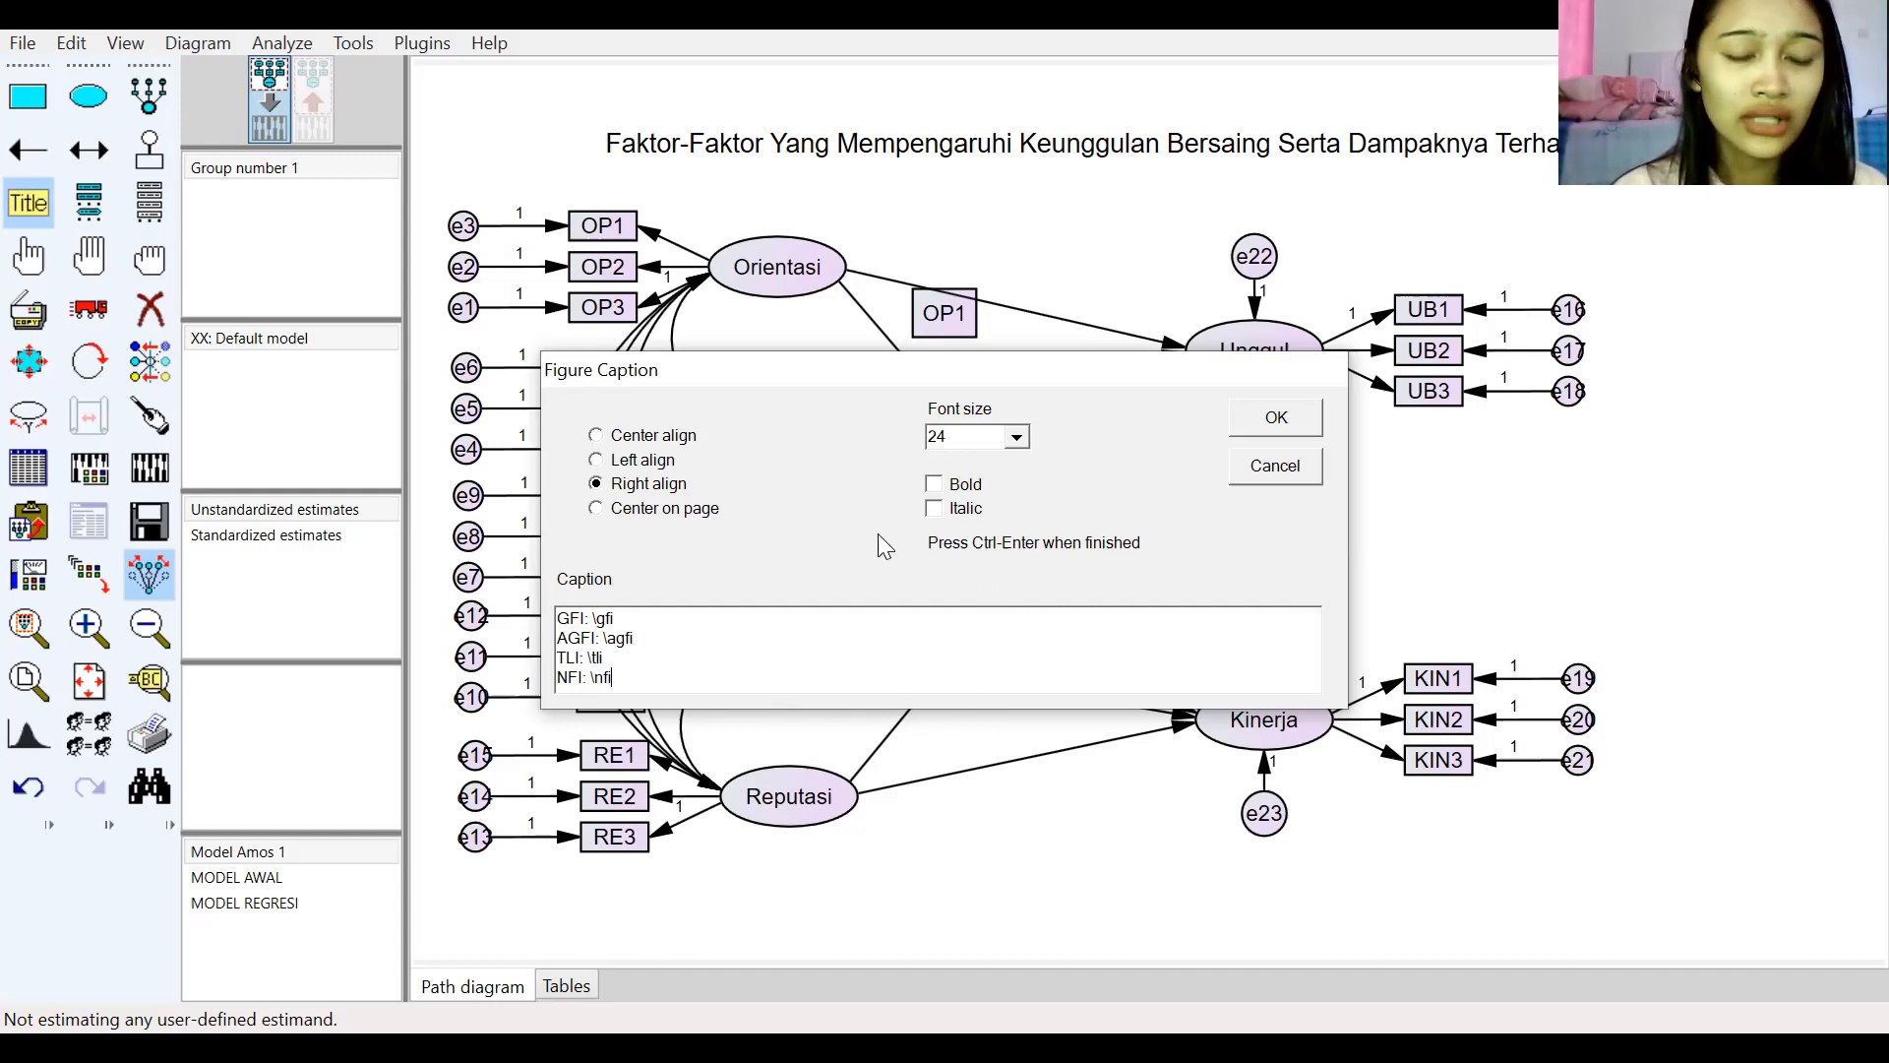
Step: Set the caption's font size to 14 and confirm the figure caption
{"action": "left_click", "coordinate": [1018, 436]}
{"action": "scroll", "coordinate": [984, 516], "scroll_direction": "down", "scroll_amount": 2}
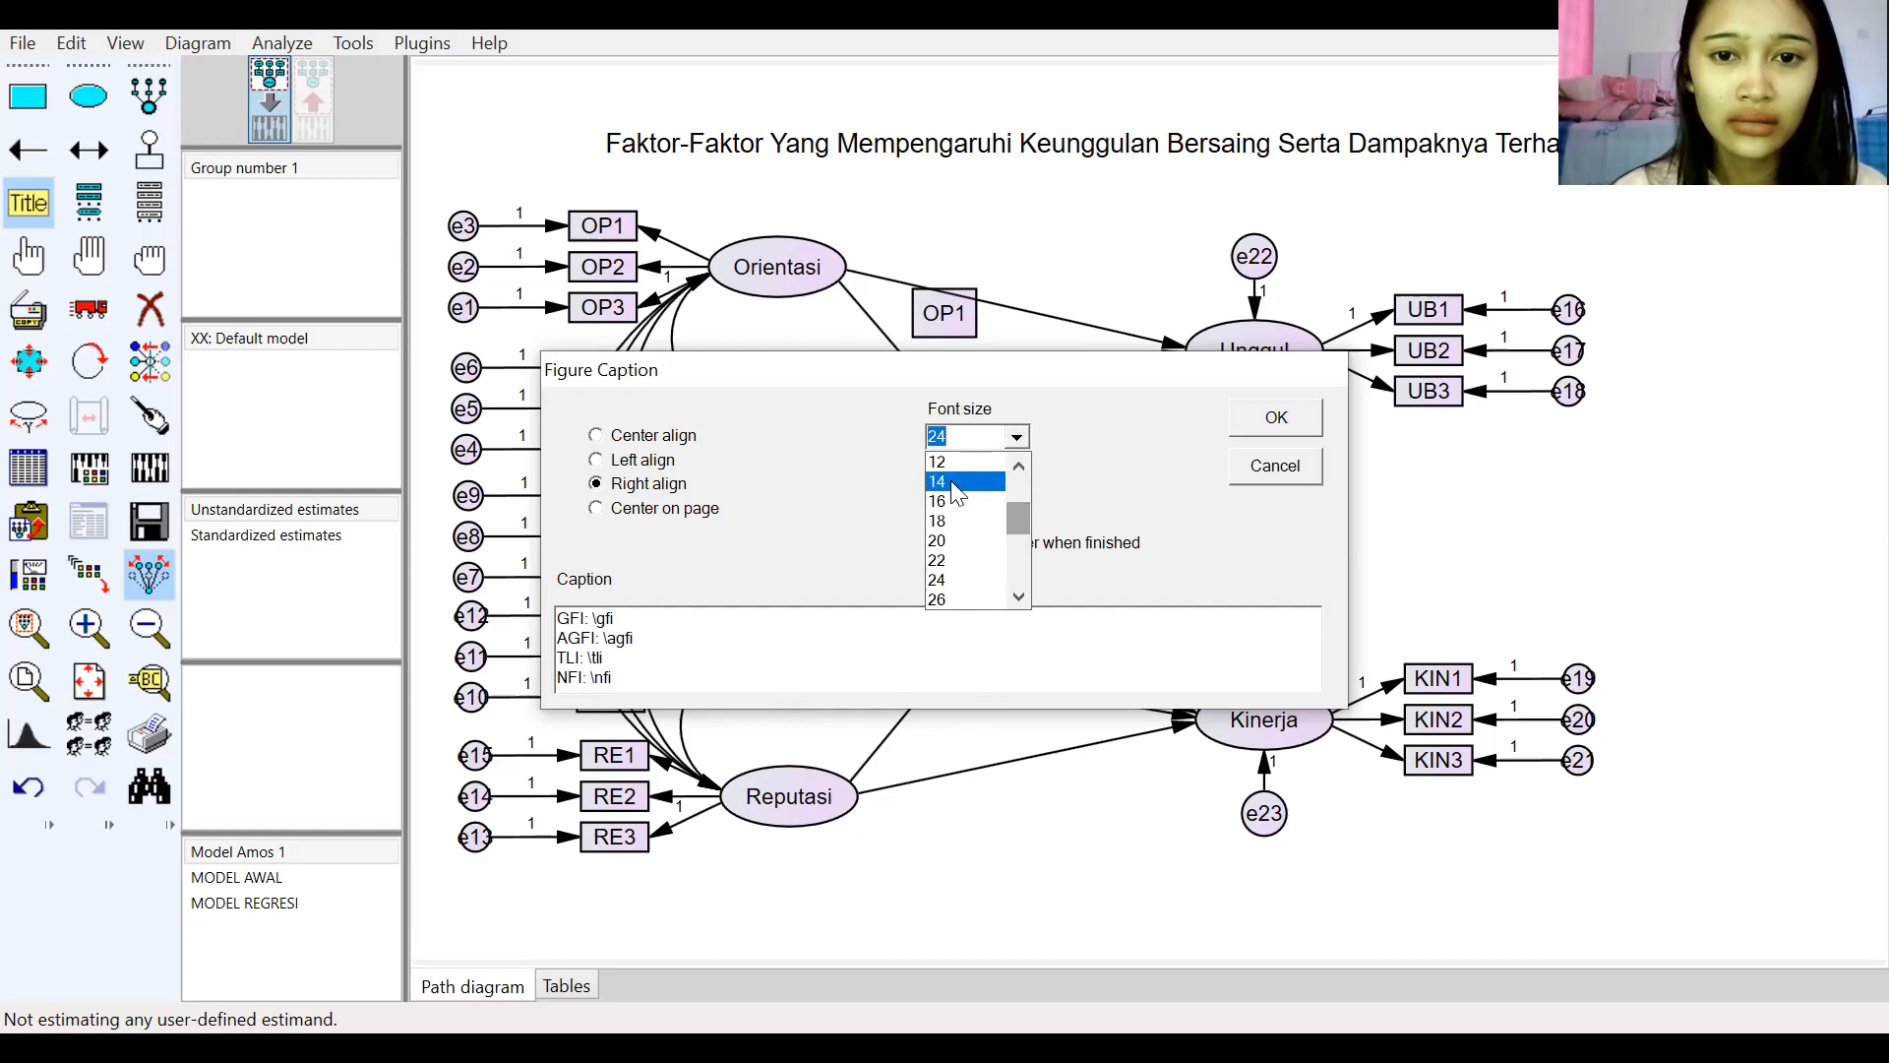
{"action": "left_click", "coordinate": [952, 483]}
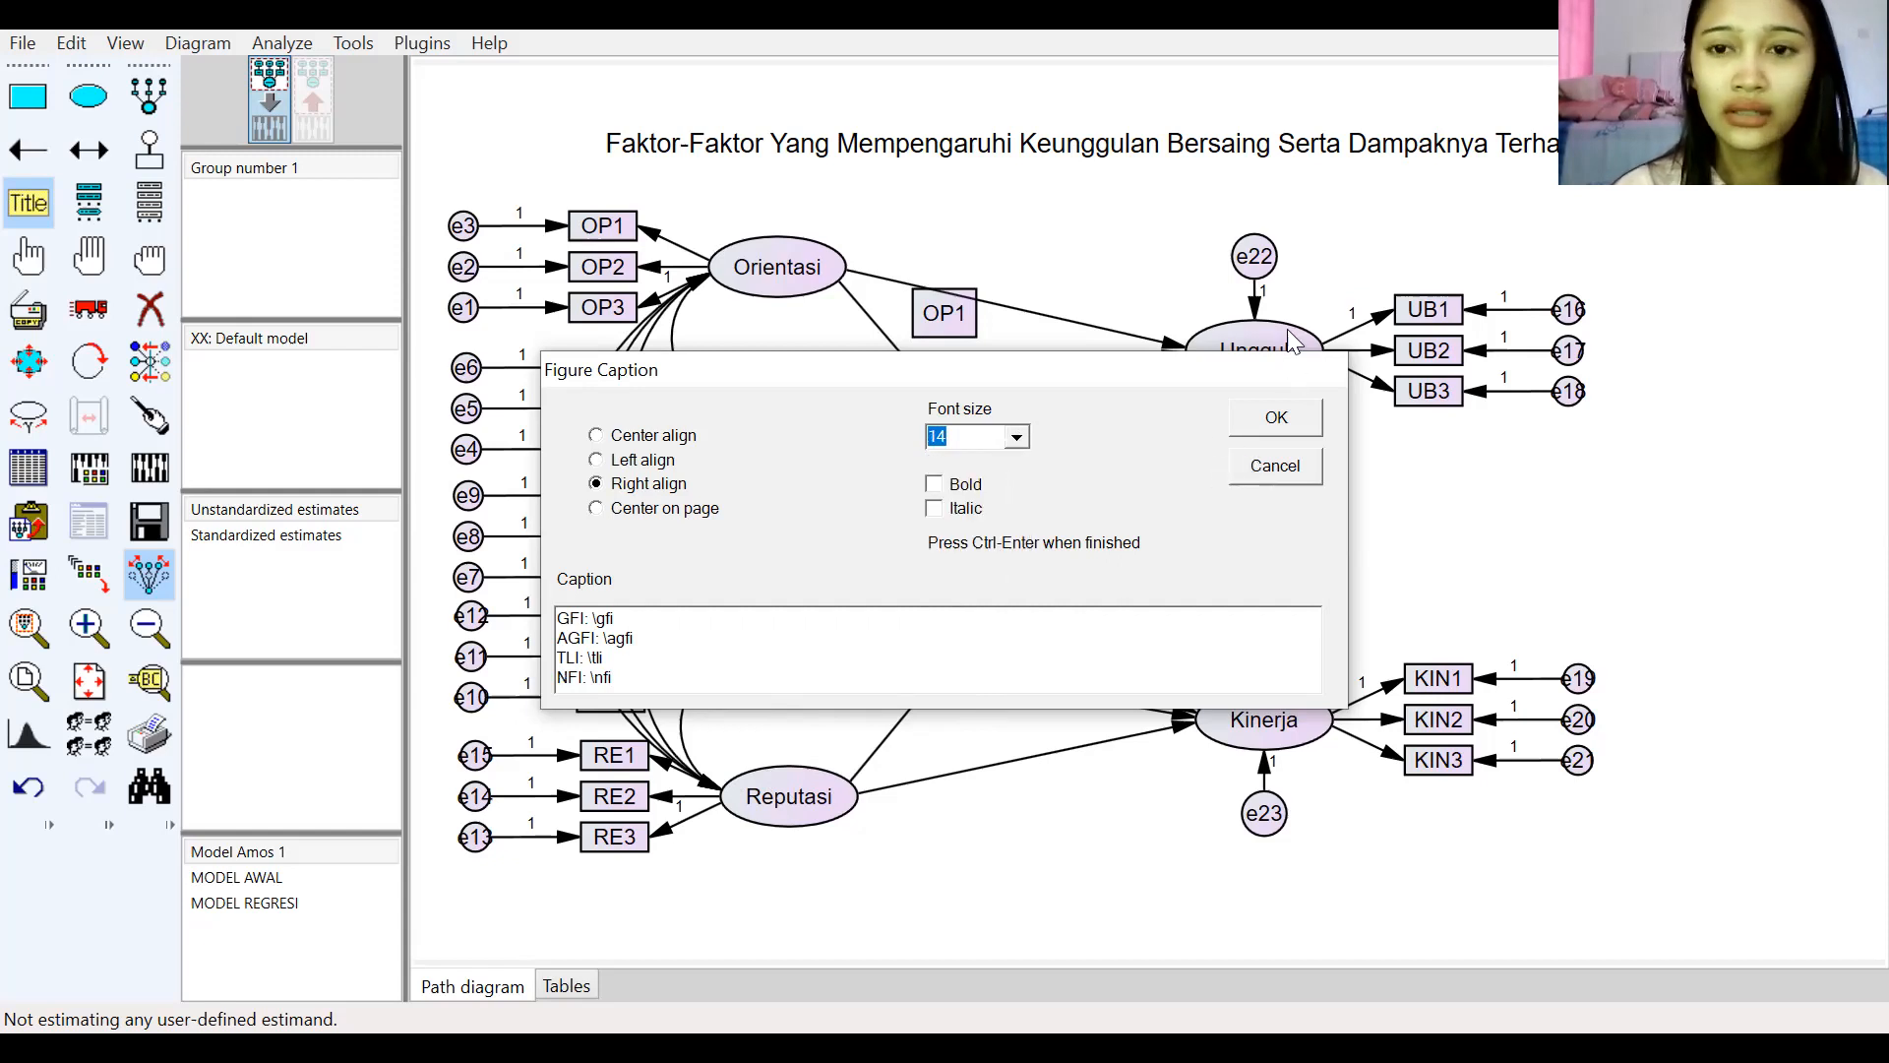
{"action": "left_click", "coordinate": [1284, 417]}
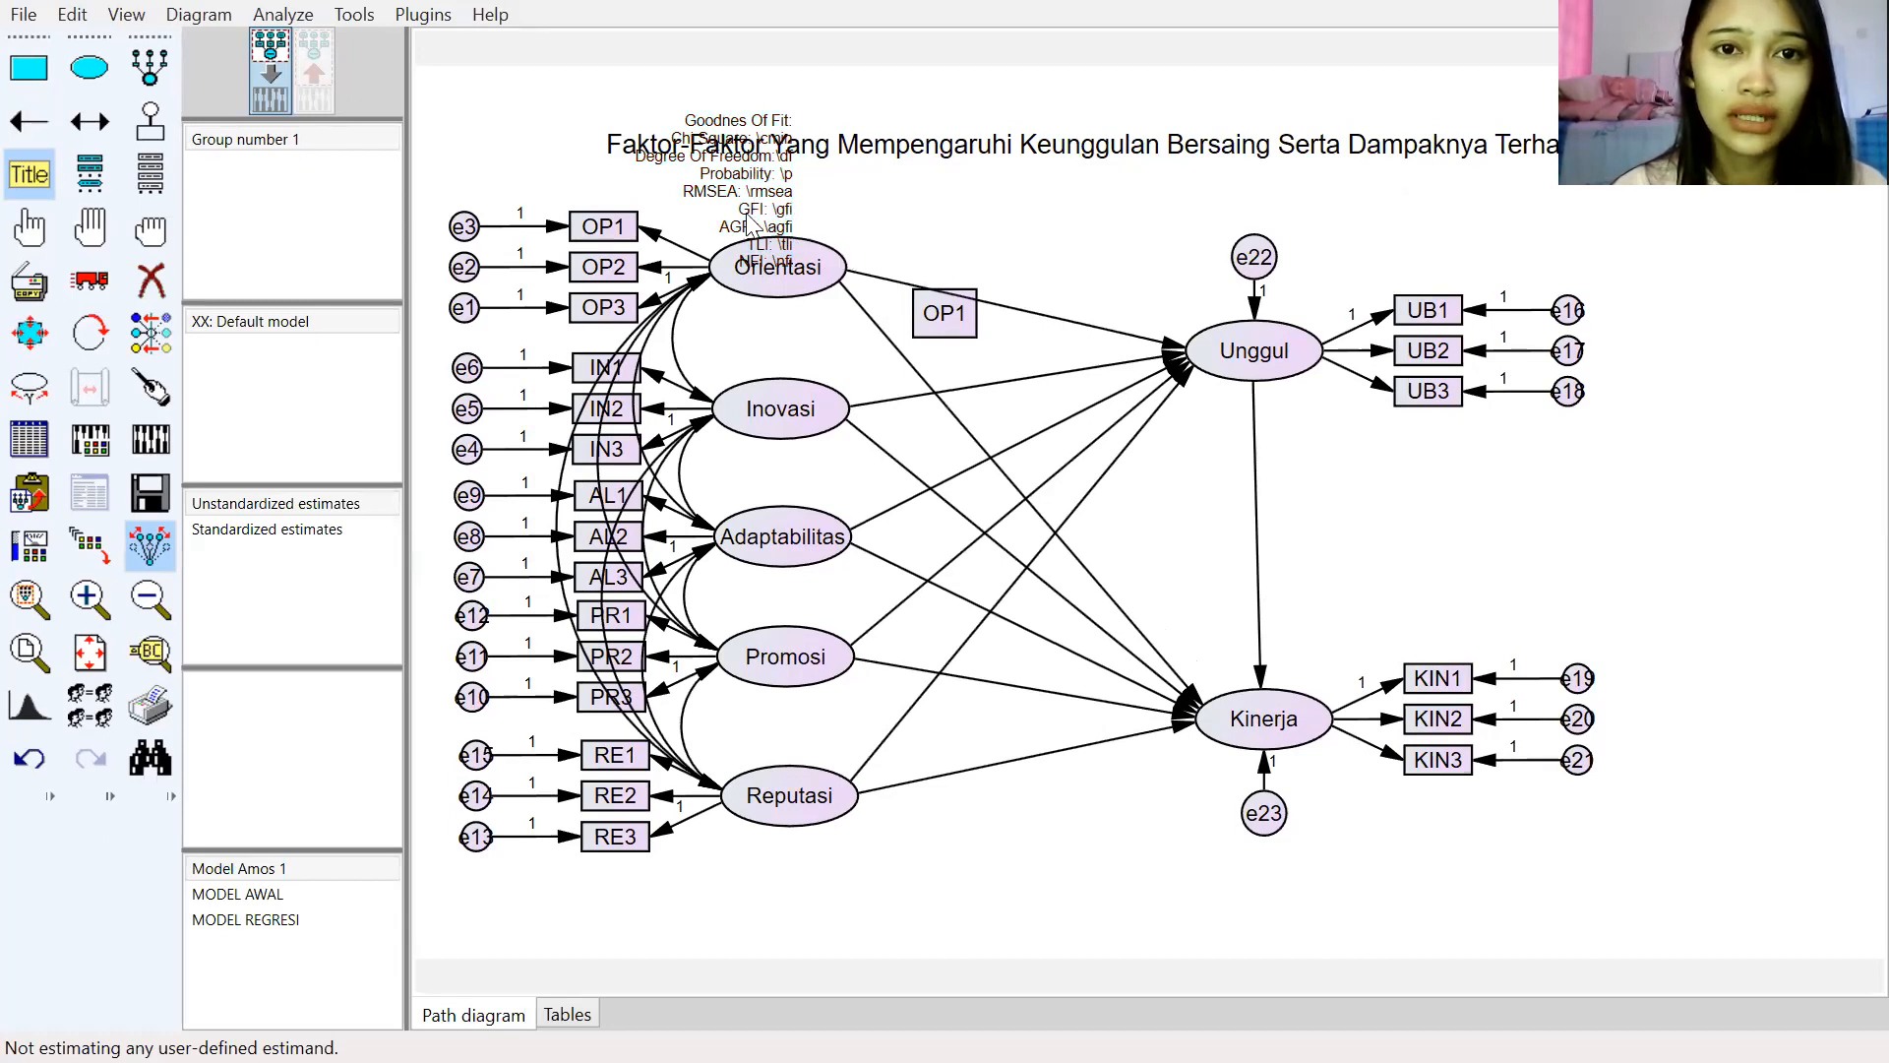
Step: Move the goodness-of-fit caption to the empty area between Unggul and Kinerja on the right
{"action": "left_click", "coordinate": [1230, 386]}
{"action": "left_click", "coordinate": [1277, 389]}
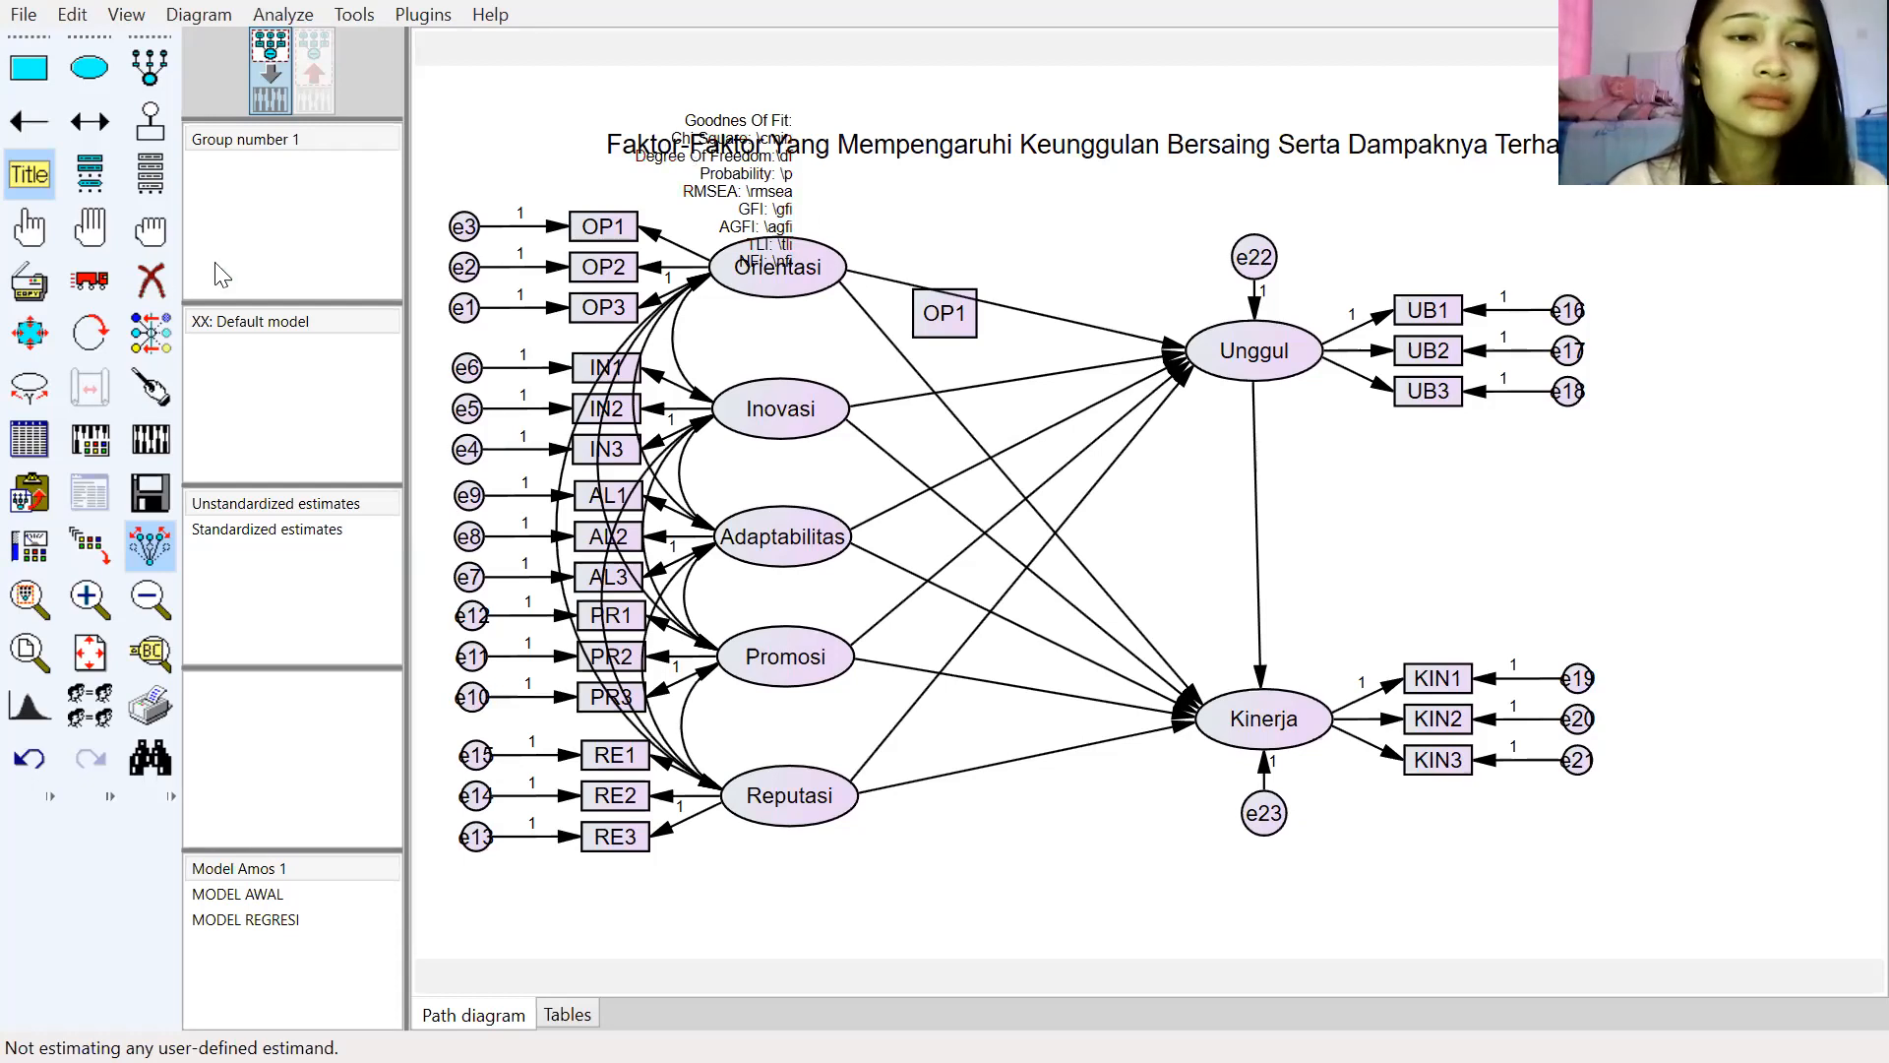
{"action": "left_click", "coordinate": [89, 279]}
{"action": "left_click_drag", "start_coordinate": [727, 187], "coordinate": [1400, 530]}
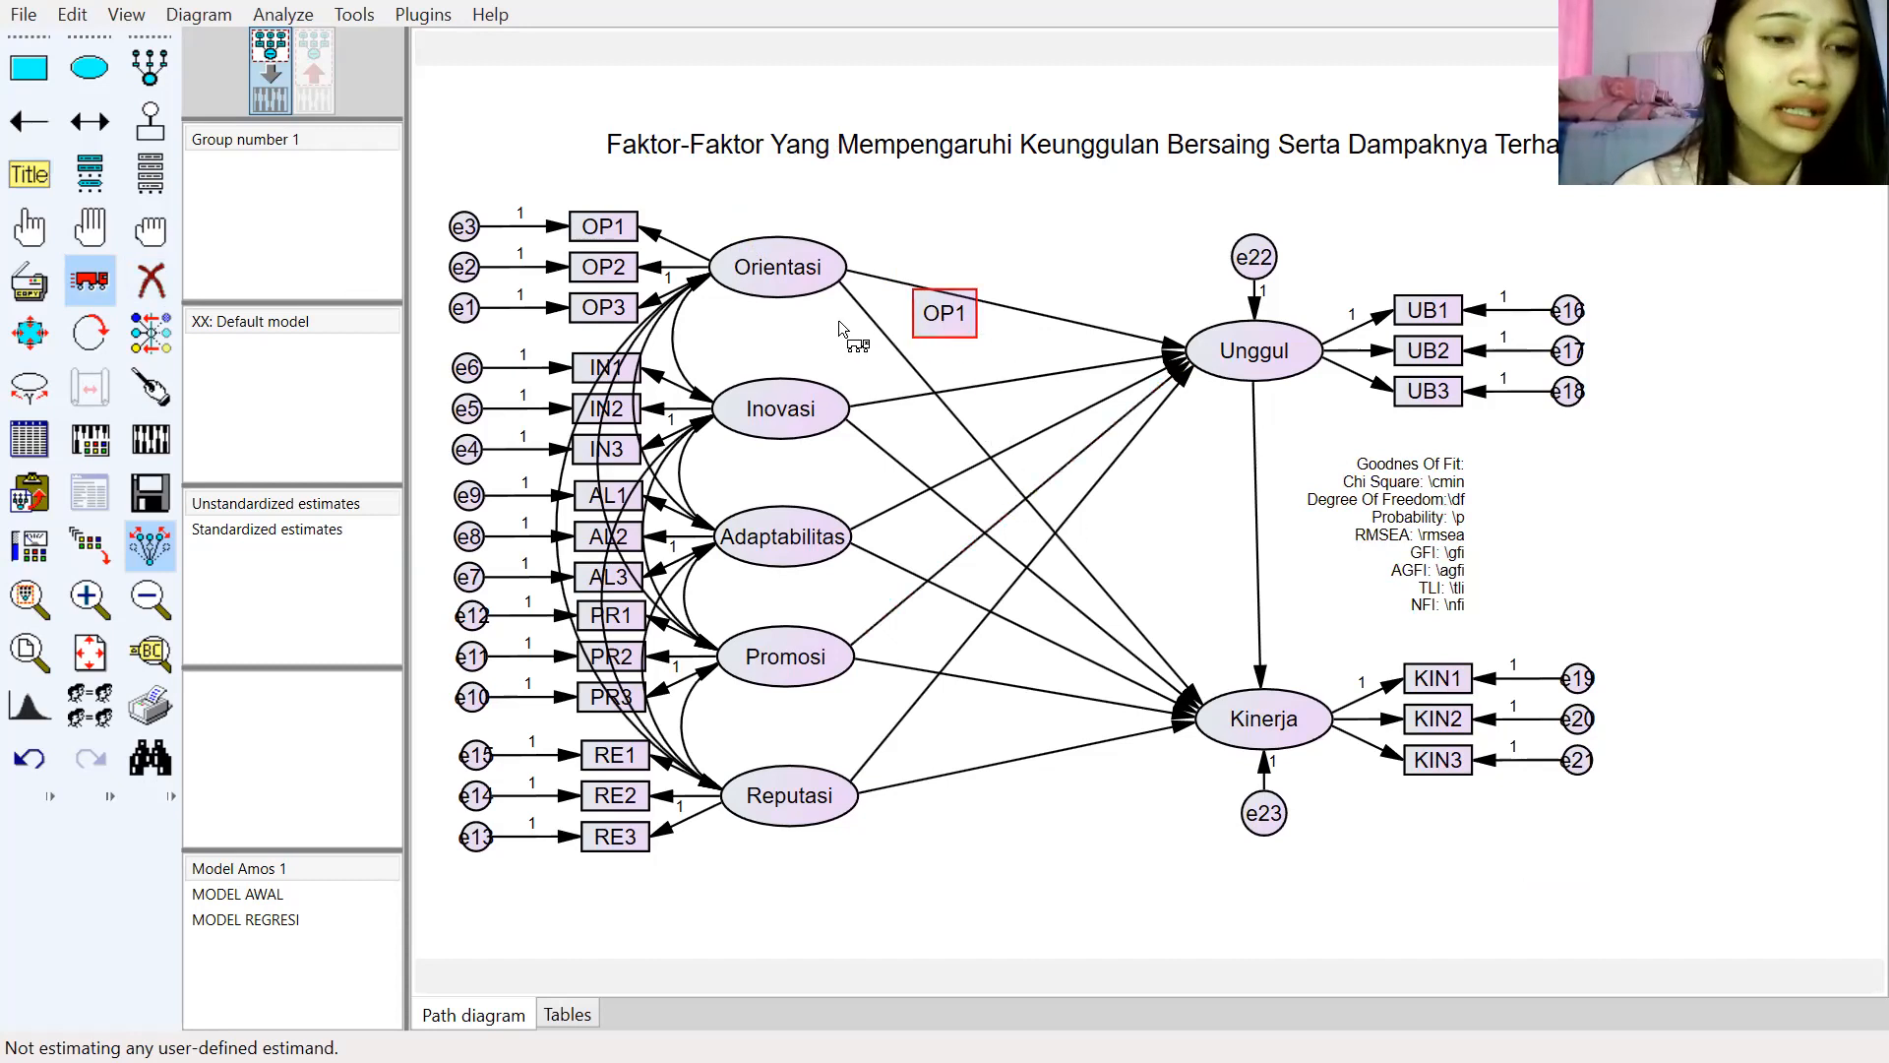
Step: Save the model under the new name "MODEL AMOS 1 UAS"
{"action": "left_click", "coordinate": [24, 14]}
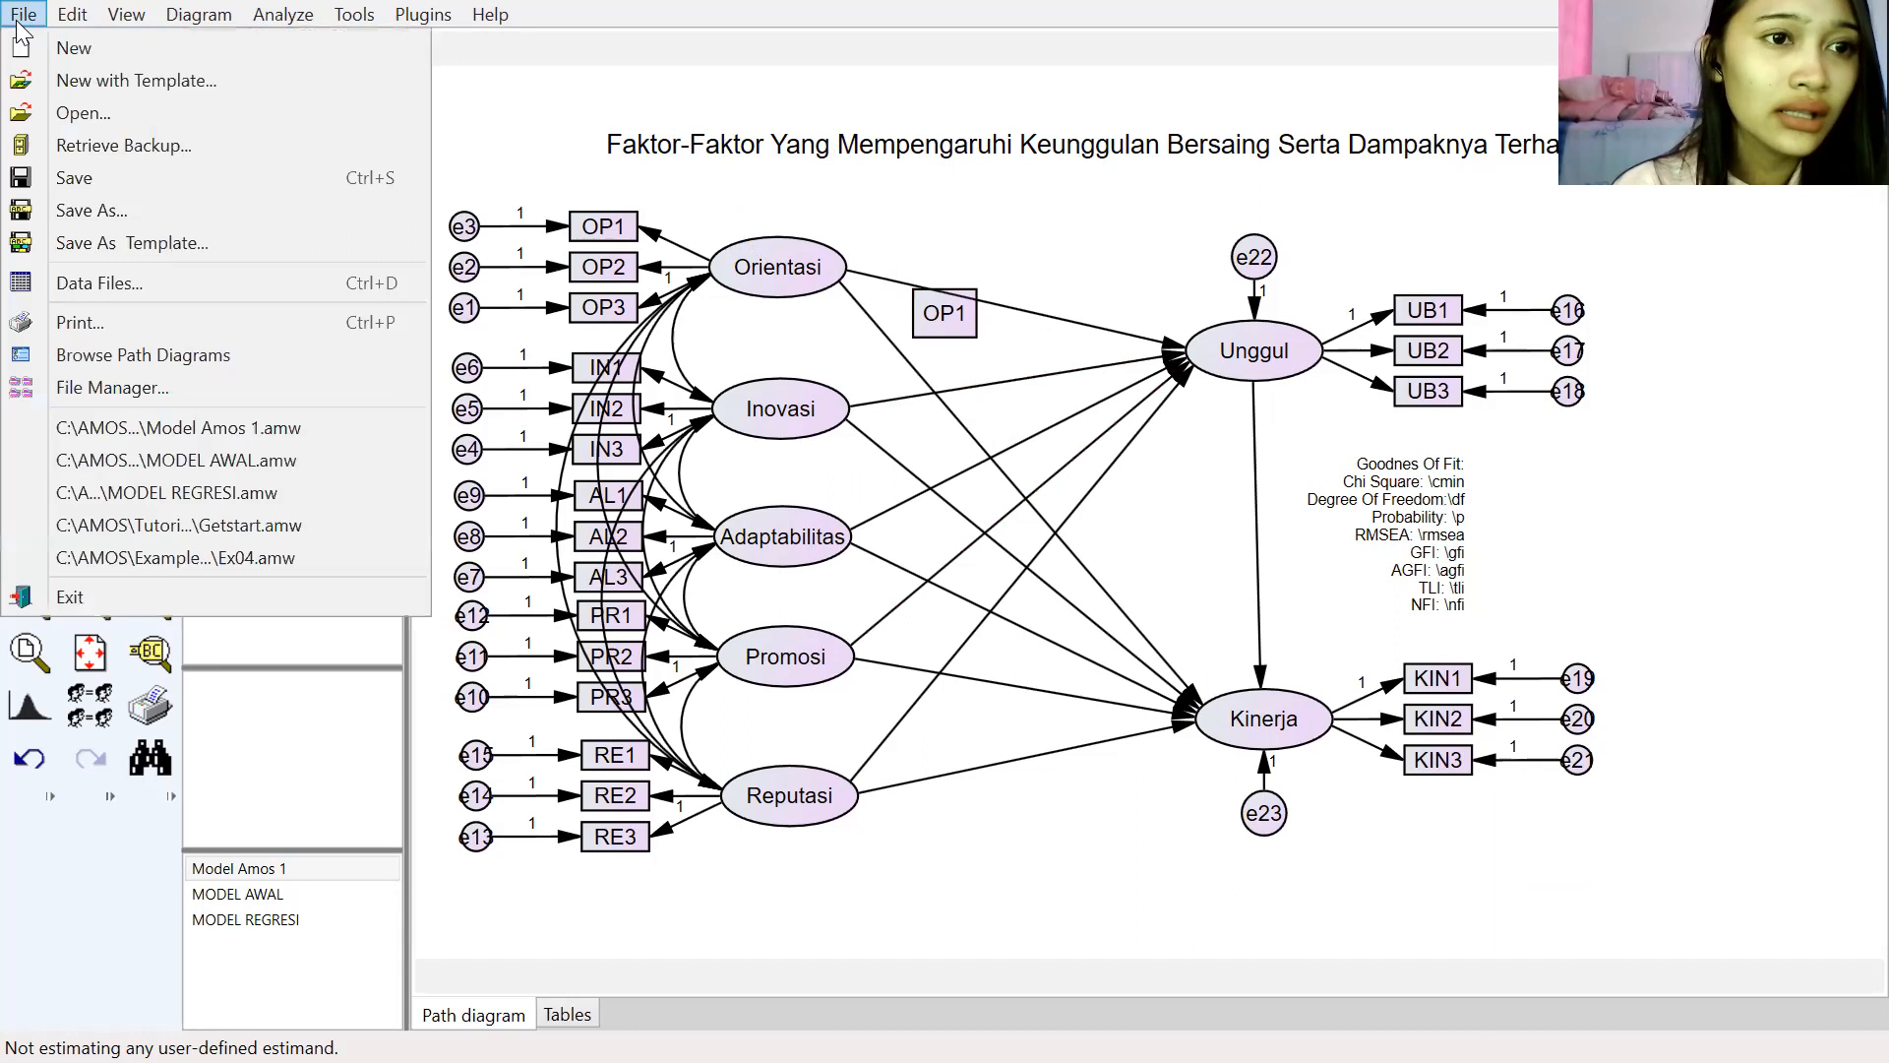
{"action": "left_click", "coordinate": [61, 210]}
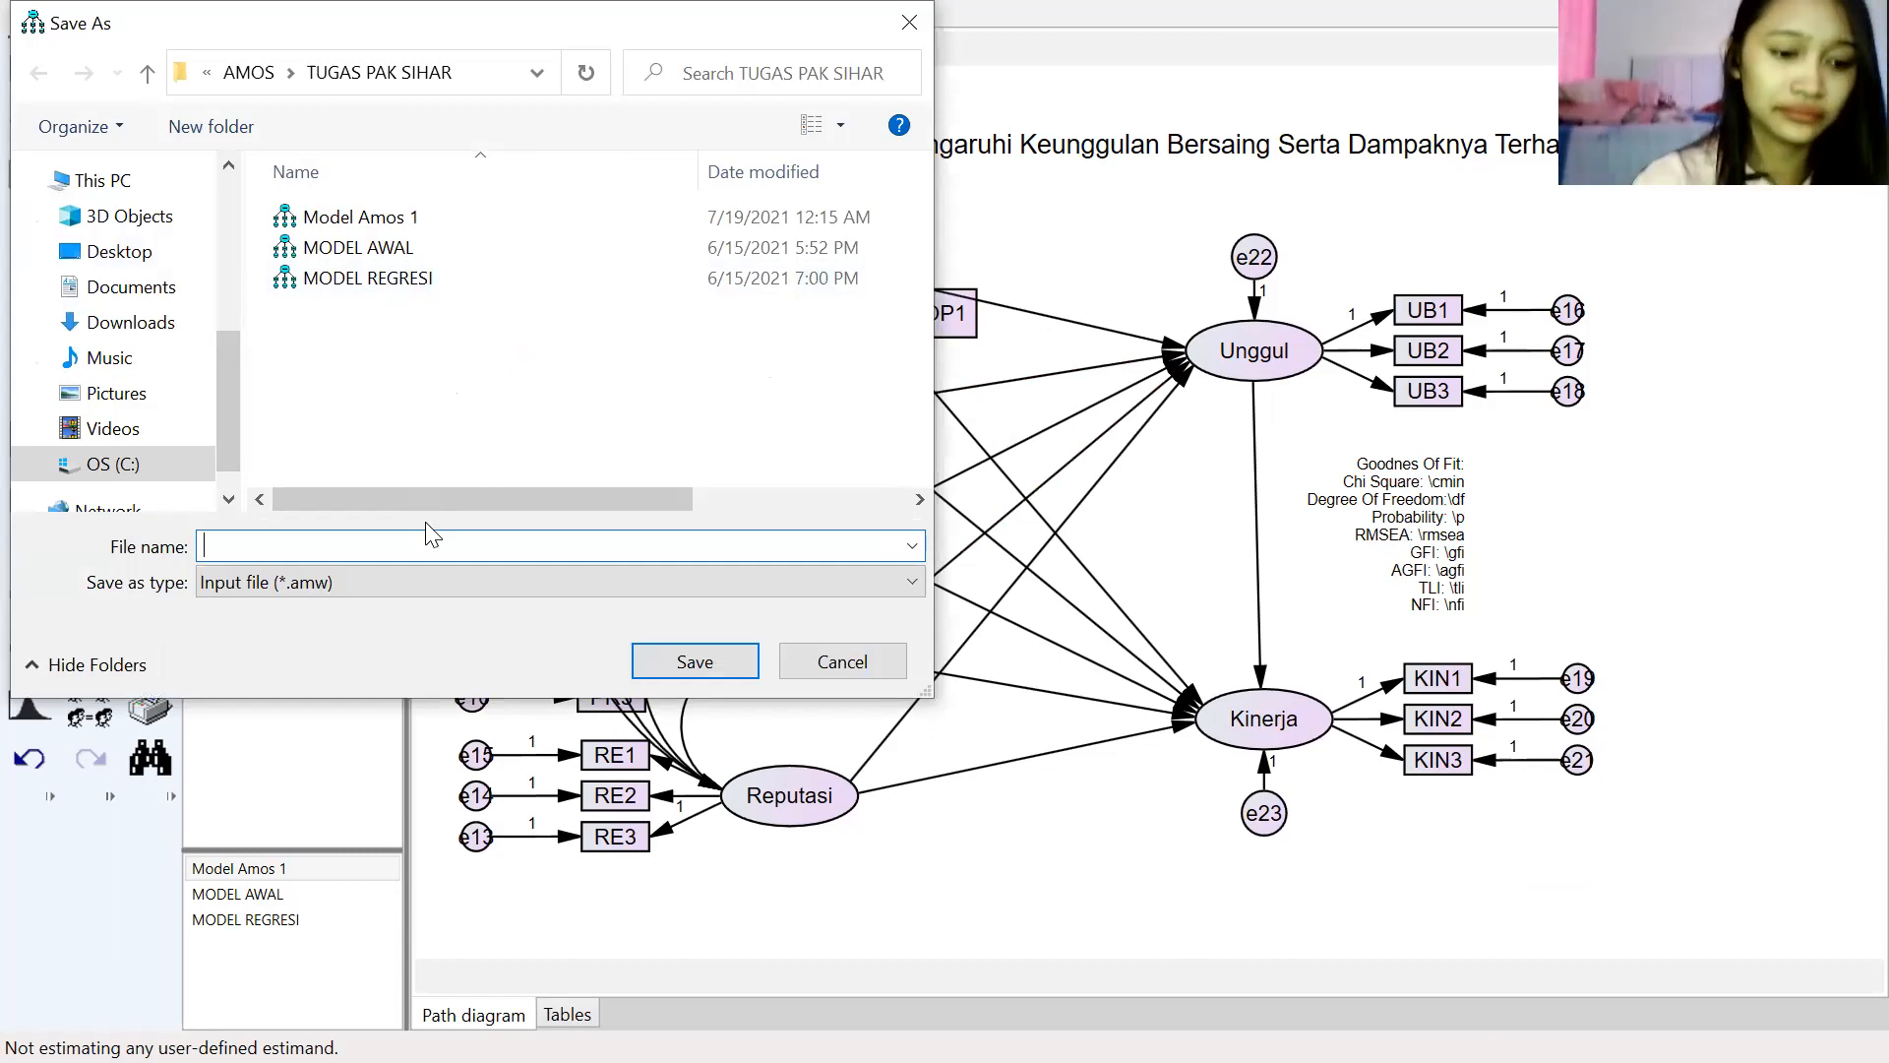
{"action": "type", "text": "MODEL "}
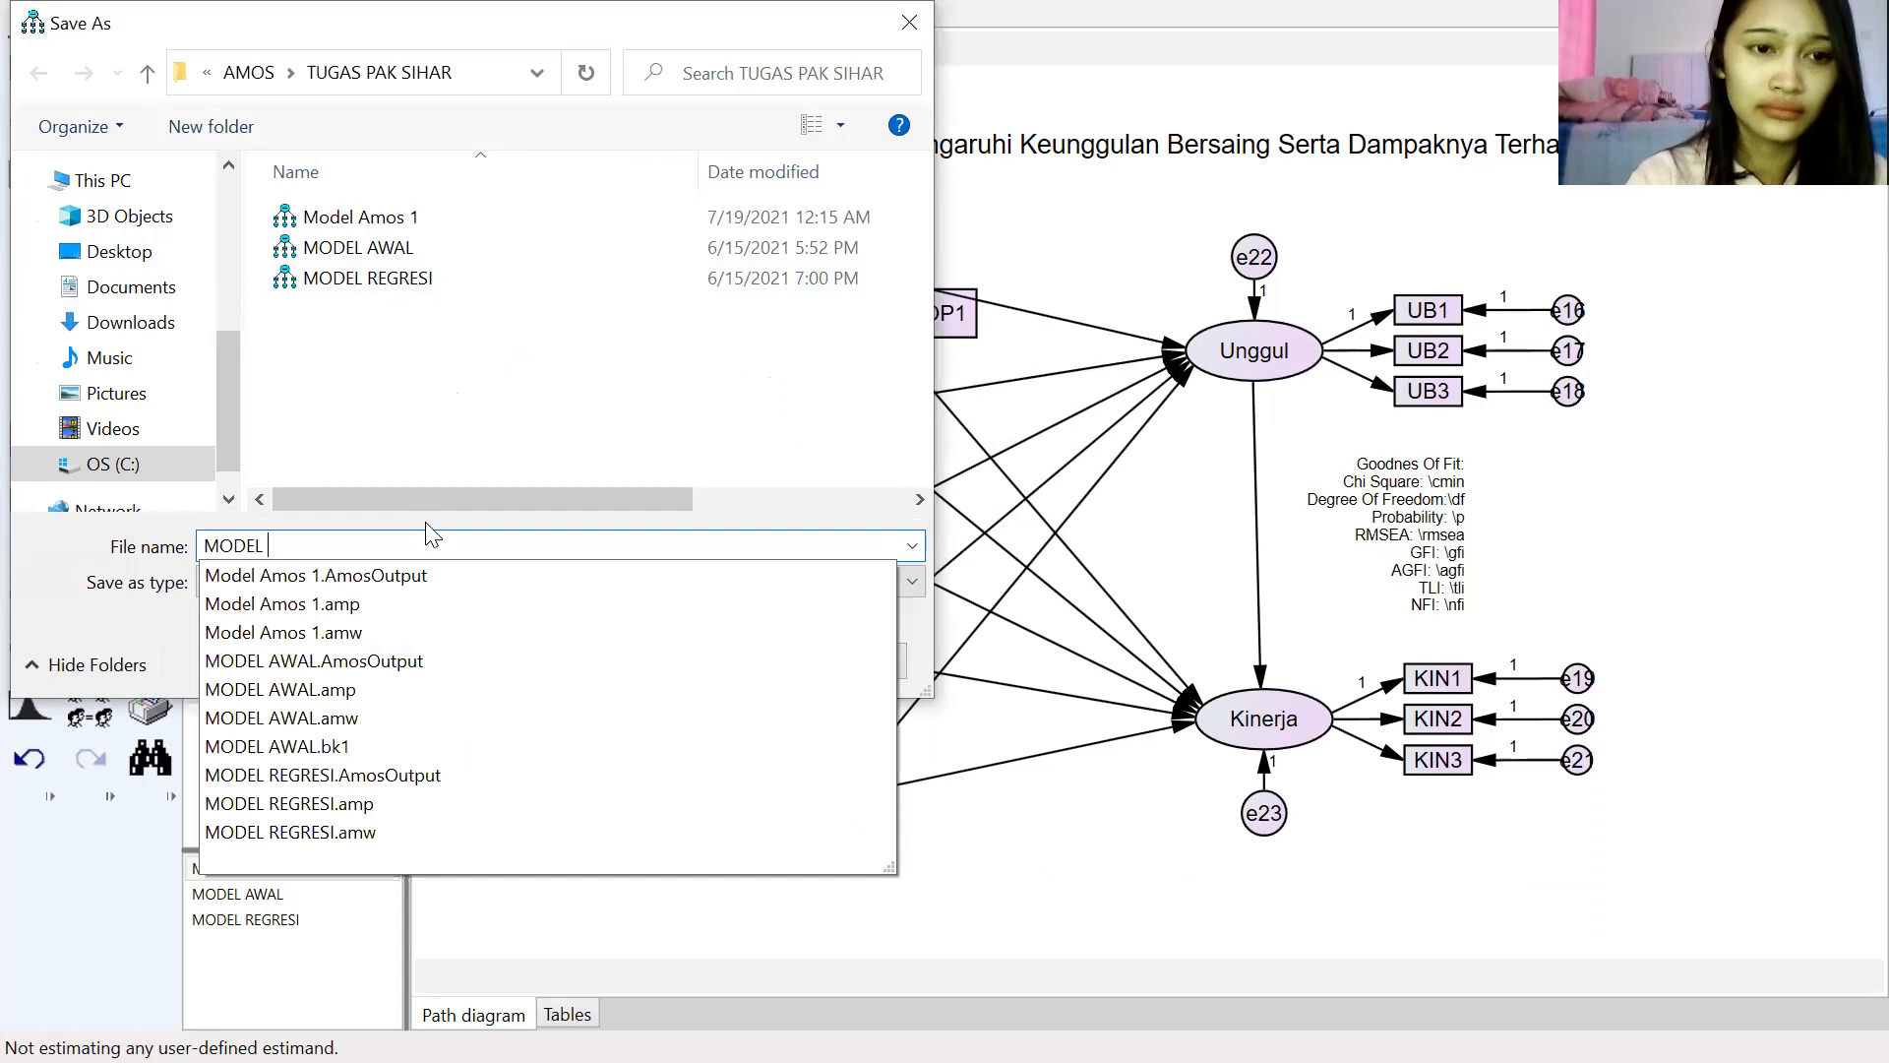
{"action": "type", "text": "AMOS 1 UAS"}
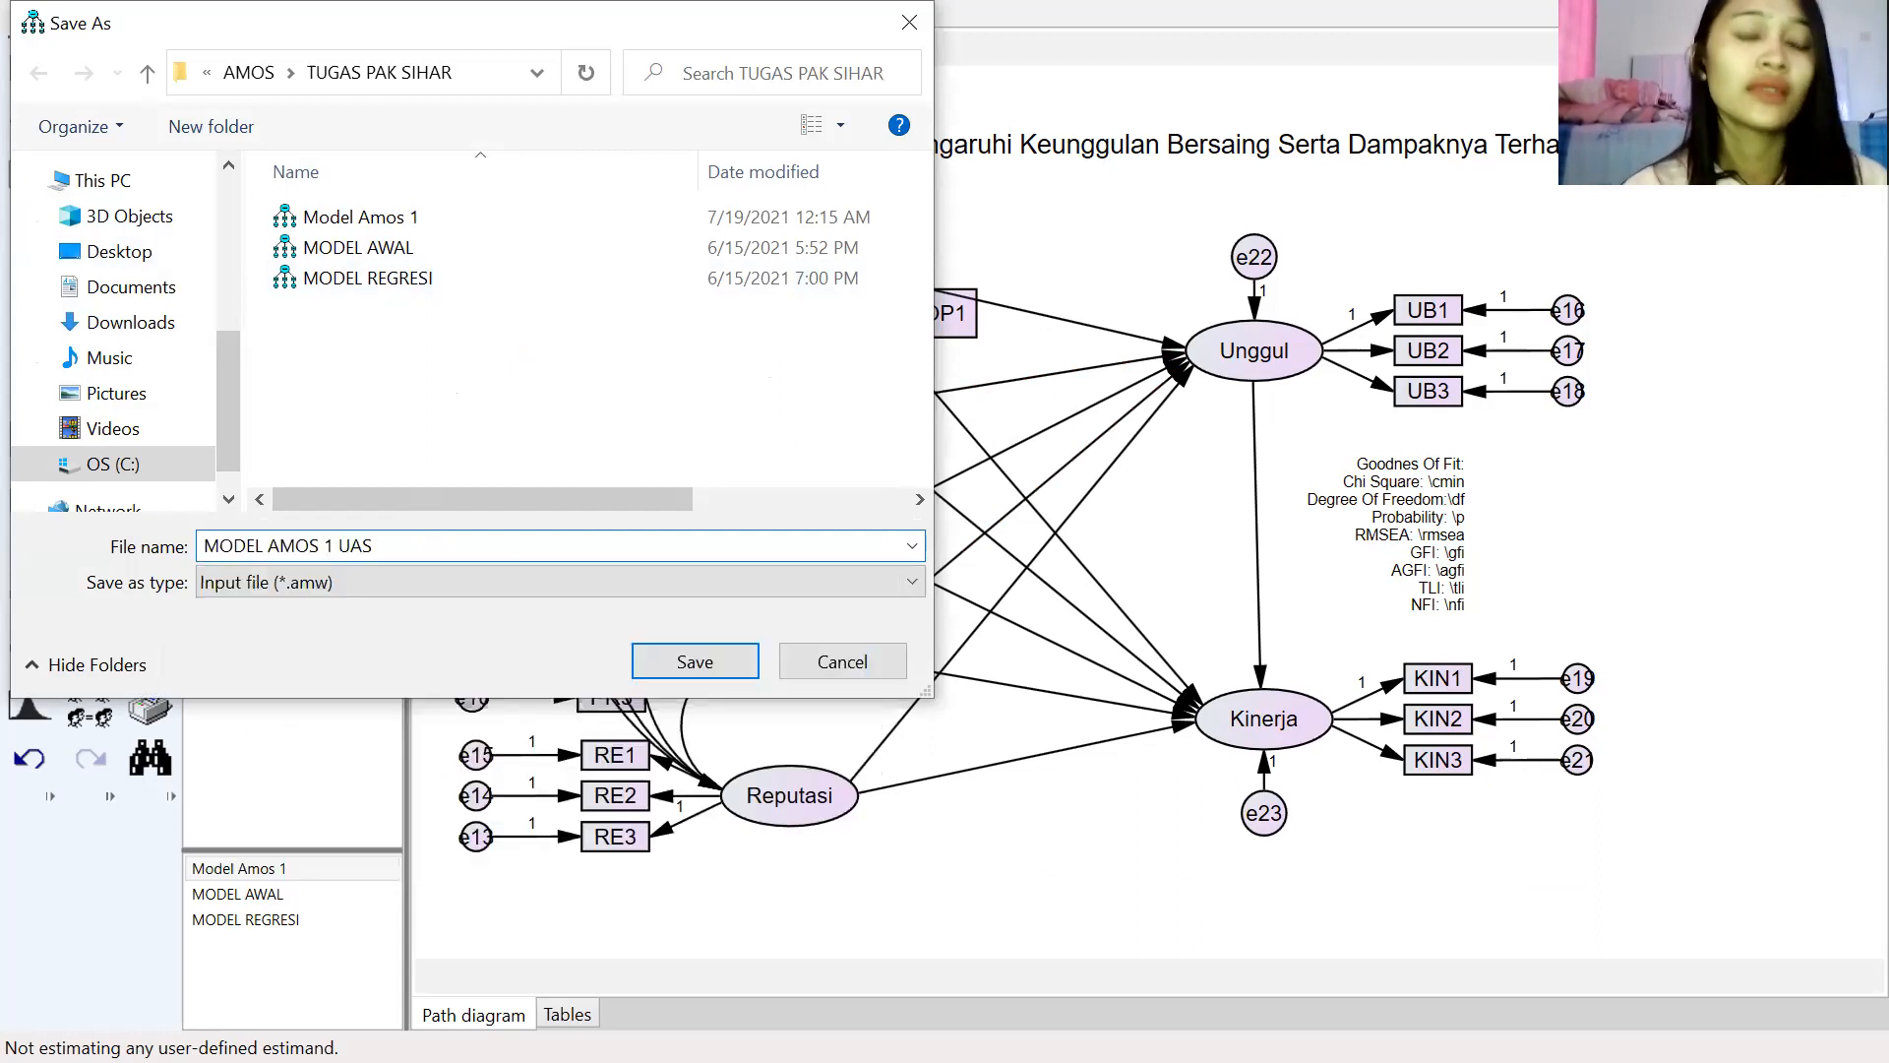
{"action": "left_click", "coordinate": [654, 663]}
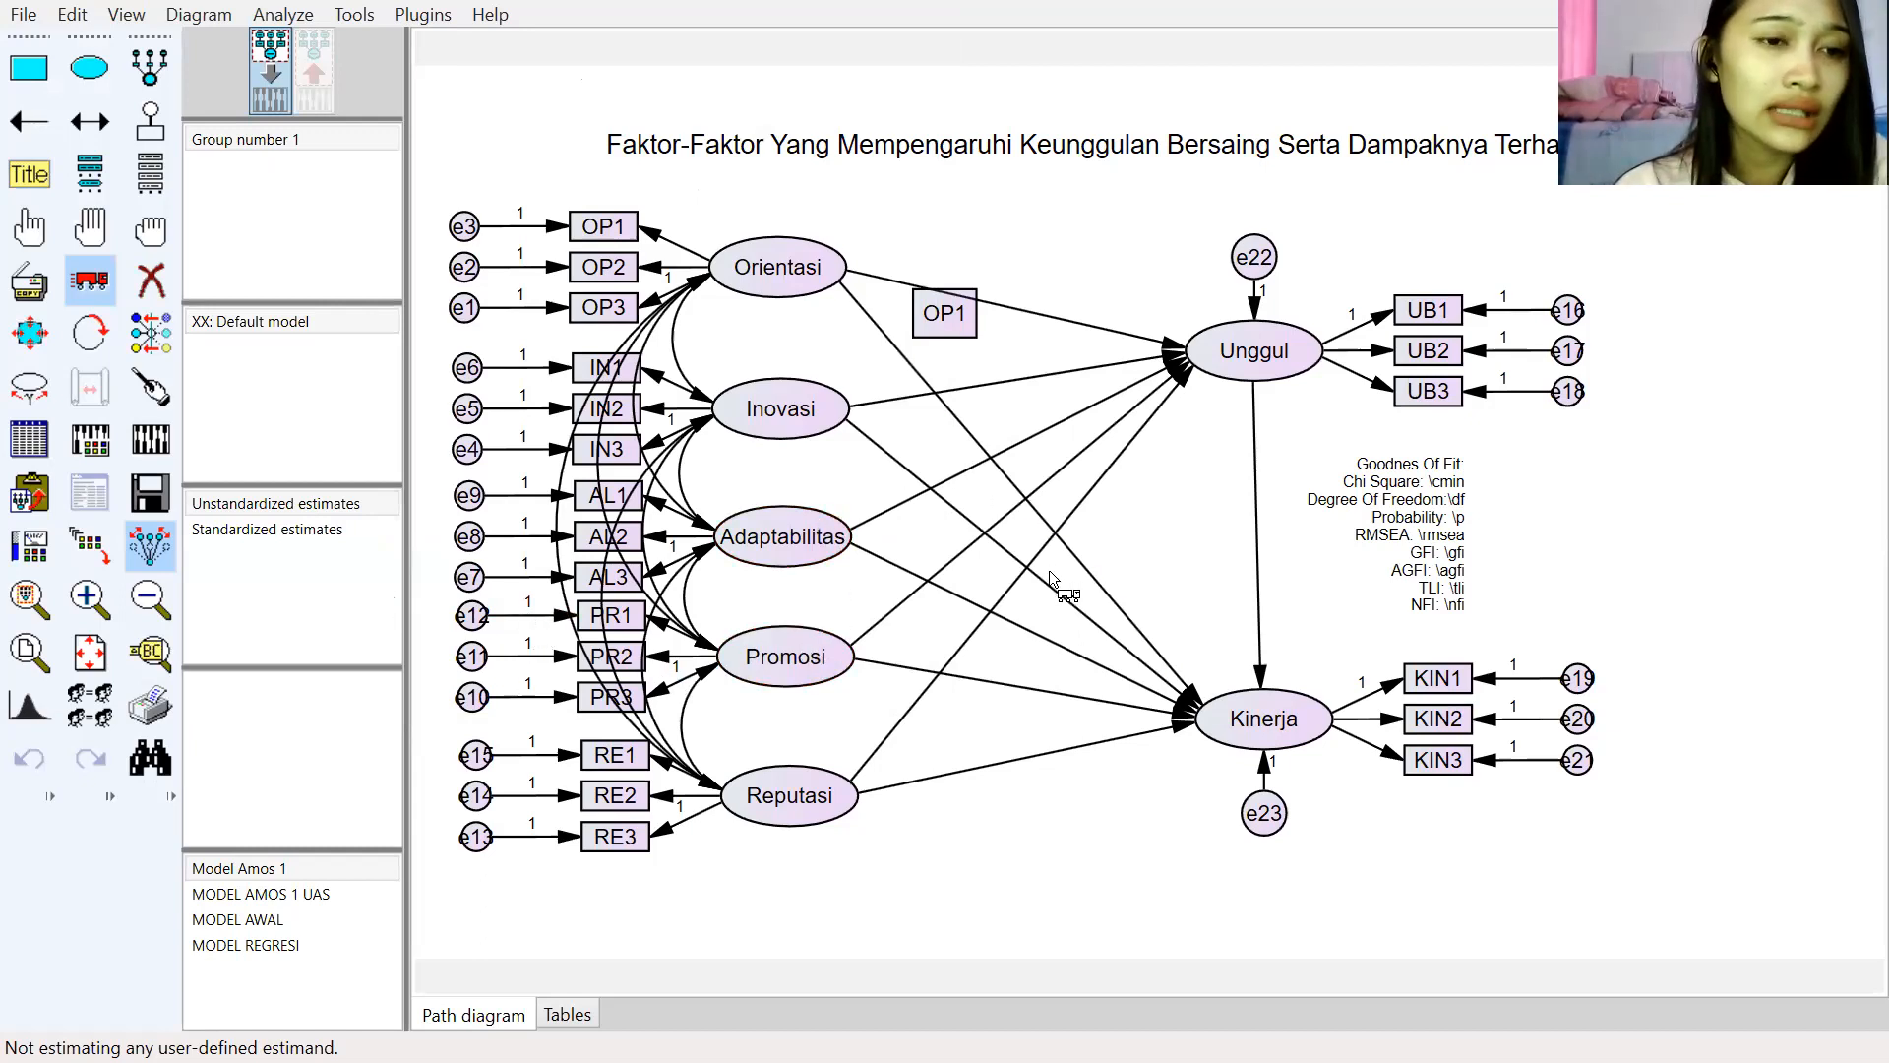
Step: In Analysis Properties output options, enable implied moments, all implied moments, residual moments and modification indices
{"action": "left_click", "coordinate": [89, 445]}
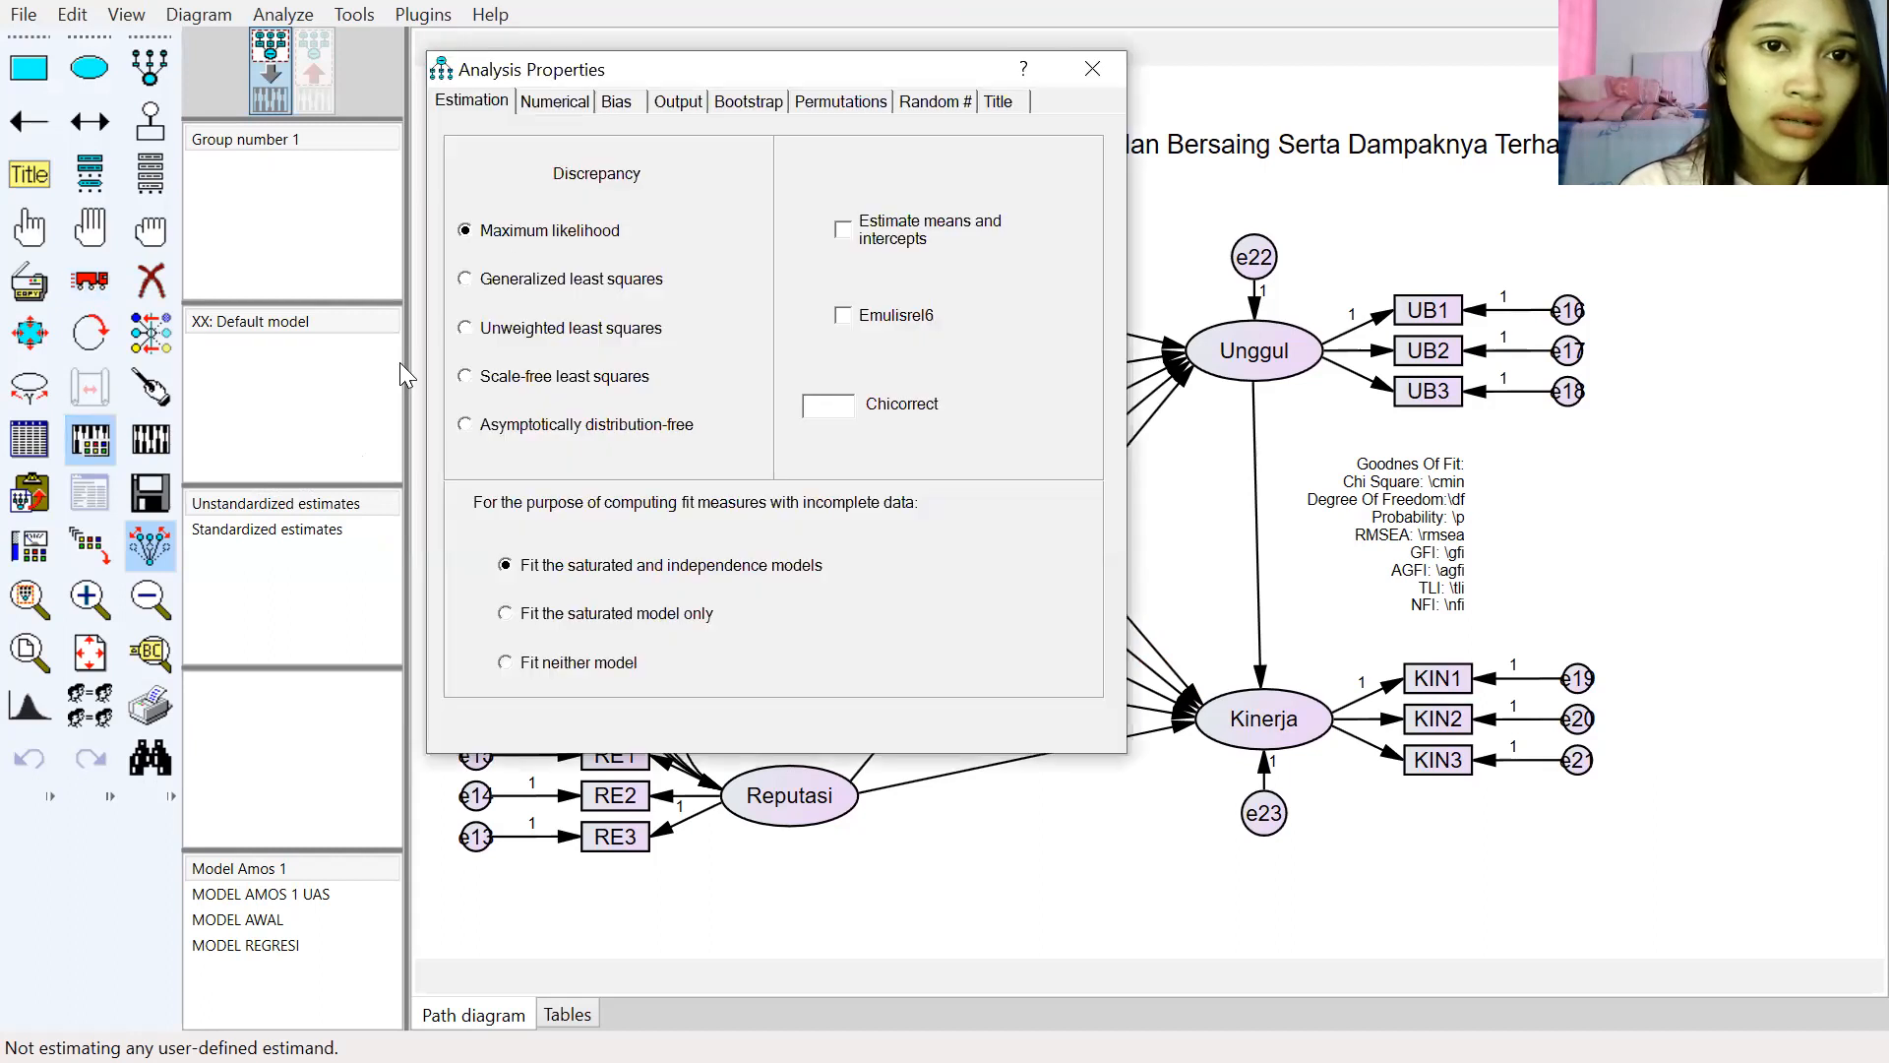
{"action": "left_click", "coordinate": [693, 108]}
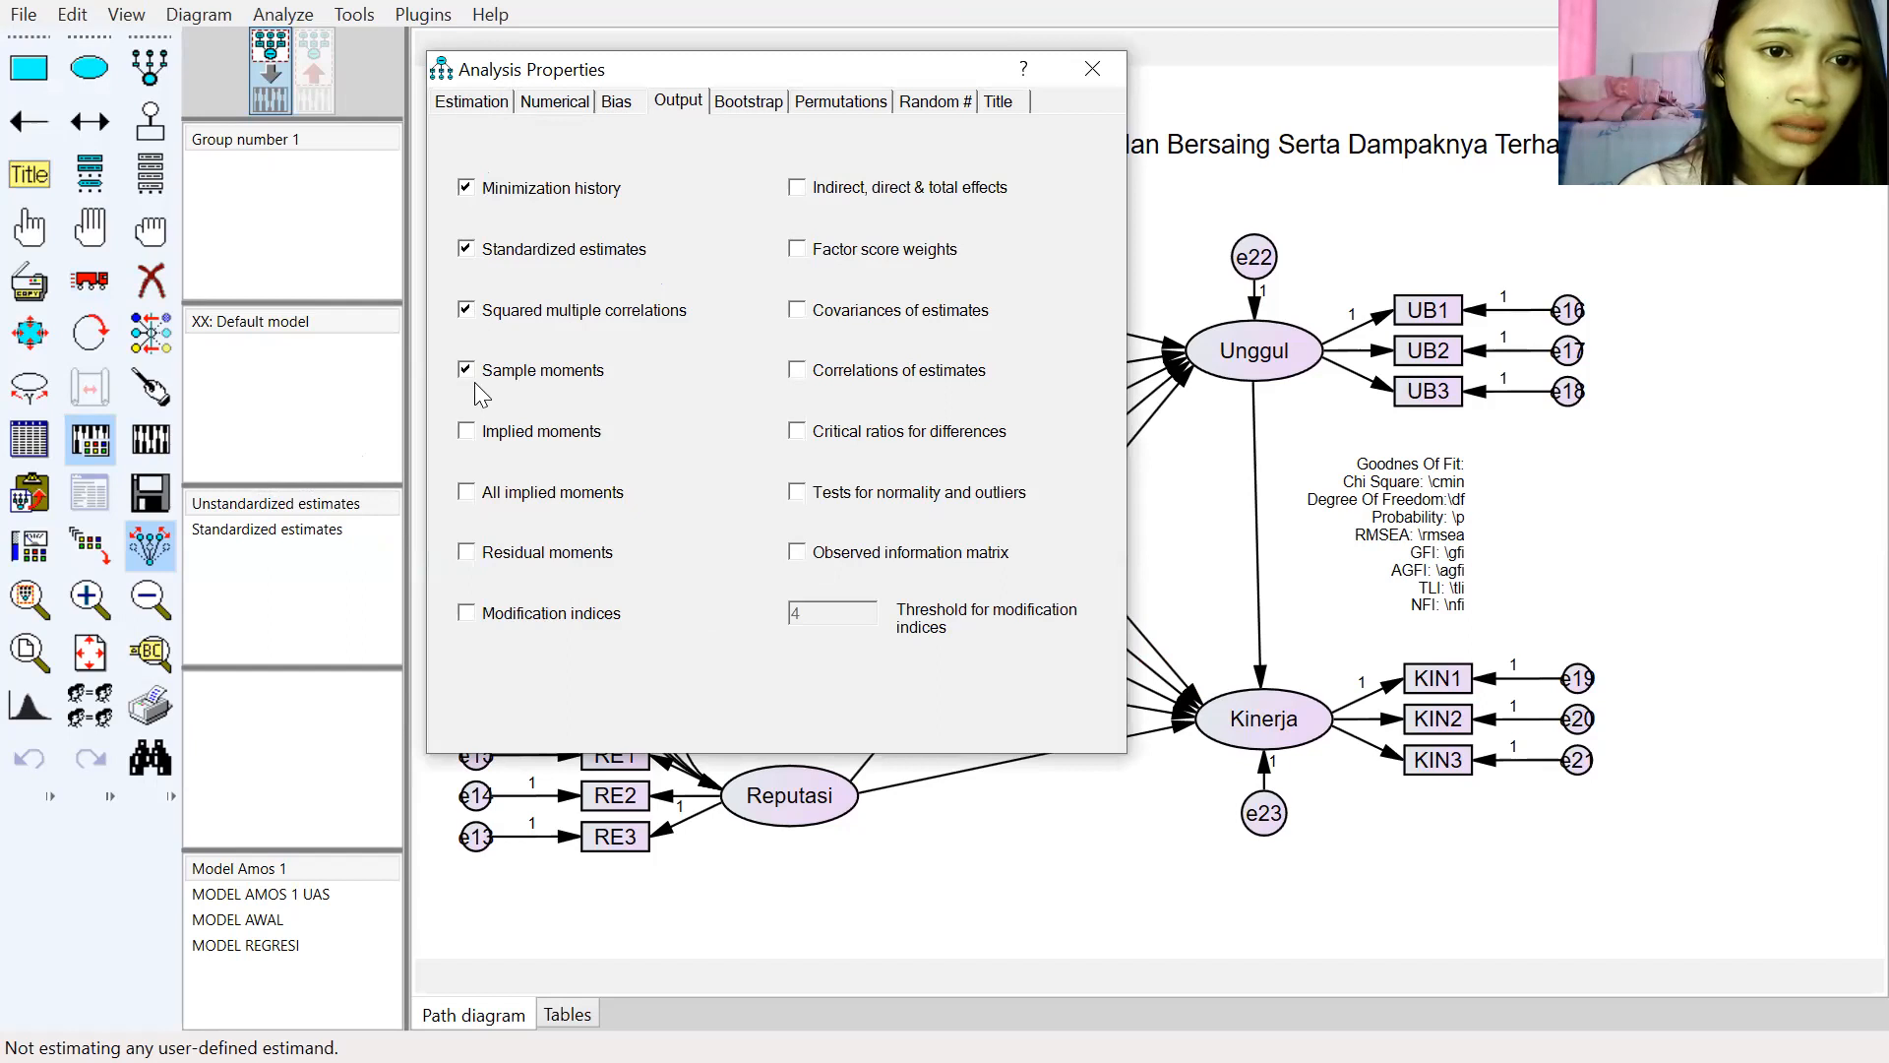
{"action": "left_click", "coordinate": [467, 433]}
{"action": "left_click", "coordinate": [467, 492]}
{"action": "left_click", "coordinate": [467, 552]}
{"action": "left_click", "coordinate": [471, 616]}
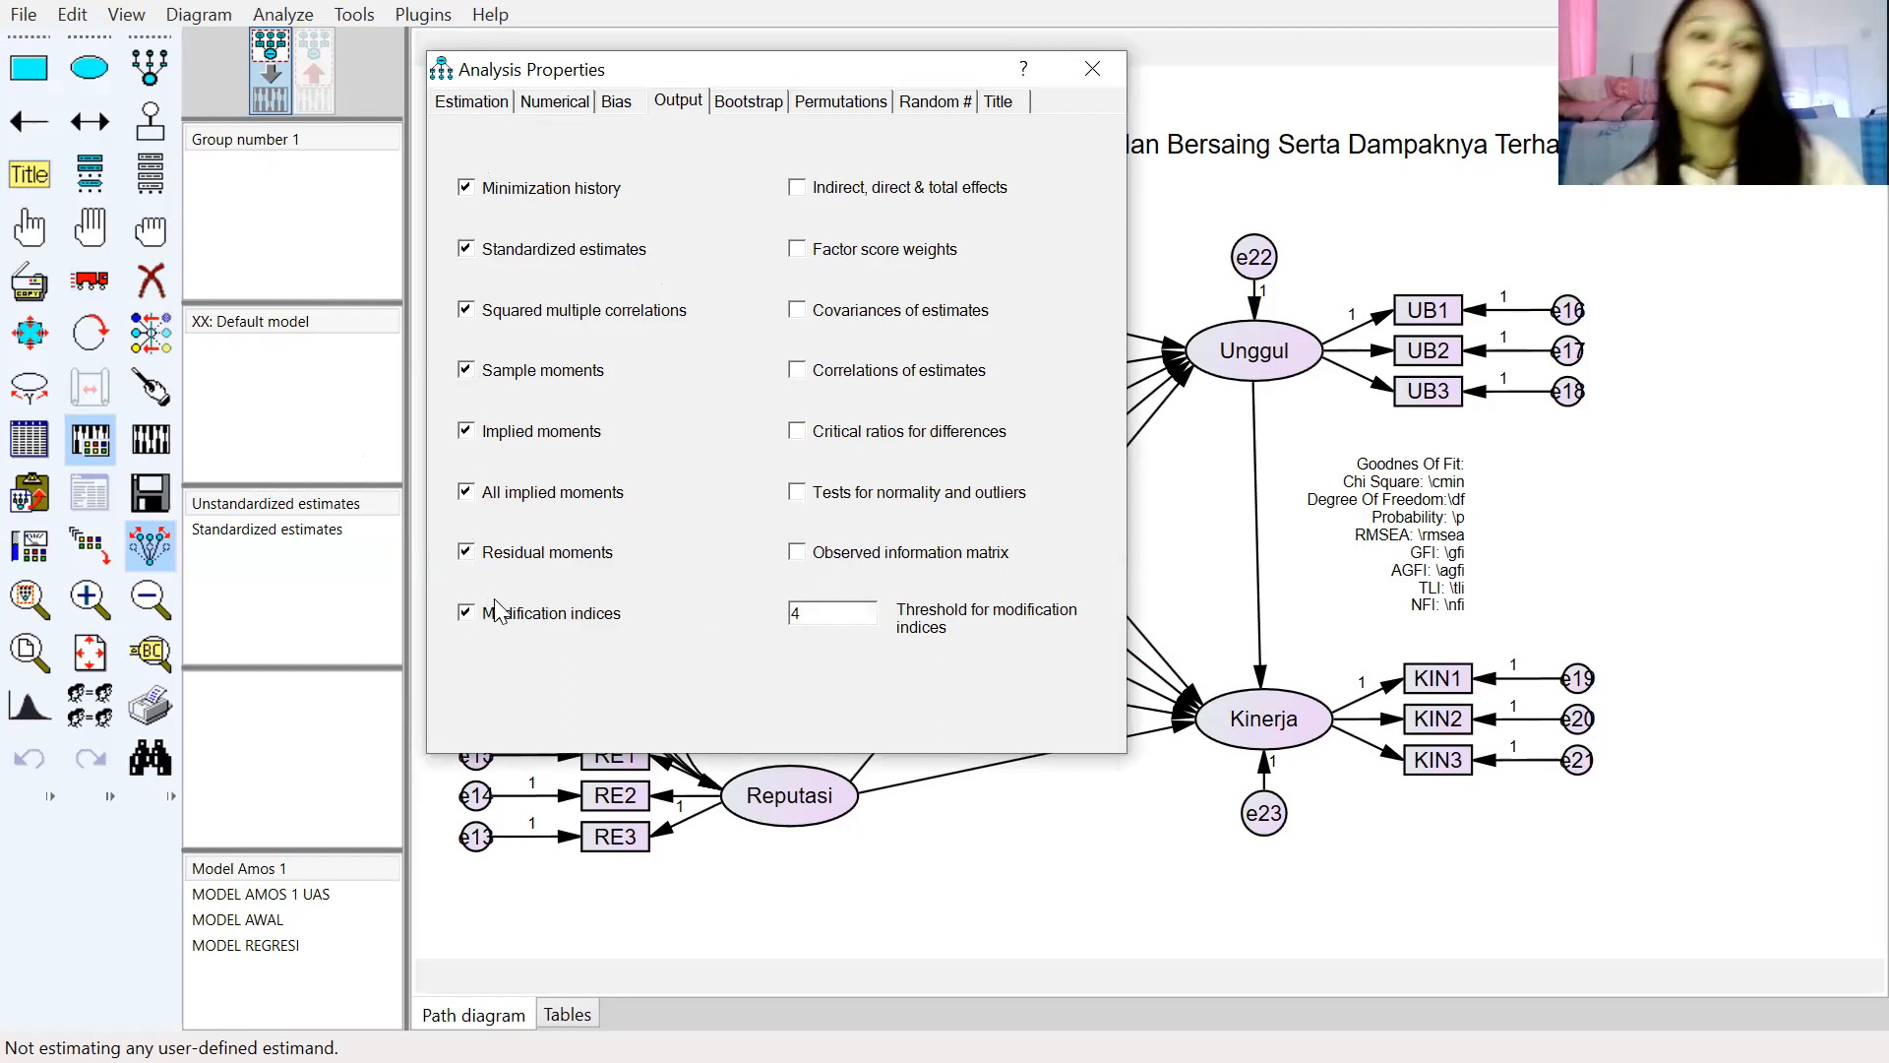